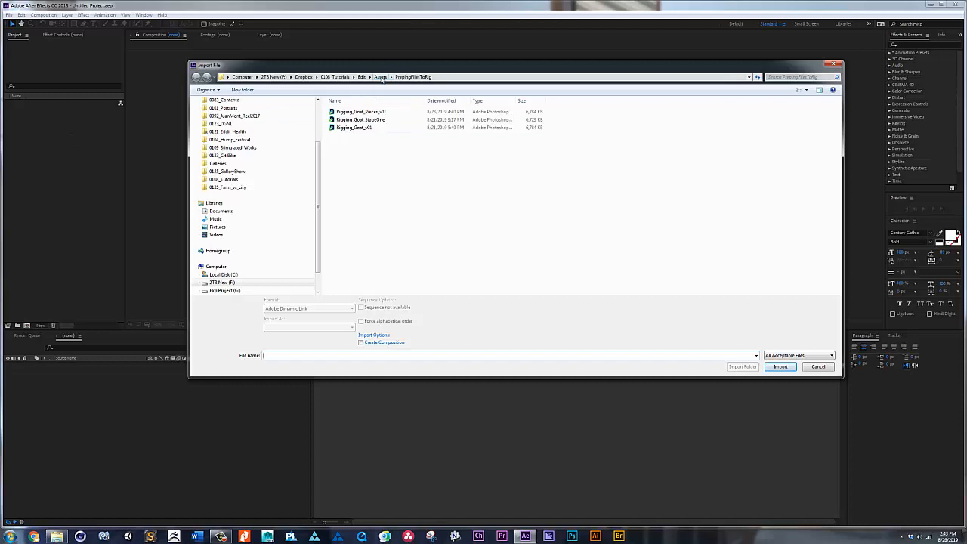
# Step: Import walking_fourLegs_v01 from the Assets folder and create a new composition from it
pyautogui.click(381, 77)
pyautogui.click(354, 160)
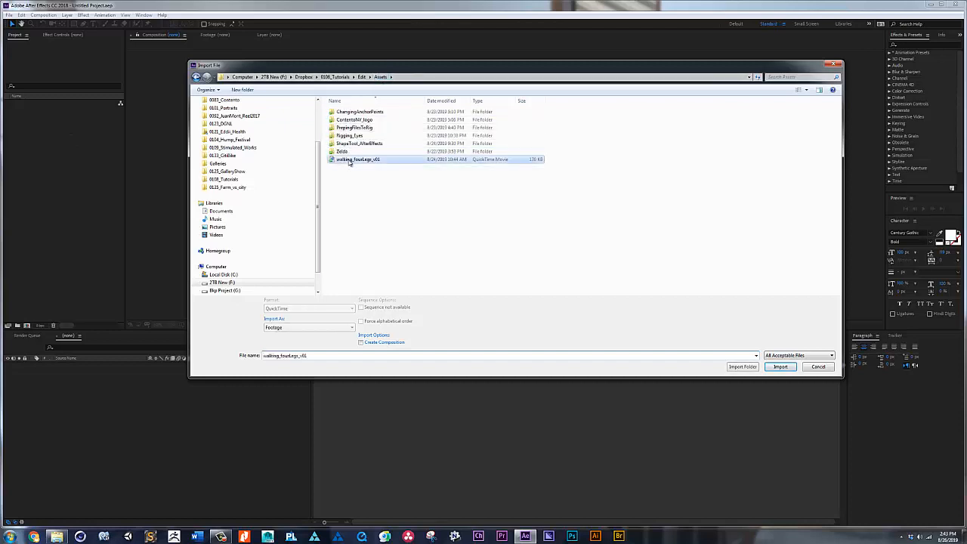
pyautogui.click(779, 367)
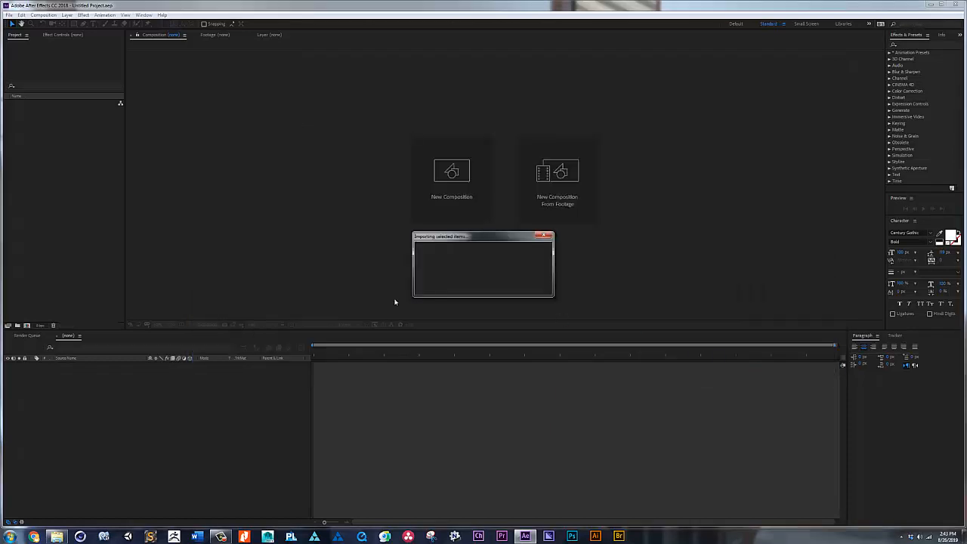
pyautogui.moveTo(12, 104); pyautogui.dragTo(25, 327)
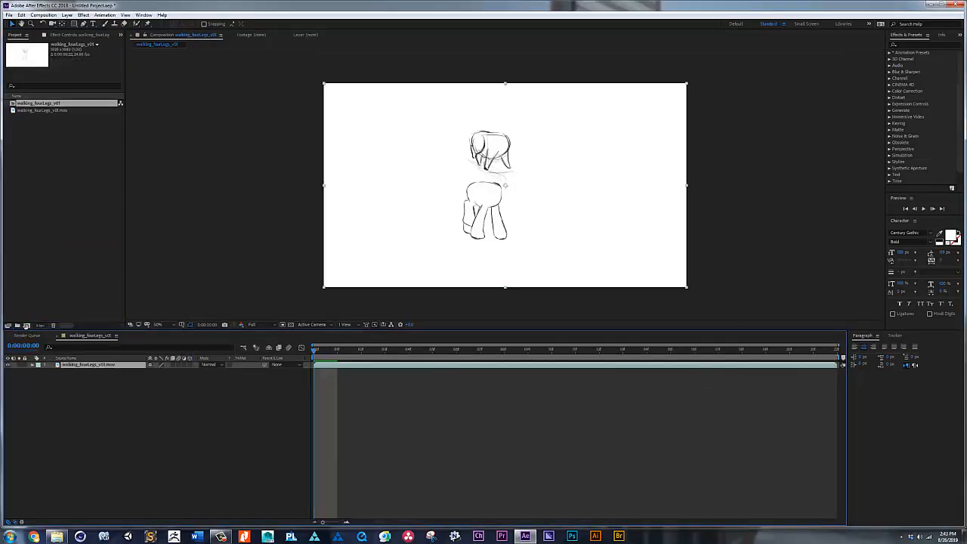
# Step: Draw a closed, curved mask around the upper four-legged sketch on the footage layer with the Pen tool
pyautogui.press('g')
pyautogui.moveTo(467, 119); pyautogui.dragTo(451, 120)
pyautogui.moveTo(446, 160)
pyautogui.mouseDown()
pyautogui.moveTo(498, 179)
pyautogui.moveTo(546, 172)
pyautogui.mouseUp()
pyautogui.moveTo(541, 134); pyautogui.dragTo(530, 127)
pyautogui.click(468, 118)
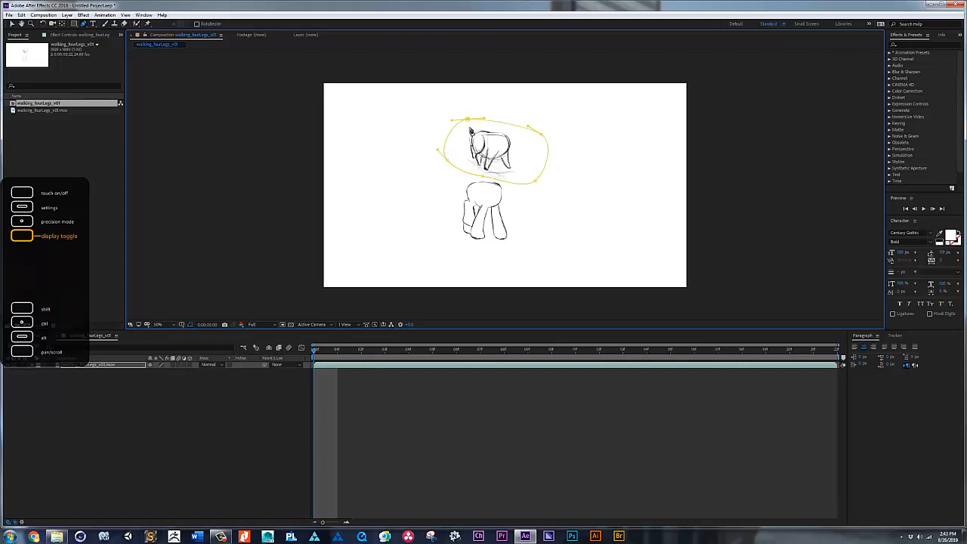
# Step: Scale the masked footage layer to 140%, move the sketch down to mid-frame and preview the walk
pyautogui.press('s')
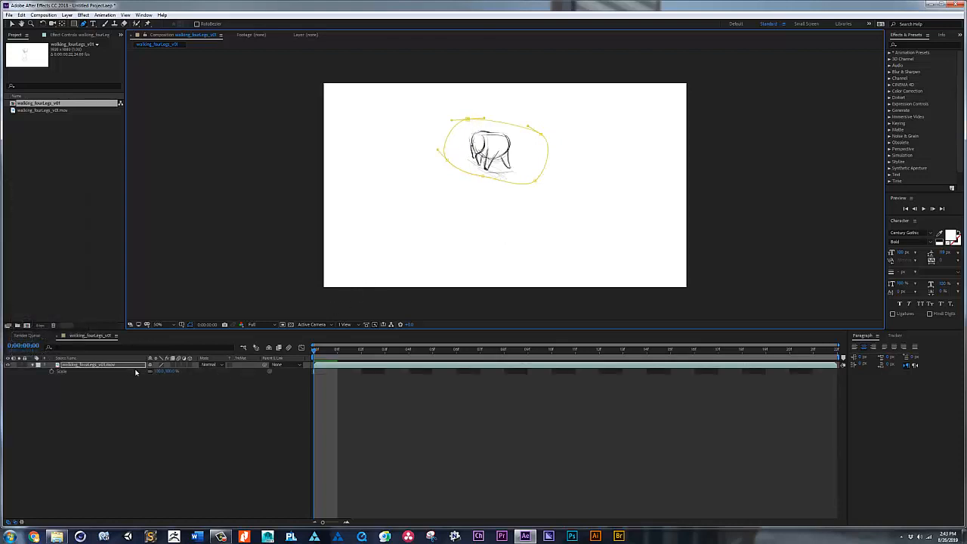
pyautogui.moveTo(168, 371); pyautogui.dragTo(189, 368)
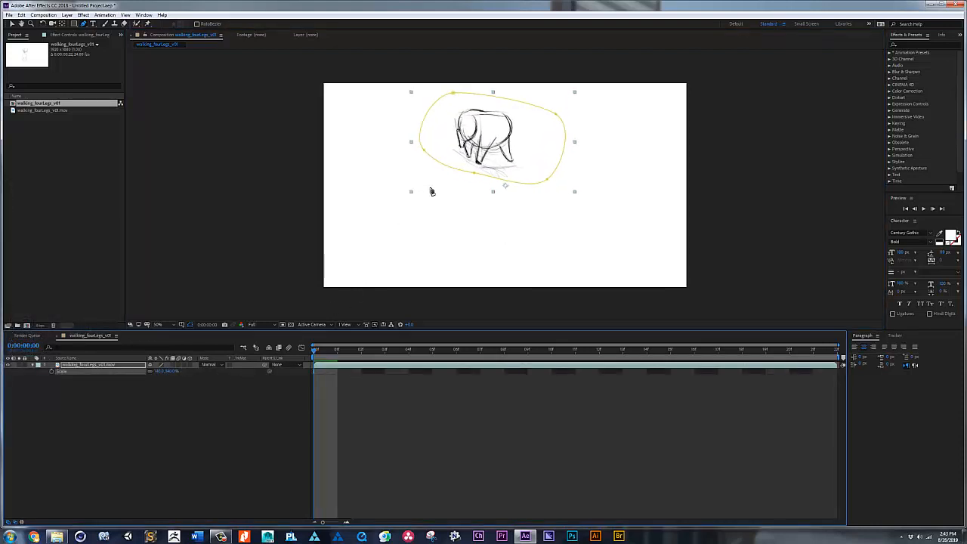
pyautogui.press('v')
pyautogui.moveTo(497, 146); pyautogui.dragTo(498, 187)
pyautogui.press('space')
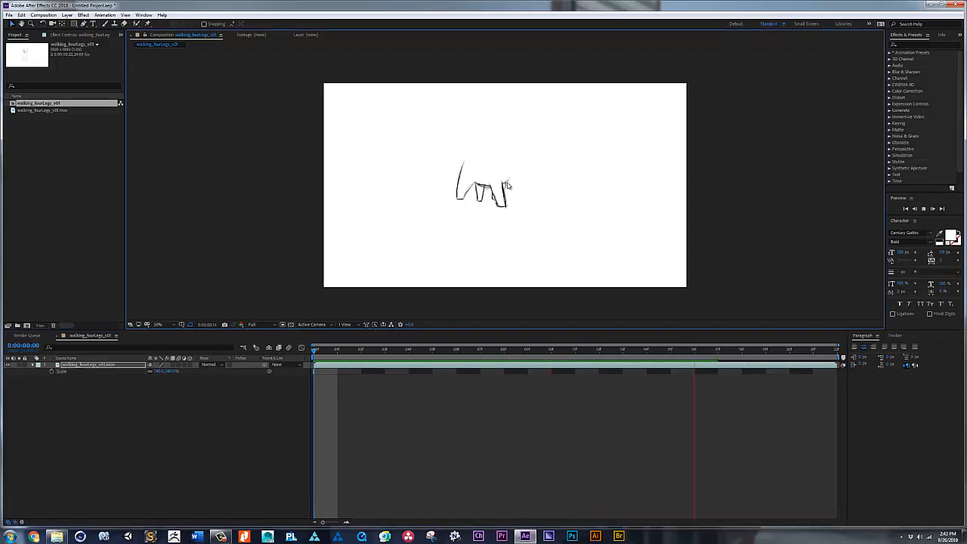
pyautogui.press('space')
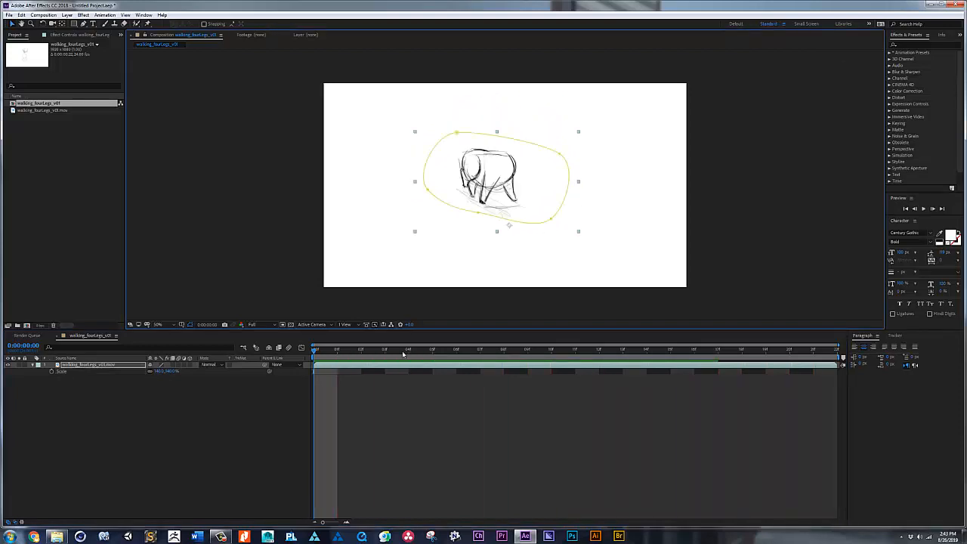
# Step: With no layer selected, set the Pen tool's fill to None and its stroke to Solid Color
pyautogui.click(82, 395)
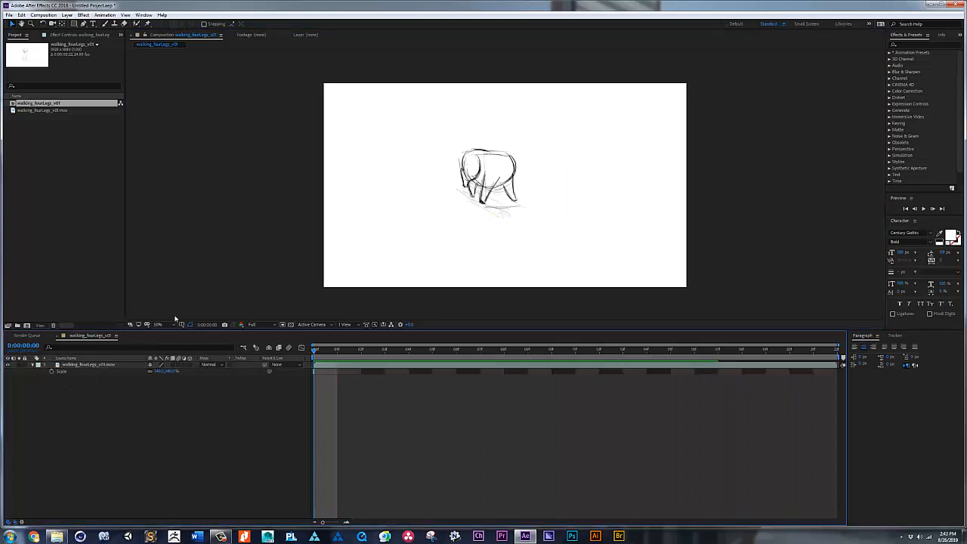
pyautogui.click(83, 23)
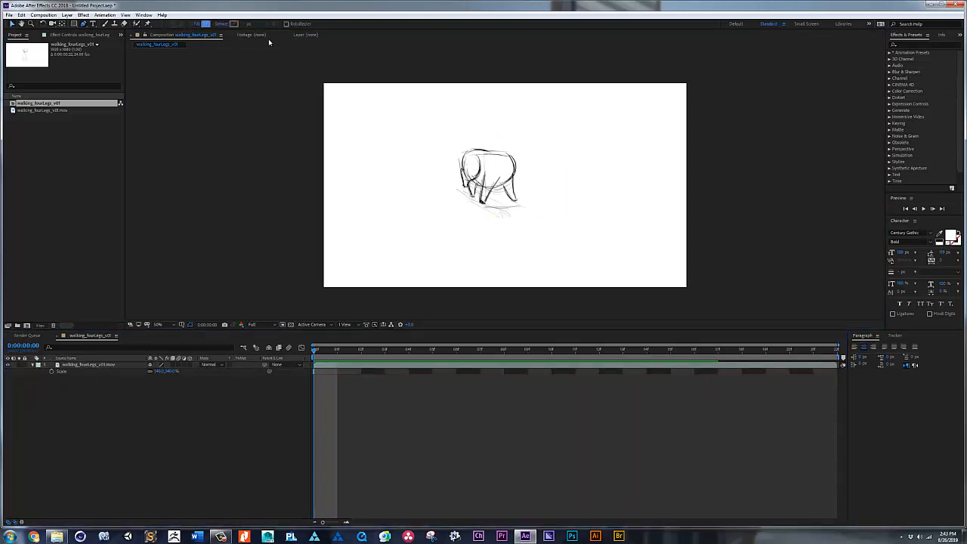
pyautogui.click(195, 24)
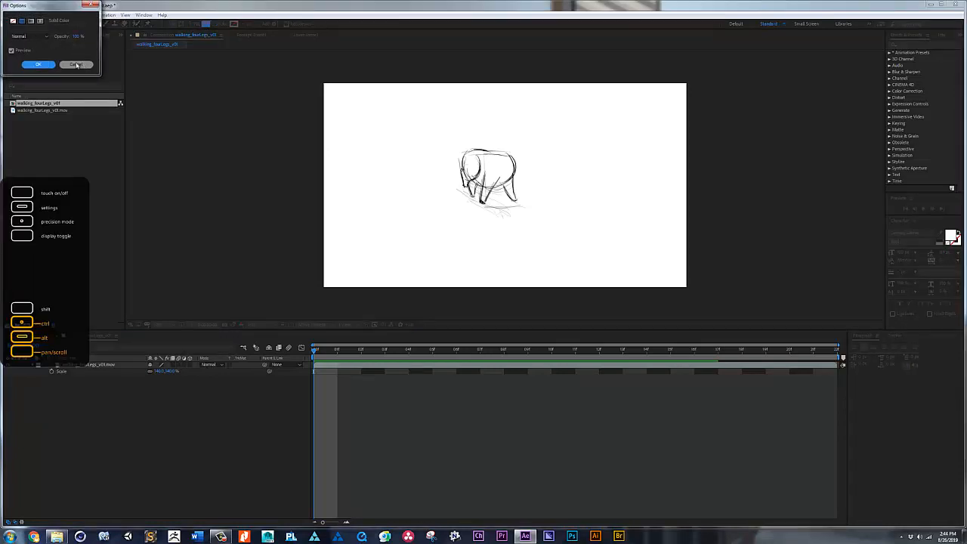
pyautogui.click(76, 65)
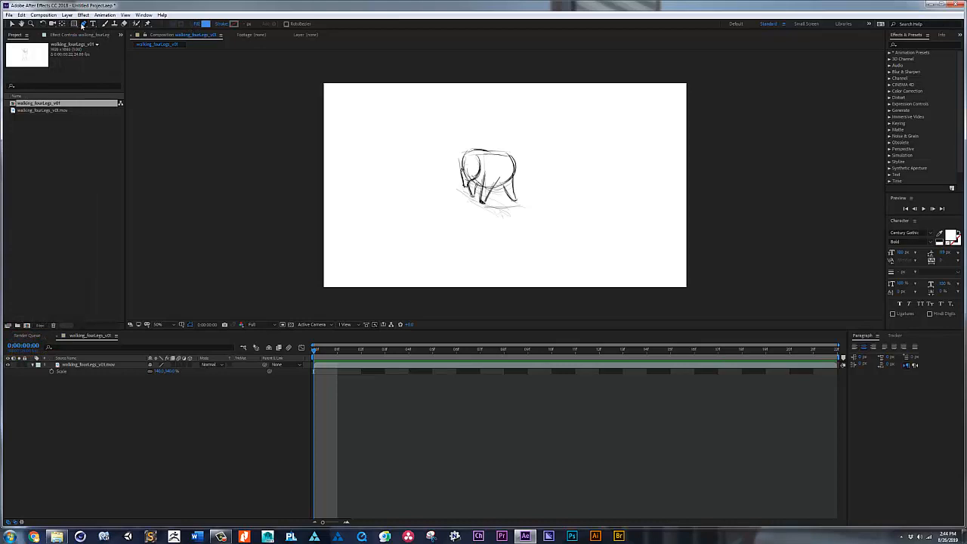
pyautogui.click(197, 25)
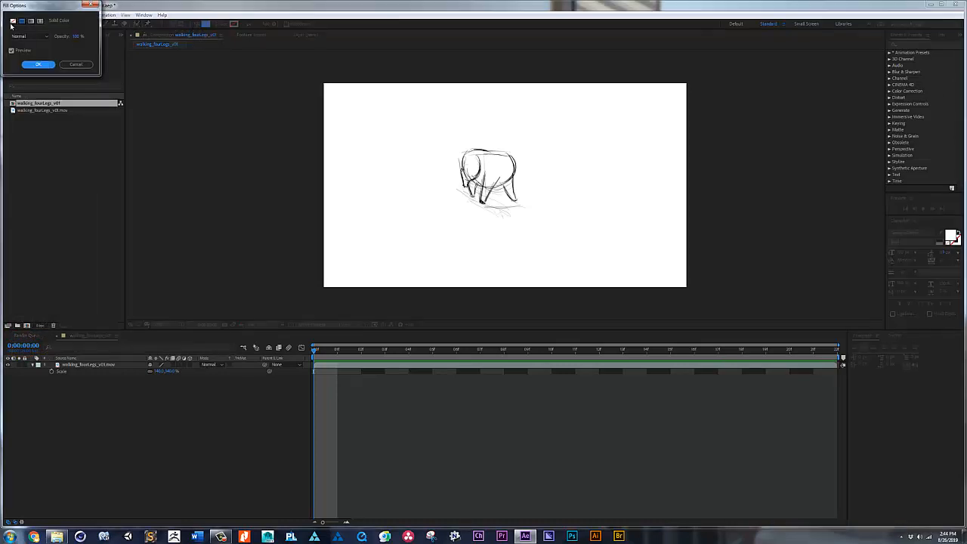
pyautogui.click(37, 65)
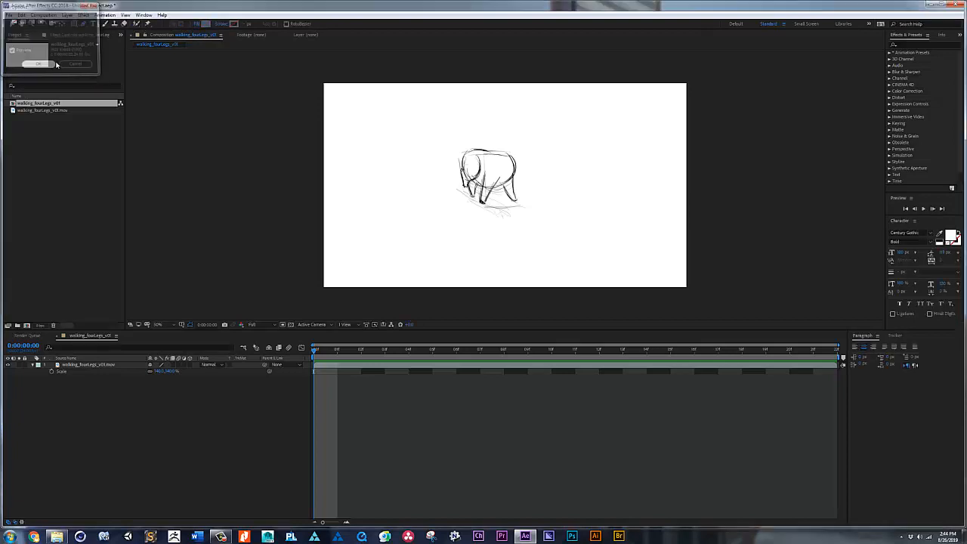
pyautogui.click(225, 28)
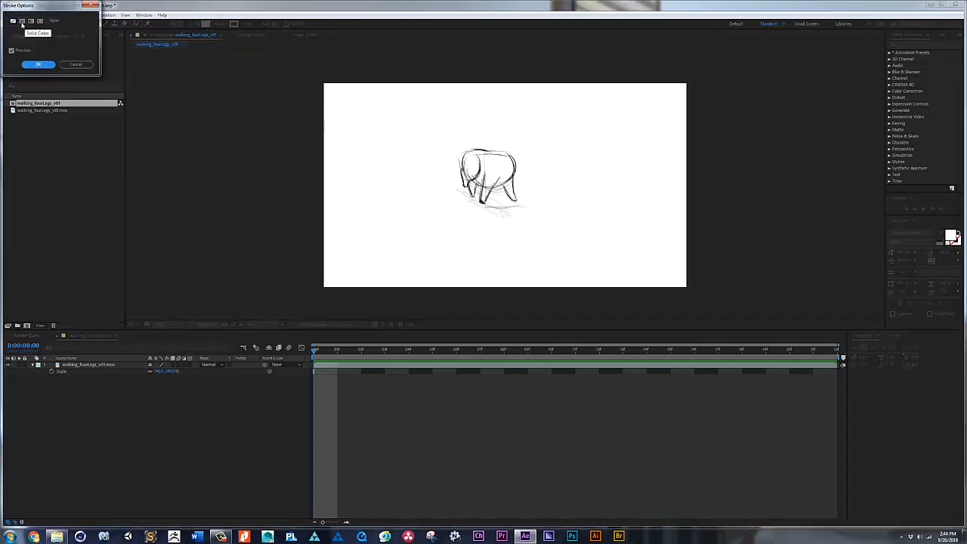
pyautogui.click(39, 65)
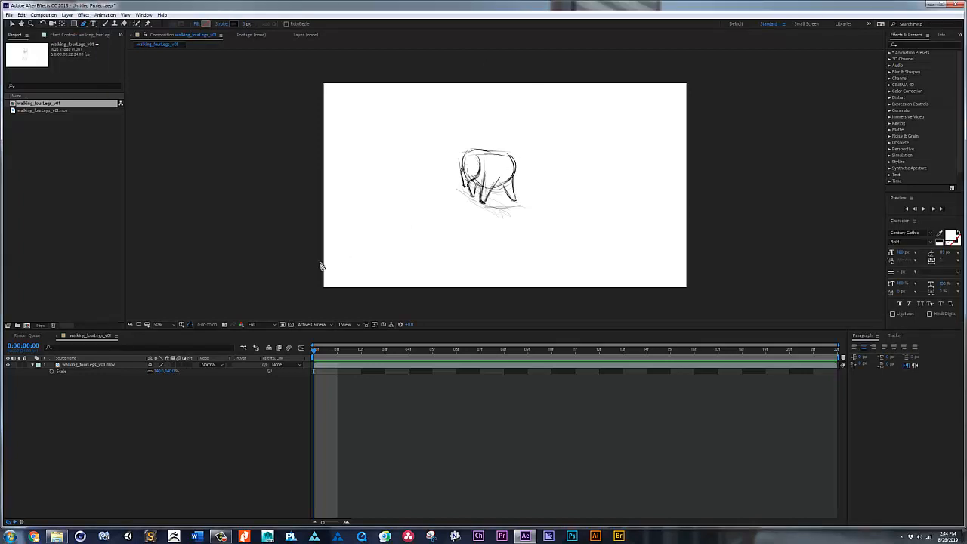
# Step: Set the footage layer's opacity to 30% and lock the layer
pyautogui.click(87, 364)
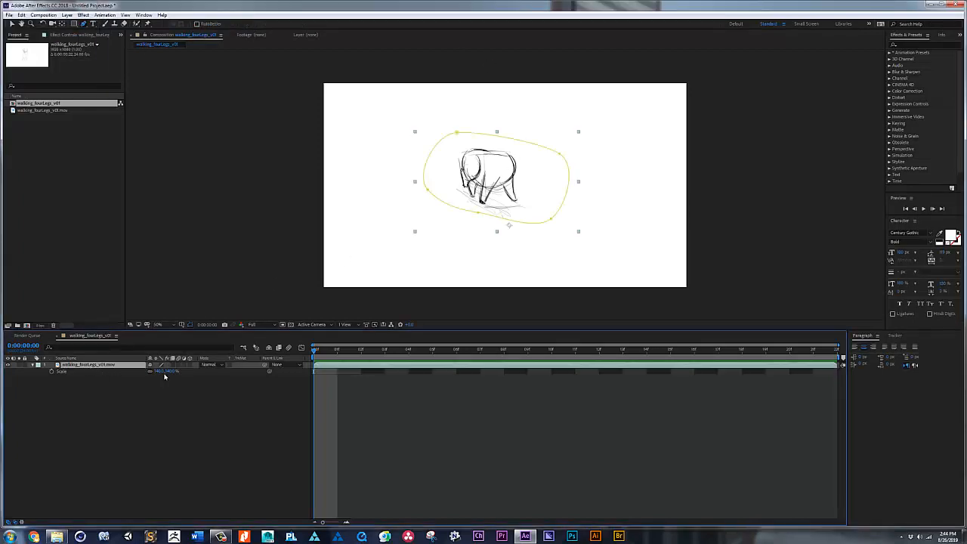
pyautogui.press('t')
pyautogui.click(152, 371)
pyautogui.write('30')
pyautogui.press('Return')
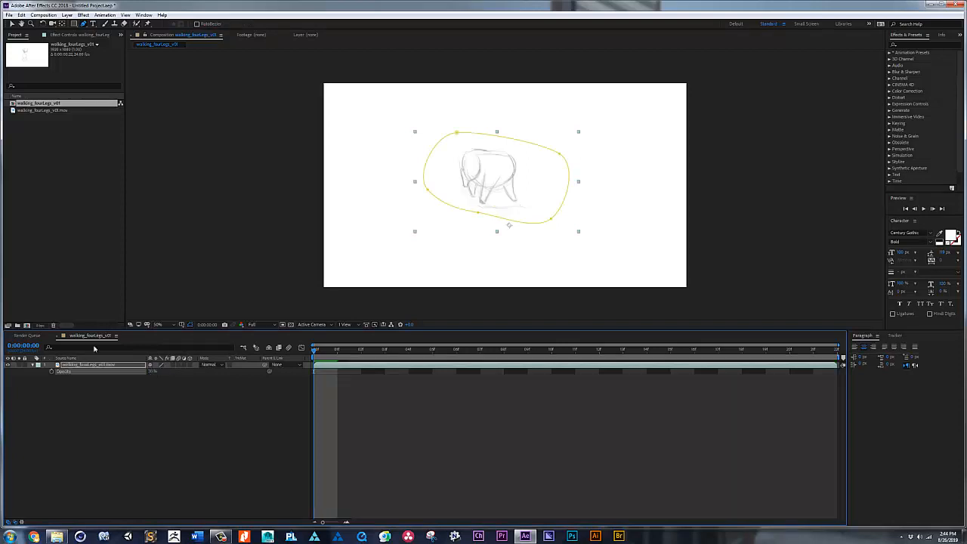
pyautogui.click(24, 365)
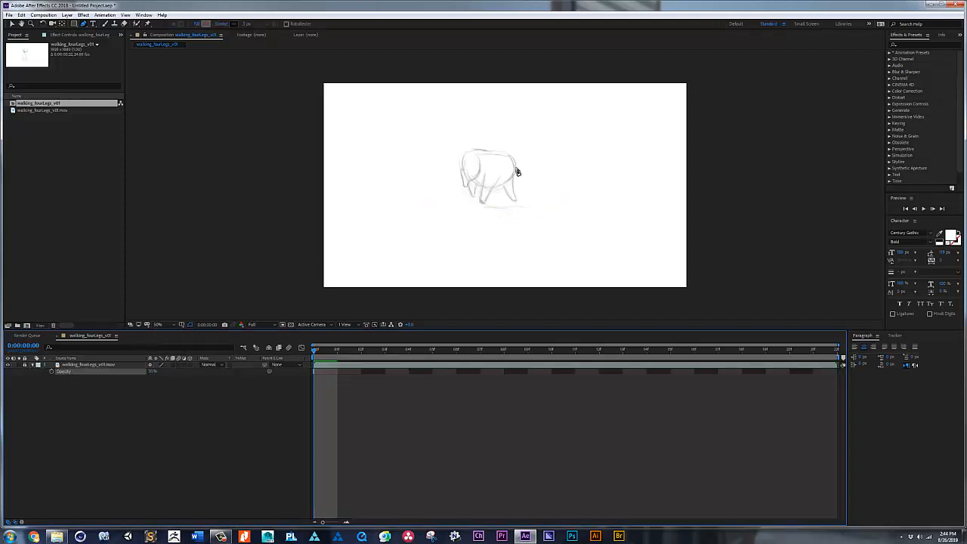
# Step: Trace the near front leg of the sketch as an open four-point path with the Pen tool on a new shape layer
pyautogui.press('z')
pyautogui.moveTo(419, 127)
pyautogui.mouseDown()
pyautogui.moveTo(541, 214)
pyautogui.moveTo(533, 209)
pyautogui.mouseUp()
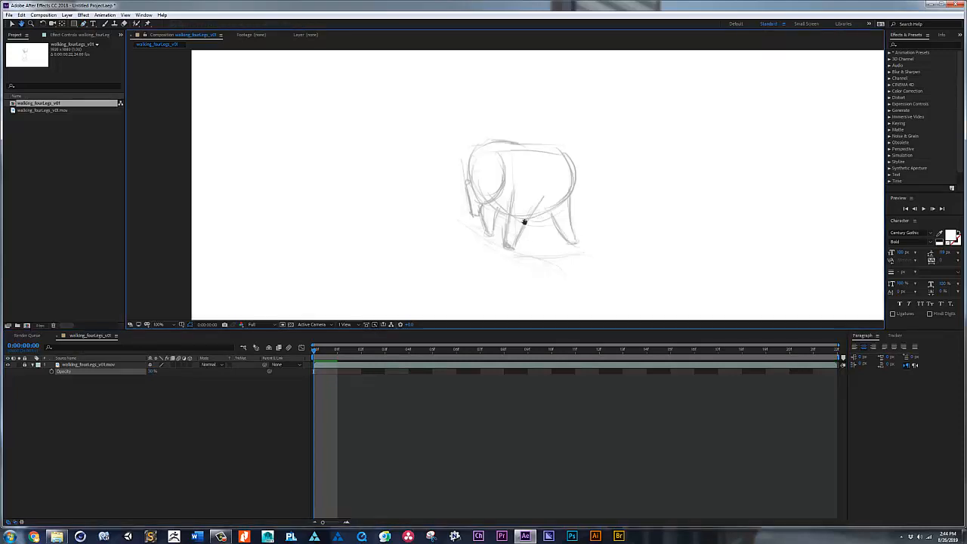
pyautogui.click(507, 169)
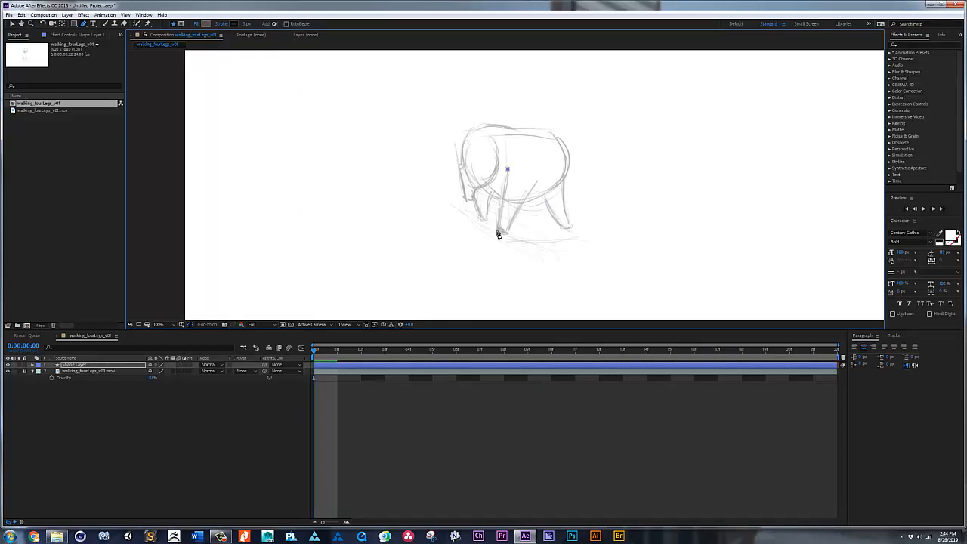
pyautogui.click(499, 230)
pyautogui.click(537, 181)
pyautogui.click(549, 172)
# Step: Refine the curve handles at the two upper ends of the leg path to match the sketched leg
pyautogui.press('v')
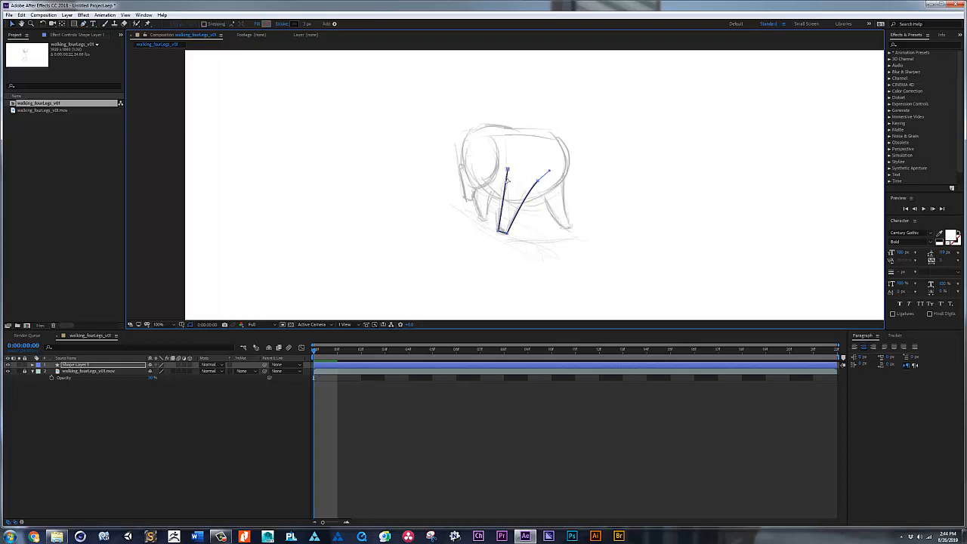
pyautogui.press('g')
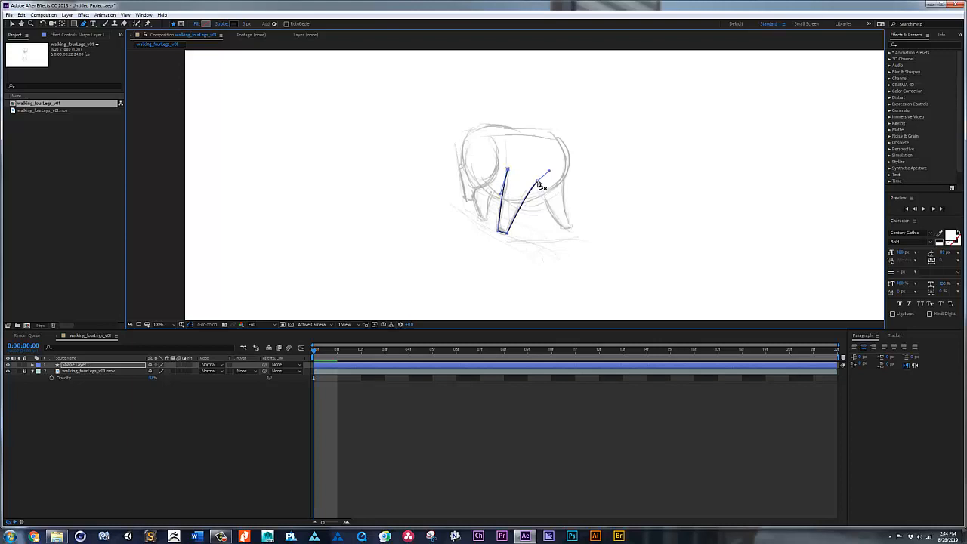
pyautogui.press('v')
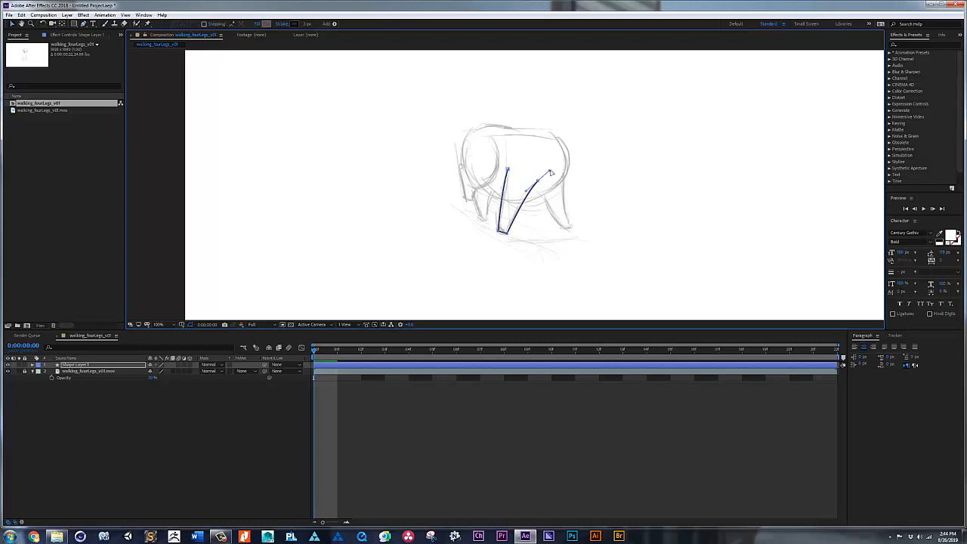
pyautogui.moveTo(549, 170); pyautogui.dragTo(551, 168)
# Step: Rename the leg's shape layer as F_L_leg
pyautogui.click(76, 365)
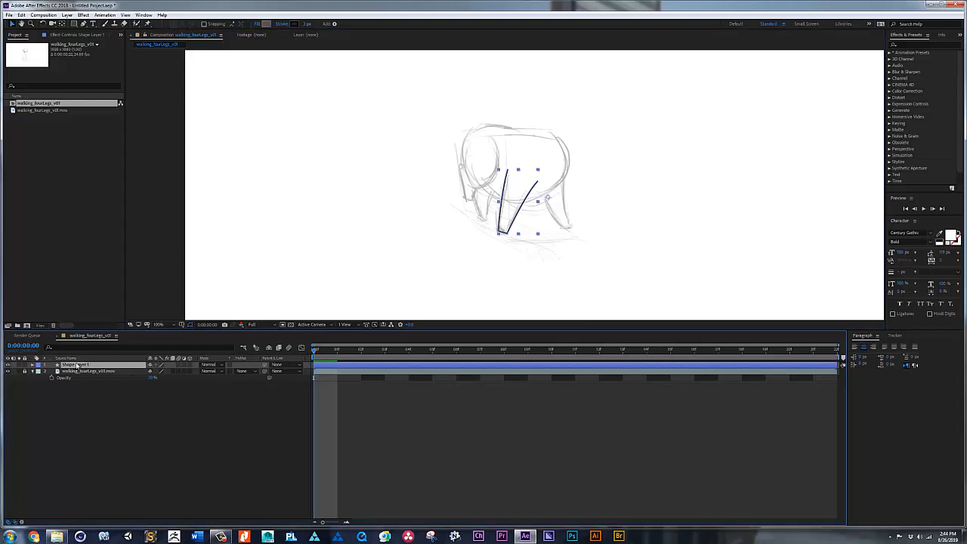
pyautogui.press('Return')
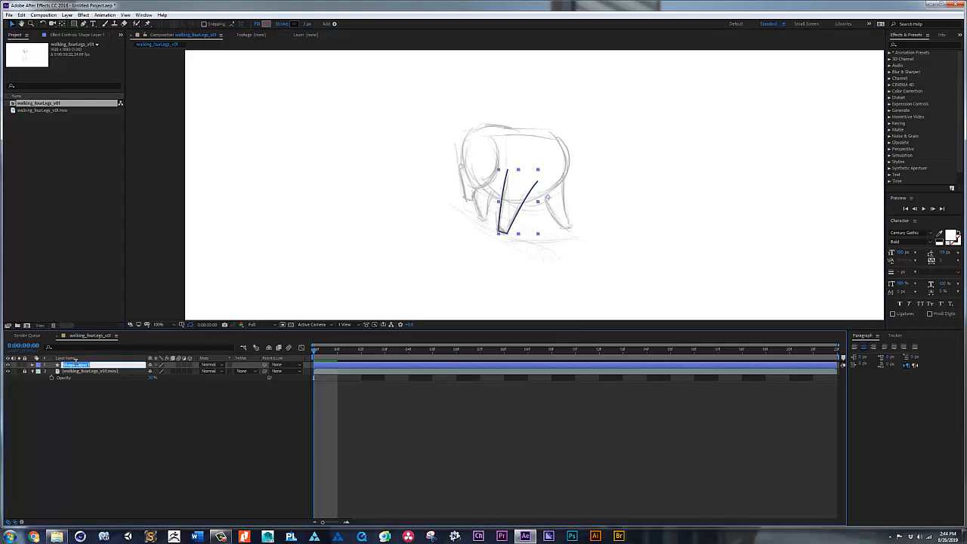
pyautogui.write('f')
pyautogui.press('Return')
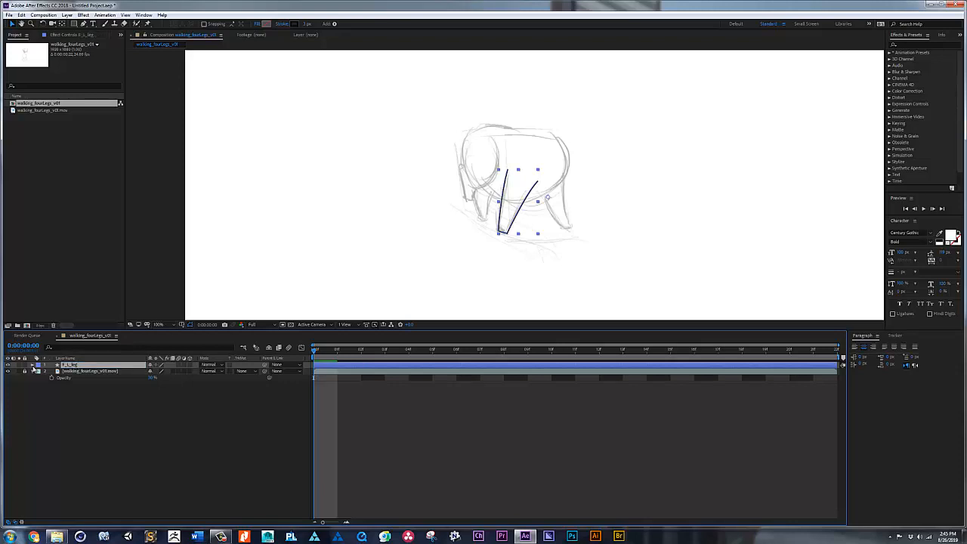
# Step: Start keyframing the Path property of F_L_leg at the first frame and move the current time to frame 6
pyautogui.click(32, 364)
pyautogui.click(39, 370)
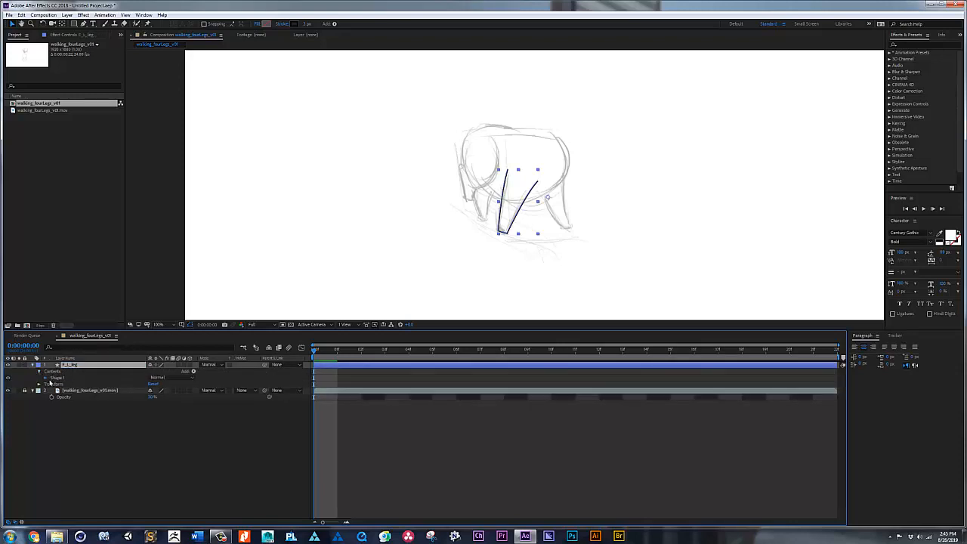
pyautogui.click(46, 378)
pyautogui.click(52, 384)
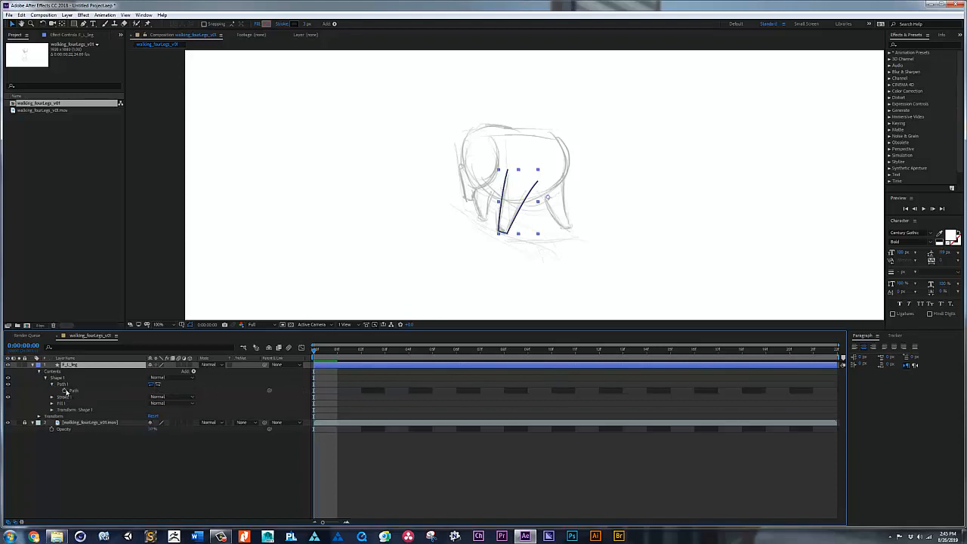
pyautogui.click(65, 390)
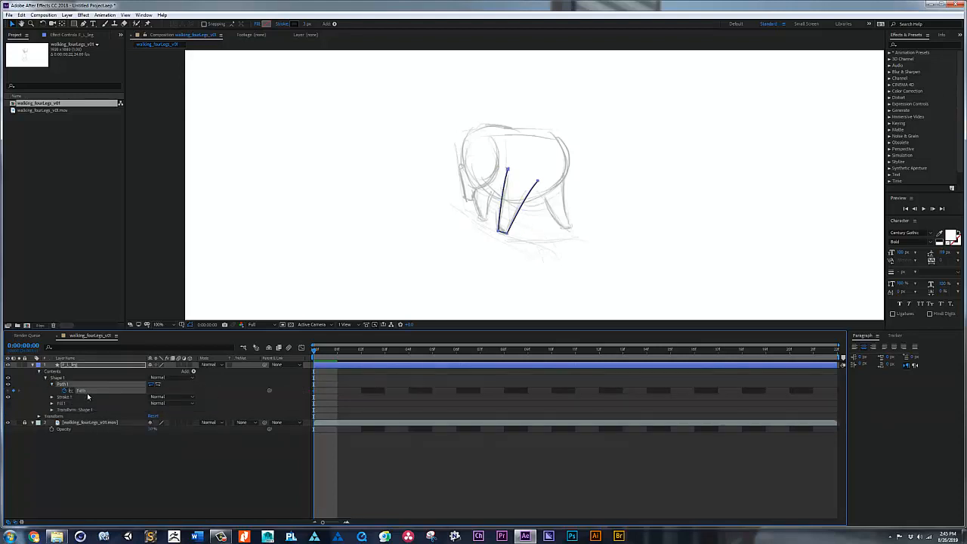
pyautogui.press('space')
pyautogui.moveTo(312, 352)
pyautogui.mouseDown()
pyautogui.moveTo(527, 364)
pyautogui.moveTo(456, 361)
pyautogui.mouseUp()
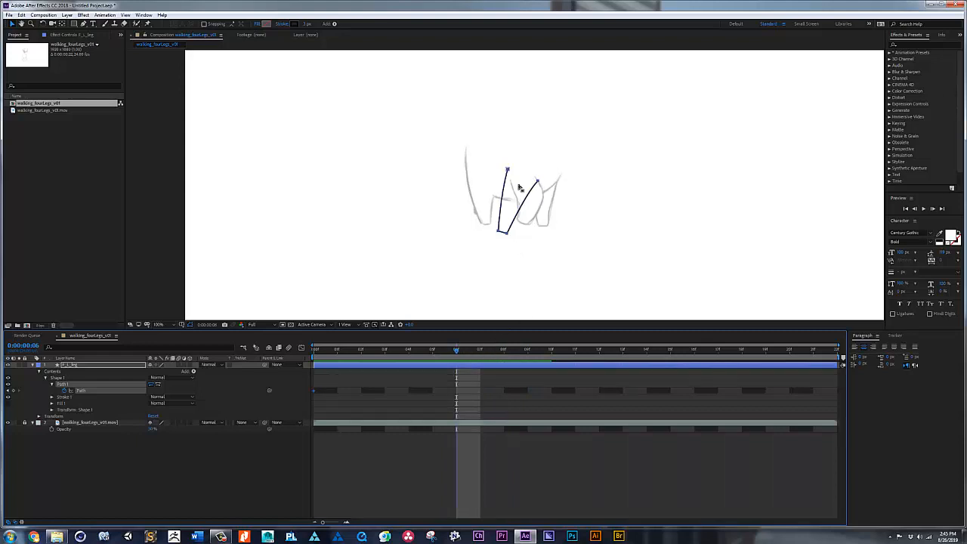
pyautogui.click(509, 236)
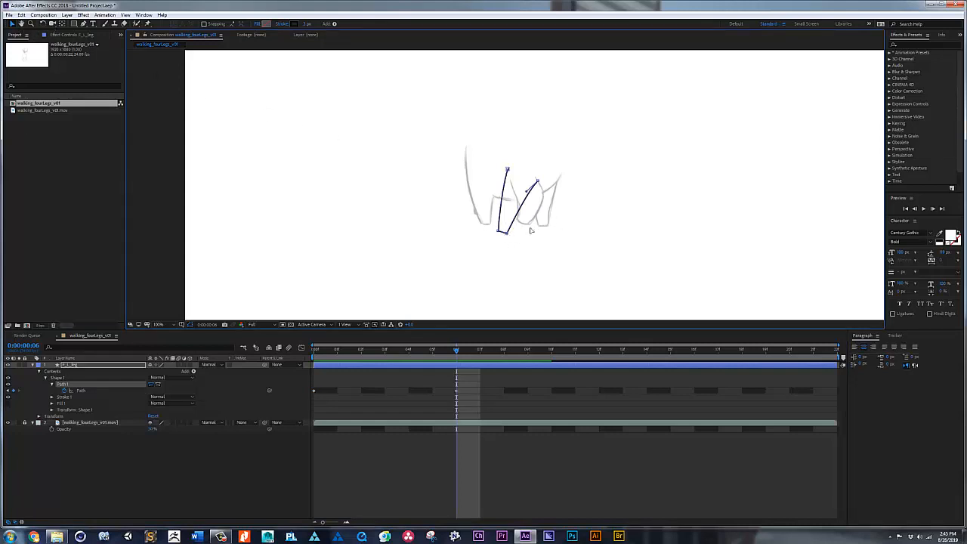
pyautogui.moveTo(531, 228); pyautogui.dragTo(531, 224)
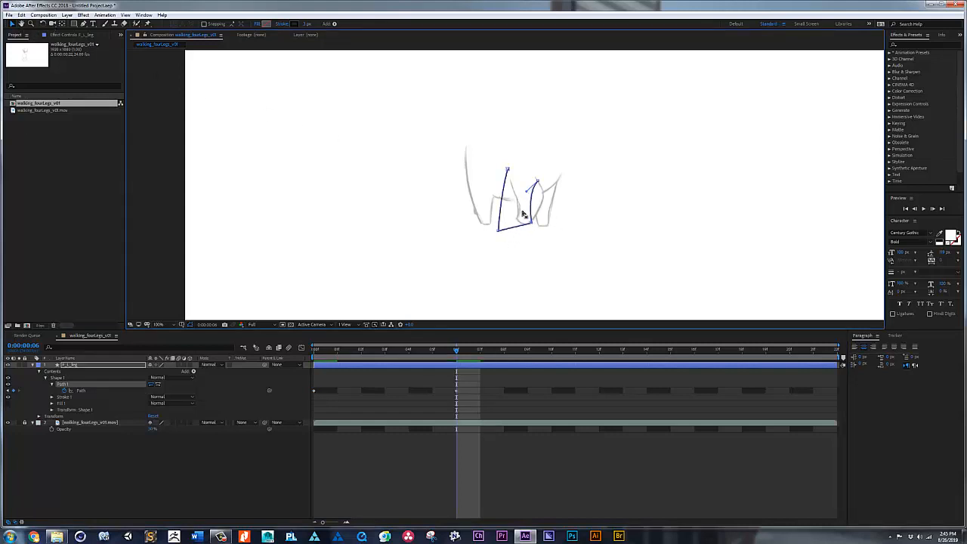
pyautogui.hotkey('ctrl', 'z')
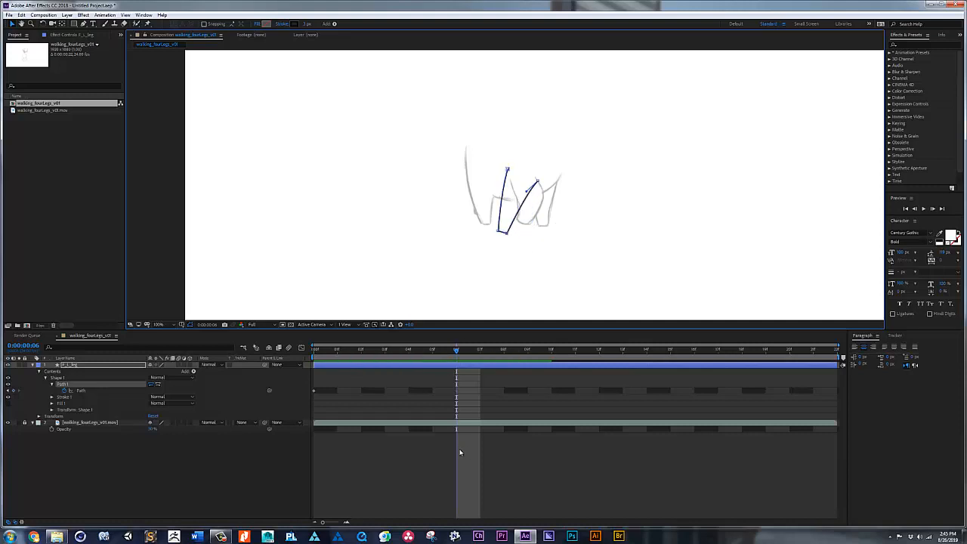
# Step: Reshape the F_L_leg path at frame 6 by moving its foot points and both upper ends onto the sketched leg
pyautogui.click(460, 451)
pyautogui.click(473, 364)
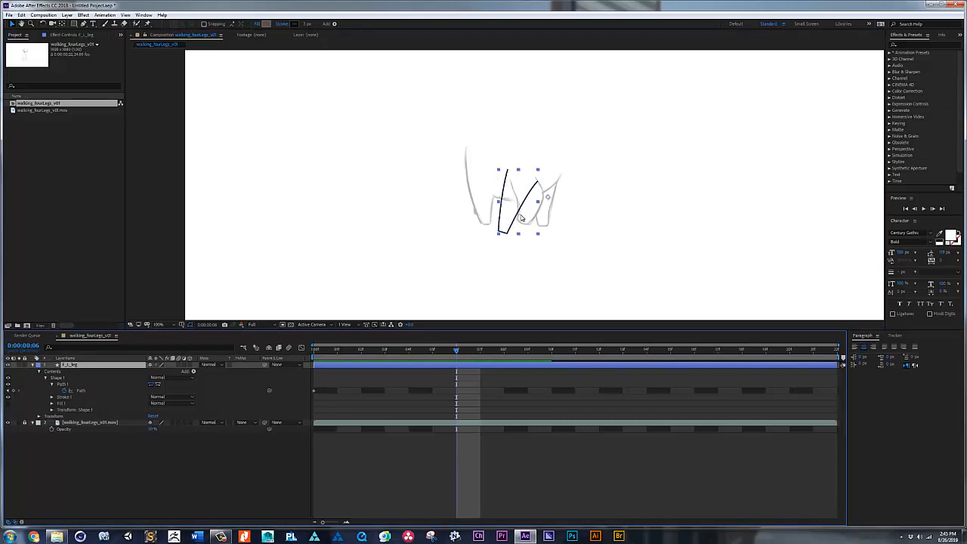
pyautogui.press('g')
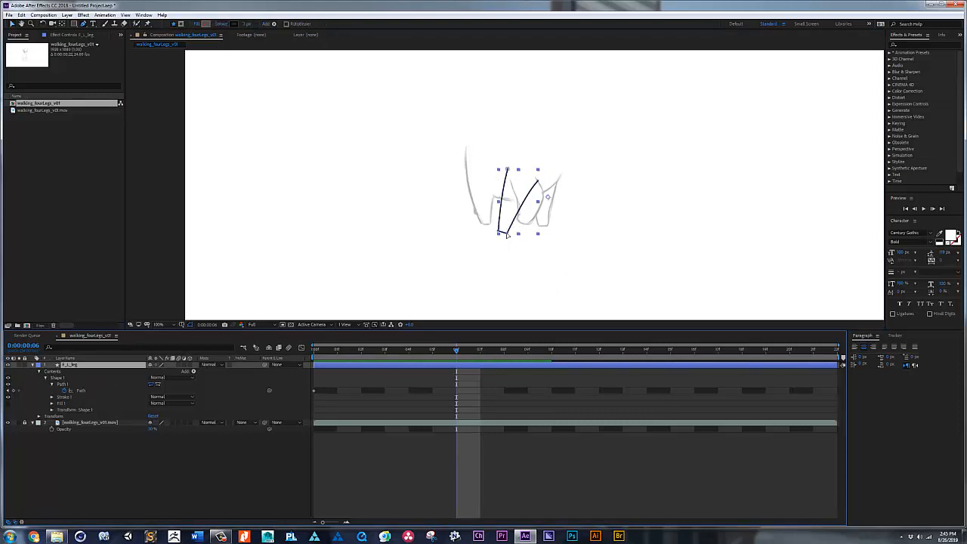
pyautogui.click(508, 237)
pyautogui.moveTo(507, 235); pyautogui.dragTo(529, 228)
pyautogui.press('v')
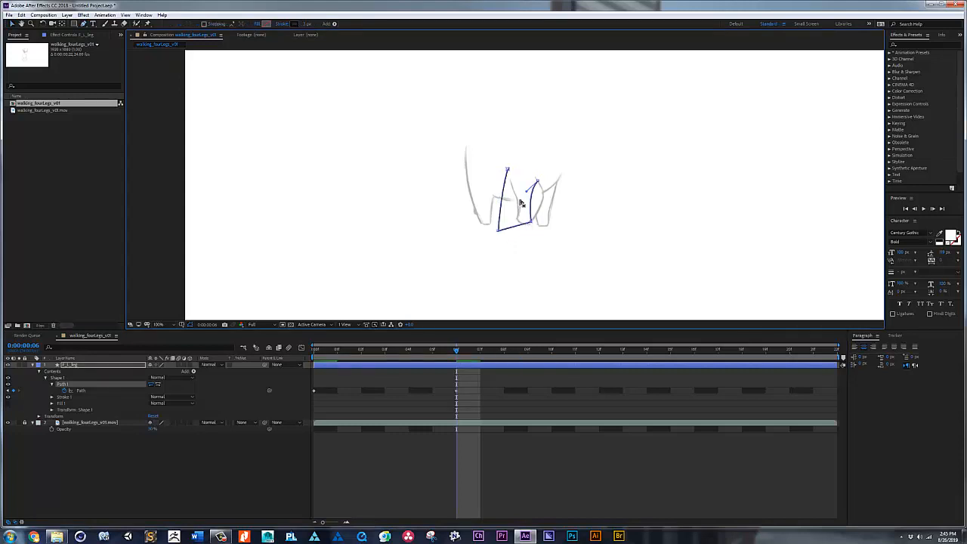
pyautogui.moveTo(538, 182); pyautogui.dragTo(553, 198)
pyautogui.moveTo(497, 234); pyautogui.dragTo(510, 181)
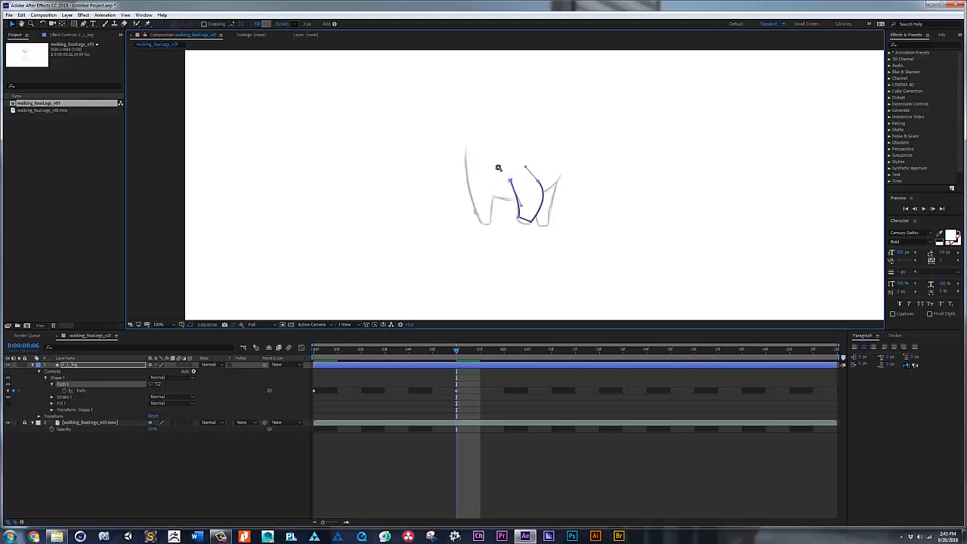
# Step: Round the foot and refine the rear upper curve of F_L_leg at frame 6, and show only the layer's keyframed properties
pyautogui.press('z')
pyautogui.moveTo(478, 155); pyautogui.dragTo(598, 252)
pyautogui.press('v')
pyautogui.press('g')
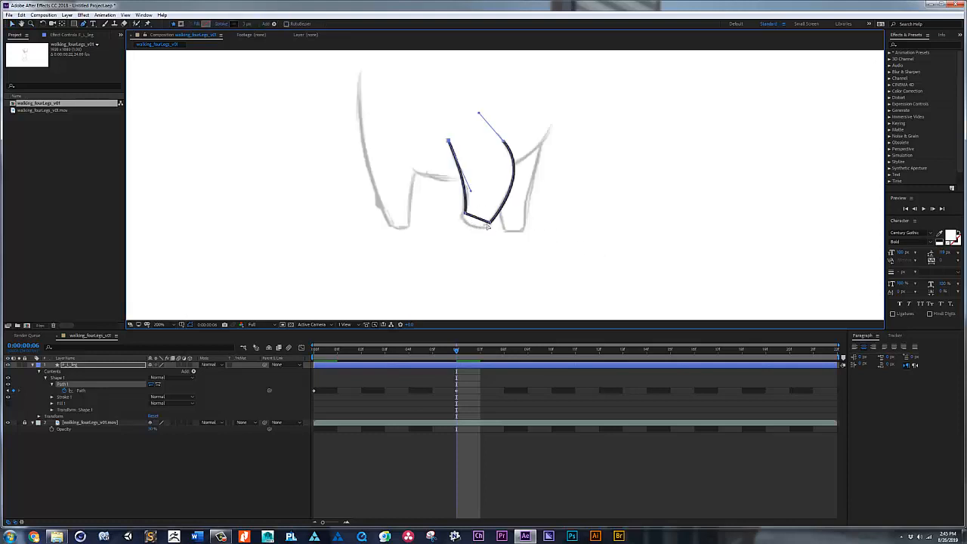
pyautogui.moveTo(490, 224); pyautogui.dragTo(499, 225)
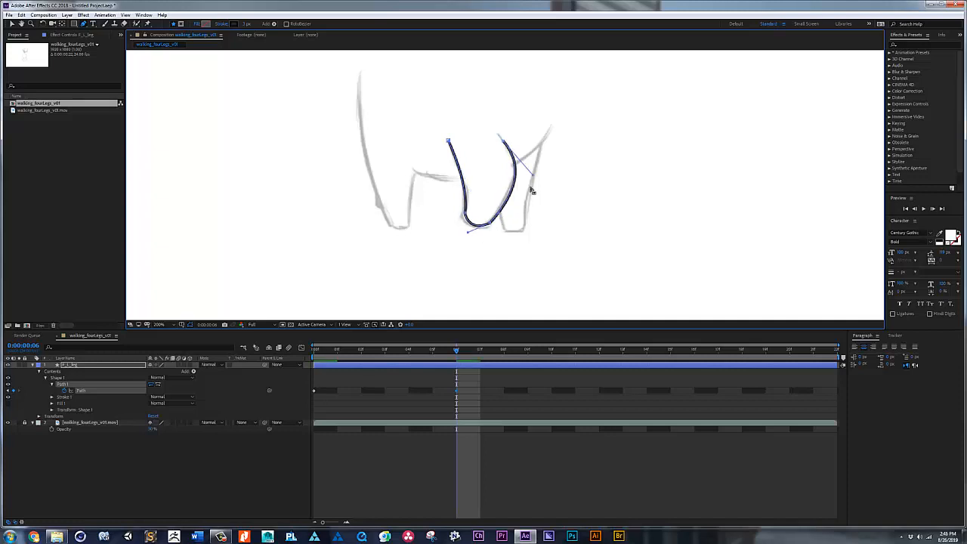
pyautogui.moveTo(533, 177); pyautogui.dragTo(532, 168)
pyautogui.click(457, 391)
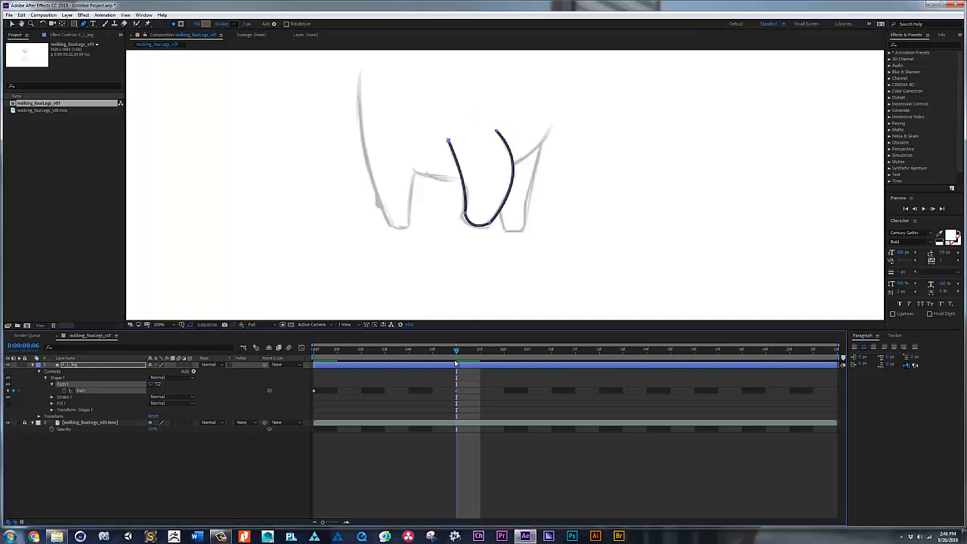
pyautogui.press('u')
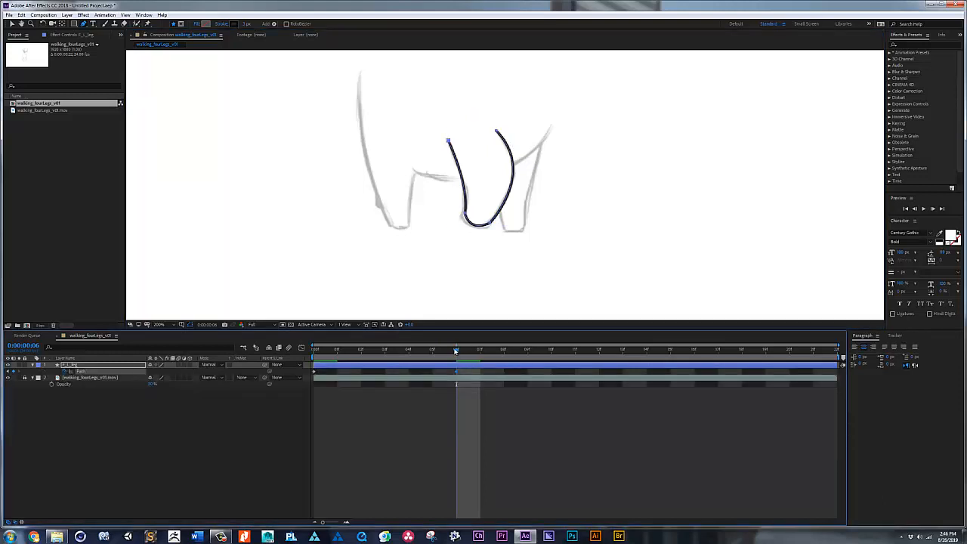
# Step: Lengthen the composition's duration and extend the F_L_leg layer past frame 22
pyautogui.moveTo(455, 352)
pyautogui.mouseDown()
pyautogui.moveTo(308, 351)
pyautogui.moveTo(813, 353)
pyautogui.mouseUp()
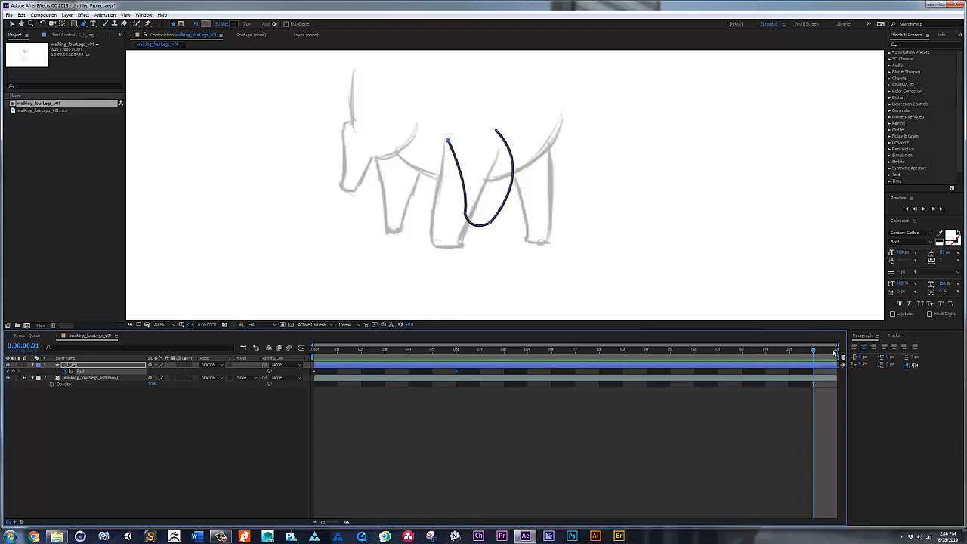
pyautogui.press('pageup')
pyautogui.press('pagedown')
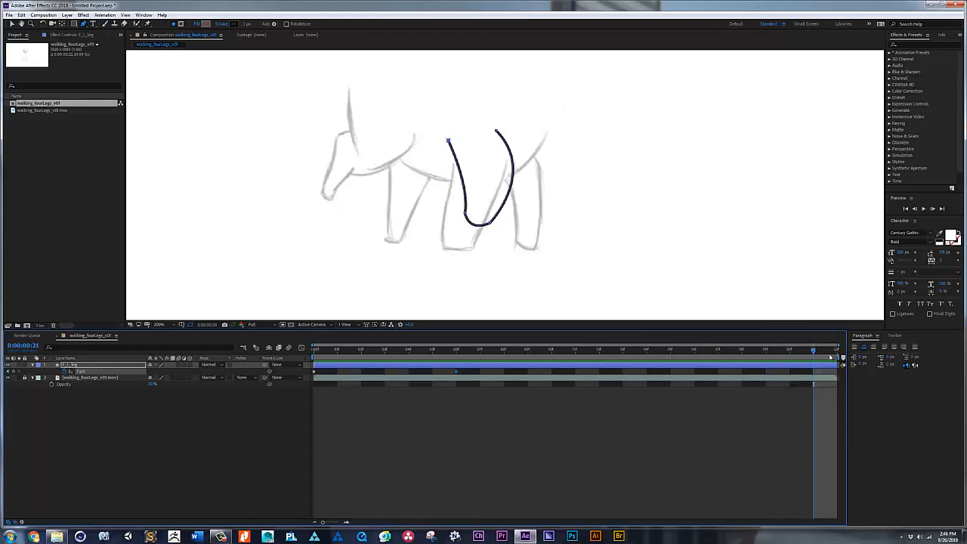
pyautogui.press('pageup')
pyautogui.press('pagedown')
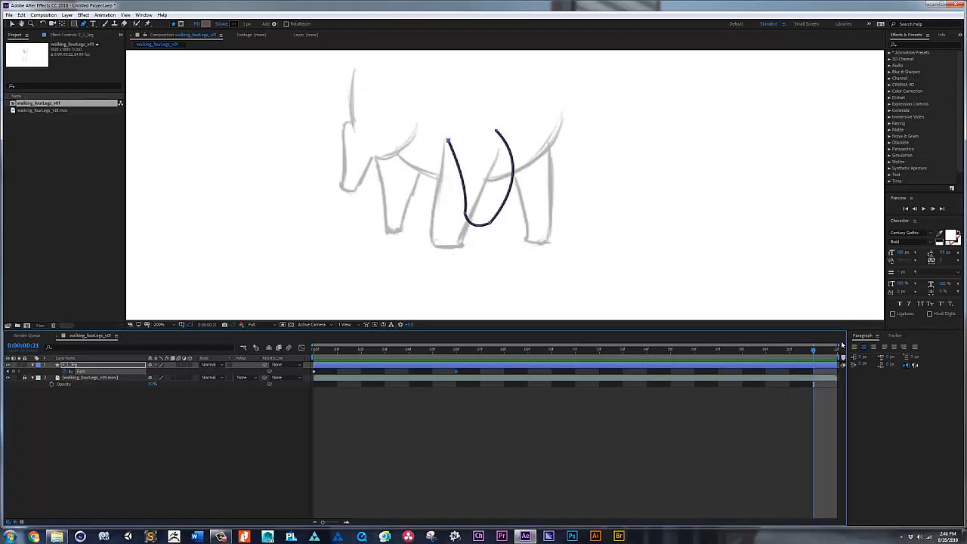
pyautogui.hotkey('ctrl', 'k')
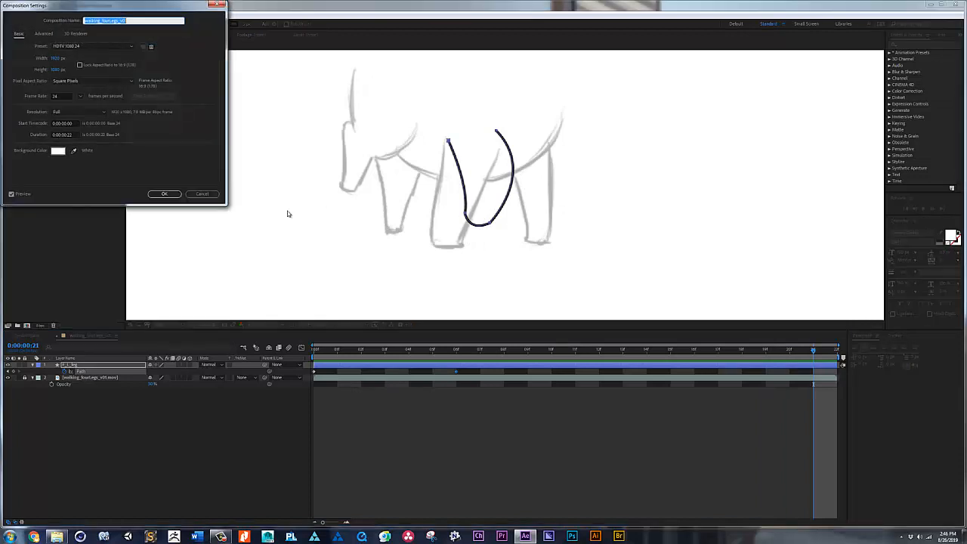
pyautogui.click(73, 135)
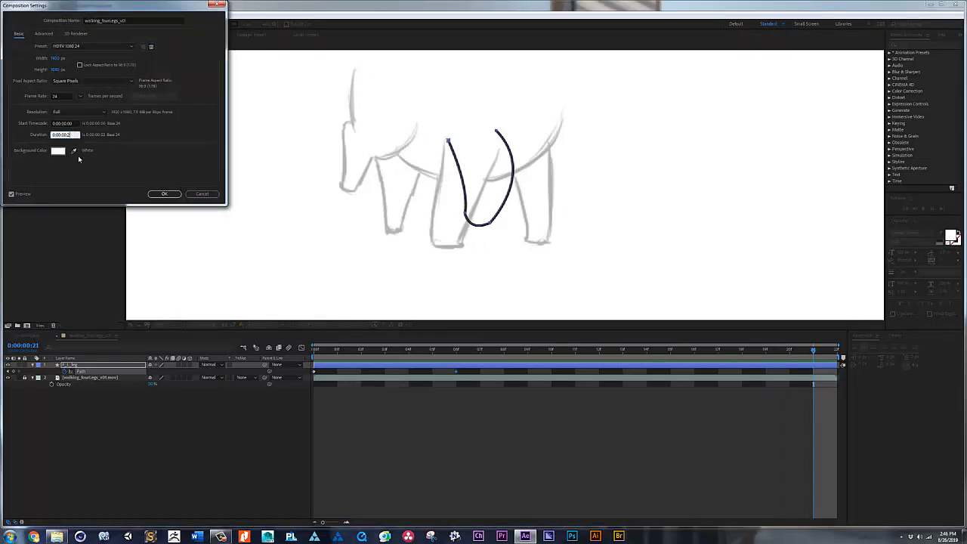
pyautogui.press('Return')
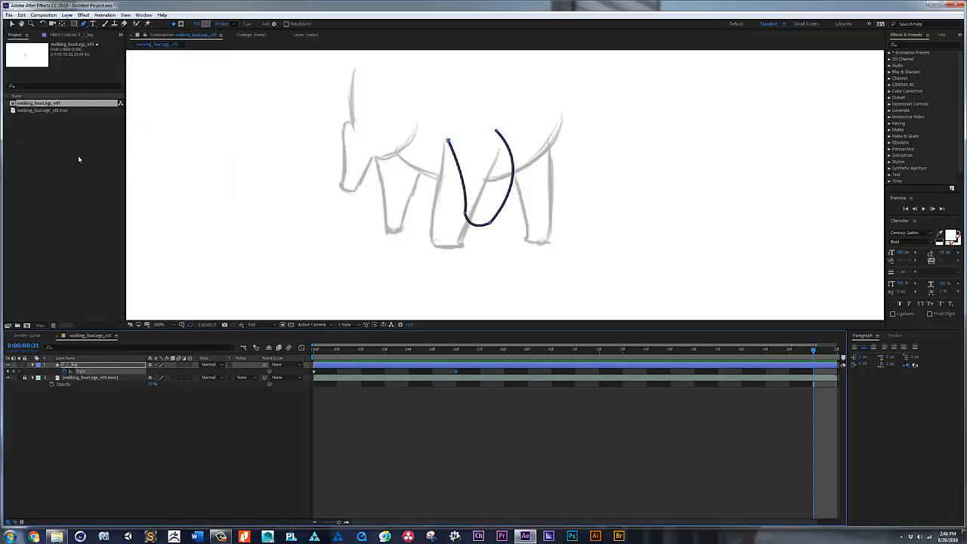
pyautogui.moveTo(339, 522); pyautogui.dragTo(329, 523)
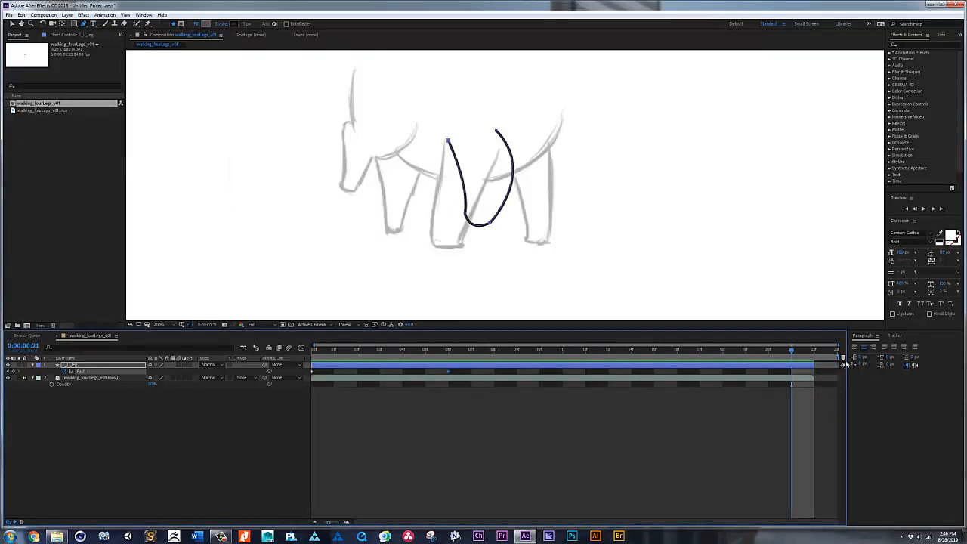
pyautogui.click(813, 352)
pyautogui.moveTo(815, 367); pyautogui.dragTo(840, 365)
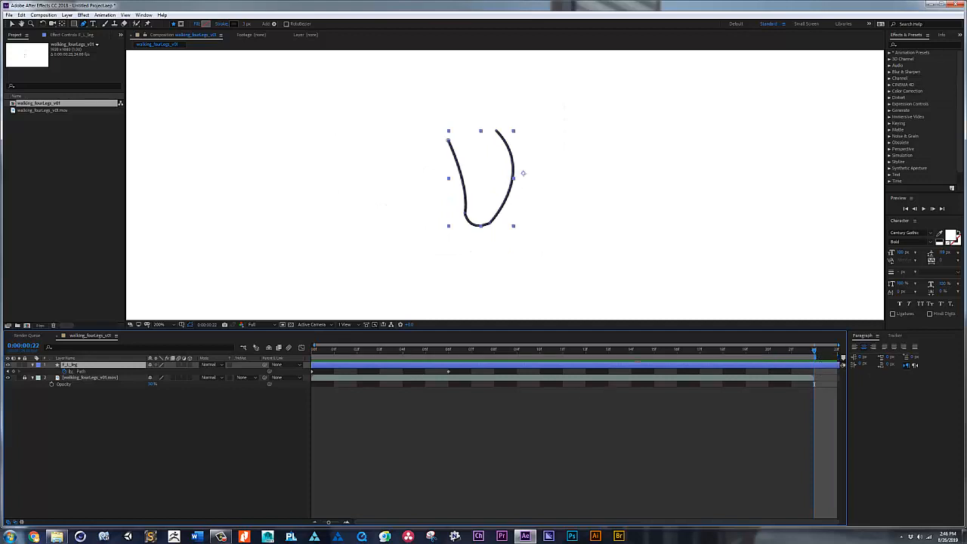
# Step: Duplicate the first Path keyframe of F_L_leg at frame 22 to close the walk loop
pyautogui.moveTo(325, 368); pyautogui.dragTo(302, 373)
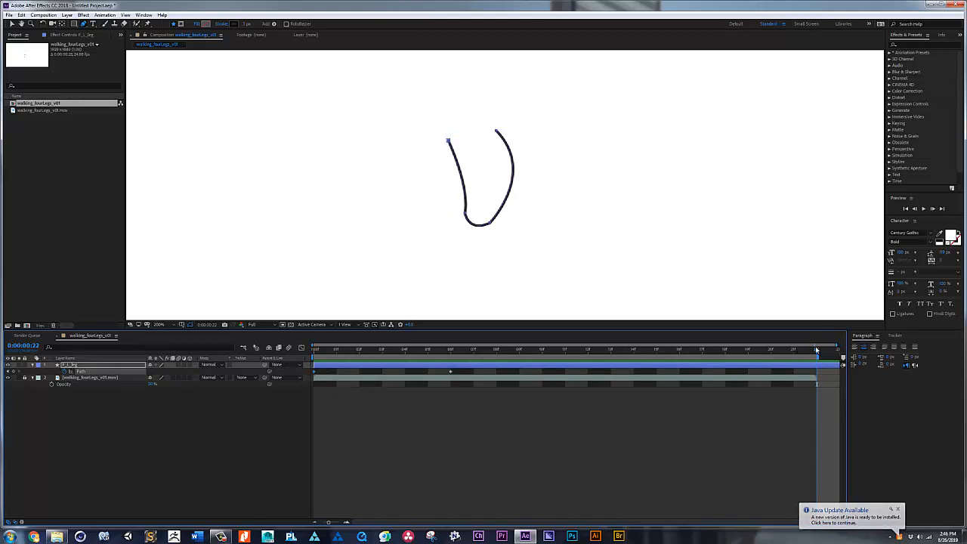
pyautogui.hotkey('ctrl', 'v')
pyautogui.moveTo(817, 350); pyautogui.dragTo(321, 341)
# Step: Reshape the foot of the F_L_leg path at frame 3 to match the sketched foot
pyautogui.moveTo(314, 346); pyautogui.dragTo(381, 341)
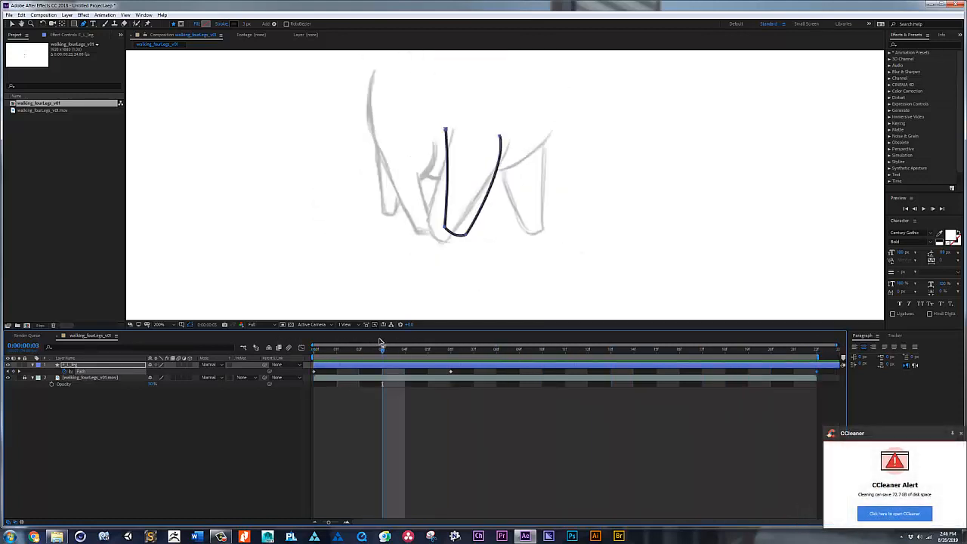
pyautogui.press('v')
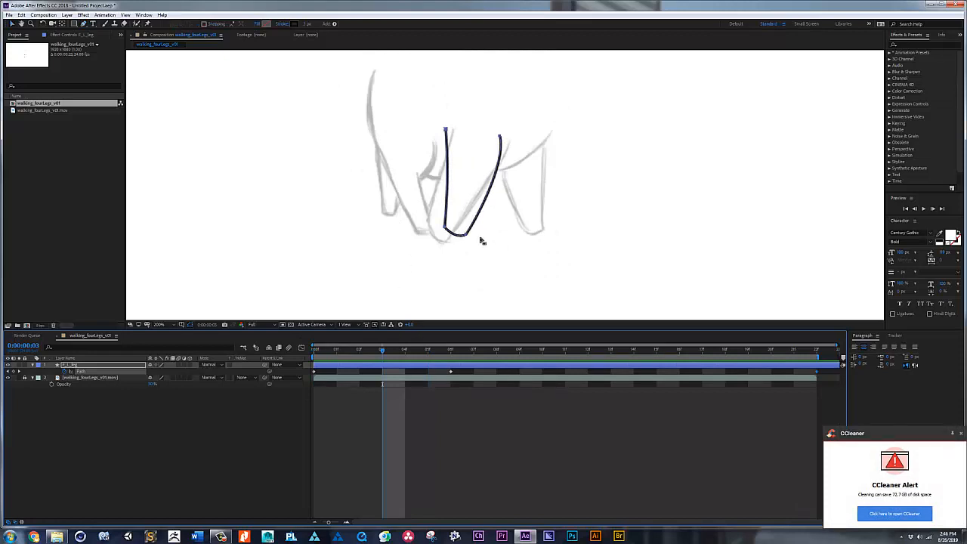
pyautogui.moveTo(419, 213); pyautogui.dragTo(427, 235)
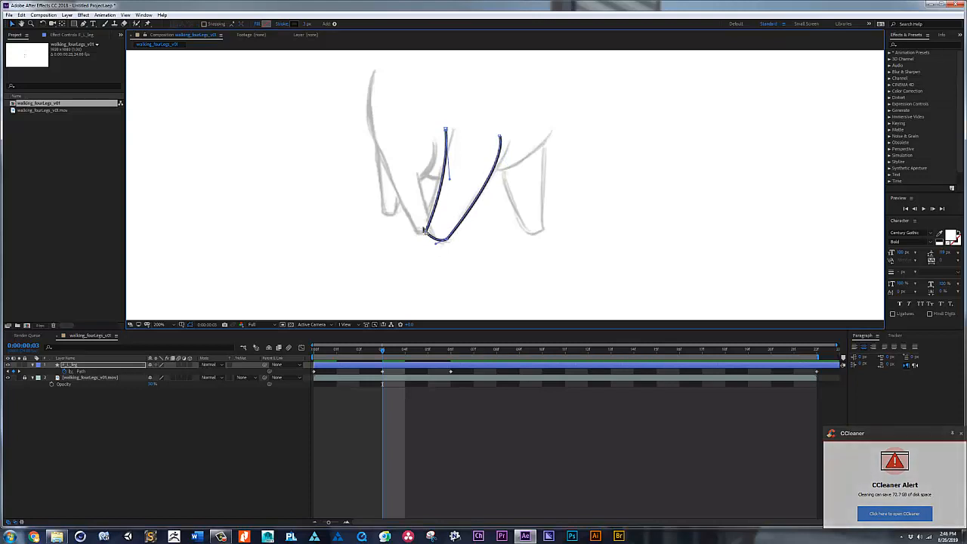
pyautogui.moveTo(428, 232); pyautogui.dragTo(430, 229)
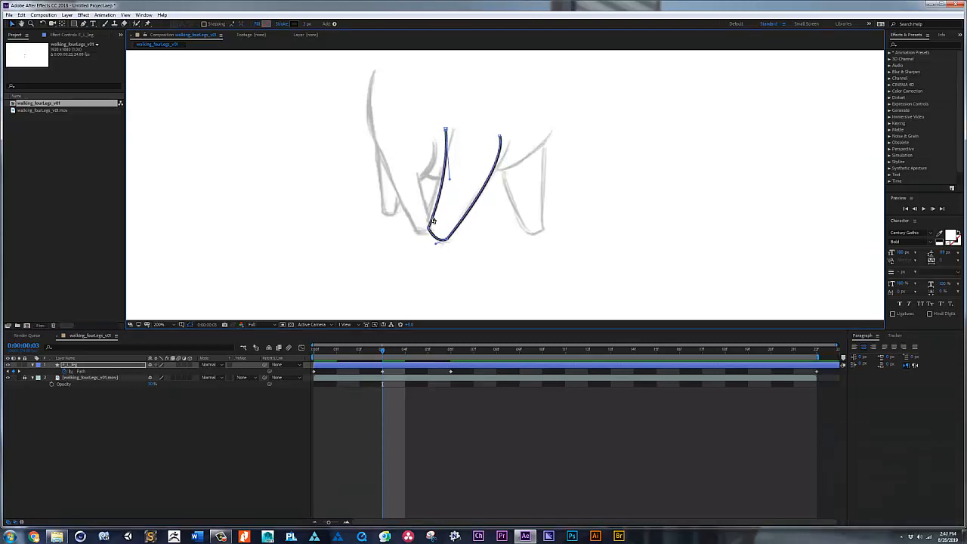
# Step: Save the project as fourLegs_WalkCycle_v02.aep in the Comps folder
pyautogui.hotkey('ctrl', 's')
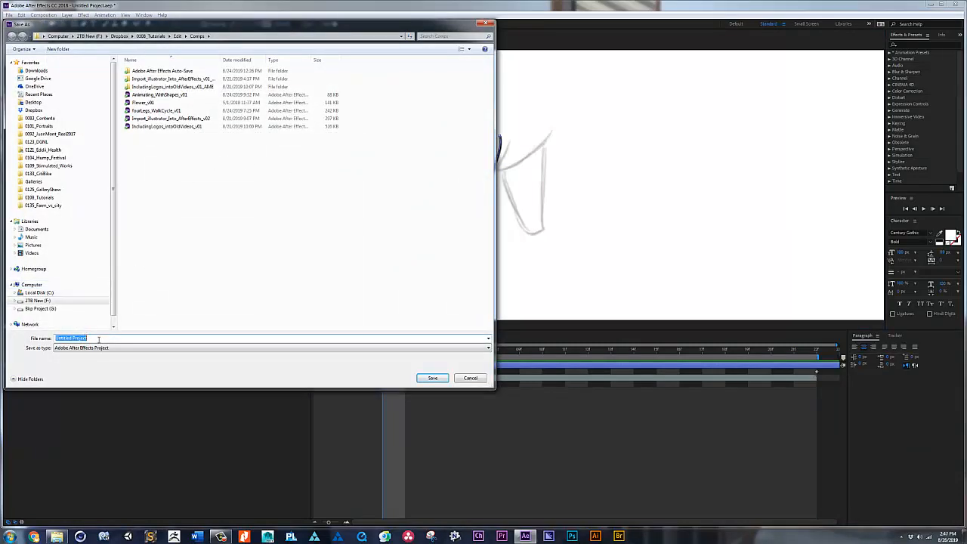
pyautogui.write('fo')
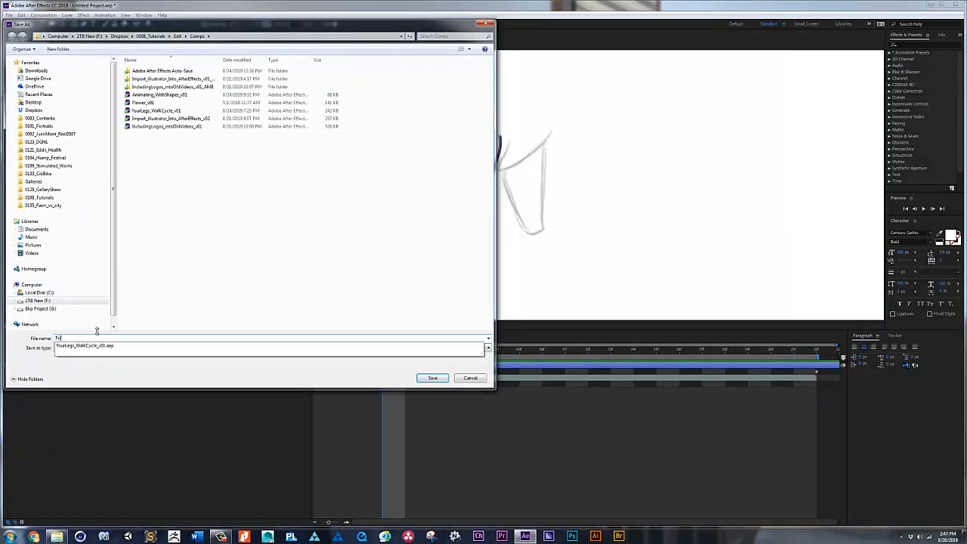
pyautogui.write('urLeg')
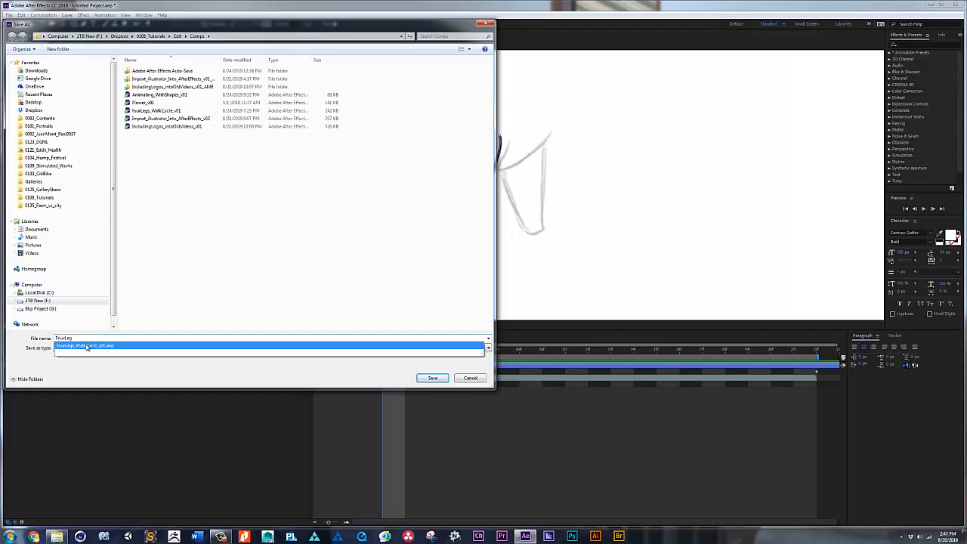
pyautogui.click(95, 345)
pyautogui.click(106, 338)
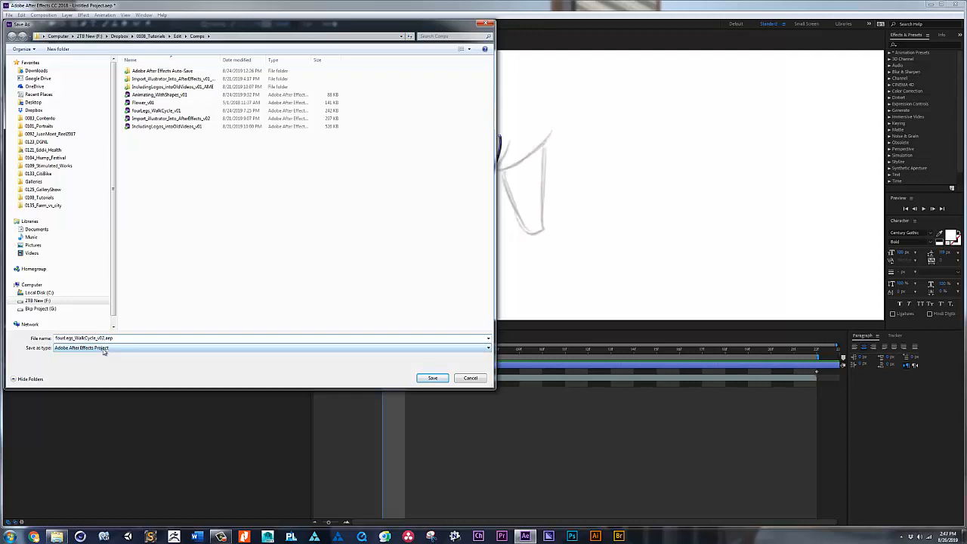
pyautogui.press('Return')
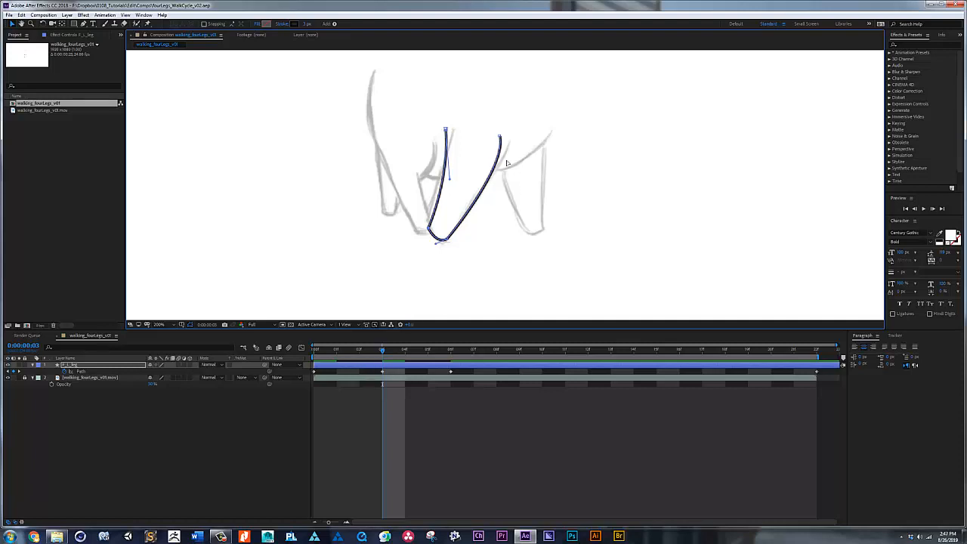
# Step: Align the two upper ends of the F_L_leg path at frame 3 and their curve handles with the sketched leg
pyautogui.moveTo(446, 129); pyautogui.dragTo(452, 131)
pyautogui.moveTo(456, 181); pyautogui.dragTo(447, 179)
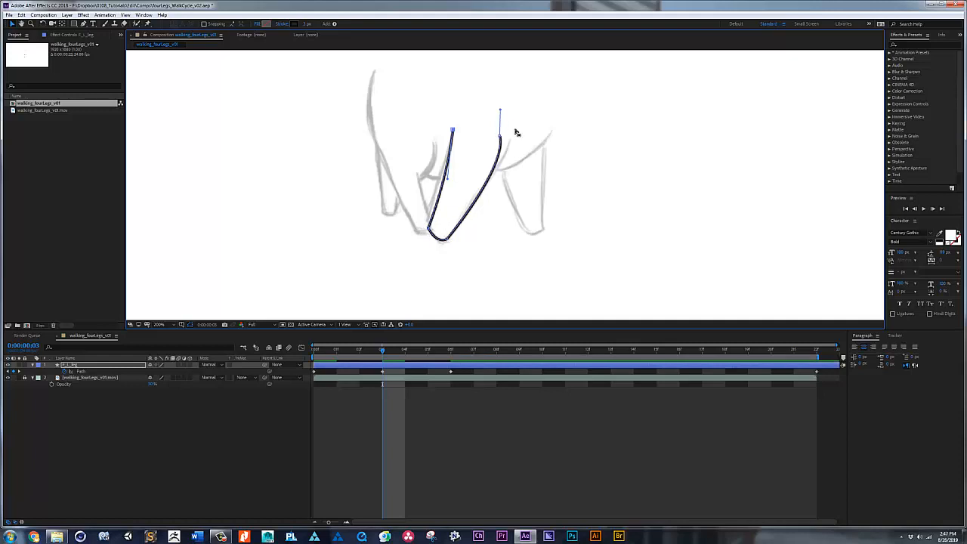
pyautogui.moveTo(500, 139); pyautogui.dragTo(507, 138)
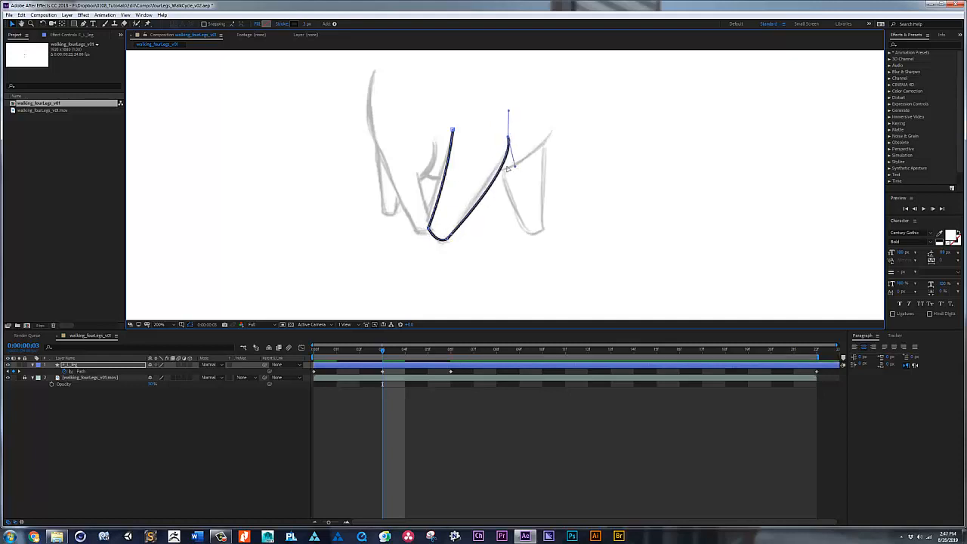
# Step: Preview the leg animation from the first frame to check the motion between the Path keyframes
pyautogui.moveTo(383, 349)
pyautogui.mouseDown()
pyautogui.moveTo(305, 357)
pyautogui.moveTo(337, 352)
pyautogui.moveTo(299, 352)
pyautogui.moveTo(353, 355)
pyautogui.moveTo(300, 348)
pyautogui.mouseUp()
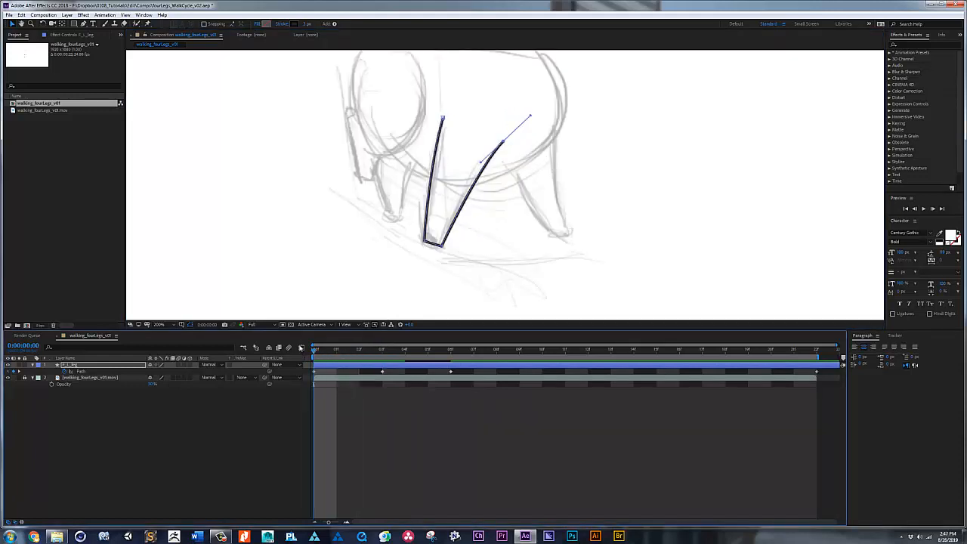
pyautogui.press('space')
pyautogui.press('space')
pyautogui.press('space')
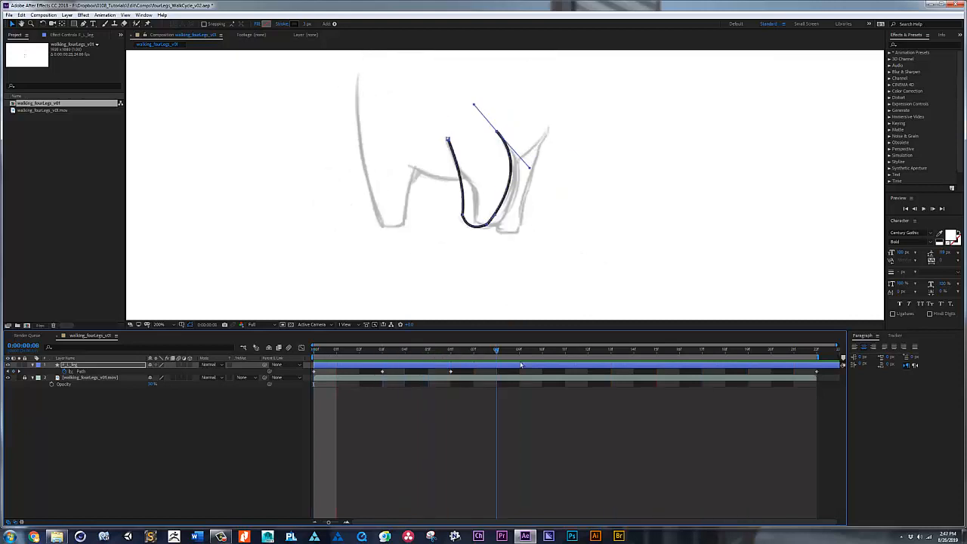
# Step: Reshape the F_L_leg path at frame 11 so its foot, sides and upper ends follow the sketched backward-reaching leg
pyautogui.moveTo(520, 364); pyautogui.dragTo(573, 356)
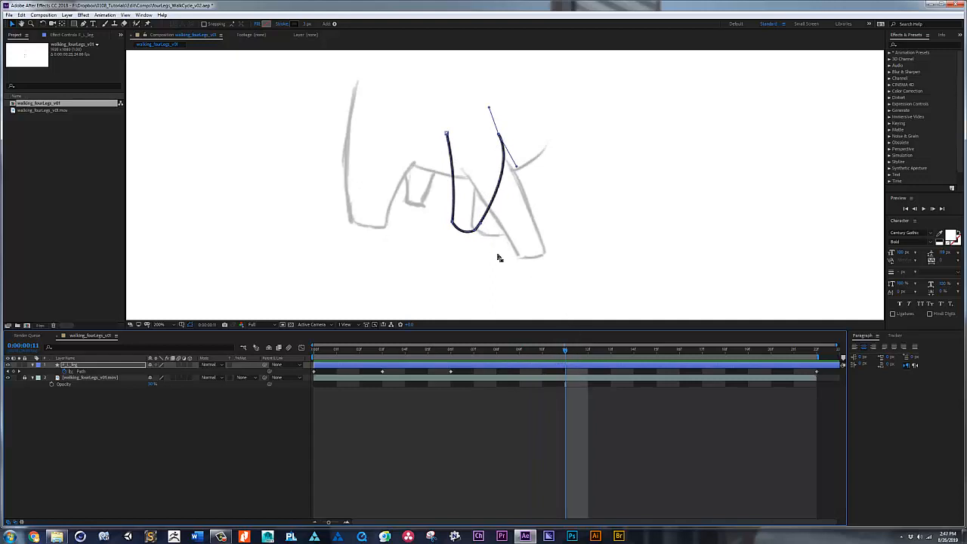
pyautogui.moveTo(500, 245); pyautogui.dragTo(521, 258)
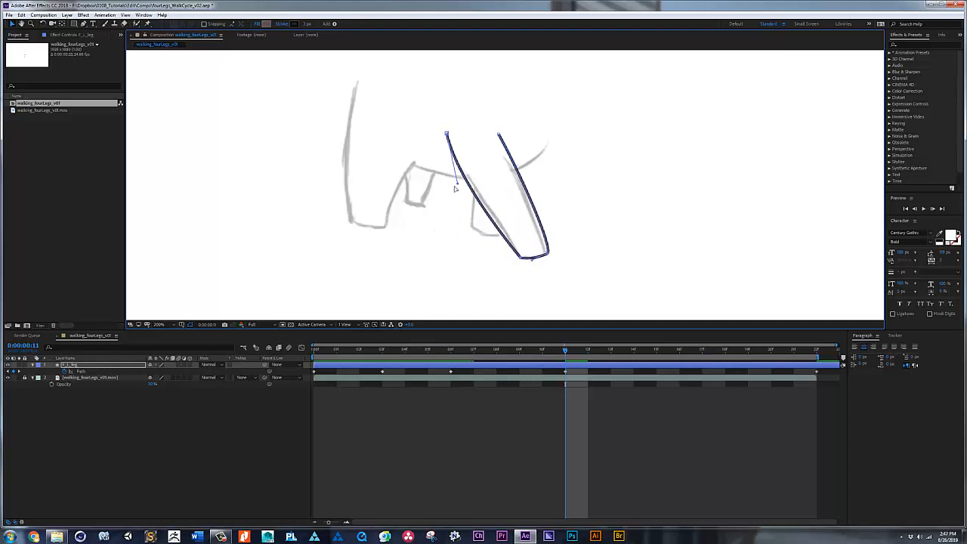
pyautogui.moveTo(457, 181); pyautogui.dragTo(485, 203)
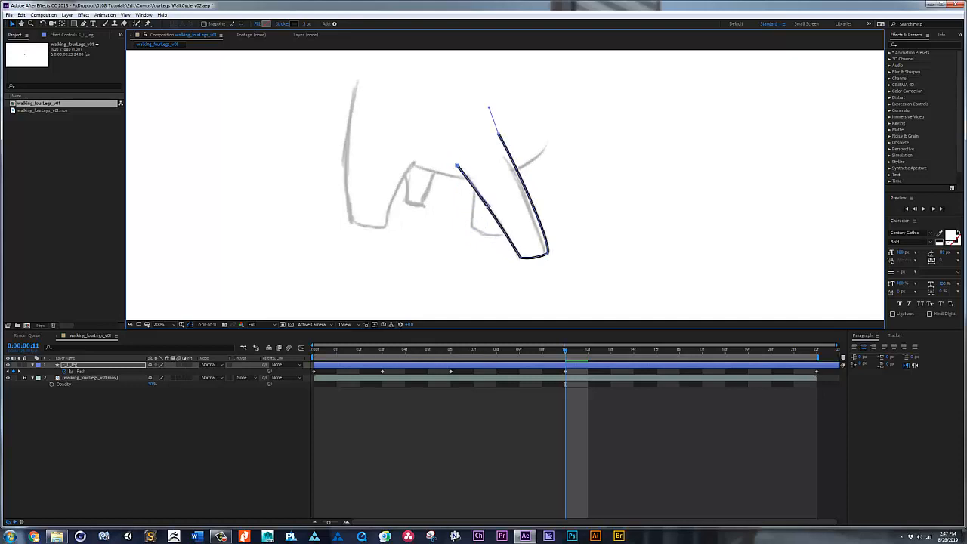
pyautogui.moveTo(498, 135); pyautogui.dragTo(525, 188)
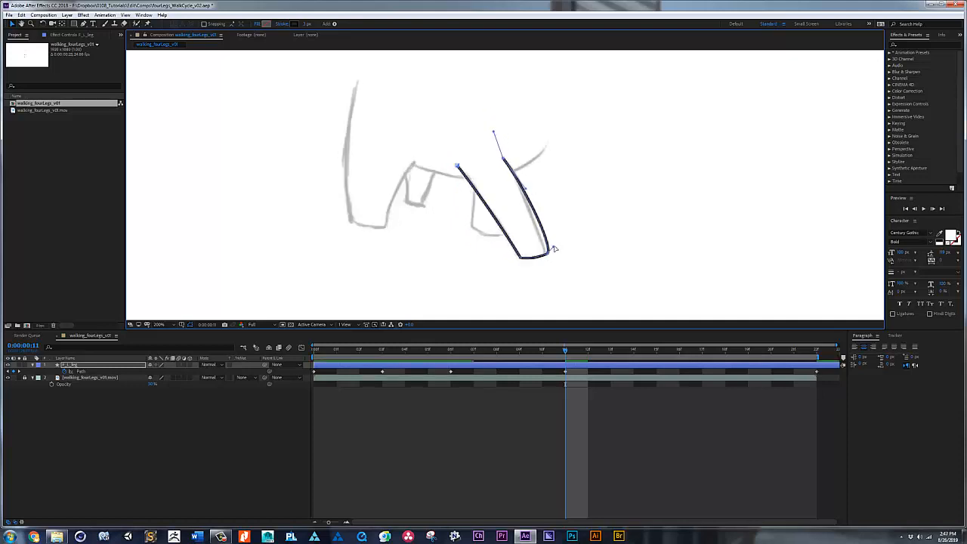
pyautogui.moveTo(553, 247); pyautogui.dragTo(545, 254)
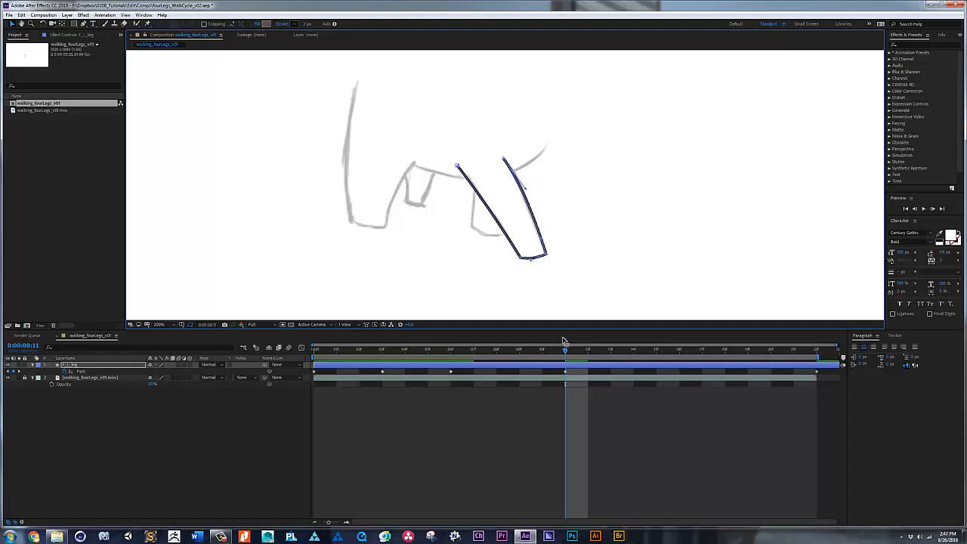
# Step: Preview the F_L_leg walk loop over the sketch footage and again with the footage hidden
pyautogui.moveTo(564, 347)
pyautogui.mouseDown()
pyautogui.moveTo(396, 349)
pyautogui.moveTo(656, 349)
pyautogui.mouseUp()
pyautogui.press('space')
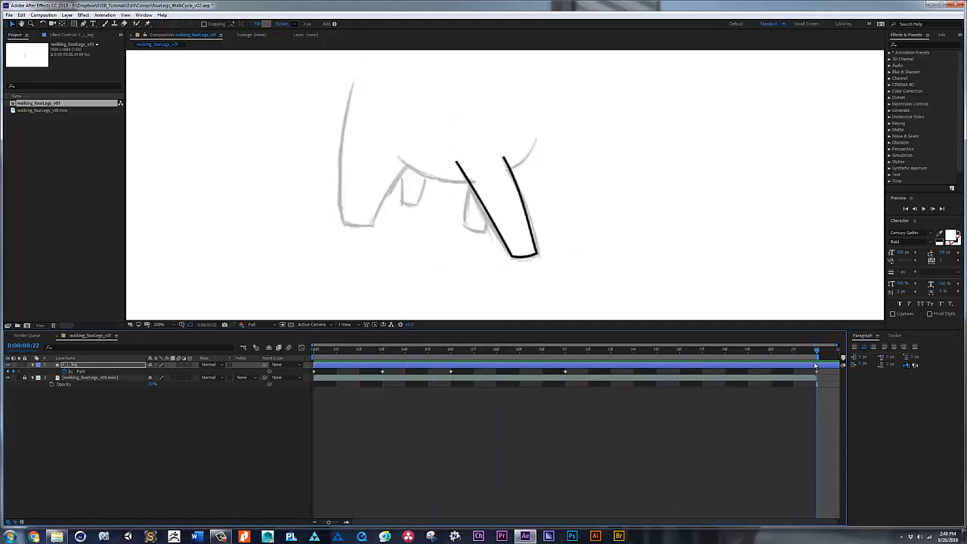
pyautogui.press('space')
pyautogui.click(7, 378)
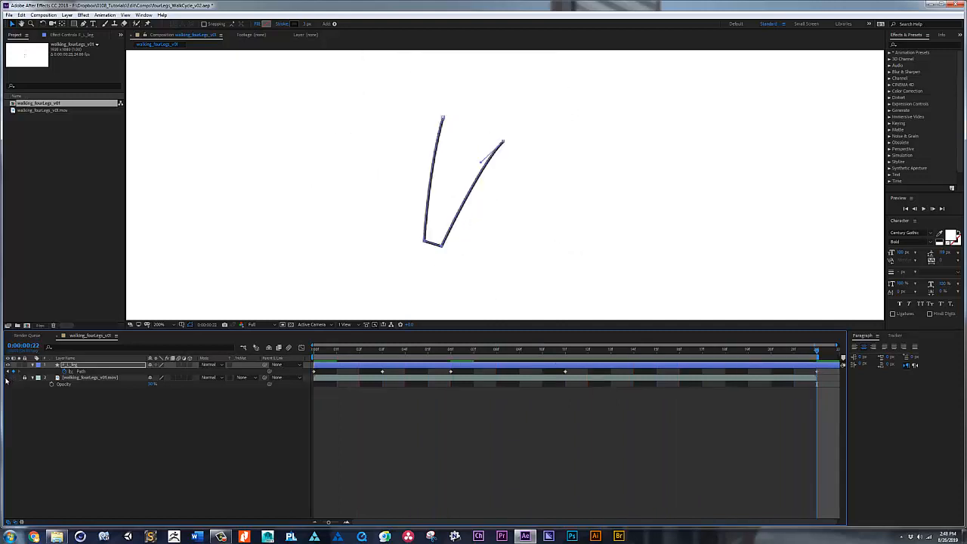
pyautogui.press('space')
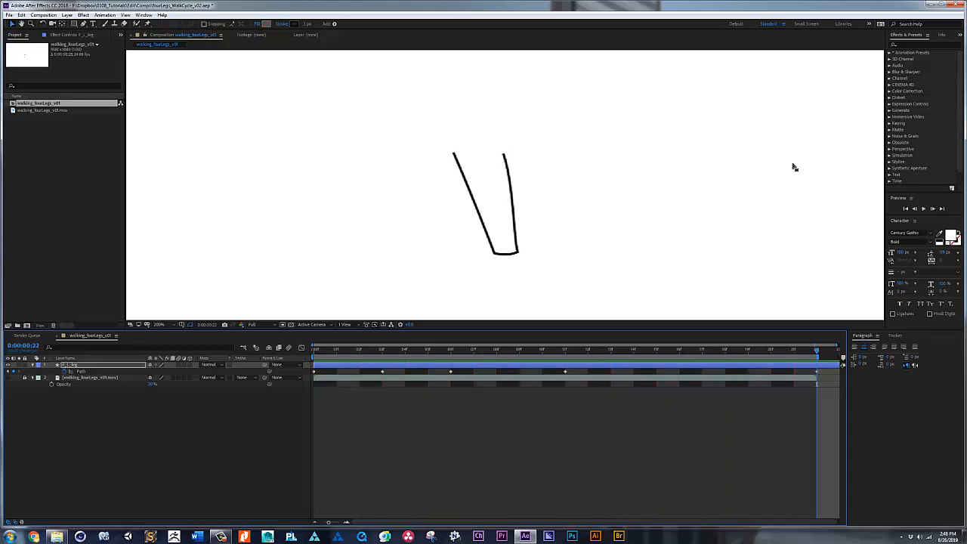
pyautogui.press('space')
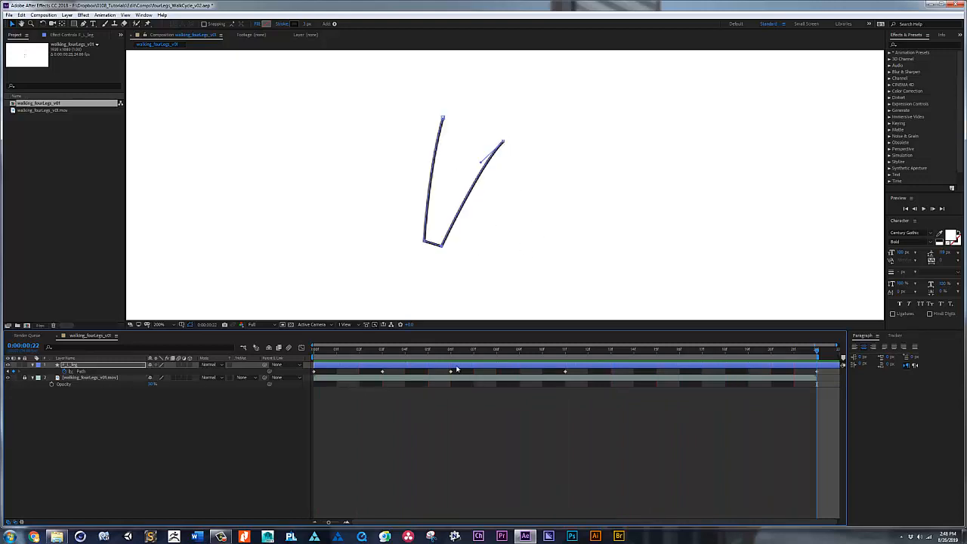
# Step: At frame 8, with the sketch footage shown, align the F_L_leg path's foot, right upper end and right-side curve with the sketched leg
pyautogui.moveTo(476, 355); pyautogui.dragTo(505, 353)
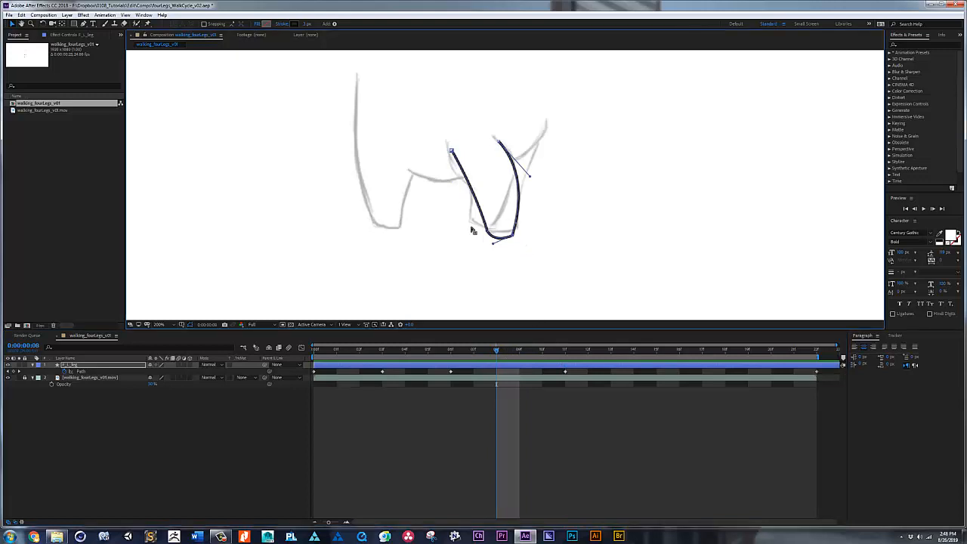
pyautogui.moveTo(470, 222)
pyautogui.mouseDown()
pyautogui.moveTo(513, 238)
pyautogui.moveTo(472, 221)
pyautogui.mouseUp()
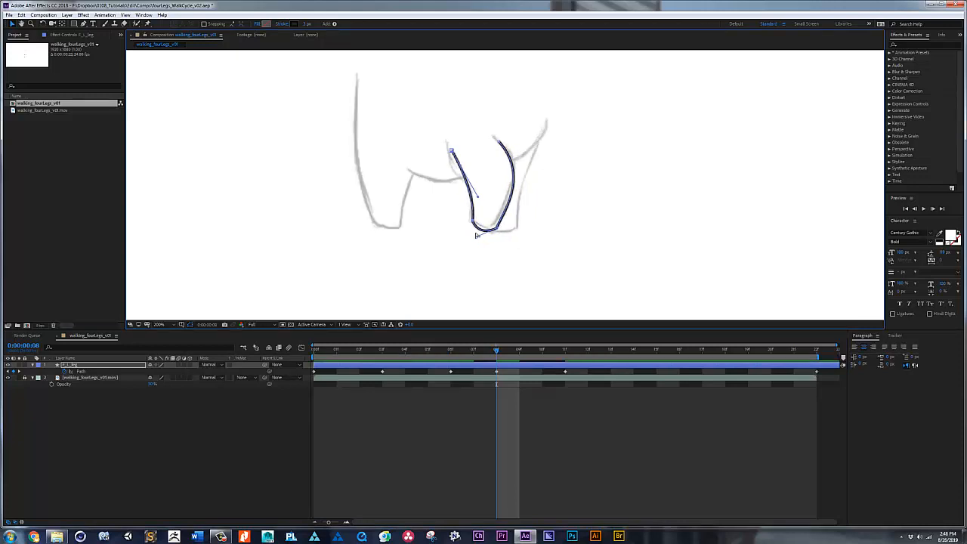
pyautogui.click(499, 144)
pyautogui.moveTo(499, 143); pyautogui.dragTo(494, 137)
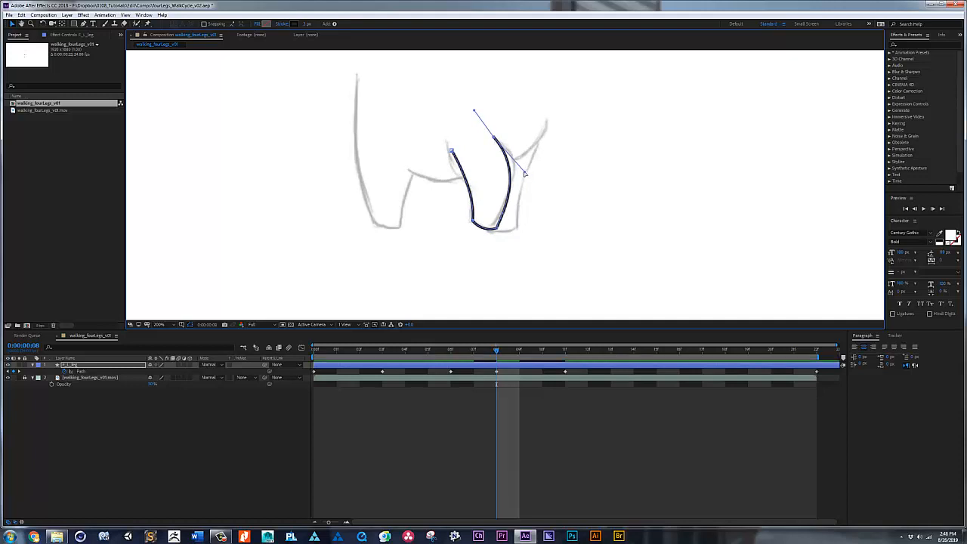
pyautogui.moveTo(525, 171); pyautogui.dragTo(532, 168)
# Step: Align the left upper end of the F_L_leg path at frame 8 and curve its left side along the sketch
pyautogui.click(452, 150)
pyautogui.moveTo(452, 150); pyautogui.dragTo(449, 146)
pyautogui.moveTo(474, 191); pyautogui.dragTo(466, 235)
pyautogui.press('g')
pyautogui.moveTo(477, 203); pyautogui.dragTo(475, 180)
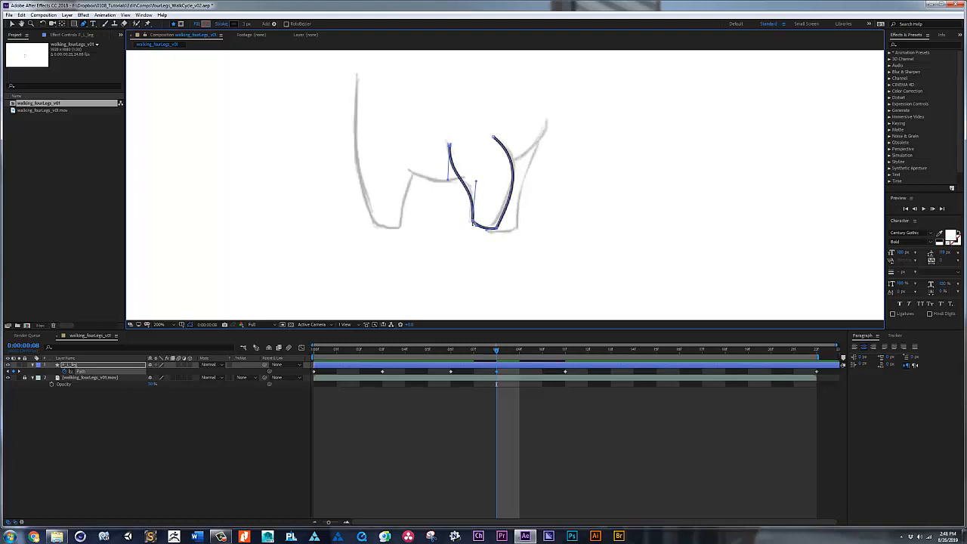
pyautogui.keyDown('alt'); pyautogui.click(473, 221); pyautogui.keyUp('alt')
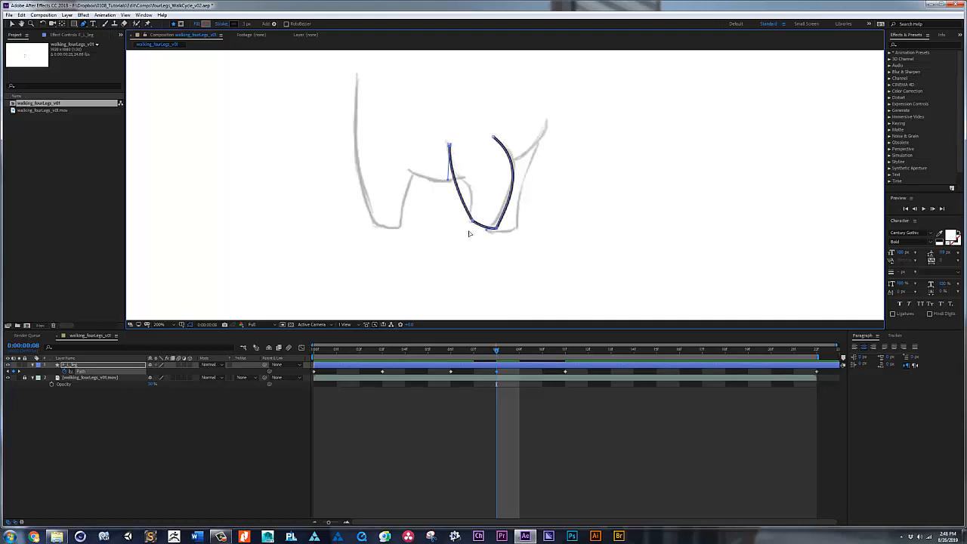
pyautogui.moveTo(472, 224); pyautogui.dragTo(475, 254)
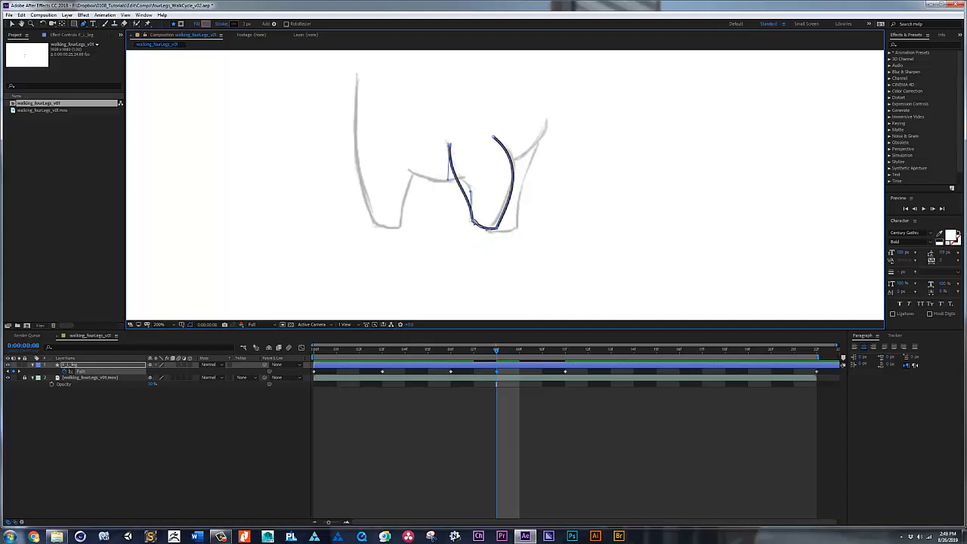
pyautogui.moveTo(473, 187); pyautogui.dragTo(473, 177)
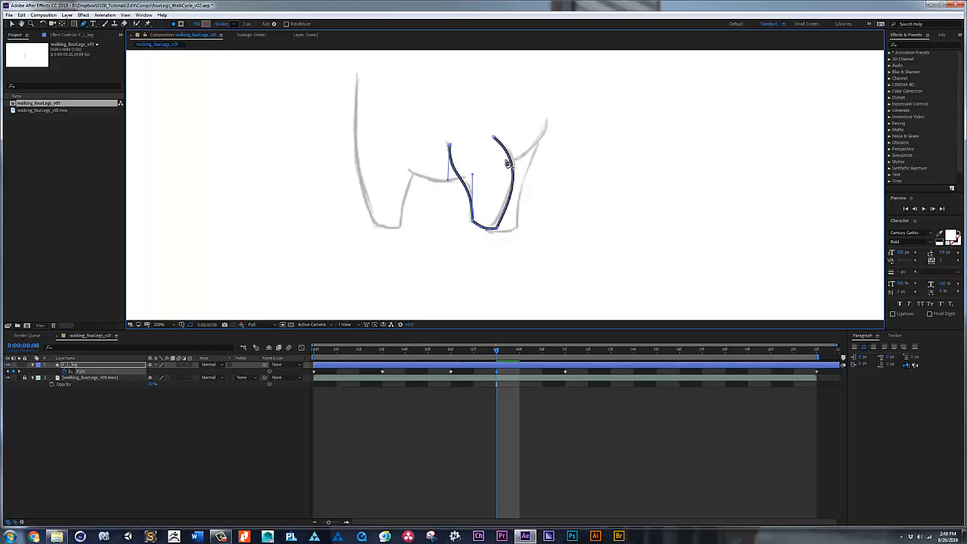
# Step: Play back the leg animation to check the frame 8 pose, and return to frame 0
pyautogui.press('space')
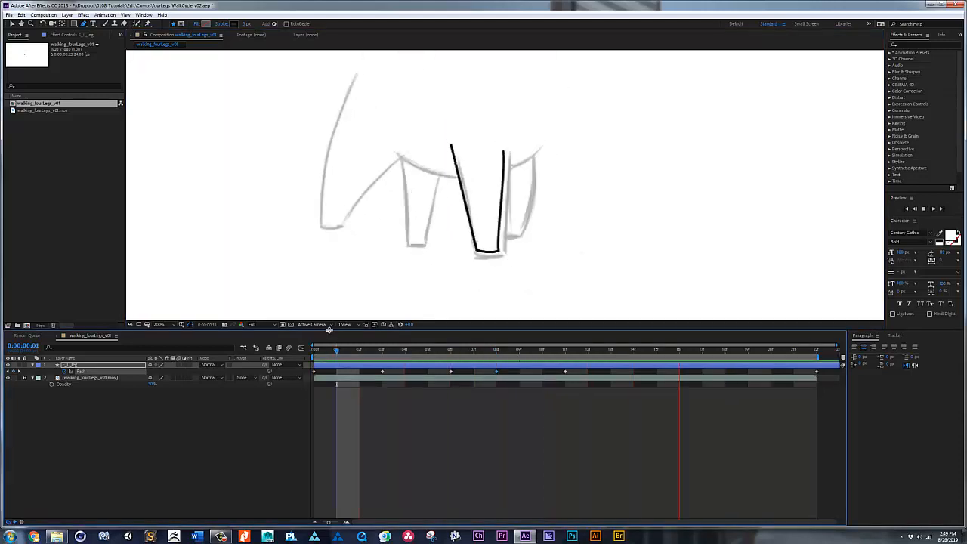
pyautogui.press('space')
pyautogui.moveTo(491, 352)
pyautogui.mouseDown()
pyautogui.moveTo(821, 366)
pyautogui.moveTo(373, 338)
pyautogui.moveTo(50, 379)
pyautogui.mouseUp()
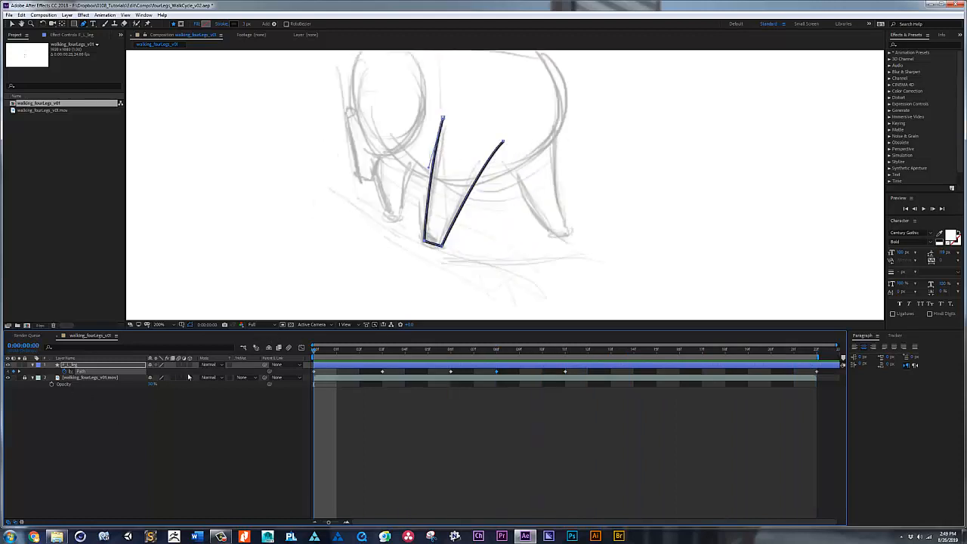
# Step: On a new shape layer, trace the sketched left hind leg at frame 0 from its upper left end past the joint to the foot
pyautogui.press('space')
pyautogui.moveTo(442, 157); pyautogui.dragTo(451, 192)
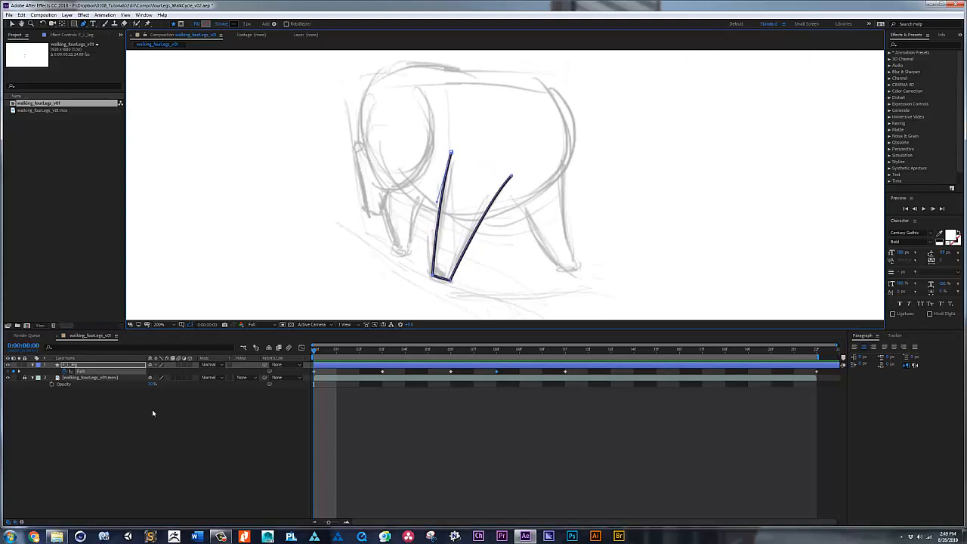
pyautogui.click(345, 400)
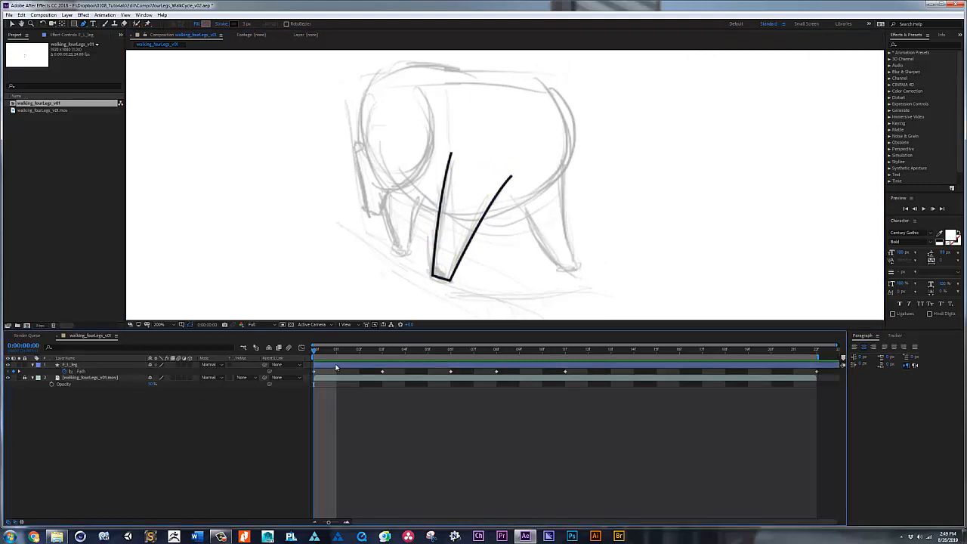
pyautogui.click(365, 92)
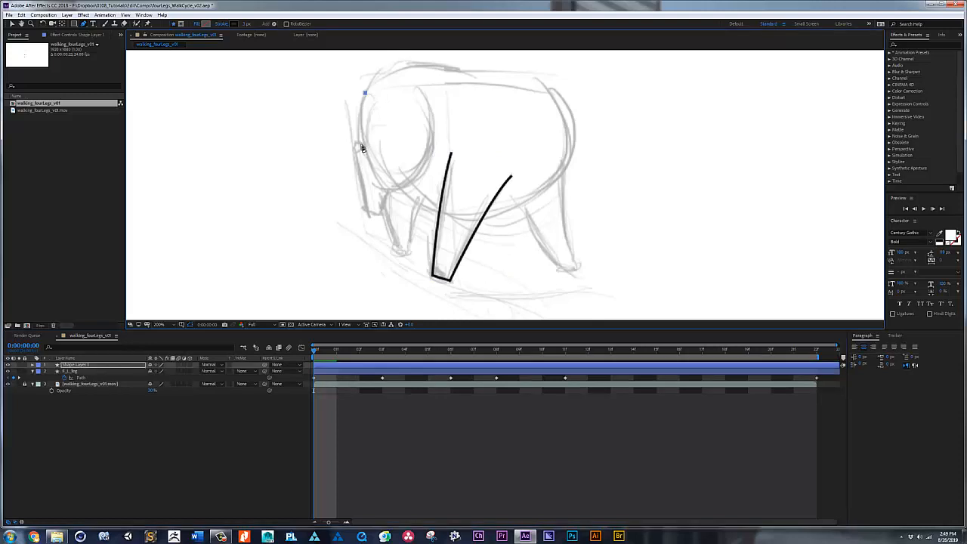
pyautogui.moveTo(359, 145); pyautogui.dragTo(367, 168)
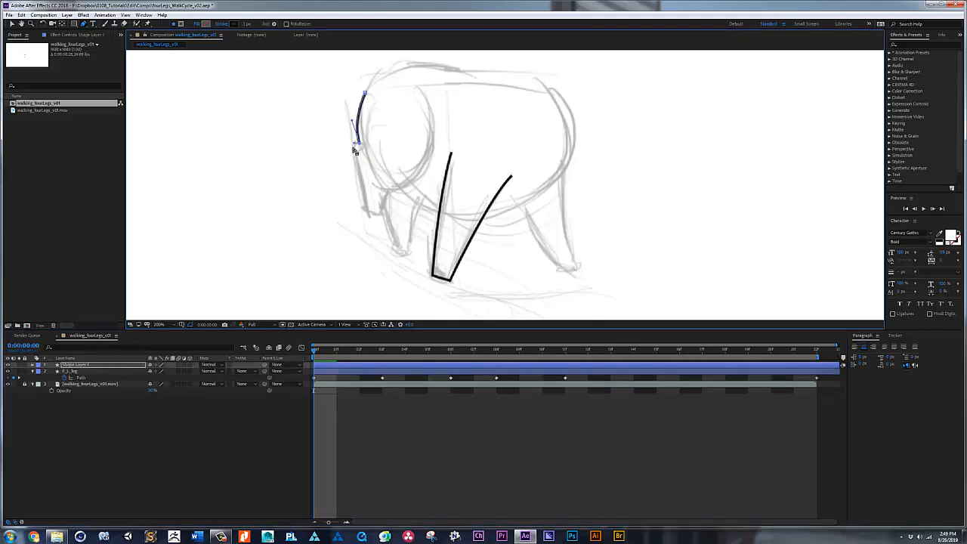
pyautogui.moveTo(355, 154); pyautogui.dragTo(356, 160)
pyautogui.moveTo(369, 217); pyautogui.dragTo(389, 190)
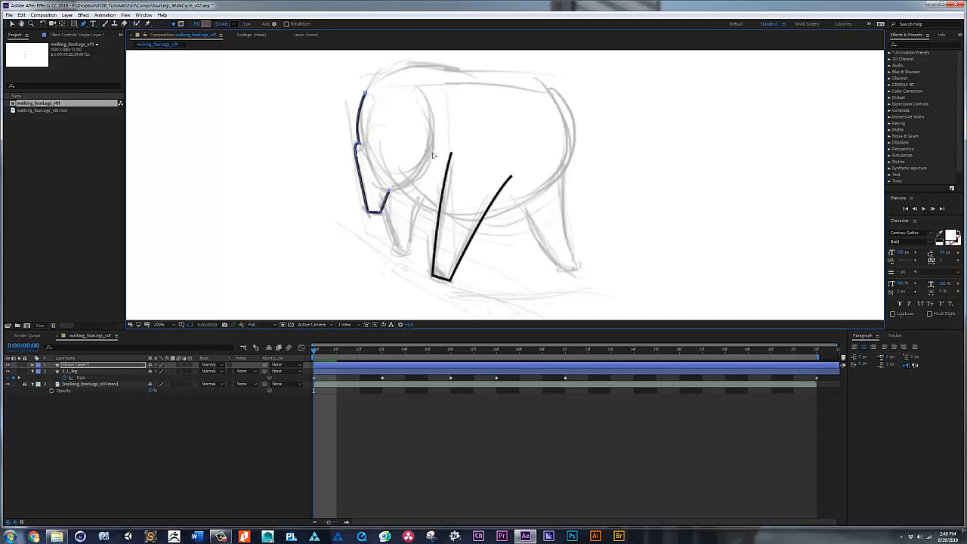
# Step: Extend the hind leg path up to the thigh's top and curve its right edge along the sketch, removing the surplus middle point
pyautogui.moveTo(427, 160); pyautogui.dragTo(436, 133)
pyautogui.click(426, 101)
pyautogui.click(429, 160)
pyautogui.press('Delete')
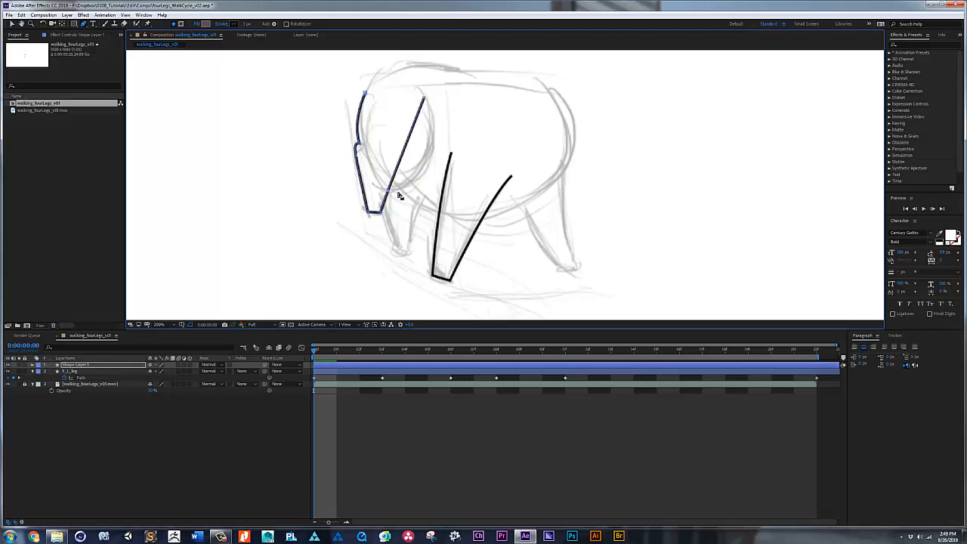
pyautogui.moveTo(389, 194)
pyautogui.mouseDown()
pyautogui.moveTo(399, 193)
pyautogui.moveTo(367, 194)
pyautogui.moveTo(421, 195)
pyautogui.moveTo(463, 167)
pyautogui.mouseUp()
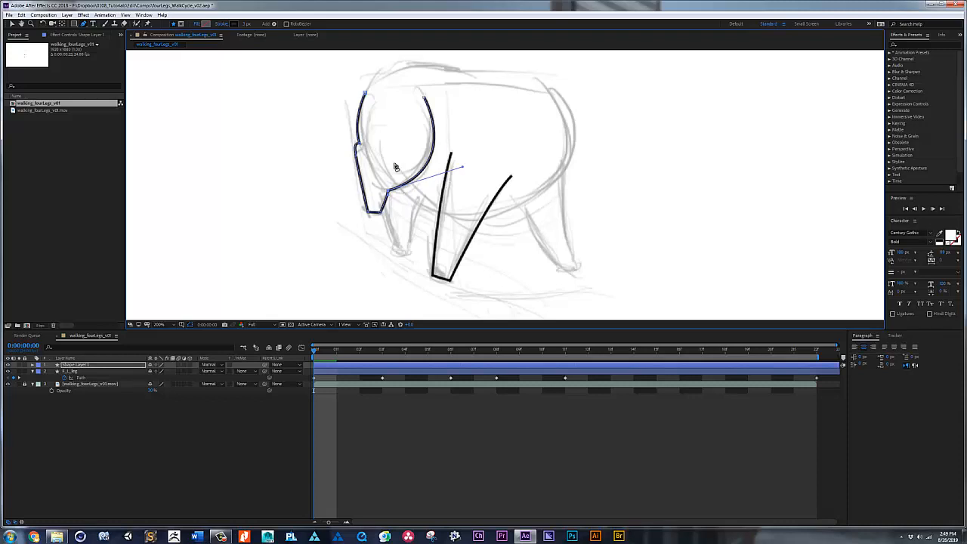
# Step: Simplify the joint on the hind leg's left edge and adjust the curve handles at the joint and foot
pyautogui.click(357, 156)
pyautogui.moveTo(357, 166); pyautogui.dragTo(362, 174)
pyautogui.hotkey('ctrl', 'z')
pyautogui.click(358, 144)
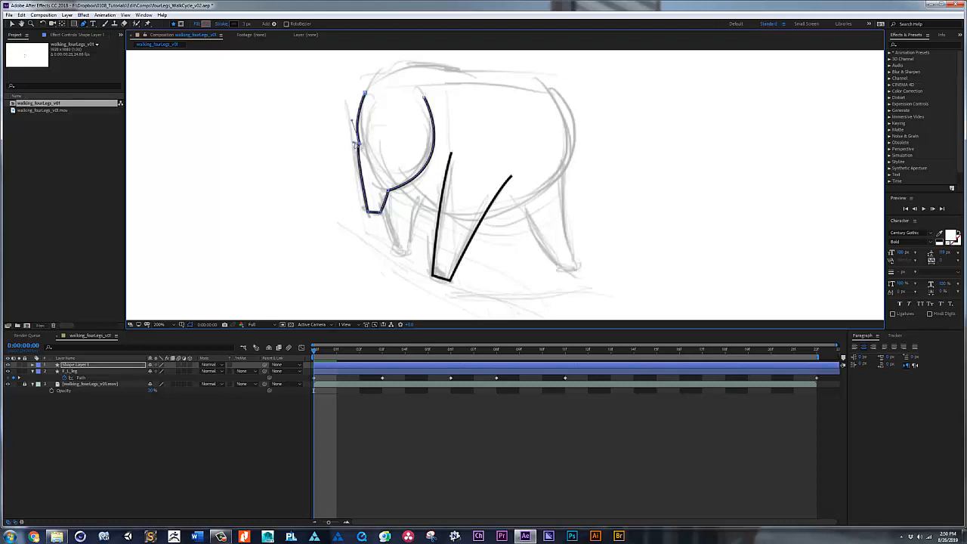
pyautogui.moveTo(348, 143); pyautogui.dragTo(341, 135)
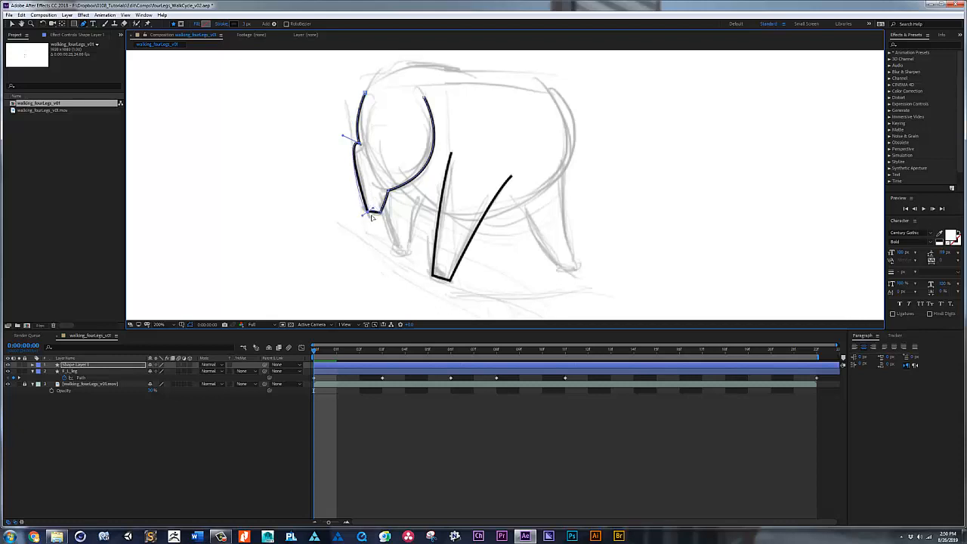
pyautogui.moveTo(371, 215); pyautogui.dragTo(364, 186)
# Step: Rename the new hind leg shape layer as B_L_leg
pyautogui.click(71, 365)
pyautogui.press('Return')
pyautogui.write('Head')
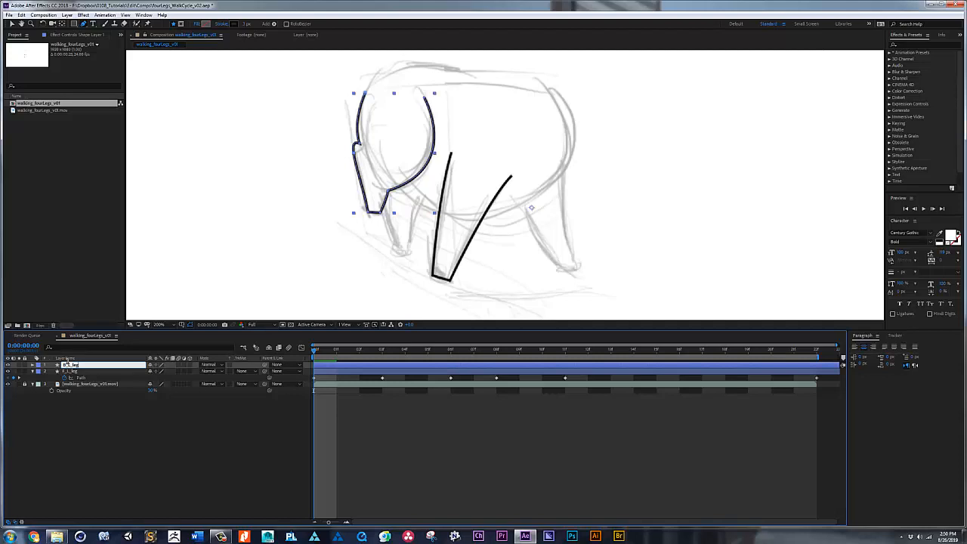
pyautogui.press('Return')
# Step: Enable keyframing for the hind leg layer's Path at frame 0 and show only its animated property
pyautogui.click(32, 364)
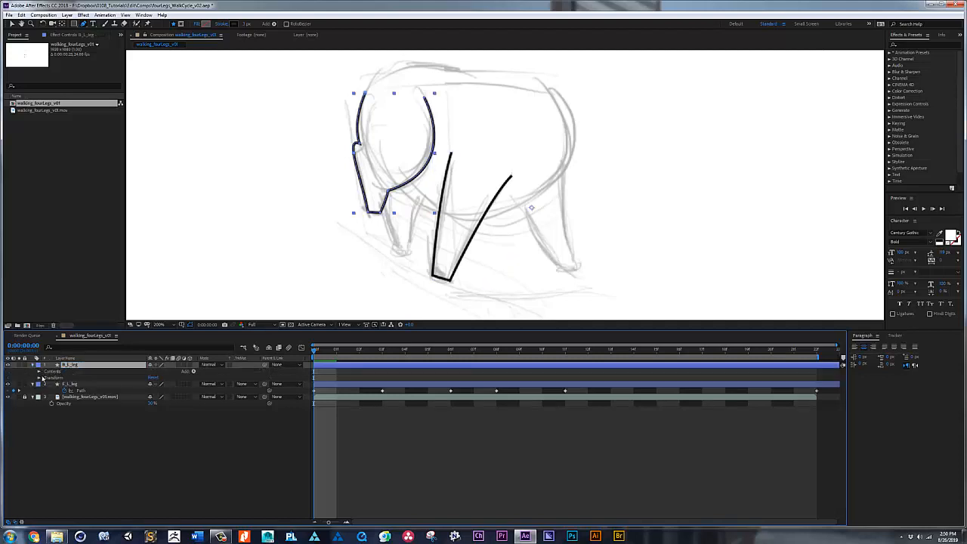
pyautogui.click(39, 371)
pyautogui.click(45, 377)
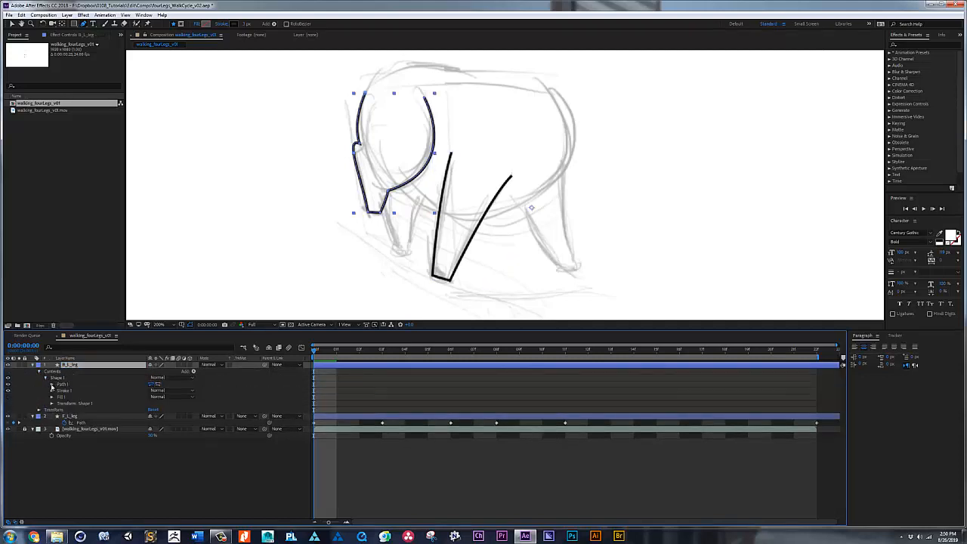
pyautogui.click(51, 385)
pyautogui.click(71, 391)
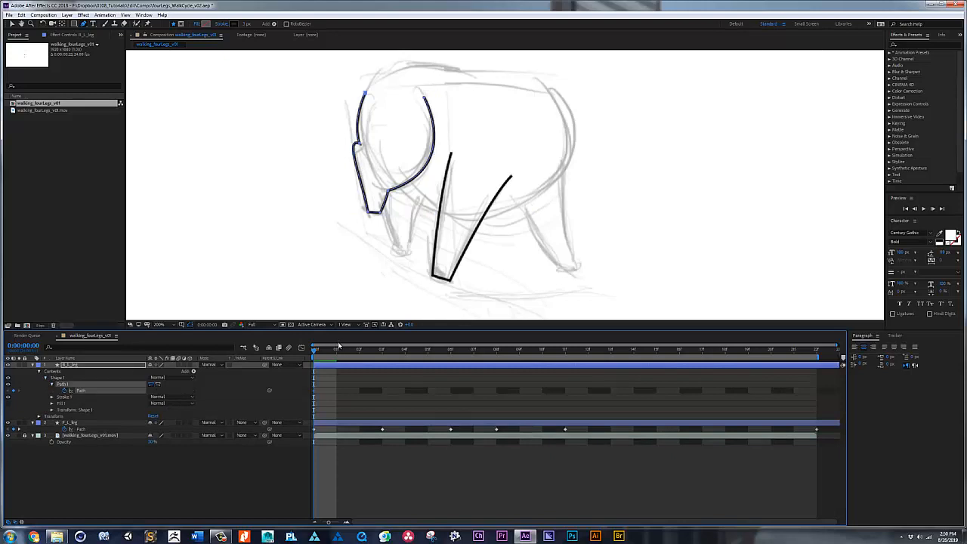
pyautogui.press('u')
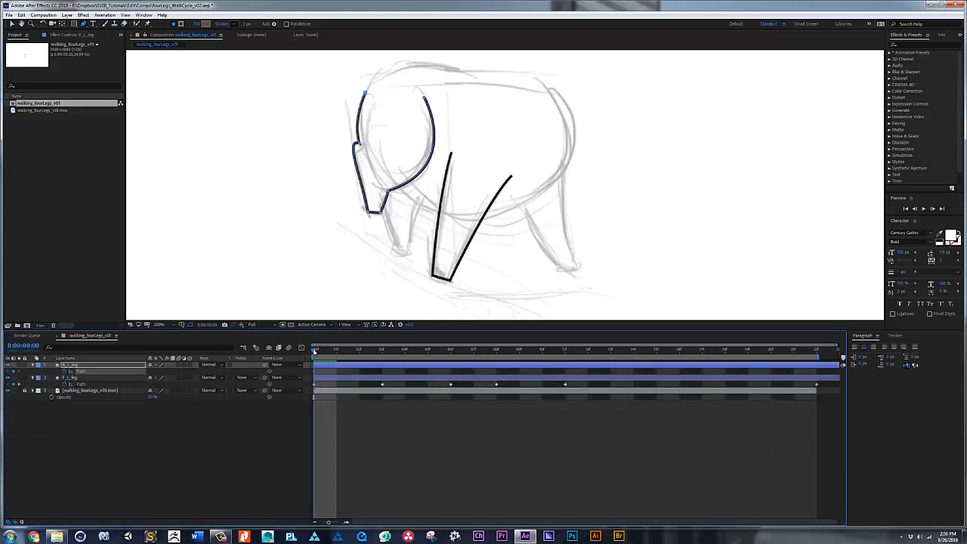
# Step: At frame 3, reshape the hind leg path so its foot and right edge, up to the upper right end, follow the sketch
pyautogui.moveTo(314, 352); pyautogui.dragTo(383, 355)
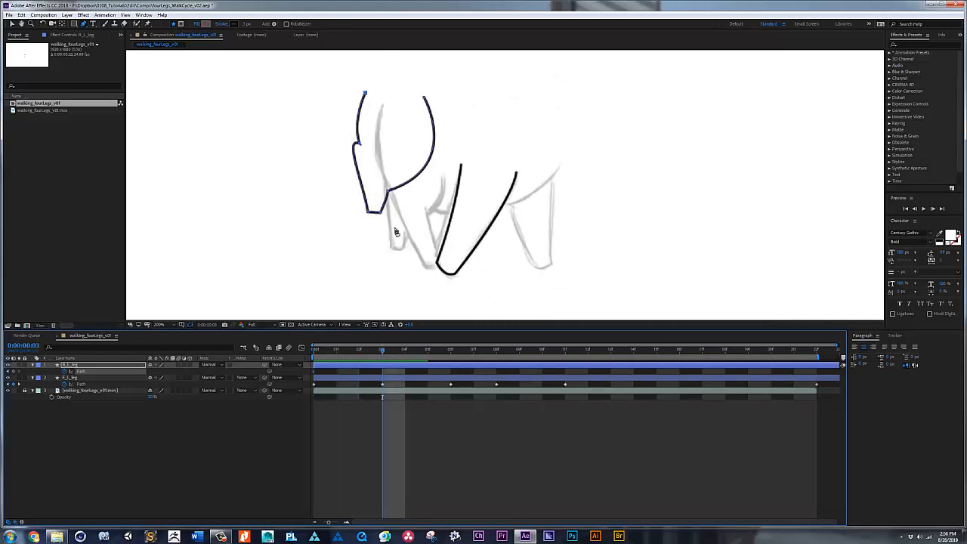
pyautogui.press('v')
pyautogui.moveTo(397, 227); pyautogui.dragTo(437, 266)
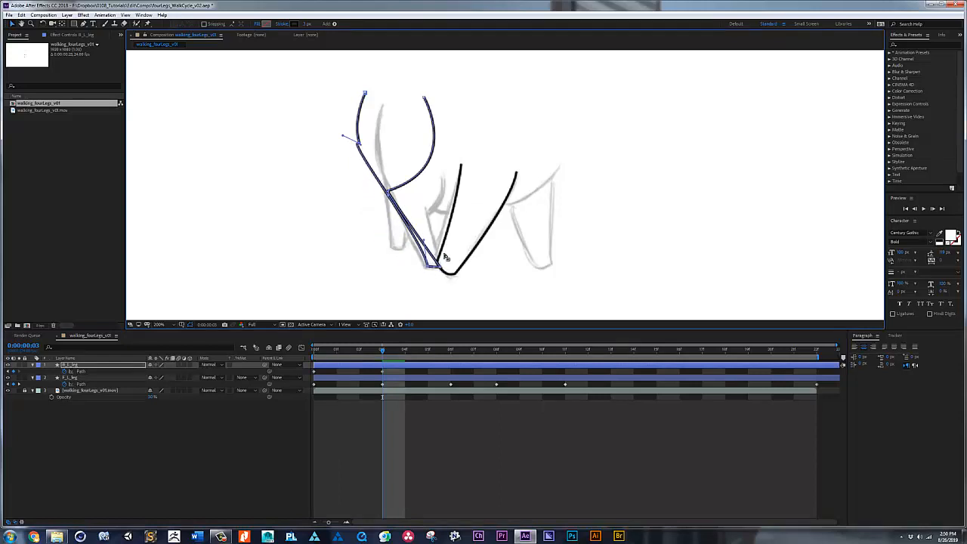
pyautogui.moveTo(388, 193); pyautogui.dragTo(428, 213)
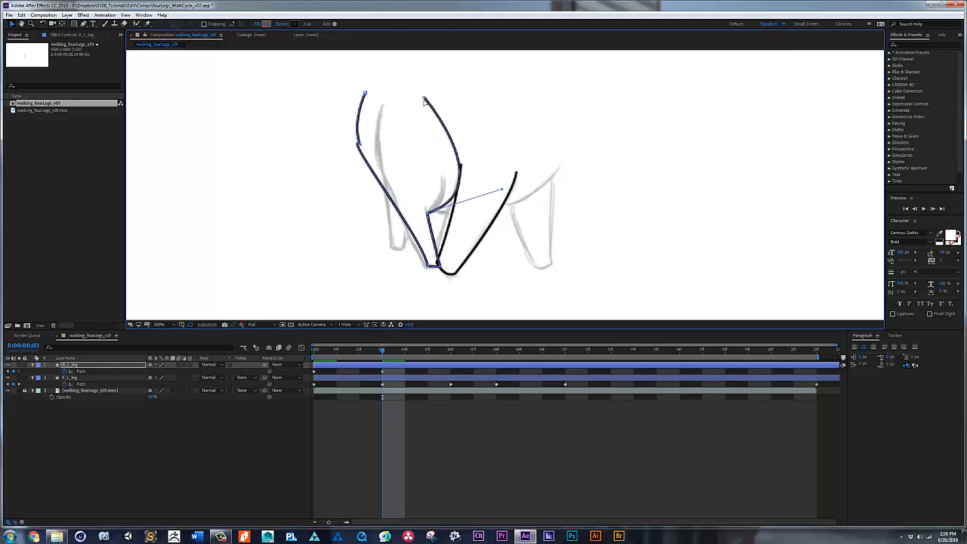
pyautogui.moveTo(424, 100); pyautogui.dragTo(443, 178)
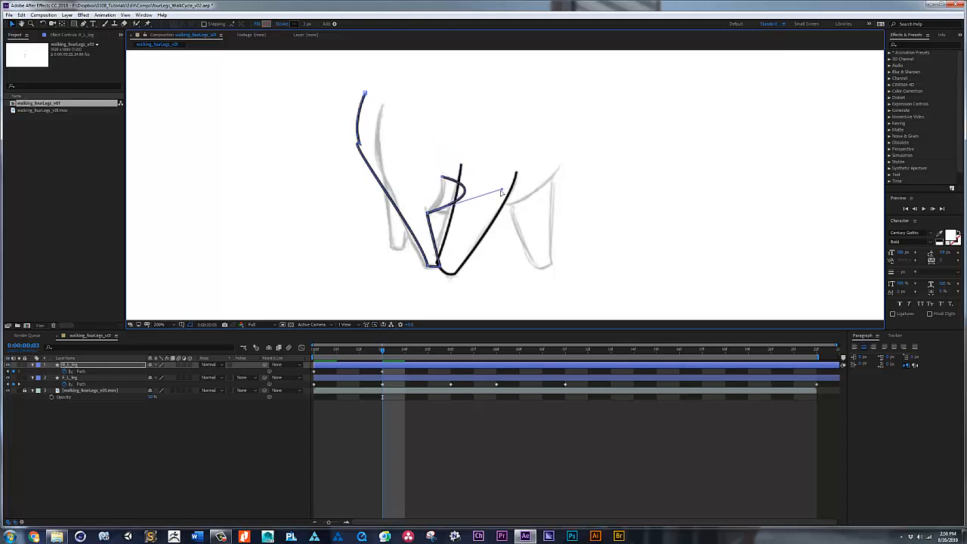
pyautogui.moveTo(502, 192); pyautogui.dragTo(446, 202)
# Step: Fit the hind leg's left edge at frame 3 to the sketch by repositioning its joint, upper end and curve handles
pyautogui.moveTo(358, 145); pyautogui.dragTo(412, 250)
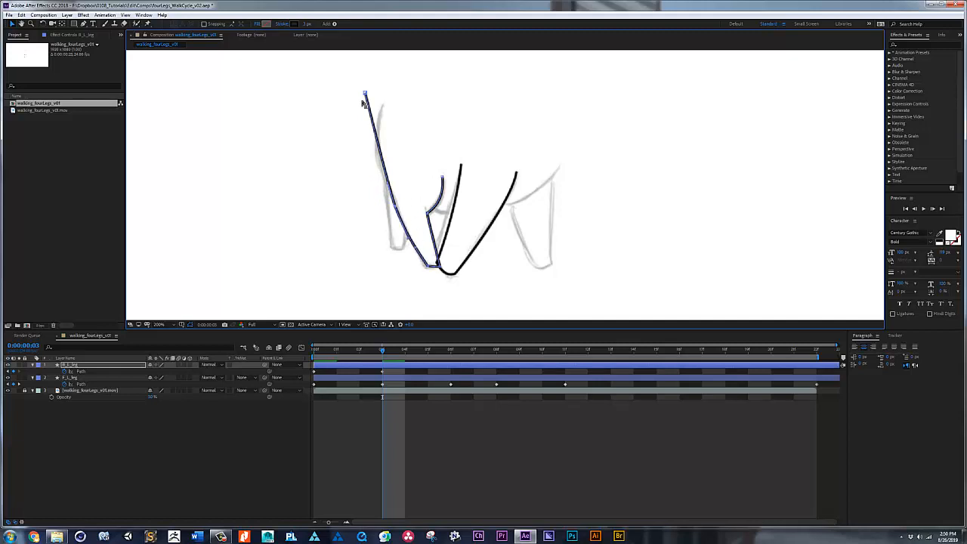
pyautogui.moveTo(365, 93); pyautogui.dragTo(378, 117)
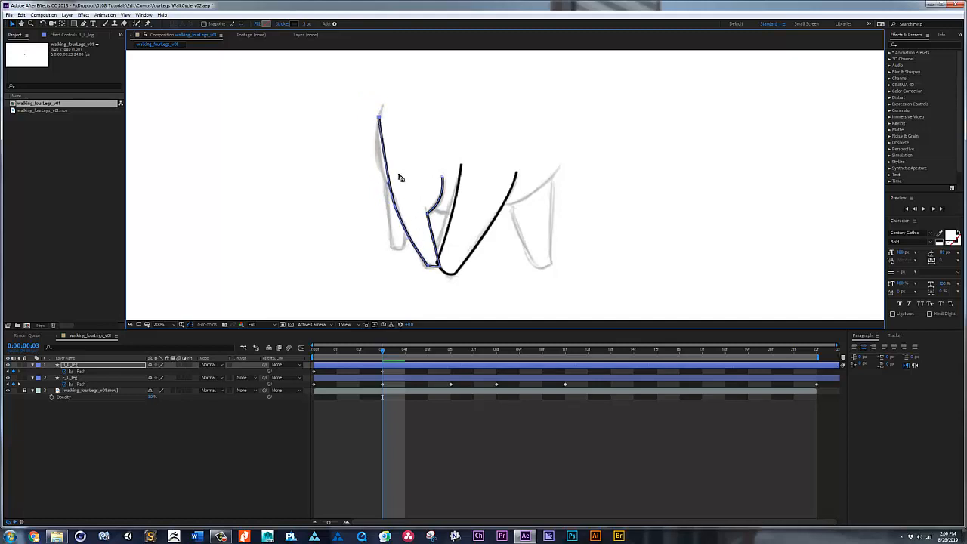
pyautogui.moveTo(389, 185); pyautogui.dragTo(367, 151)
pyautogui.press('g')
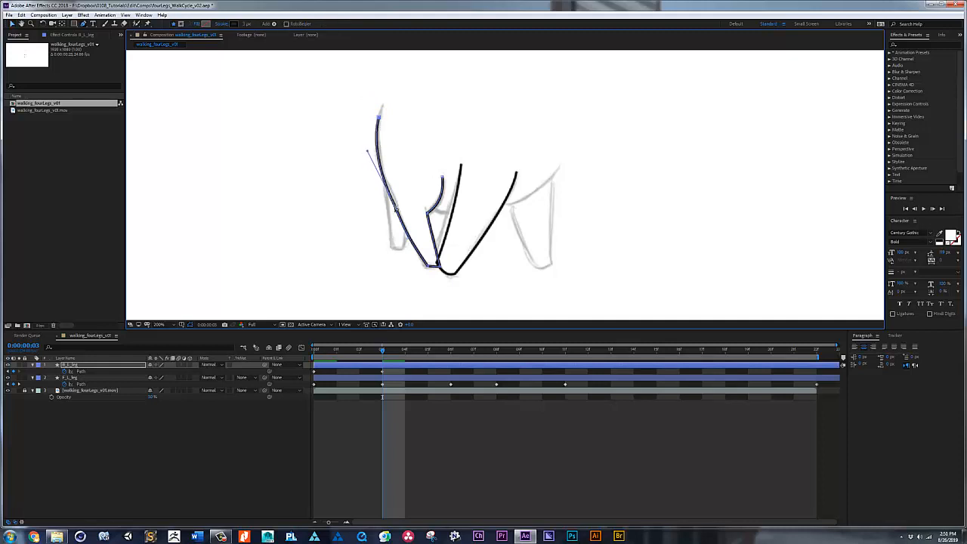
pyautogui.moveTo(396, 208); pyautogui.dragTo(382, 182)
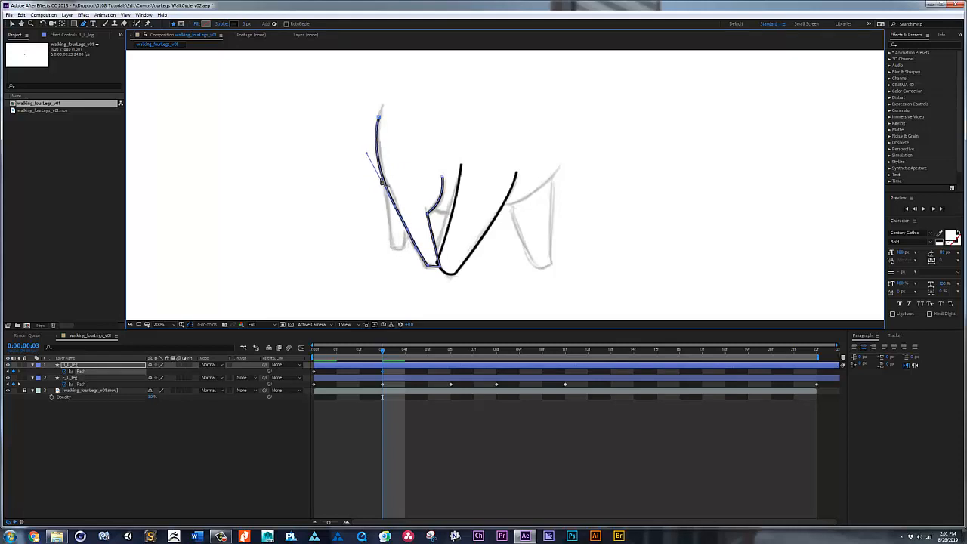
pyautogui.moveTo(380, 118); pyautogui.dragTo(381, 109)
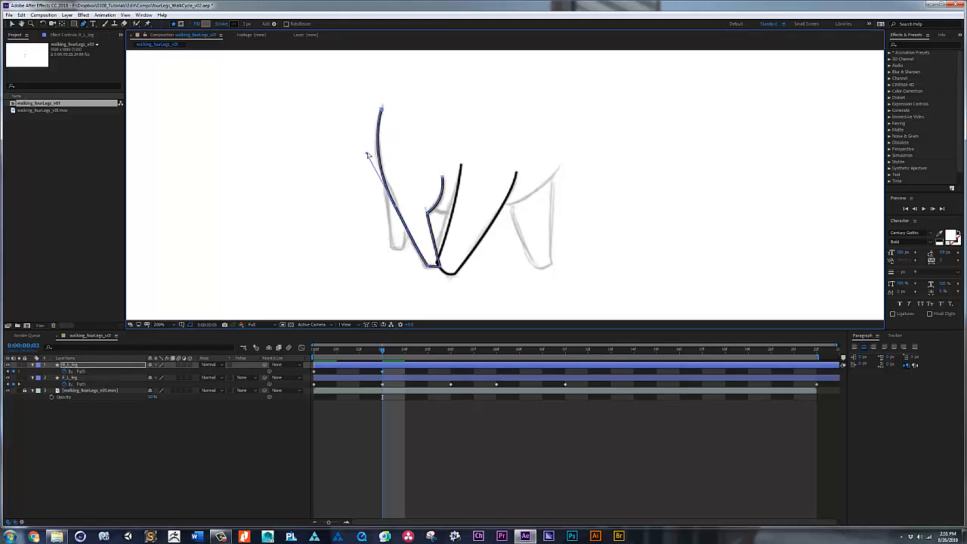
pyautogui.moveTo(366, 154); pyautogui.dragTo(362, 150)
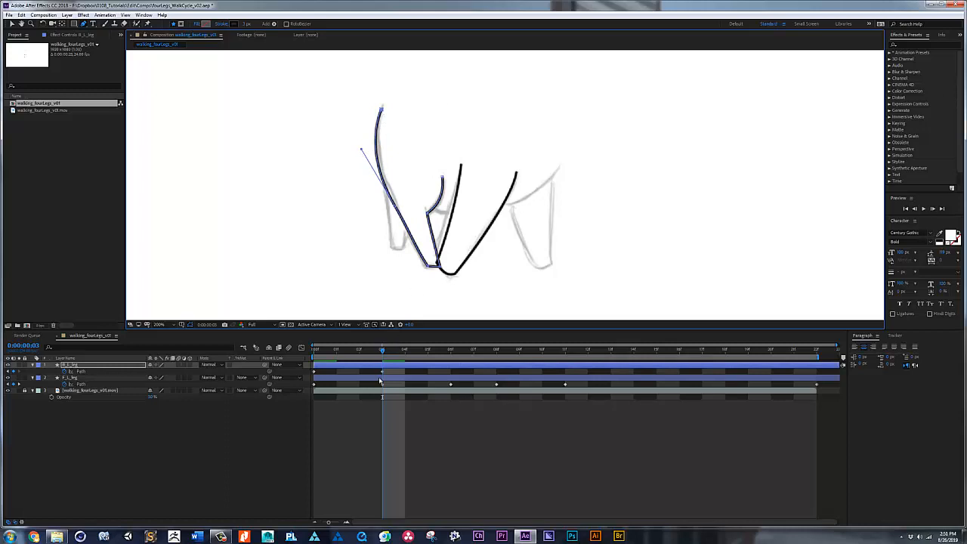
# Step: At frame 8, reshape the hind leg path so its foot and right edge, up to the upper right end, follow the sketch
pyautogui.moveTo(381, 352); pyautogui.dragTo(496, 349)
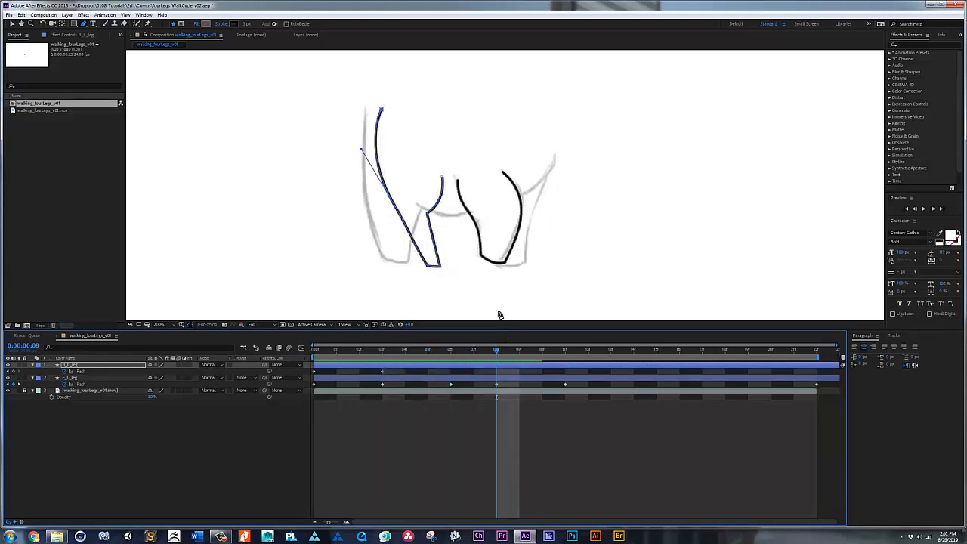
pyautogui.press('v')
pyautogui.moveTo(453, 274); pyautogui.dragTo(395, 262)
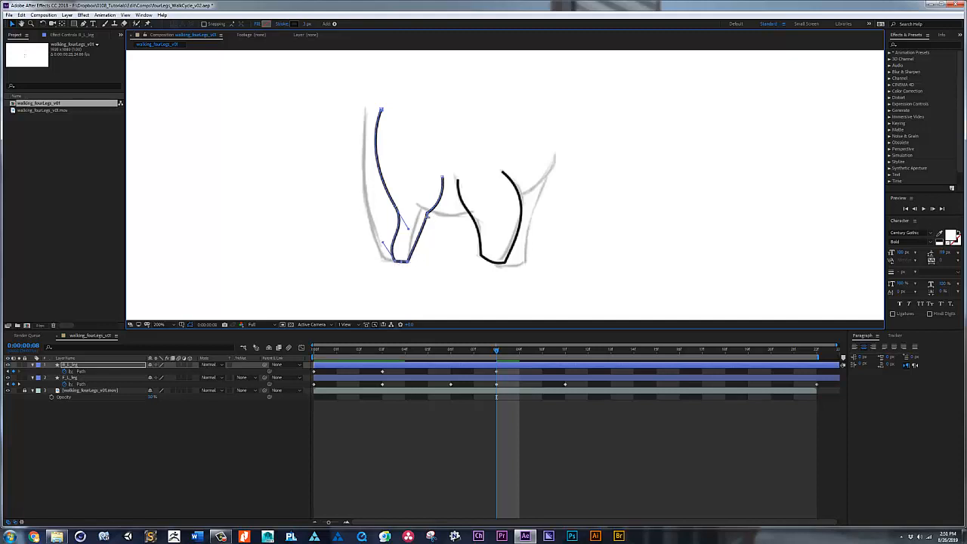
pyautogui.moveTo(428, 215)
pyautogui.mouseDown()
pyautogui.moveTo(412, 234)
pyautogui.moveTo(420, 215)
pyautogui.mouseUp()
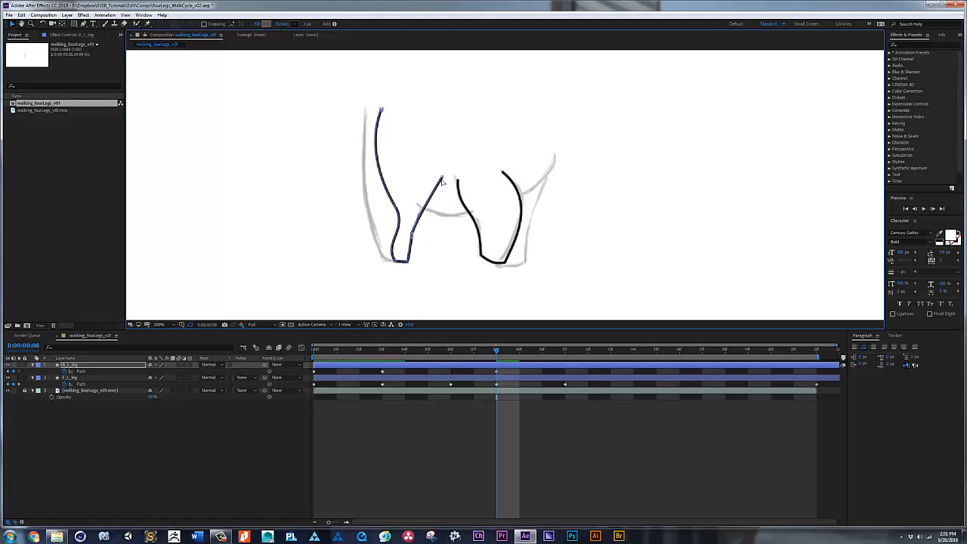
pyautogui.moveTo(442, 181); pyautogui.dragTo(421, 209)
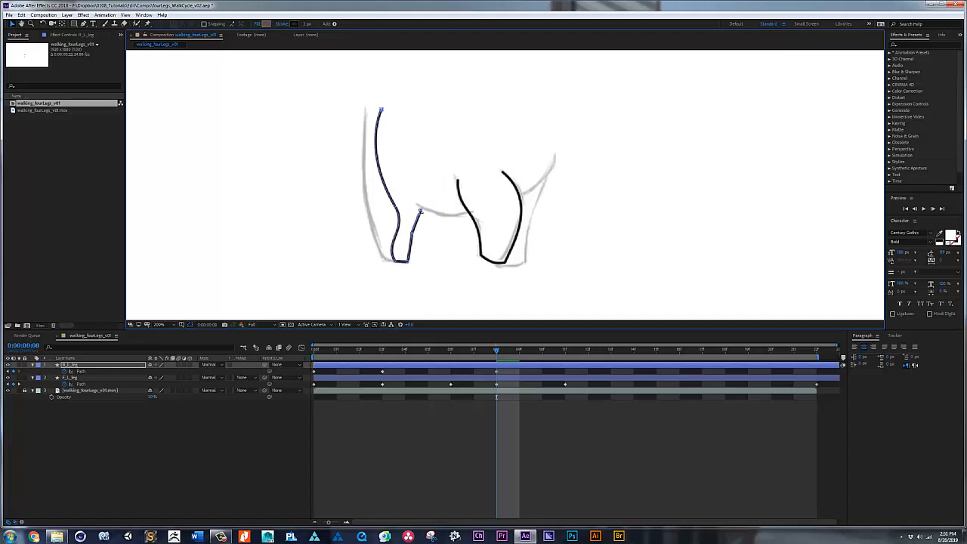
pyautogui.press('g')
pyautogui.click(412, 235)
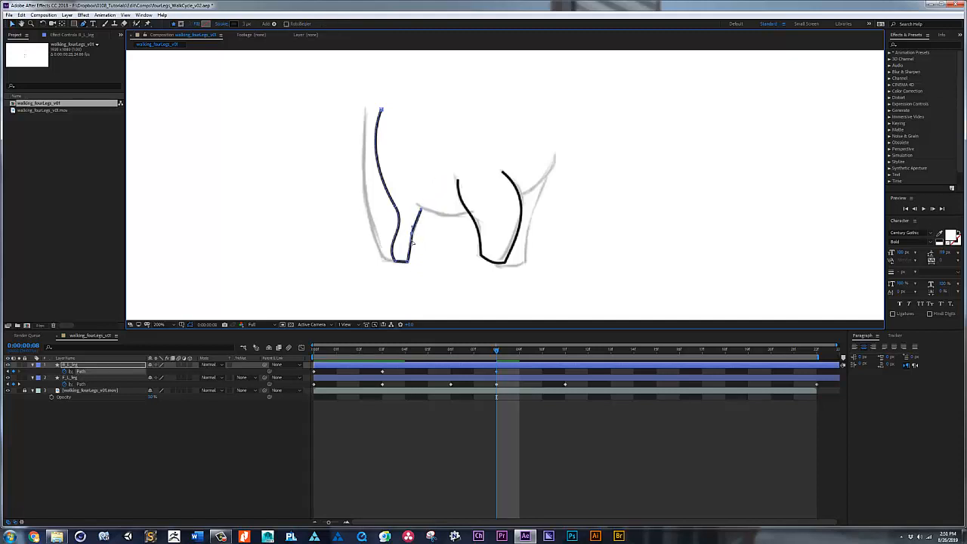
# Step: Fit the hind leg's left edge at frame 8 to the sketch by adjusting its joint, upper end and curve handles
pyautogui.moveTo(408, 247); pyautogui.dragTo(366, 153)
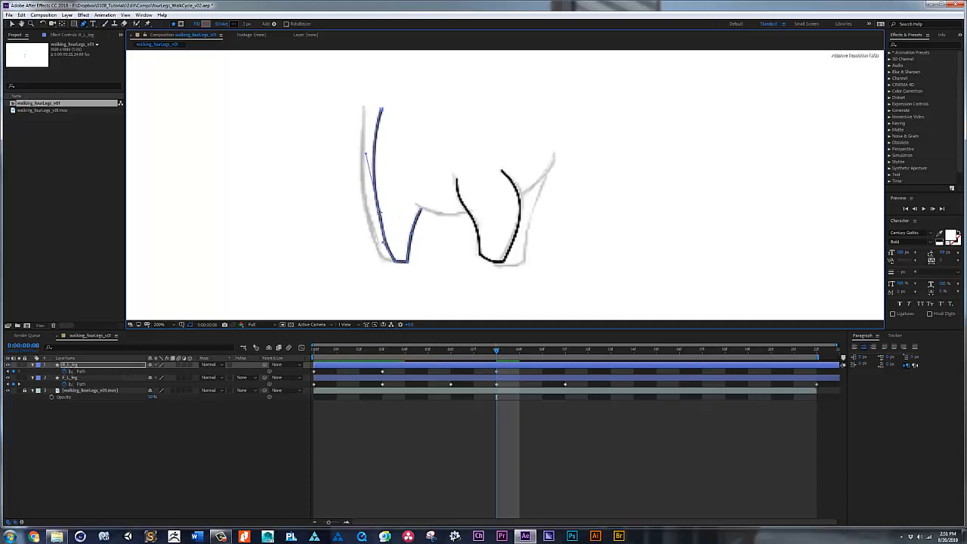
pyautogui.moveTo(380, 212); pyautogui.dragTo(377, 211)
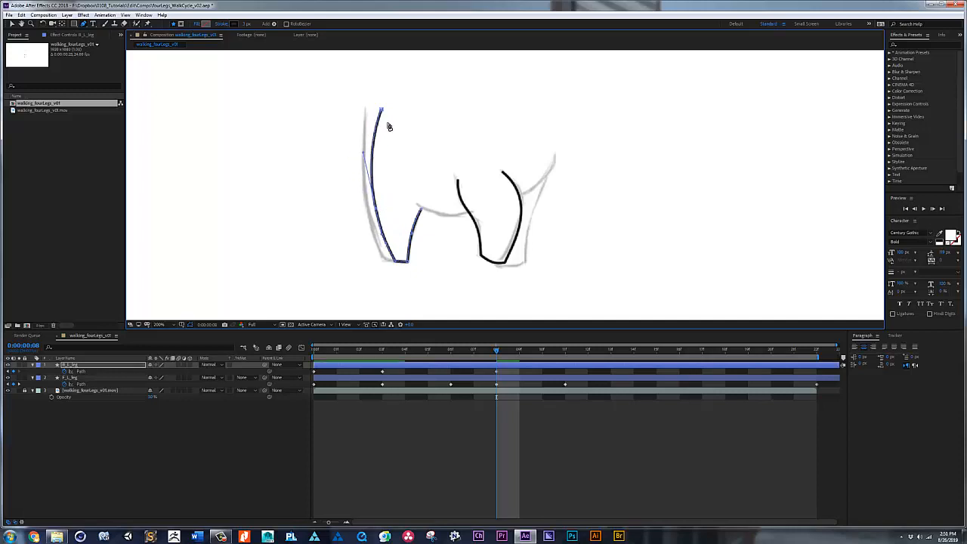
pyautogui.moveTo(381, 111); pyautogui.dragTo(377, 112)
pyautogui.moveTo(364, 153); pyautogui.dragTo(355, 139)
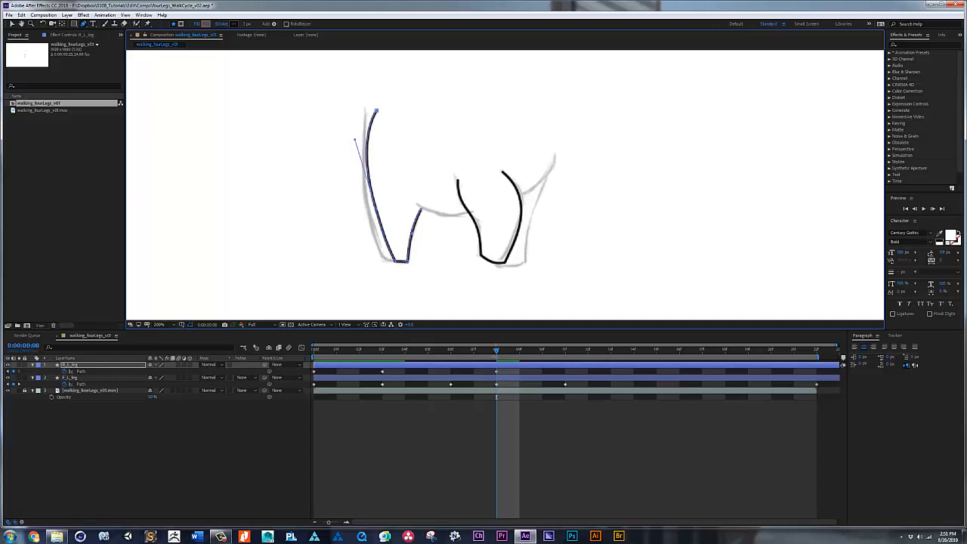
# Step: Repeat the hind leg's frame 0 path pose as a keyframe at frame 22 to close the loop
pyautogui.press('space')
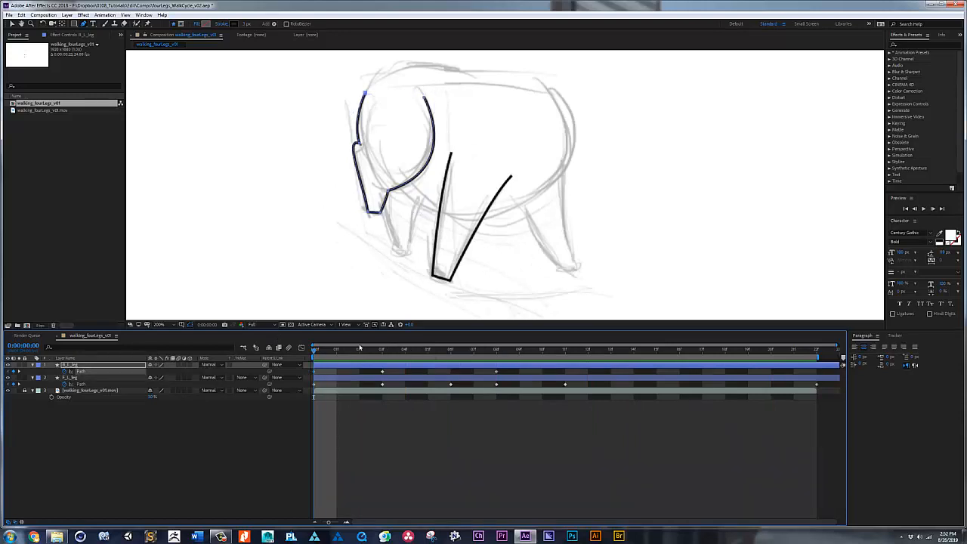
pyautogui.click(816, 351)
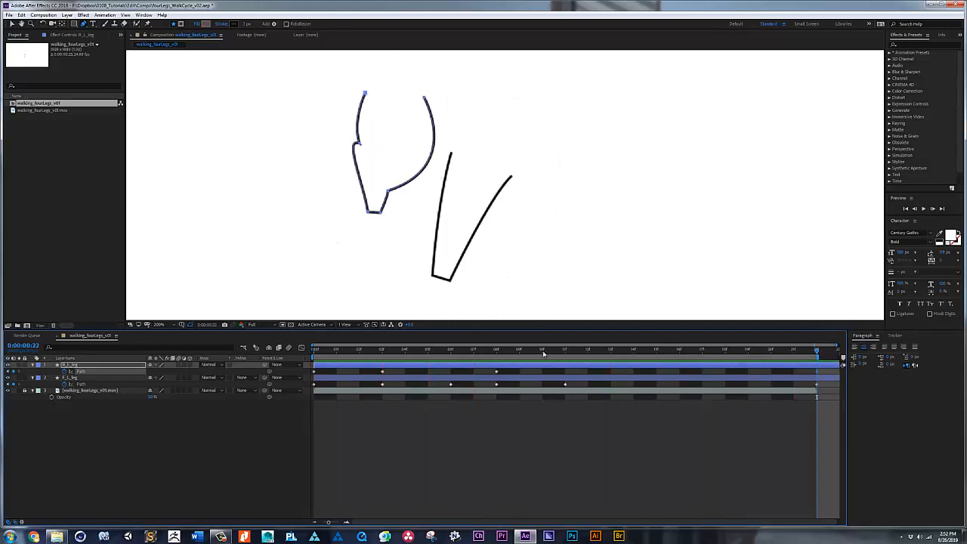
# Step: At frame 18, place the hind leg's foot near the sketched foot and straighten its right edge along the sketch
pyautogui.moveTo(501, 354)
pyautogui.mouseDown()
pyautogui.moveTo(743, 355)
pyautogui.moveTo(438, 352)
pyautogui.moveTo(770, 355)
pyautogui.moveTo(632, 354)
pyautogui.moveTo(746, 361)
pyautogui.moveTo(724, 354)
pyautogui.mouseUp()
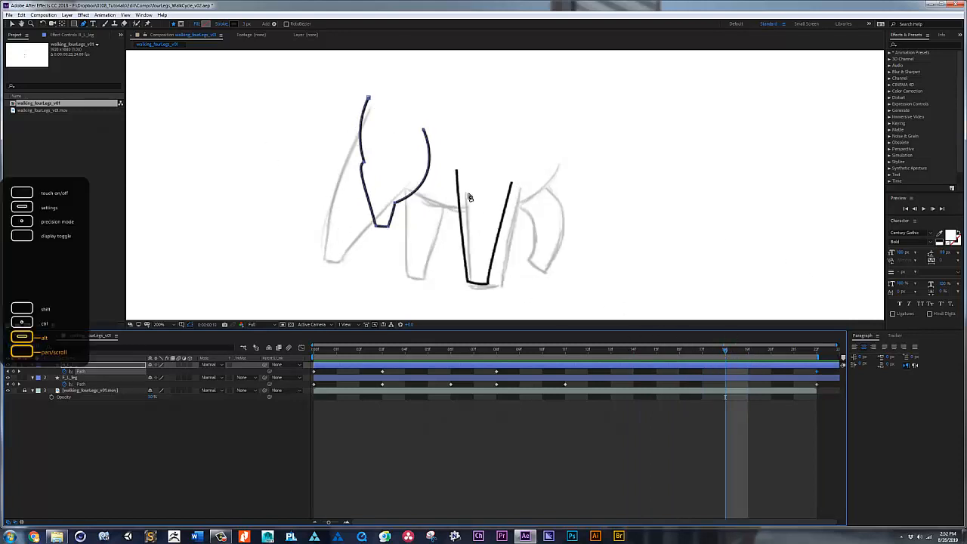
pyautogui.press('v')
pyautogui.moveTo(355, 234)
pyautogui.mouseDown()
pyautogui.moveTo(405, 220)
pyautogui.moveTo(353, 268)
pyautogui.mouseUp()
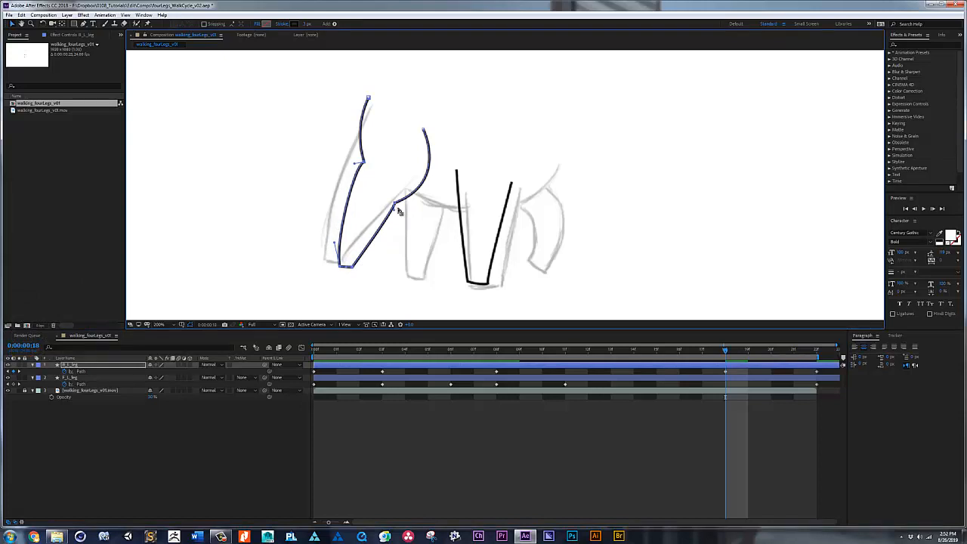
pyautogui.moveTo(395, 203); pyautogui.dragTo(370, 240)
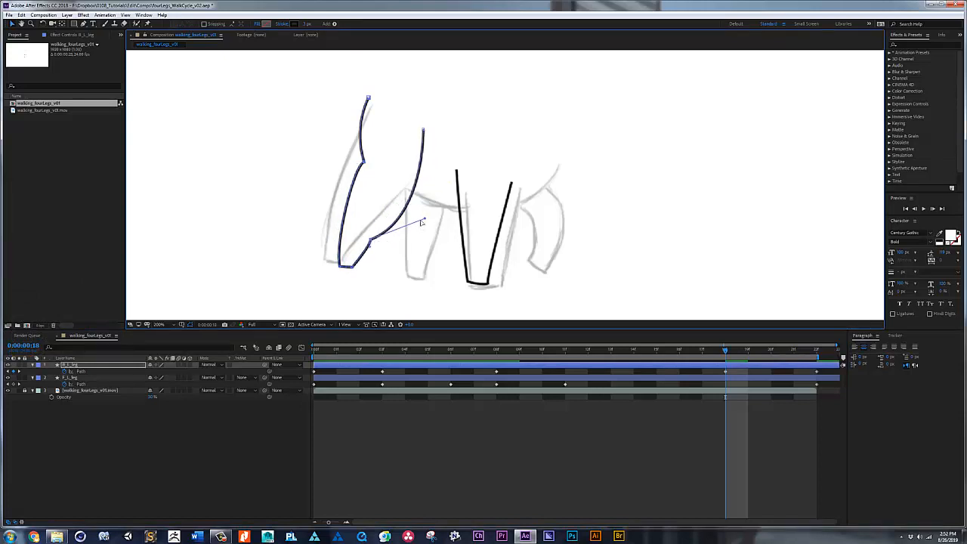
pyautogui.moveTo(422, 218); pyautogui.dragTo(403, 195)
pyautogui.moveTo(423, 131); pyautogui.dragTo(413, 181)
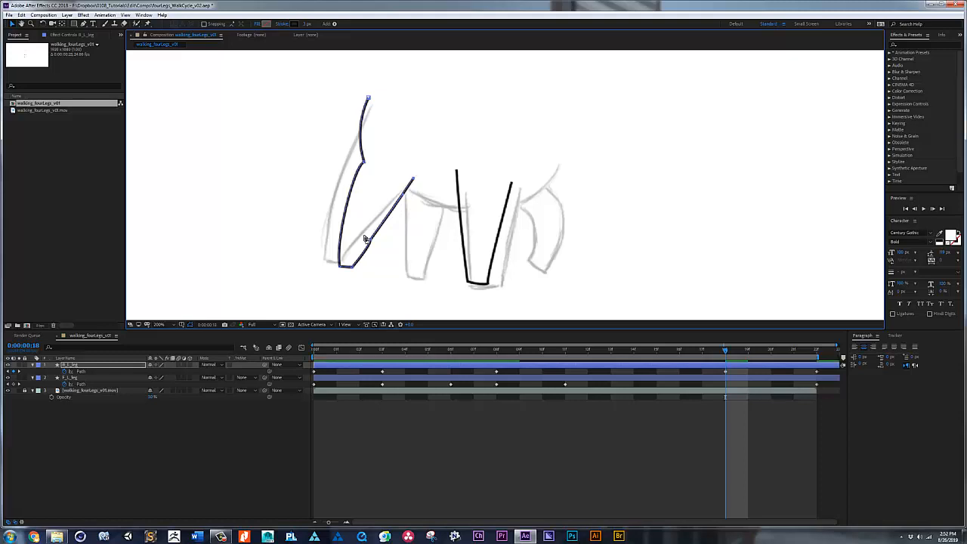
pyautogui.press('g')
pyautogui.click(370, 241)
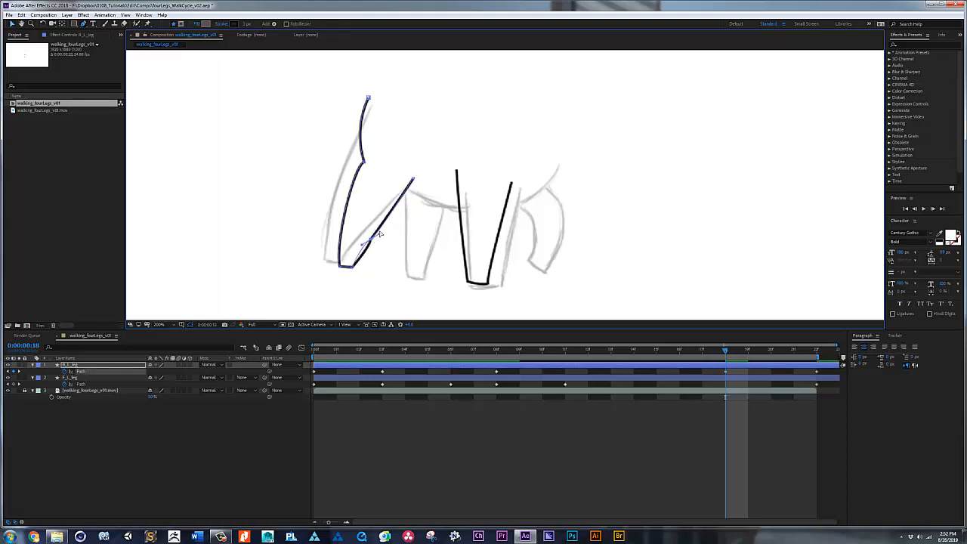
pyautogui.hotkey('ctrl', 'z')
# Step: Smooth the hind leg's left edge at frame 18 by repositioning its joint and upper end and adjusting the curve handles
pyautogui.moveTo(363, 168)
pyautogui.mouseDown()
pyautogui.moveTo(341, 233)
pyautogui.moveTo(343, 213)
pyautogui.mouseUp()
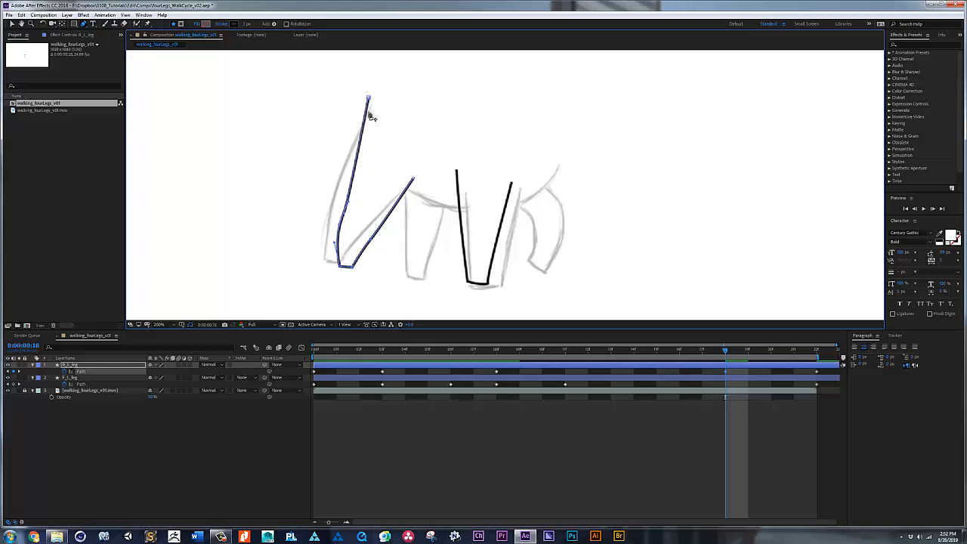
pyautogui.moveTo(368, 98); pyautogui.dragTo(370, 120)
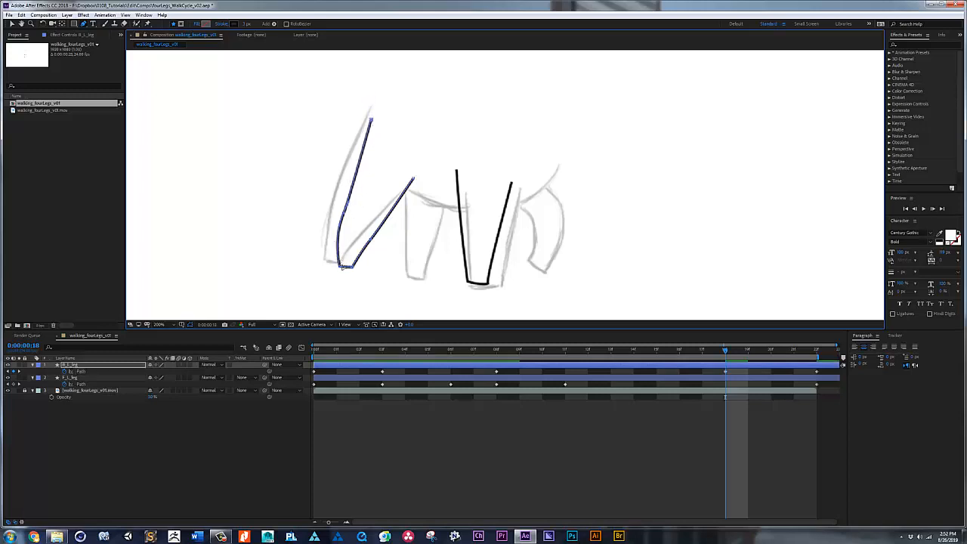
pyautogui.moveTo(335, 243); pyautogui.dragTo(340, 265)
pyautogui.moveTo(343, 213); pyautogui.dragTo(346, 178)
pyautogui.moveTo(341, 228); pyautogui.dragTo(341, 231)
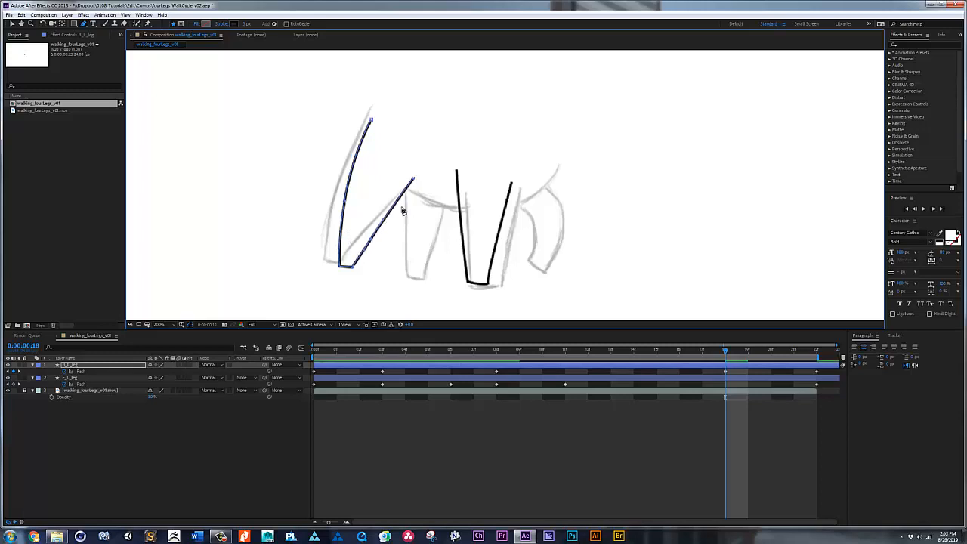
# Step: Preview the two-leg loop with the sketch footage visible and hidden, then show the footage again
pyautogui.press('space')
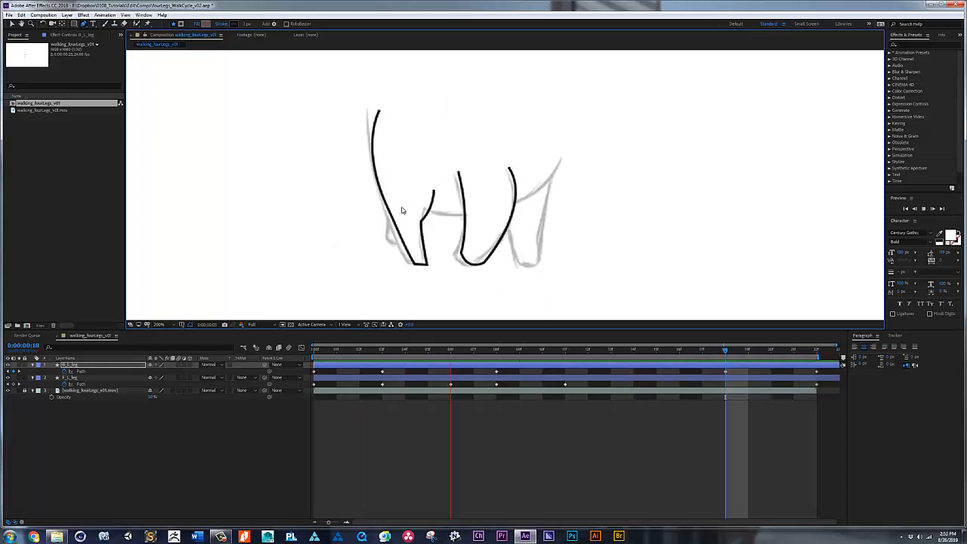
pyautogui.press('space')
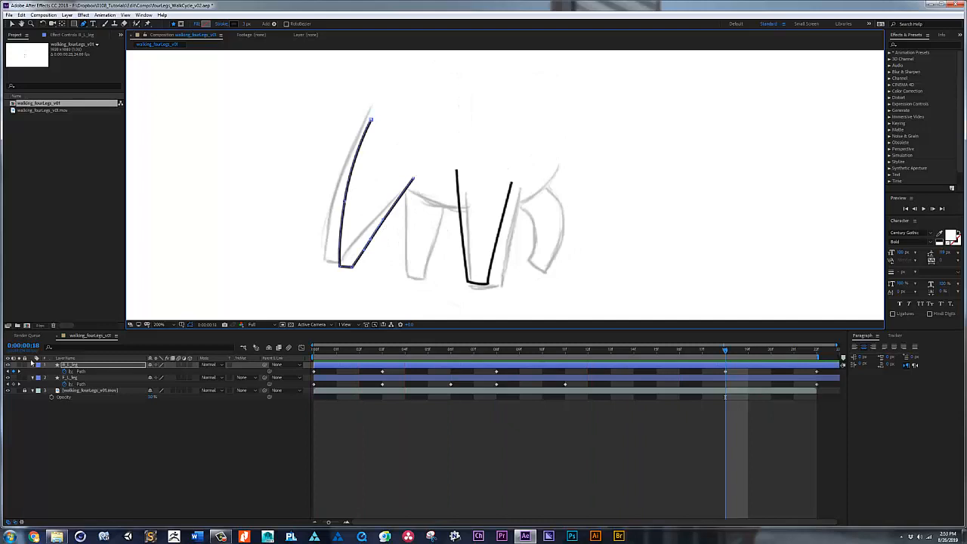
pyautogui.click(8, 391)
pyautogui.press('space')
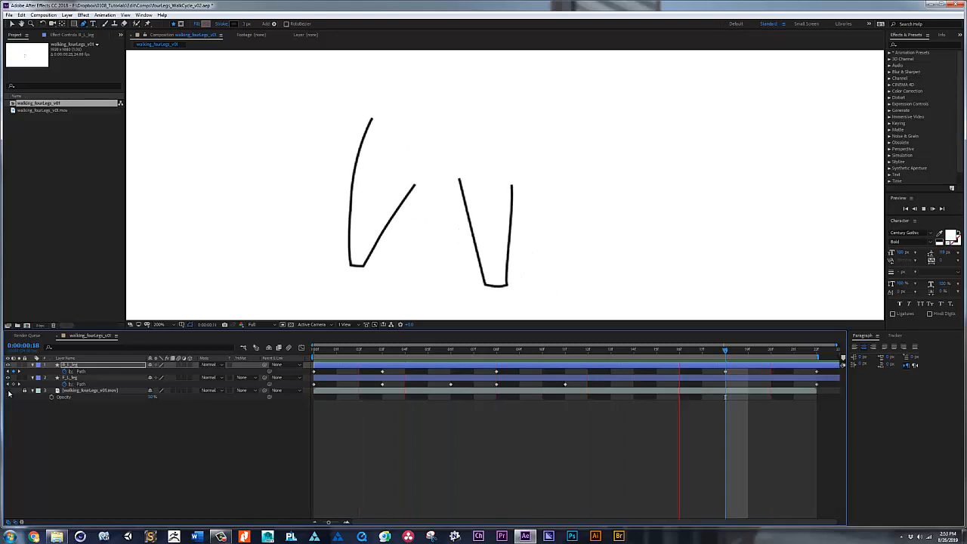
pyautogui.press('space')
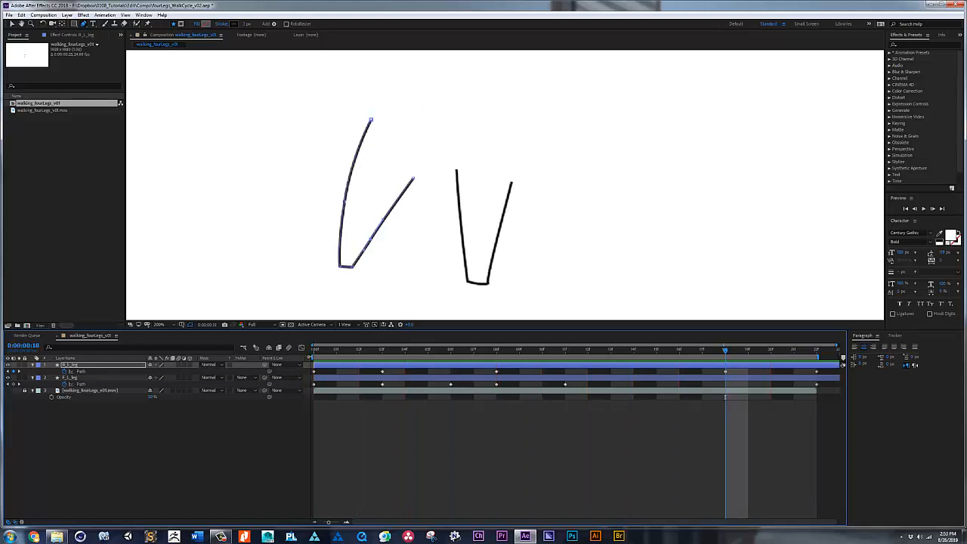
pyautogui.moveTo(326, 352); pyautogui.dragTo(771, 365)
pyautogui.click(8, 390)
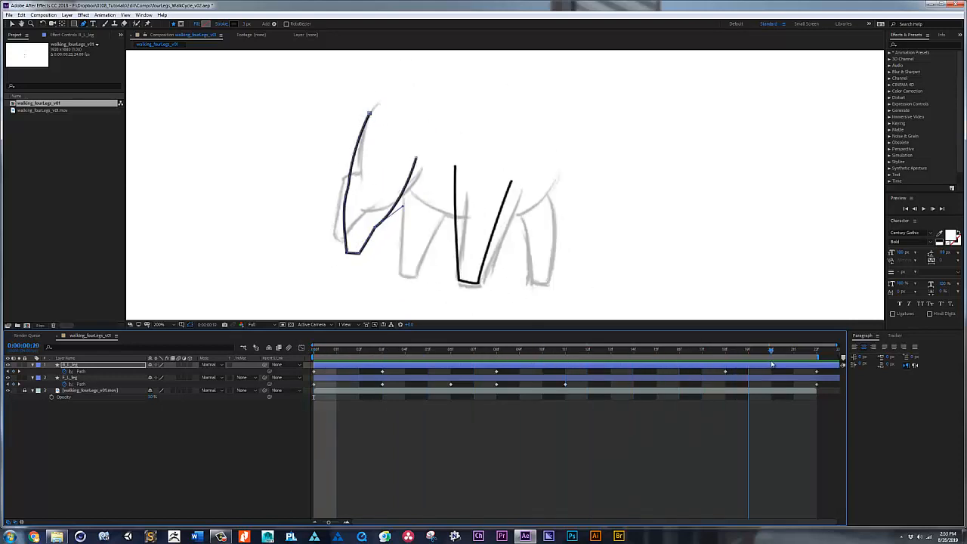
pyautogui.press('space')
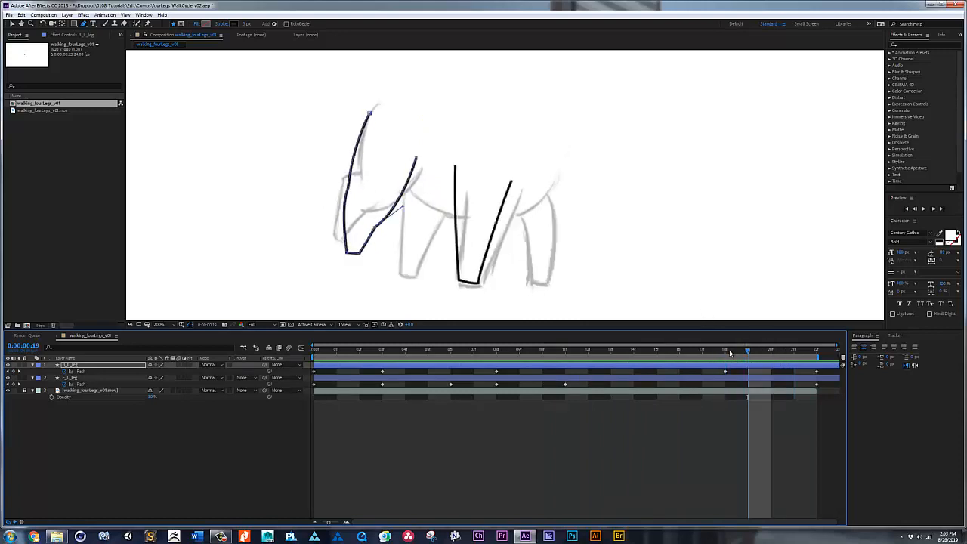
# Step: At frame 20, move the hind leg's left joint and foot onto the sketch and bend the lower left edge to match
pyautogui.moveTo(730, 352)
pyautogui.mouseDown()
pyautogui.moveTo(772, 351)
pyautogui.moveTo(746, 351)
pyautogui.mouseUp()
pyautogui.click(761, 351)
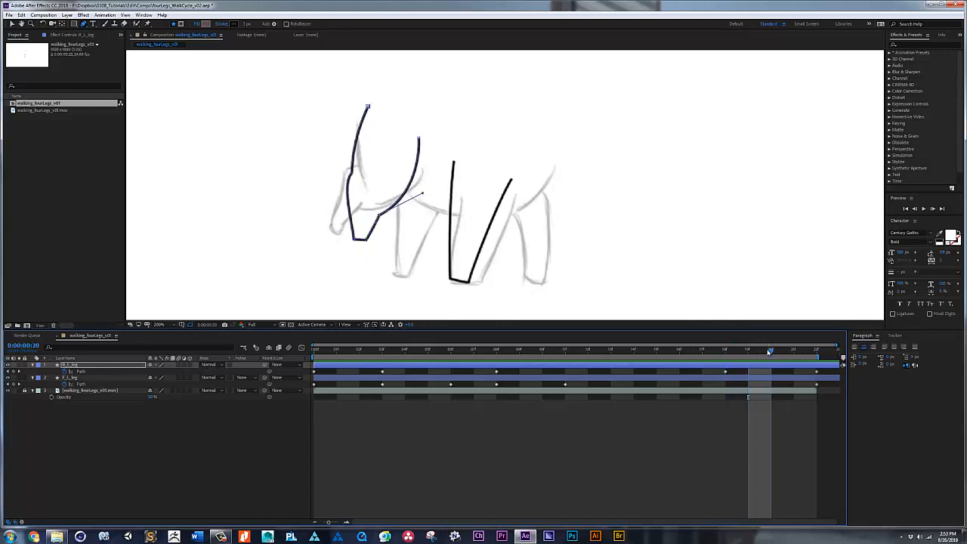
pyautogui.moveTo(353, 173); pyautogui.dragTo(358, 164)
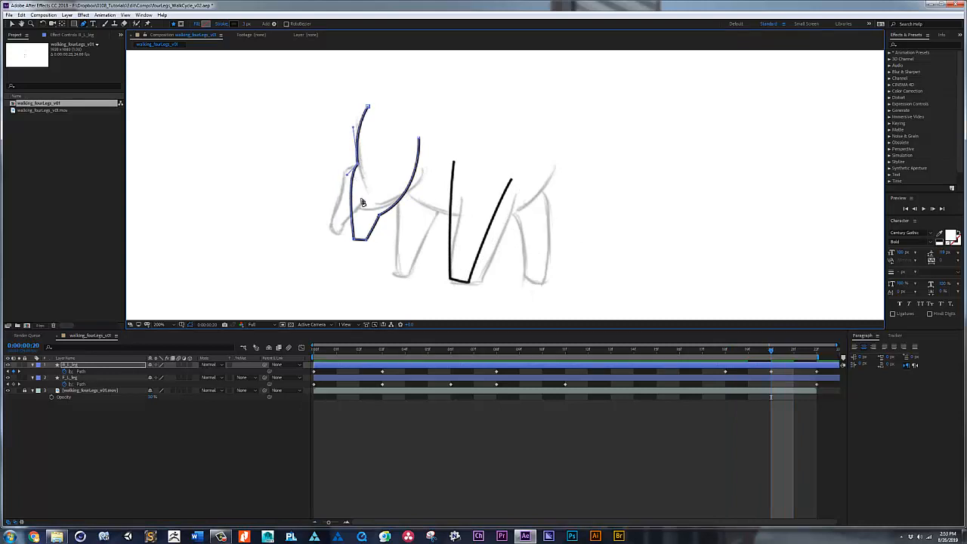
pyautogui.press('v')
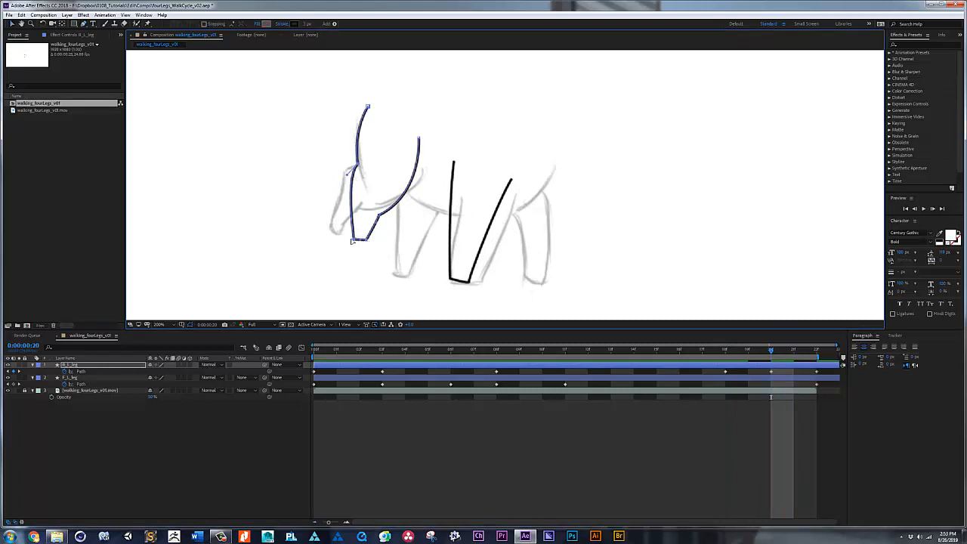
pyautogui.moveTo(366, 240); pyautogui.dragTo(344, 160)
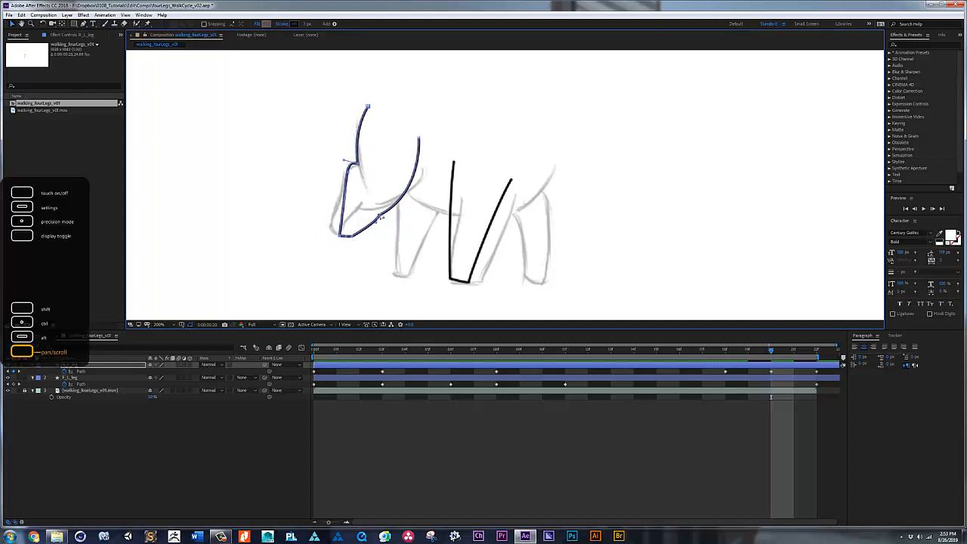
# Step: Fit the hind leg's right edge at frame 20 to the sketched curve by repositioning its joint, upper end and curve handle
pyautogui.moveTo(374, 214); pyautogui.dragTo(434, 205)
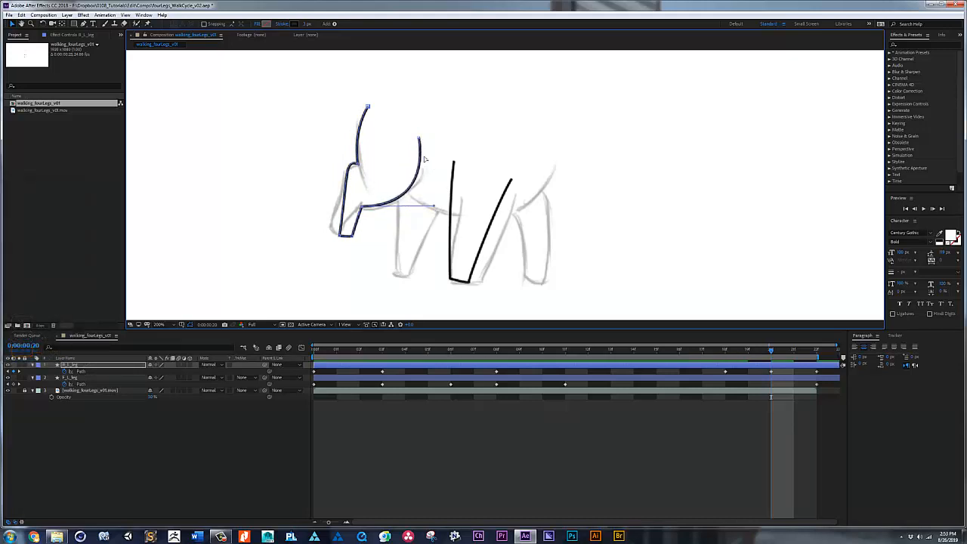
pyautogui.moveTo(419, 138); pyautogui.dragTo(421, 171)
pyautogui.moveTo(434, 206); pyautogui.dragTo(407, 204)
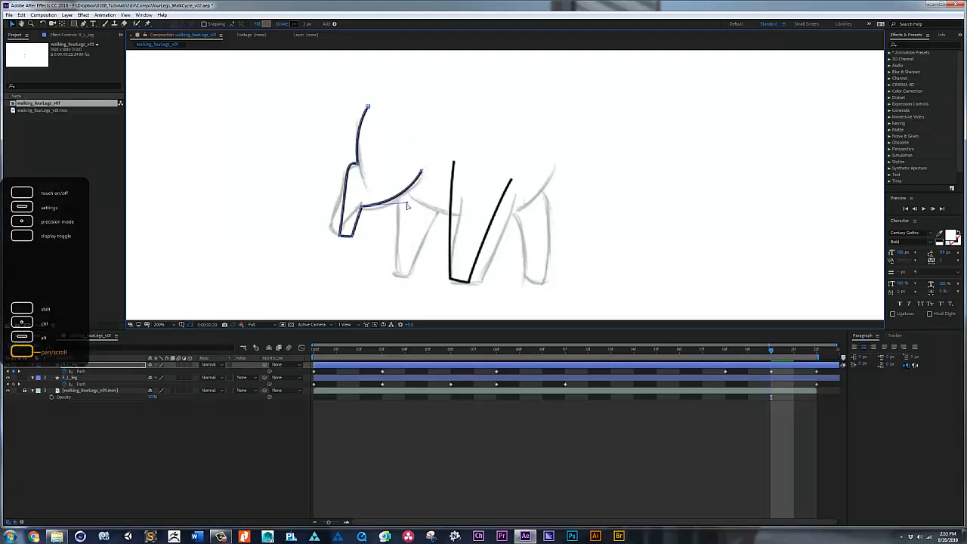
# Step: Play back the walk loop including the frame 20 hind leg pose, both over the sketch footage and without it
pyautogui.press('space')
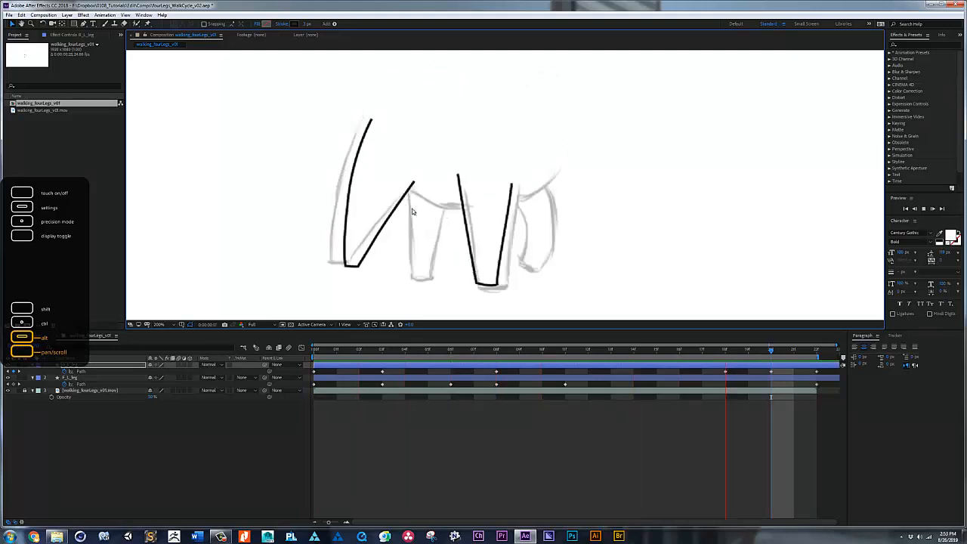
pyautogui.press('space')
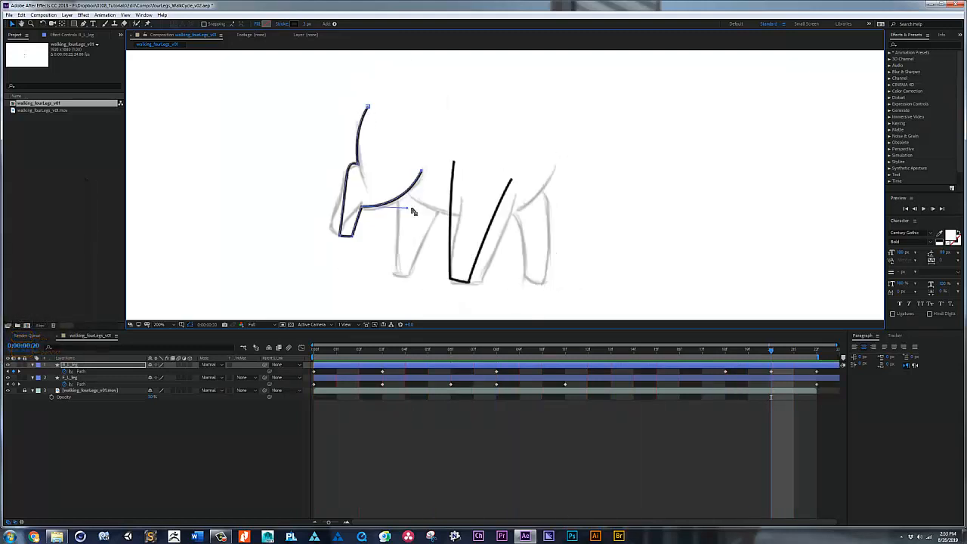
pyautogui.click(9, 390)
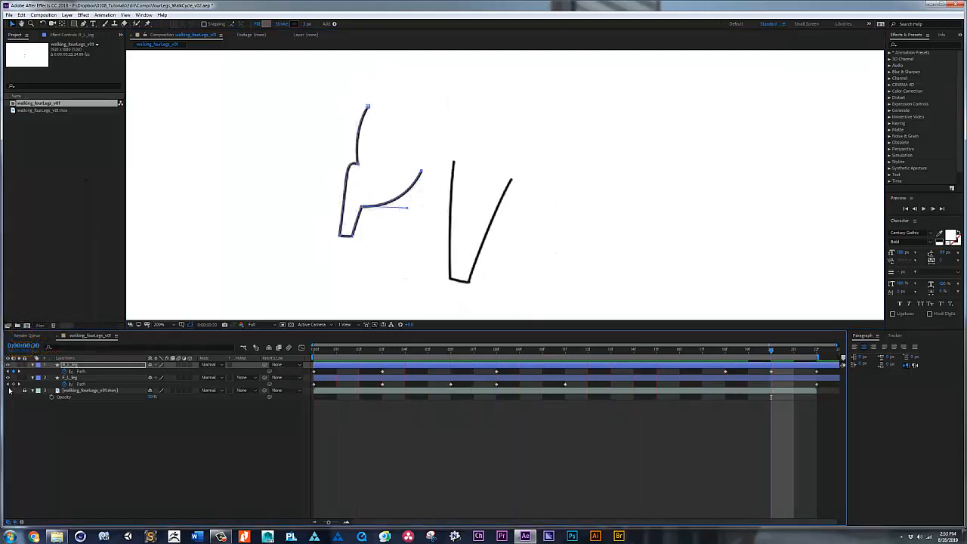
pyautogui.press('space')
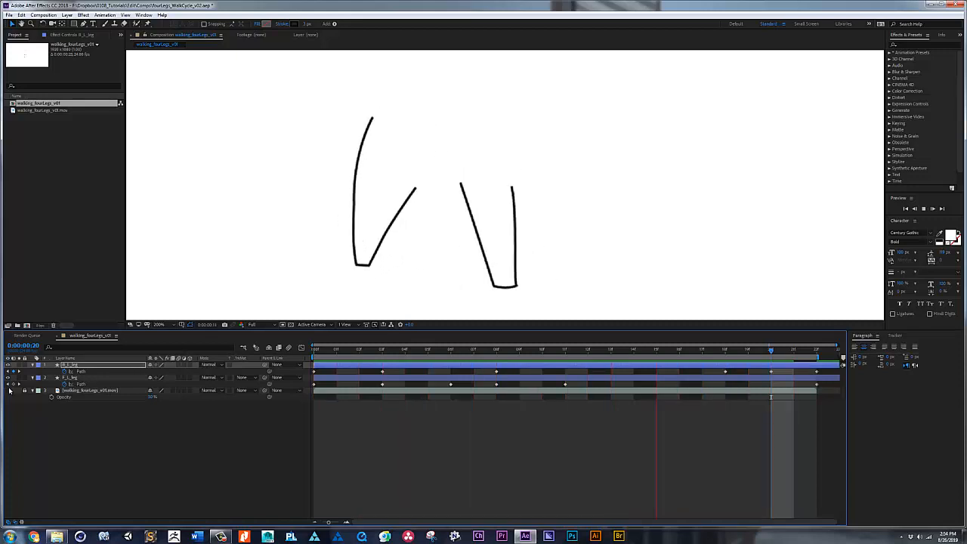
pyautogui.press('space')
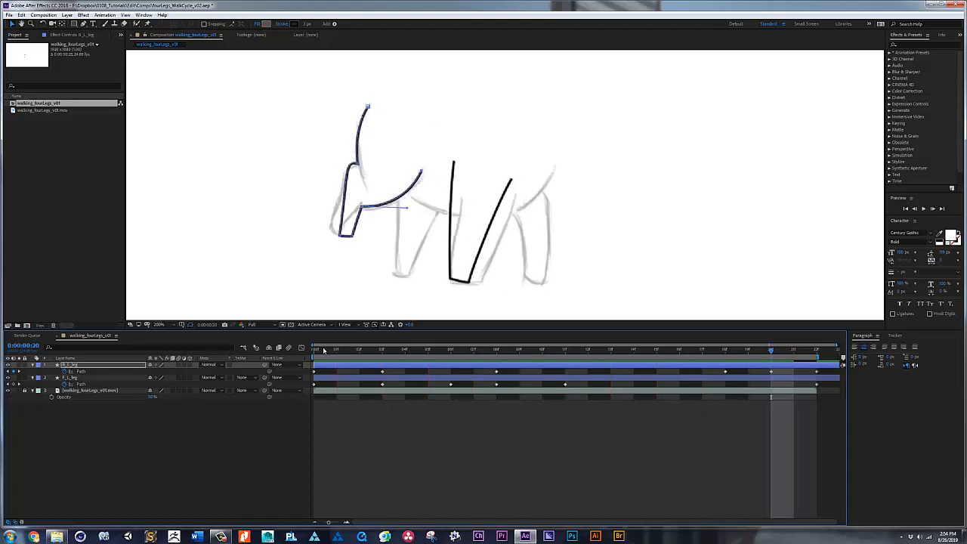
# Step: At frame 1, shift the hind leg's knee and foot points up and left and tighten the right edge's curve handle
pyautogui.moveTo(322, 351)
pyautogui.mouseDown()
pyautogui.moveTo(682, 361)
pyautogui.moveTo(830, 348)
pyautogui.mouseUp()
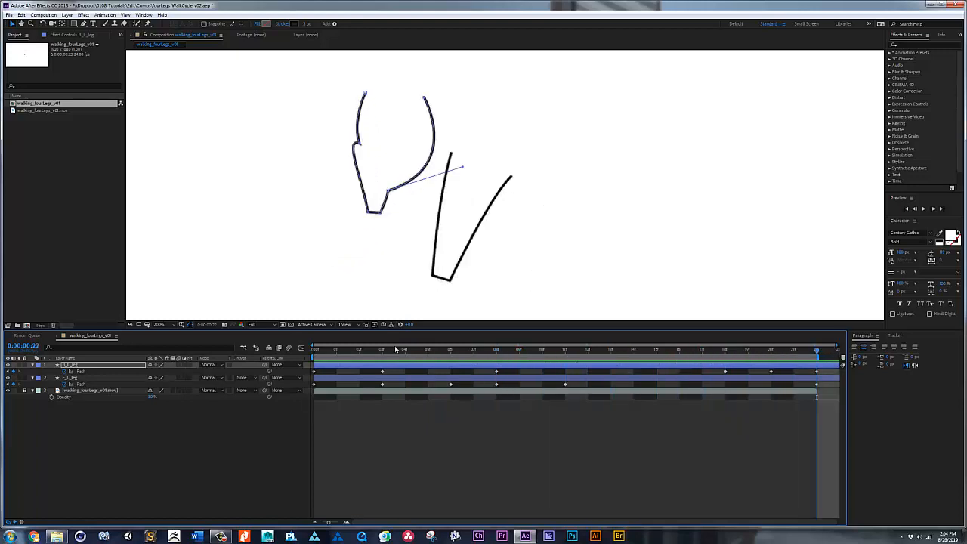
pyautogui.moveTo(325, 354)
pyautogui.mouseDown()
pyautogui.moveTo(382, 353)
pyautogui.moveTo(343, 352)
pyautogui.mouseUp()
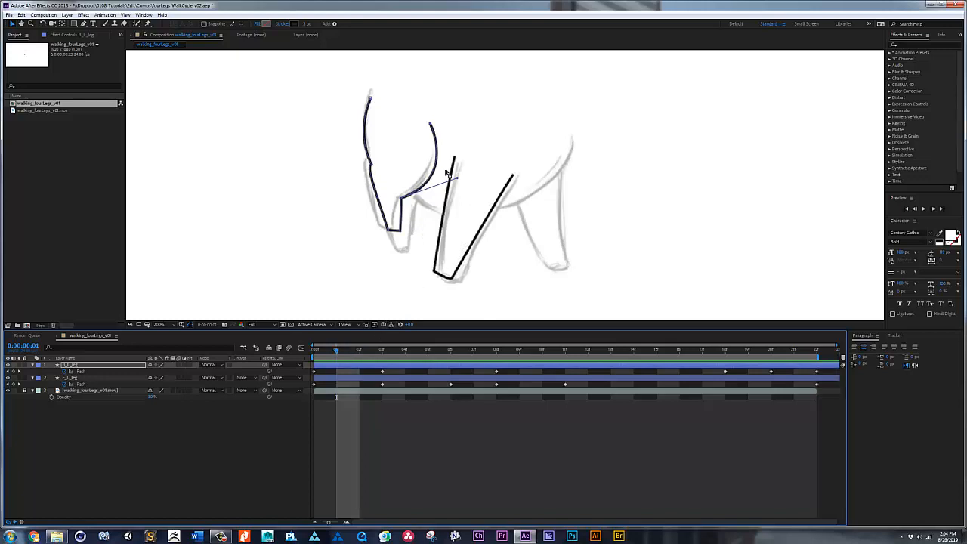
pyautogui.moveTo(356, 165); pyautogui.dragTo(413, 232)
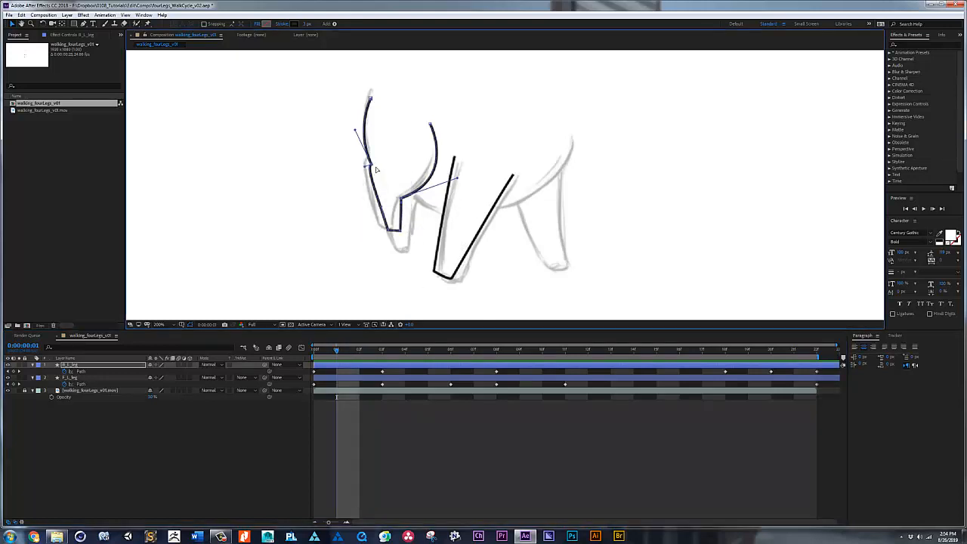
pyautogui.moveTo(372, 165); pyautogui.dragTo(368, 161)
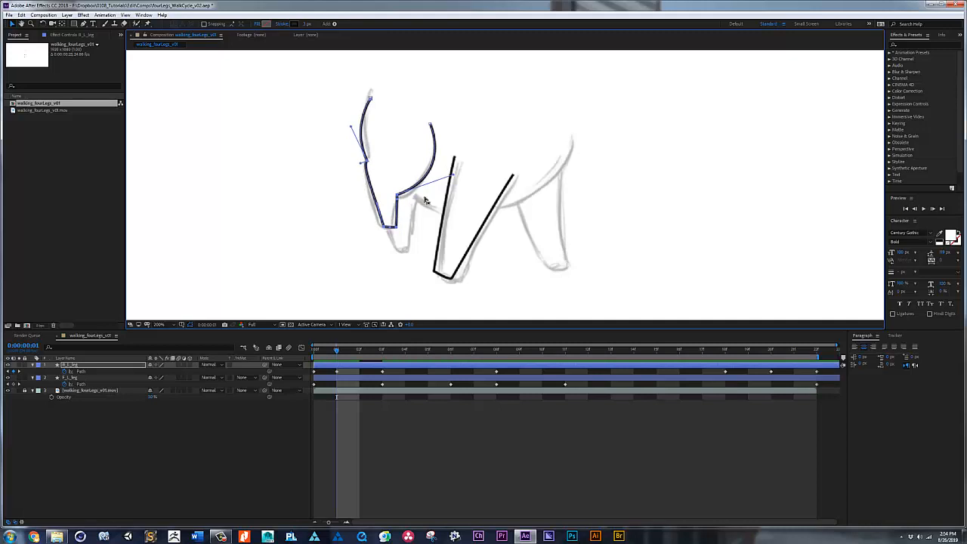
pyautogui.moveTo(454, 178); pyautogui.dragTo(448, 183)
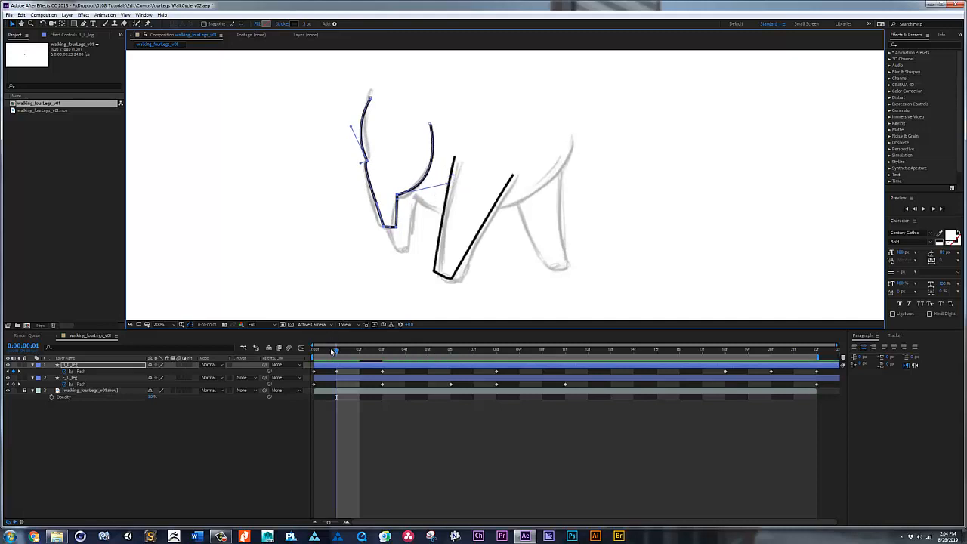
# Step: Step back and forth through the opening frames to check how the hind leg moves through its frame 1 pose
pyautogui.press('pageup')
pyautogui.press('pagedown')
pyautogui.press('pageup')
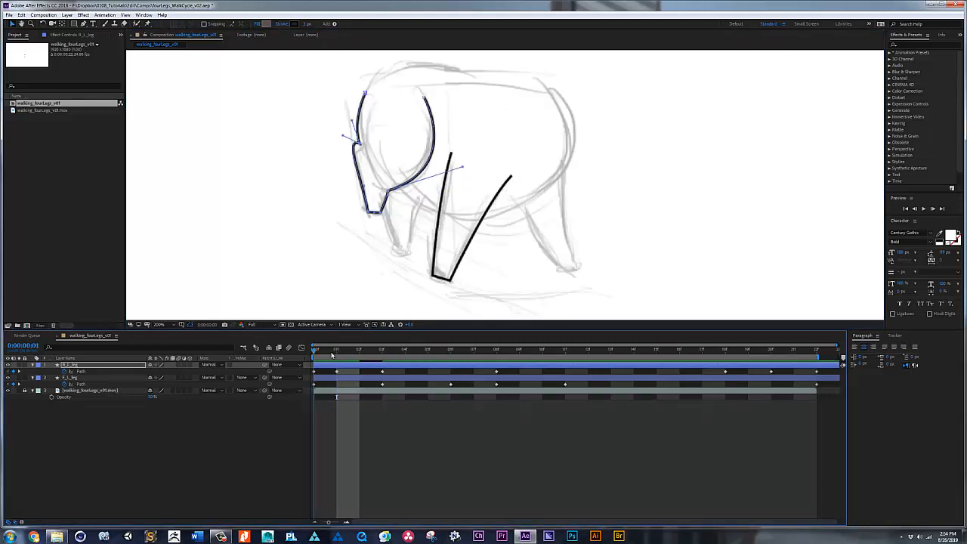
pyautogui.press('pagedown')
pyautogui.press('pageup')
pyautogui.press('pagedown')
pyautogui.press('pageup')
pyautogui.press('pagedown')
pyautogui.press('pageup')
pyautogui.press('pagedown')
pyautogui.press('pagedown')
pyautogui.press('pagedown')
pyautogui.press('pagedown')
pyautogui.press('pagedown')
pyautogui.press('pagedown')
pyautogui.press('pagedown')
pyautogui.press('pagedown')
pyautogui.press('pagedown')
pyautogui.press('space')
pyautogui.press('pageup')
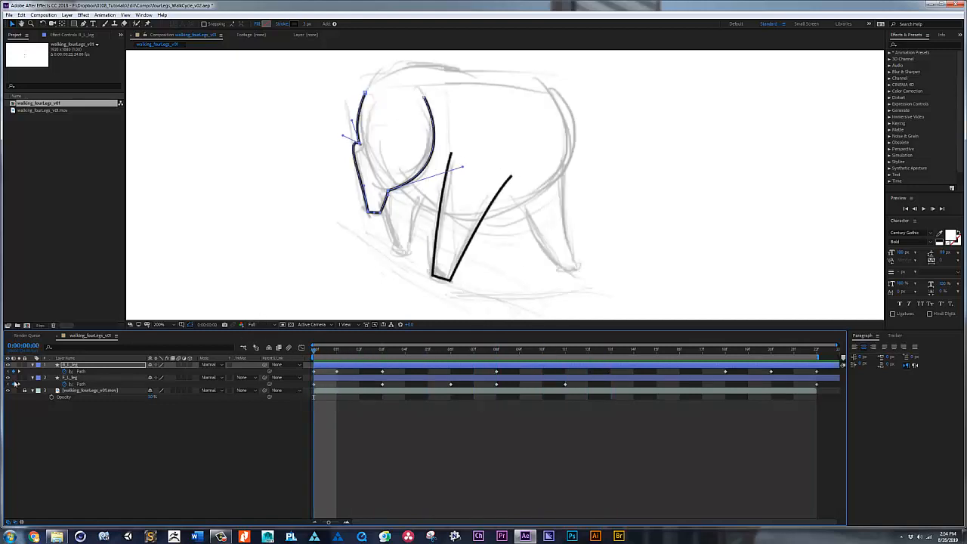
# Step: Play back the walk loop without the sketch footage, then show the footage again
pyautogui.click(8, 390)
pyautogui.press('space')
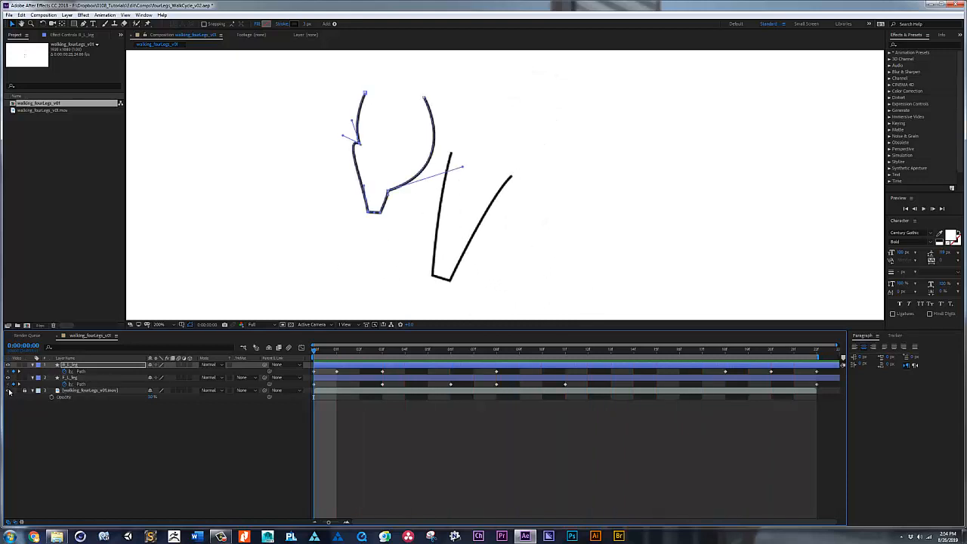
pyautogui.click(9, 390)
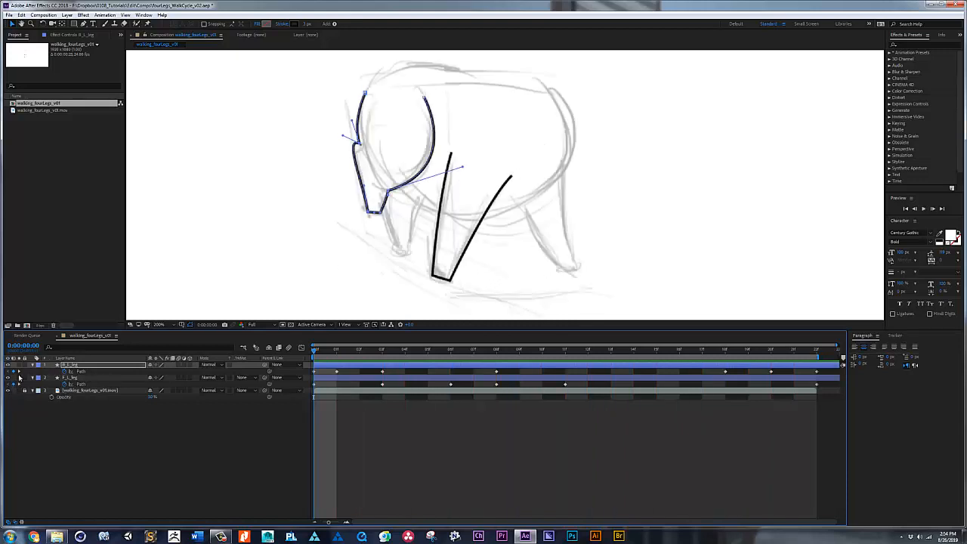
# Step: With no layer selected at frame 0, draw a closed curved body outline over the sketched torso with the Pen tool
pyautogui.click(374, 414)
pyautogui.moveTo(459, 194); pyautogui.dragTo(446, 226)
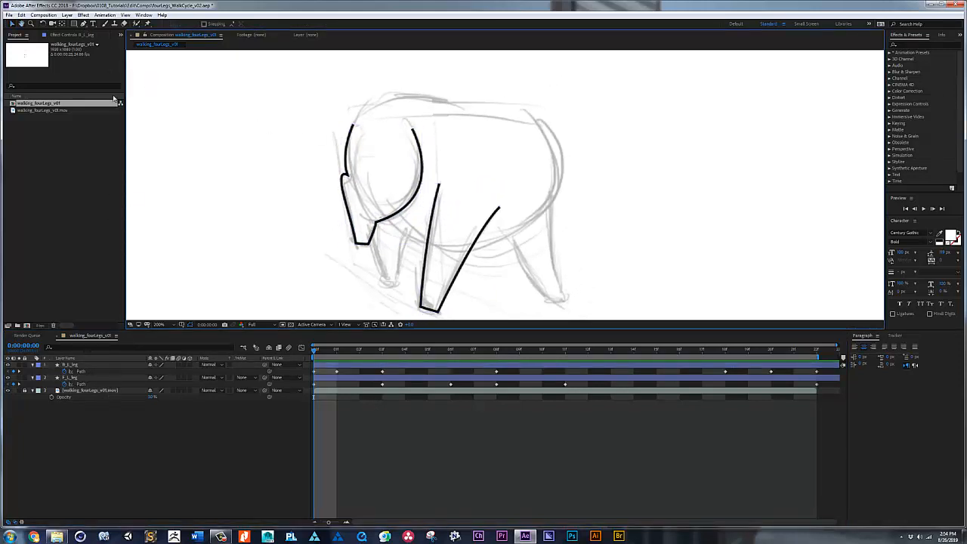
pyautogui.click(87, 372)
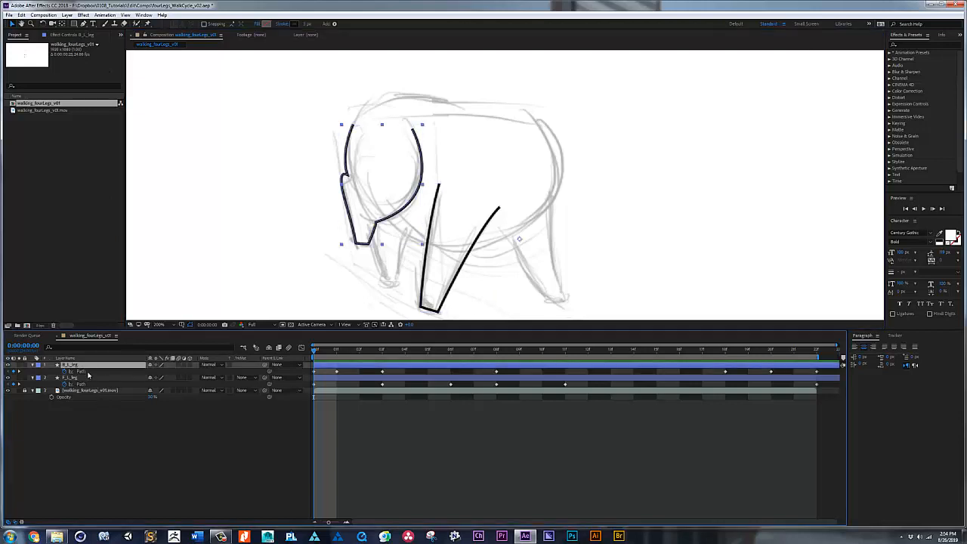
pyautogui.click(86, 378)
pyautogui.click(99, 353)
pyautogui.click(85, 24)
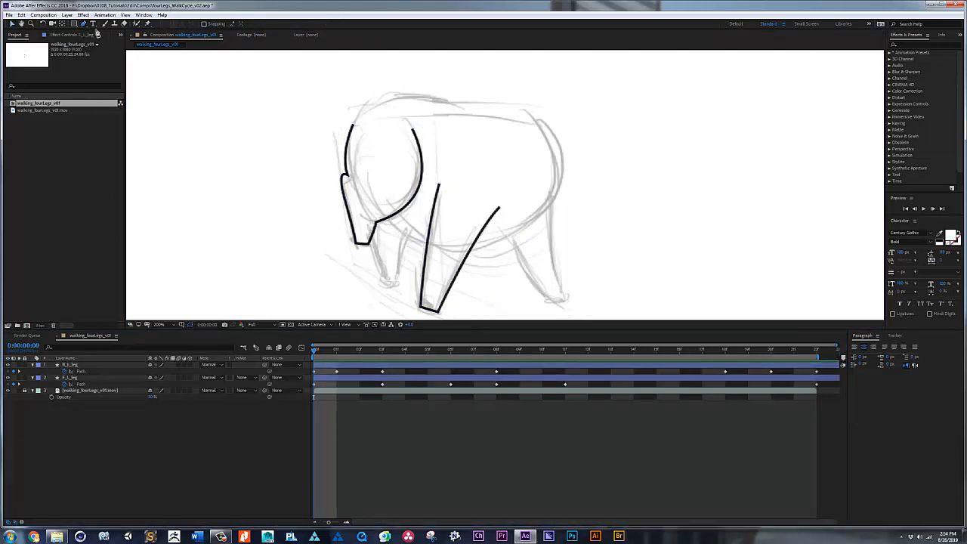
pyautogui.moveTo(418, 244); pyautogui.dragTo(461, 252)
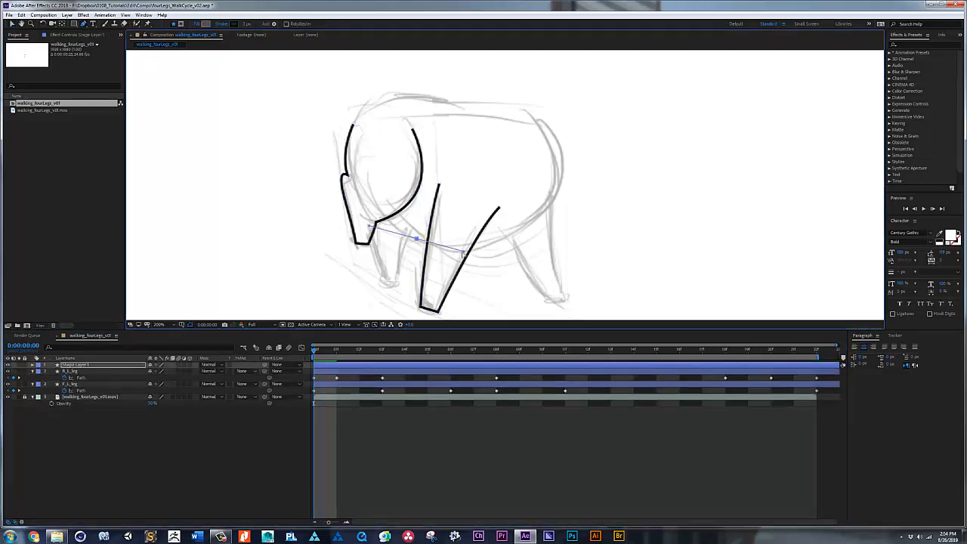
pyautogui.moveTo(551, 208); pyautogui.dragTo(586, 163)
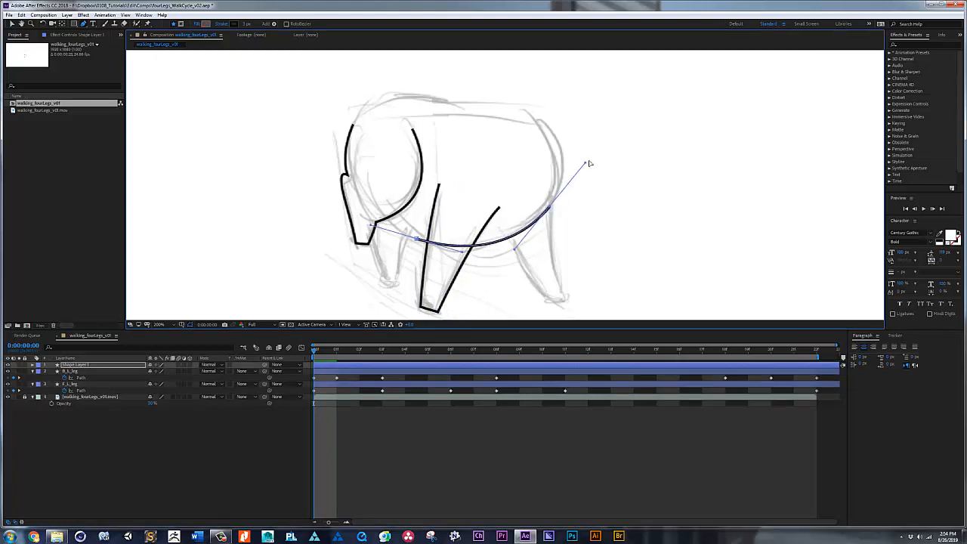
pyautogui.moveTo(522, 113); pyautogui.dragTo(495, 104)
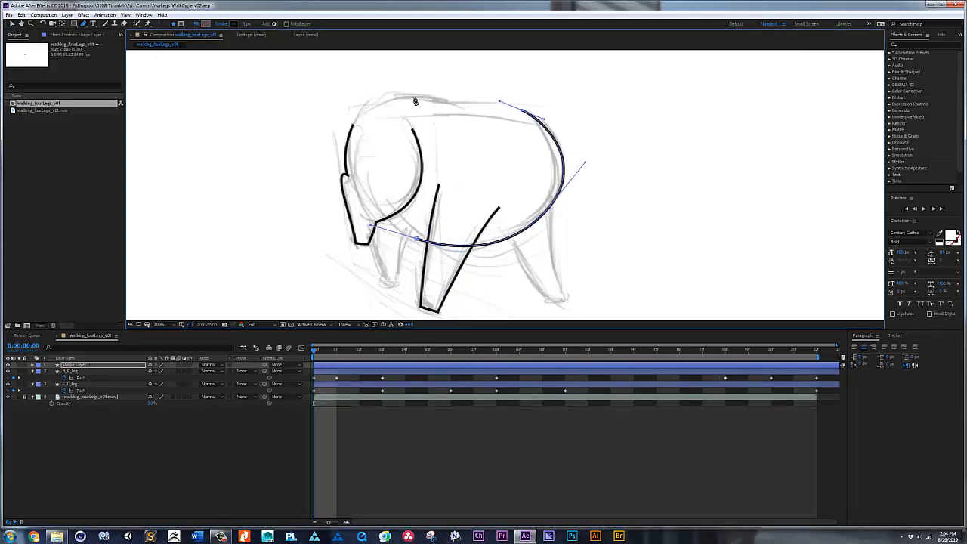
pyautogui.moveTo(422, 99); pyautogui.dragTo(396, 93)
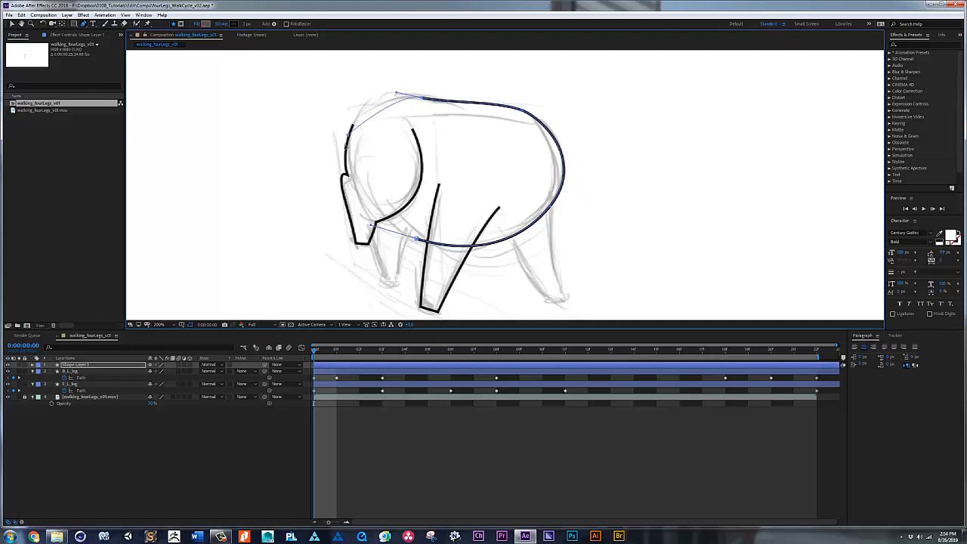
pyautogui.moveTo(348, 133); pyautogui.dragTo(342, 180)
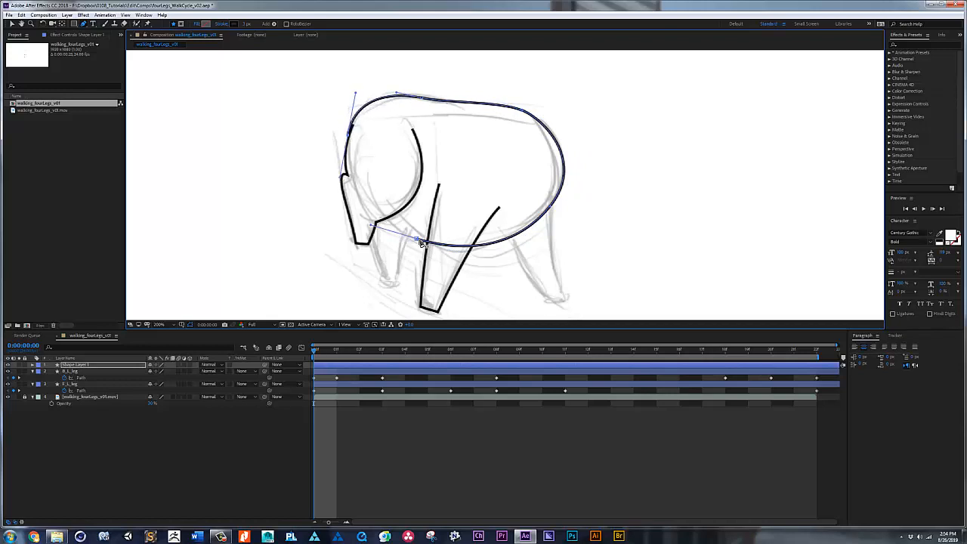
pyautogui.moveTo(420, 242); pyautogui.dragTo(478, 250)
# Step: Refine the body outline's lower-left, left and right curves with their points and handles to smooth the shape
pyautogui.moveTo(353, 229); pyautogui.dragTo(360, 229)
pyautogui.moveTo(350, 135); pyautogui.dragTo(354, 145)
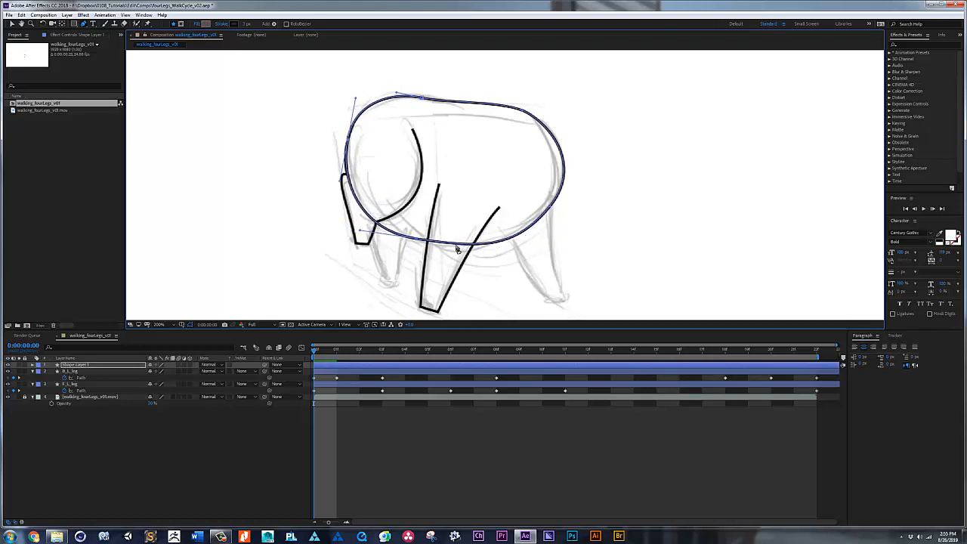
pyautogui.click(552, 207)
pyautogui.moveTo(581, 165); pyautogui.dragTo(580, 160)
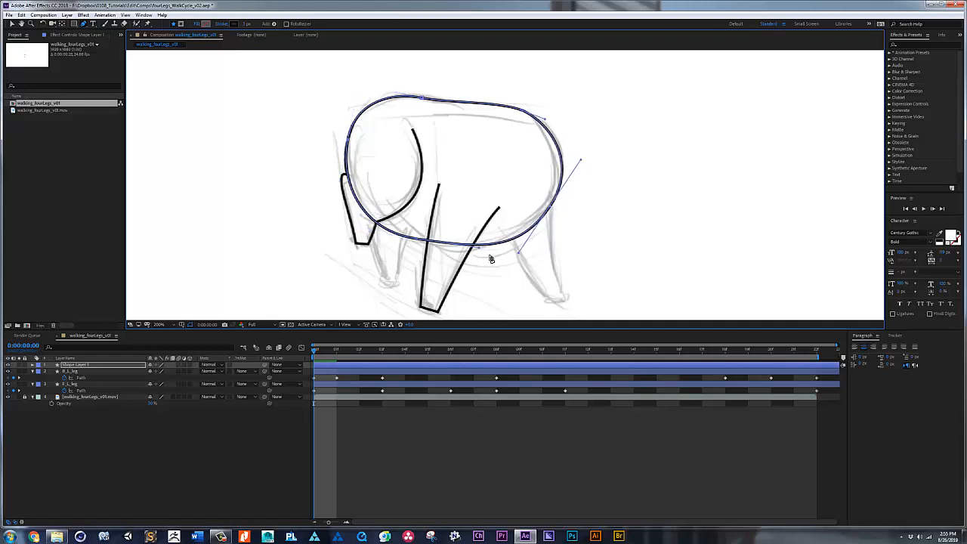
# Step: Rename the new shape layer as Body and save the project
pyautogui.click(75, 366)
pyautogui.press('Return')
pyautogui.write('Body')
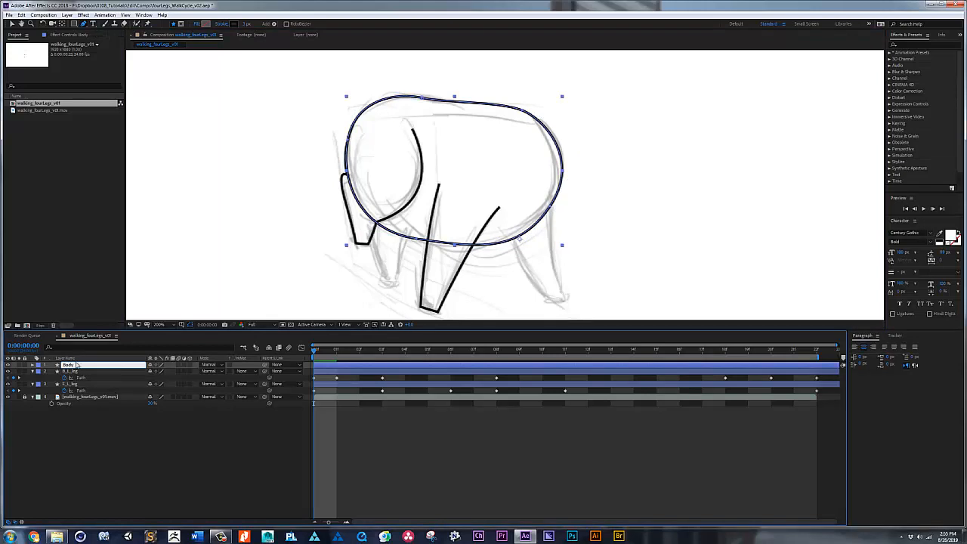
pyautogui.press('Return')
pyautogui.hotkey('ctrl', 's')
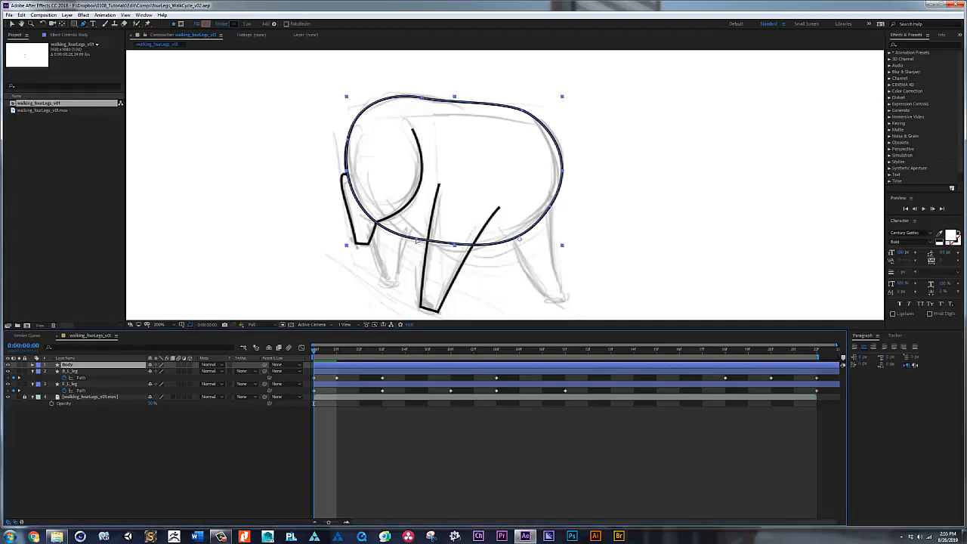
# Step: Fine-tune the curve handles at the body outline's lower right point
pyautogui.click(520, 246)
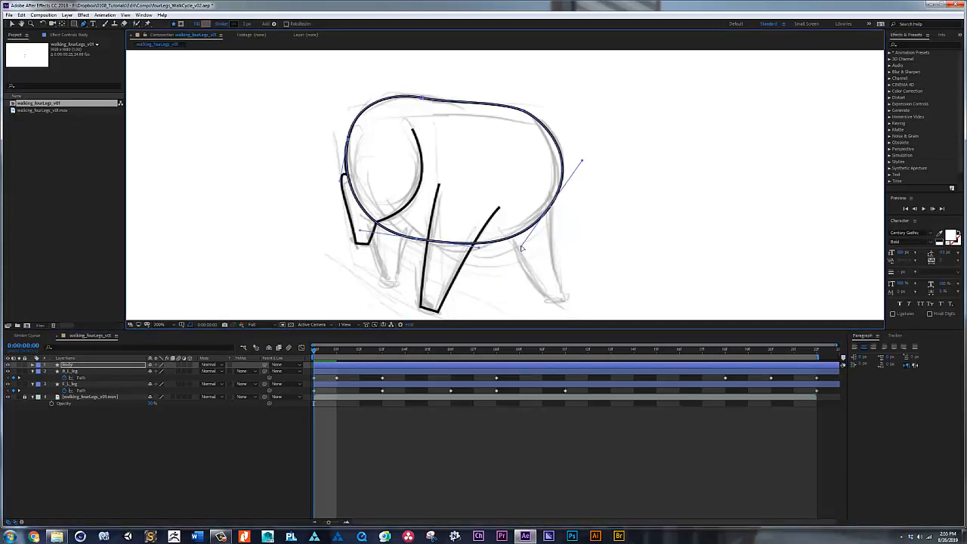
pyautogui.moveTo(522, 246); pyautogui.dragTo(521, 246)
pyautogui.moveTo(553, 208); pyautogui.dragTo(580, 163)
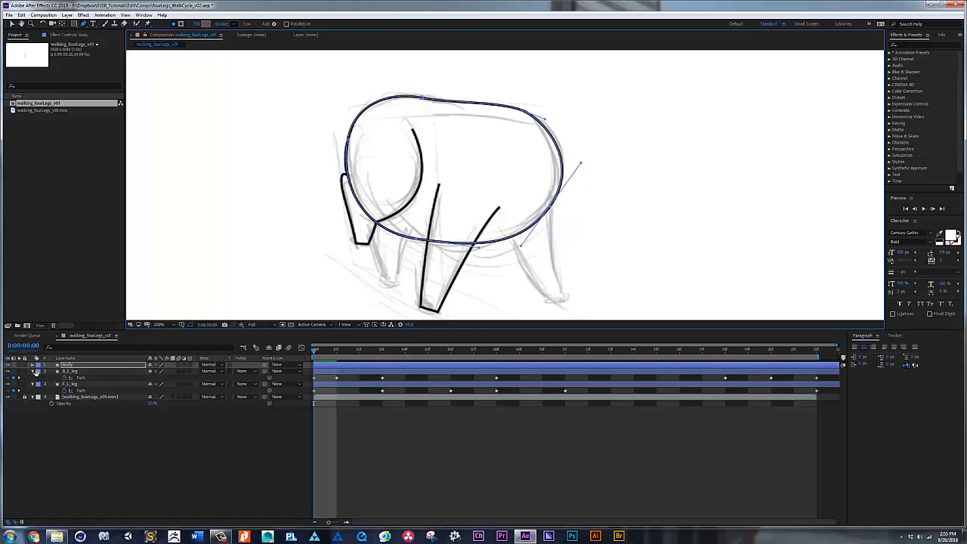
# Step: Reveal the Body layer's Path property and set its first keyframe at frame 0
pyautogui.click(33, 365)
pyautogui.click(39, 371)
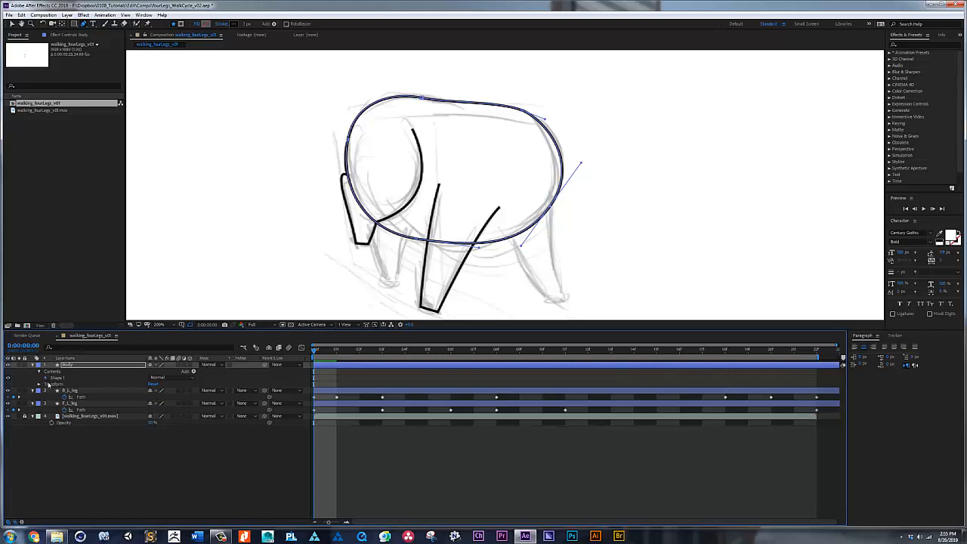
pyautogui.click(45, 377)
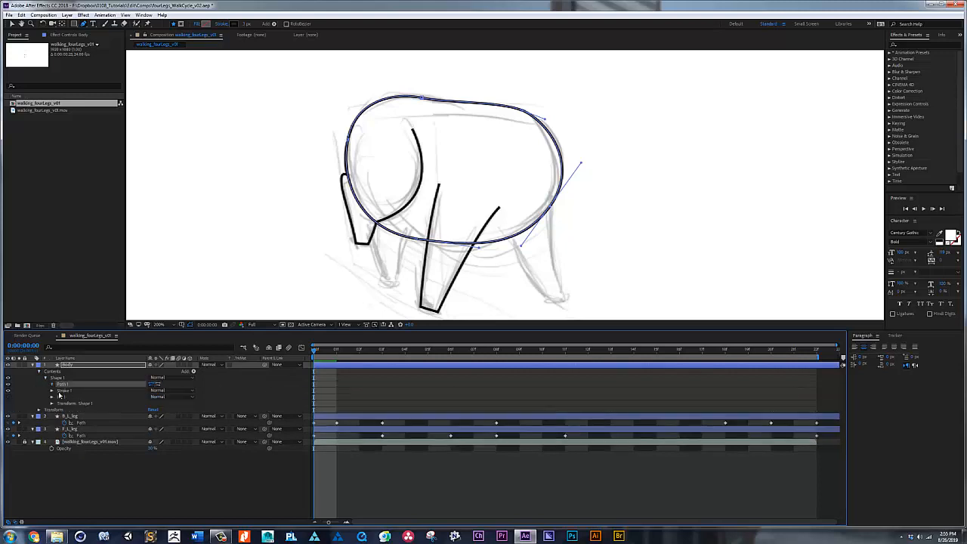
pyautogui.click(51, 384)
pyautogui.click(70, 390)
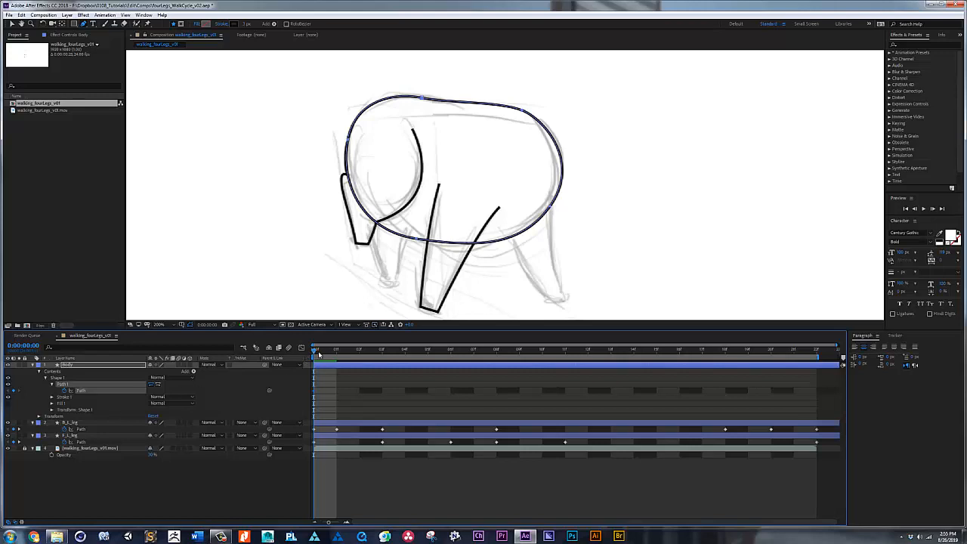
# Step: At frame 3, move the body's left edge in to the hind leg's upper end and raise and flatten the upper left curve
pyautogui.moveTo(318, 355); pyautogui.dragTo(383, 356)
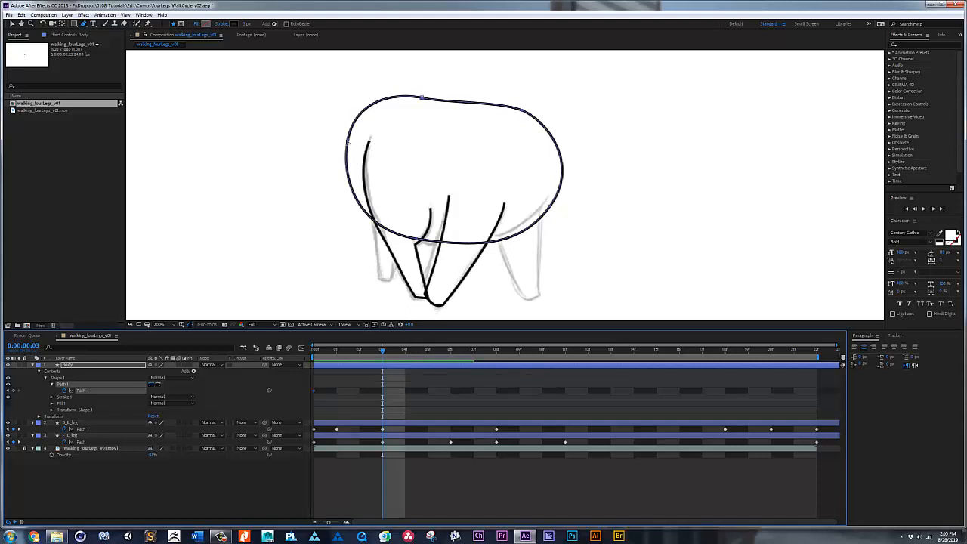
pyautogui.press('v')
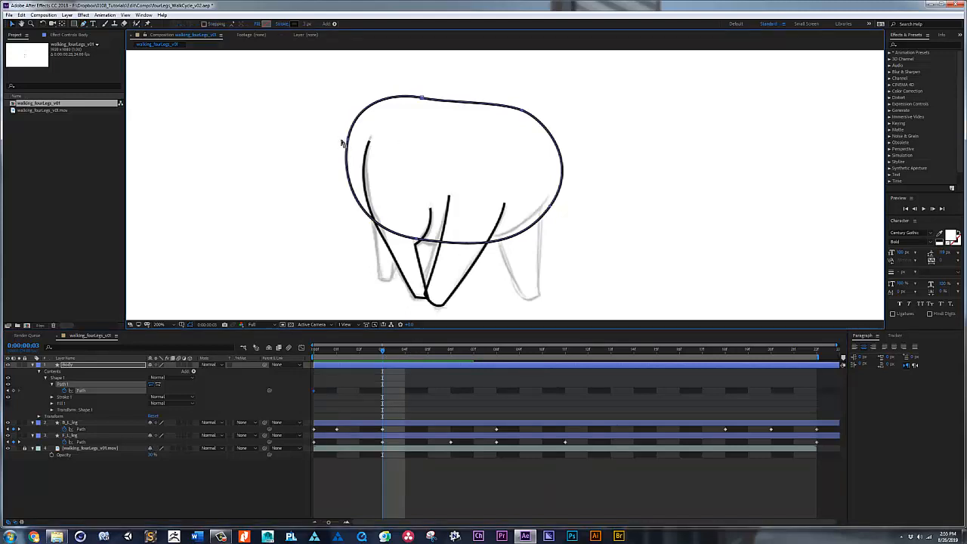
pyautogui.moveTo(335, 134); pyautogui.dragTo(375, 144)
pyautogui.moveTo(361, 233); pyautogui.dragTo(365, 232)
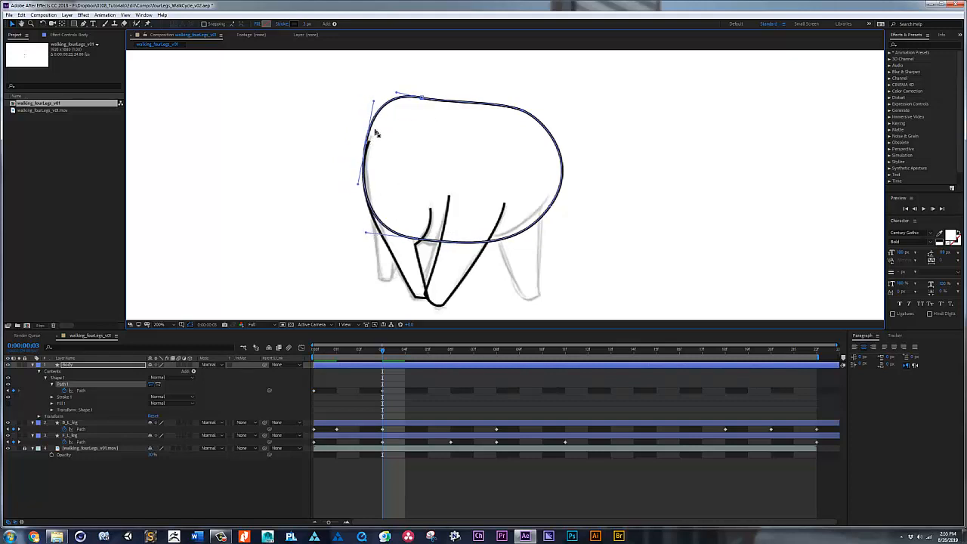
pyautogui.moveTo(423, 99); pyautogui.dragTo(452, 92)
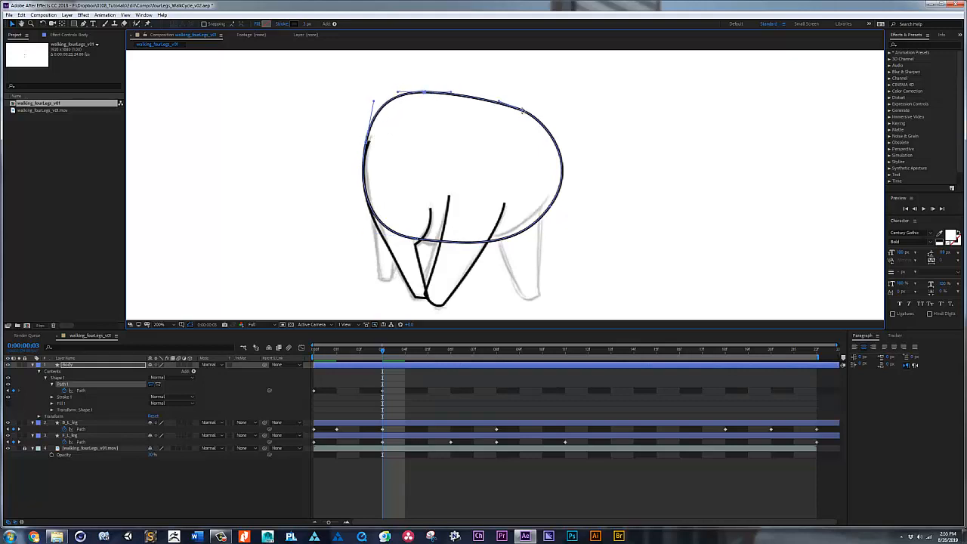
# Step: At frame 3, round the body's upper right, pull its lower right edge inward and lower the belly curve
pyautogui.moveTo(522, 111); pyautogui.dragTo(497, 95)
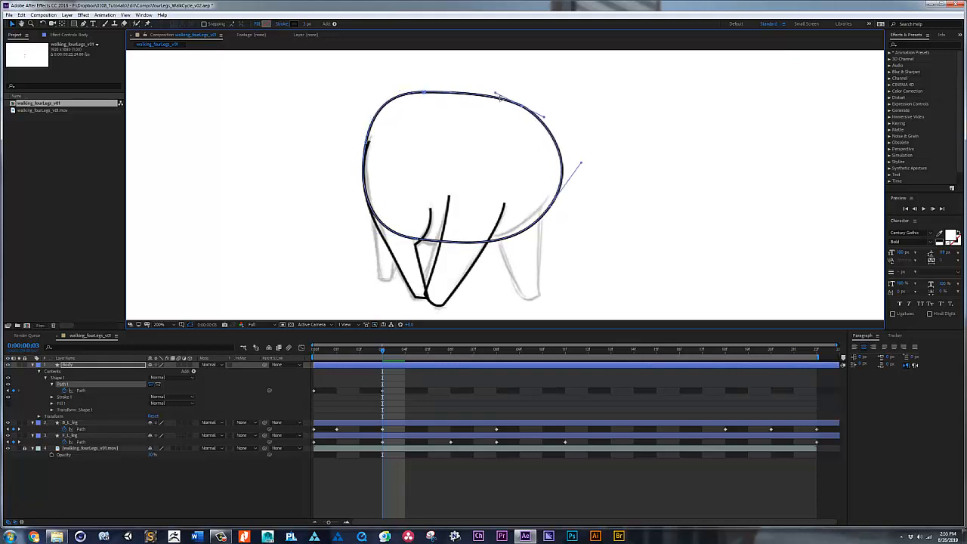
pyautogui.moveTo(550, 207); pyautogui.dragTo(542, 206)
pyautogui.moveTo(513, 246); pyautogui.dragTo(514, 242)
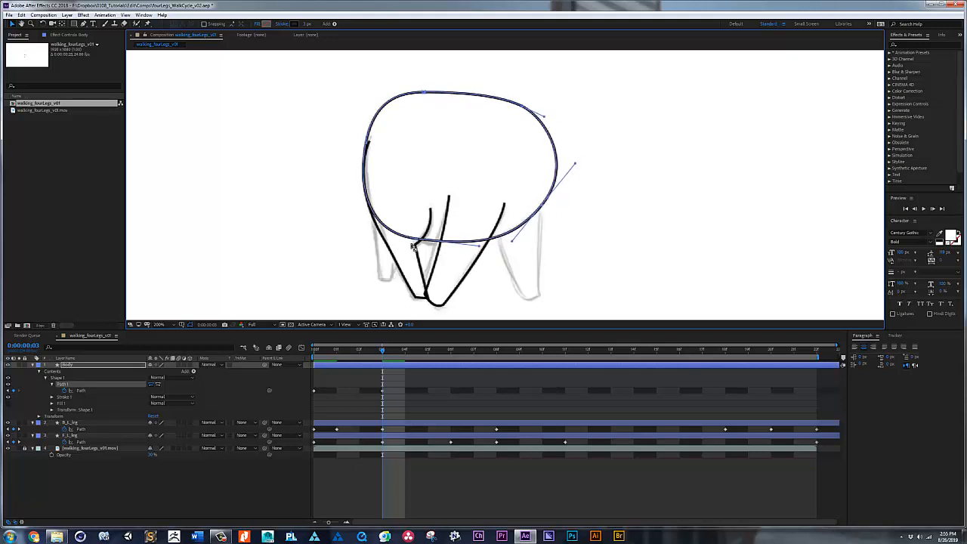
pyautogui.moveTo(417, 242); pyautogui.dragTo(371, 240)
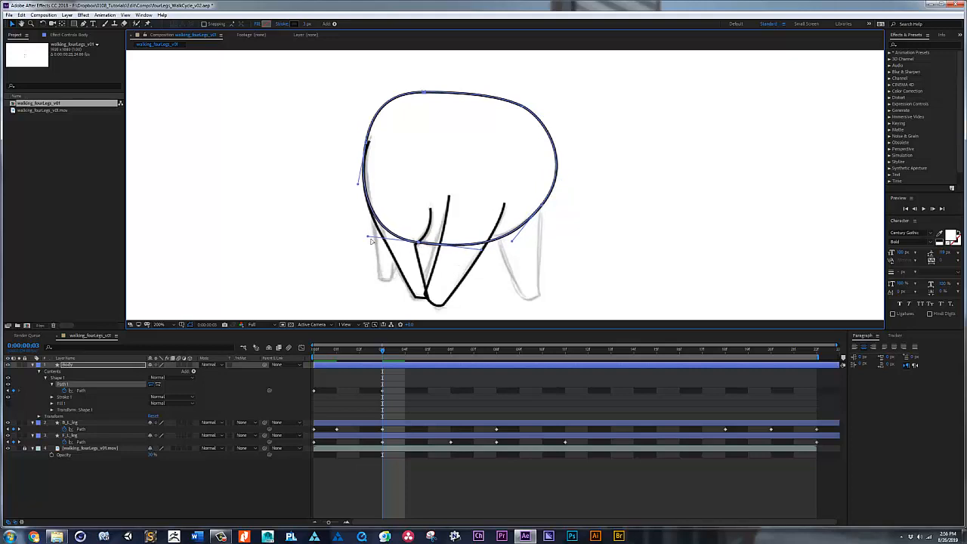
# Step: At frame 18, move the body's left edge out to the hind leg's upper end and raise the lower left belly curve
pyautogui.moveTo(380, 349)
pyautogui.mouseDown()
pyautogui.moveTo(306, 348)
pyautogui.moveTo(729, 353)
pyautogui.mouseUp()
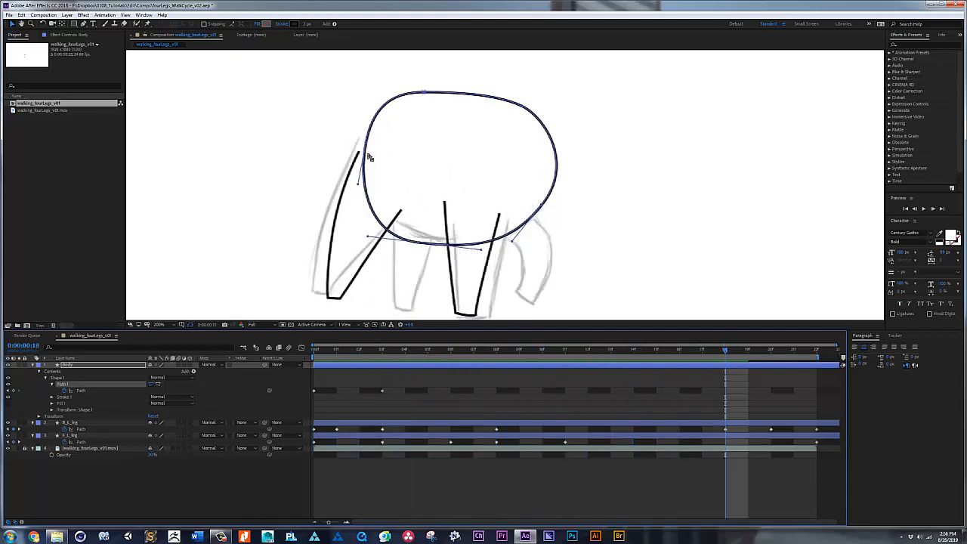
pyautogui.moveTo(366, 142); pyautogui.dragTo(376, 105)
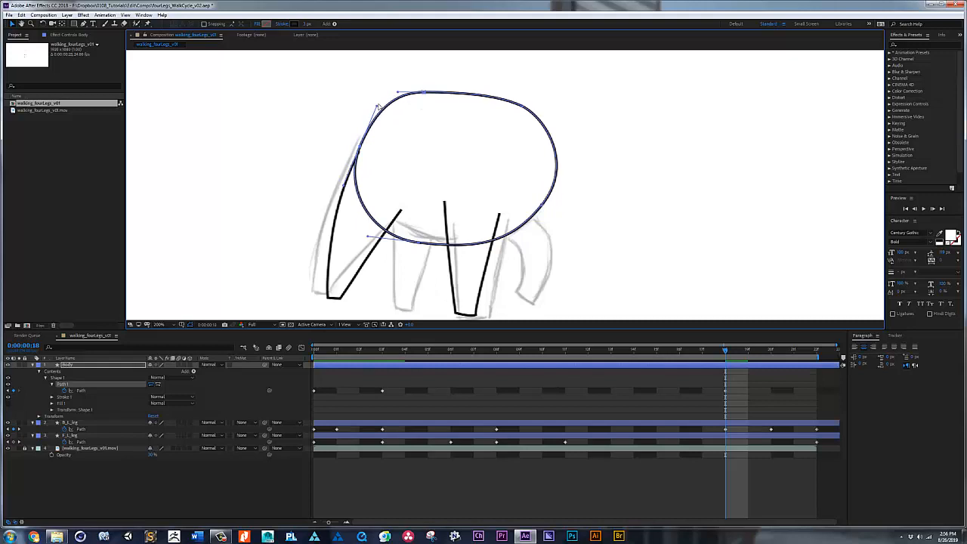
pyautogui.moveTo(373, 111); pyautogui.dragTo(368, 118)
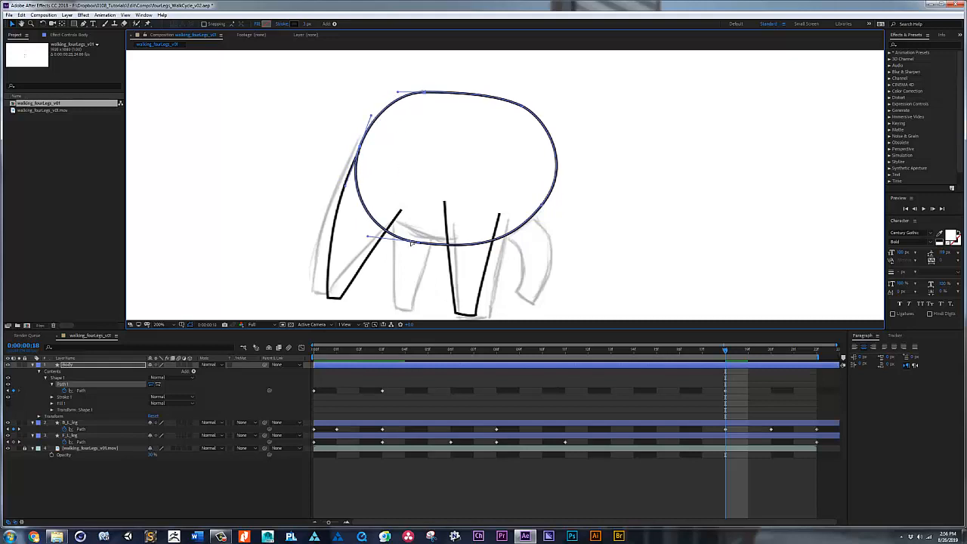
pyautogui.moveTo(419, 243); pyautogui.dragTo(368, 219)
pyautogui.click(542, 207)
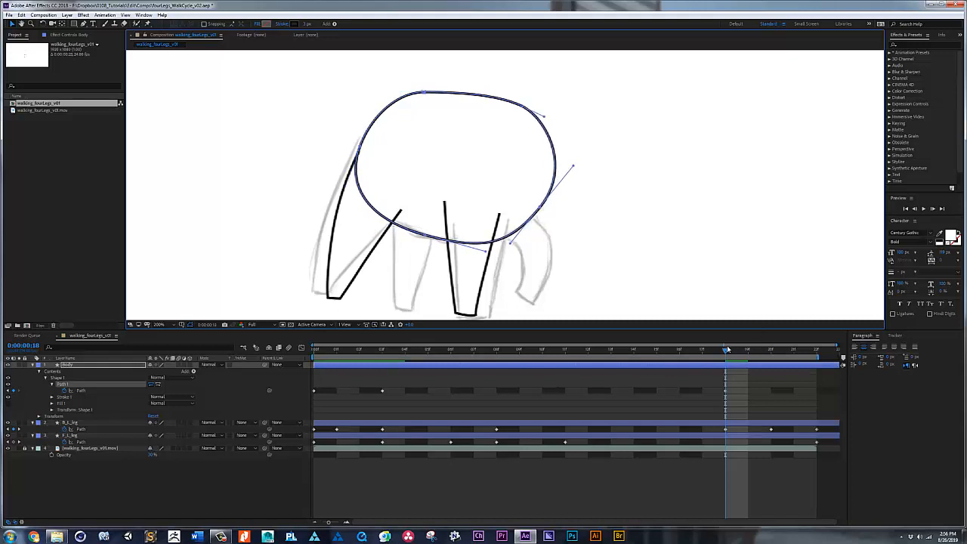
# Step: Copy the body's first path keyframe to frame 22 and preview the loop with and without the sketch footage
pyautogui.press('space')
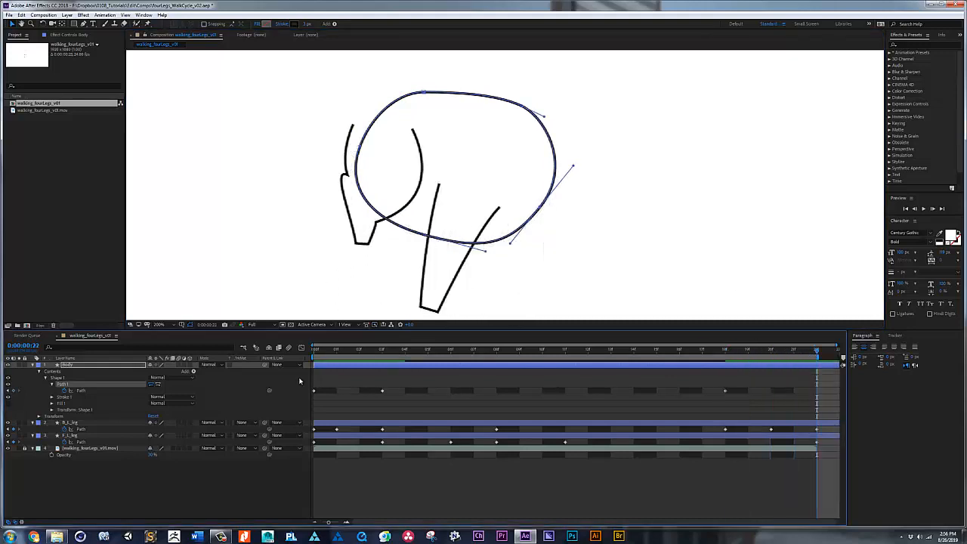
pyautogui.moveTo(324, 390); pyautogui.dragTo(315, 407)
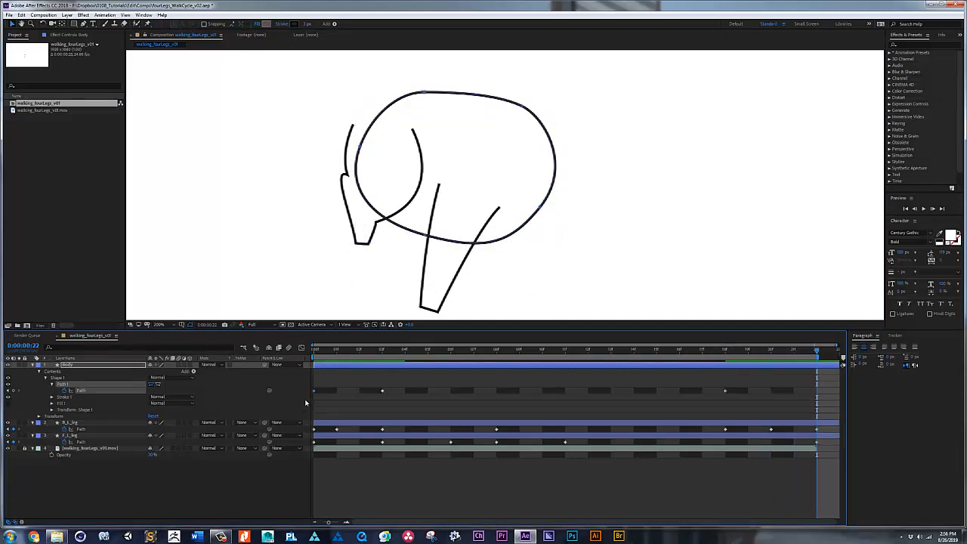
pyautogui.hotkey('ctrl', 'v')
pyautogui.press('space')
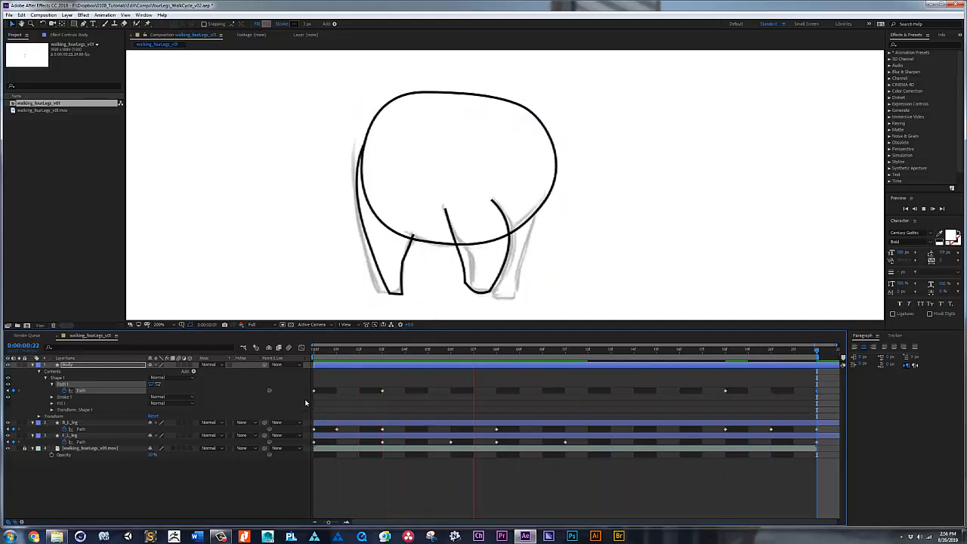
pyautogui.press('space')
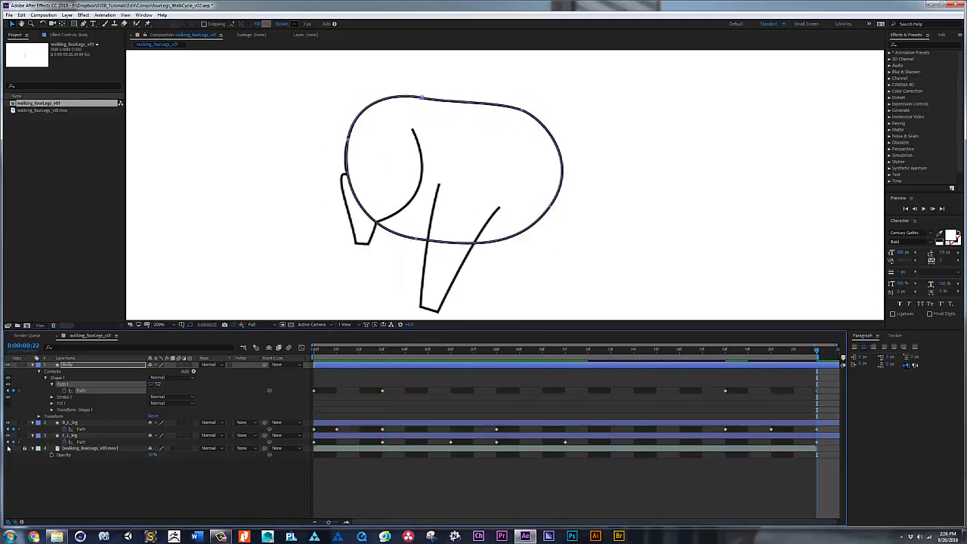
pyautogui.press('space')
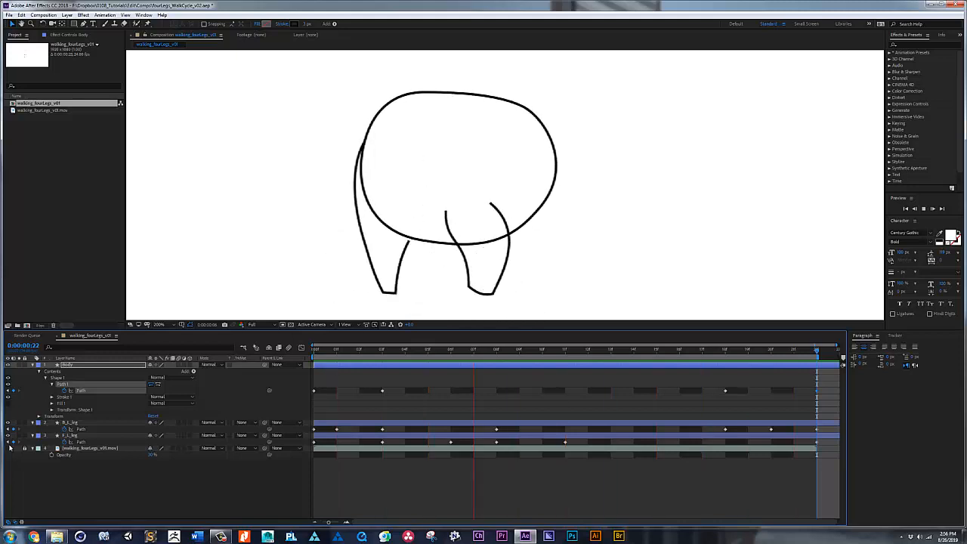
pyautogui.press('space')
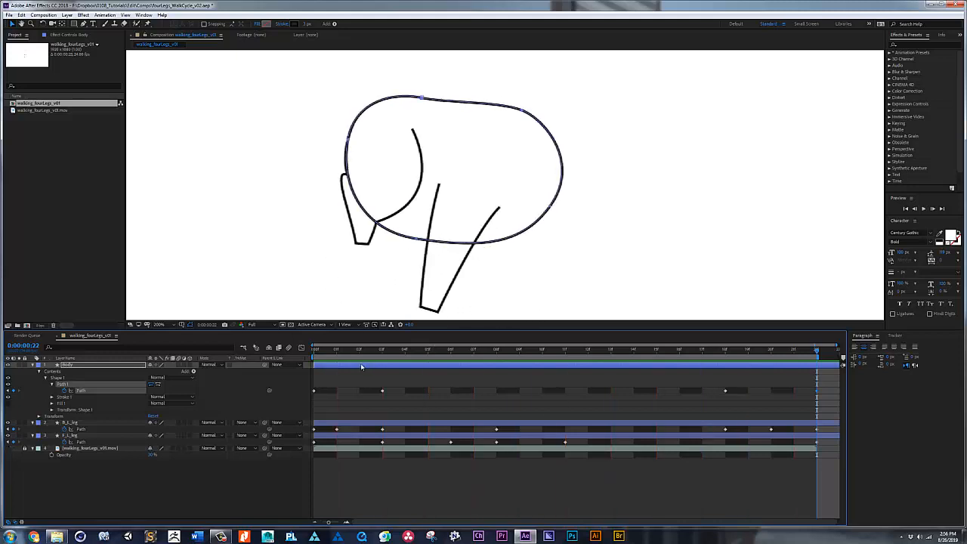
# Step: Show the sketch footage again and paste the body's first path keyframe at frame 11
pyautogui.moveTo(343, 353); pyautogui.dragTo(364, 354)
pyautogui.moveTo(403, 354); pyautogui.dragTo(565, 352)
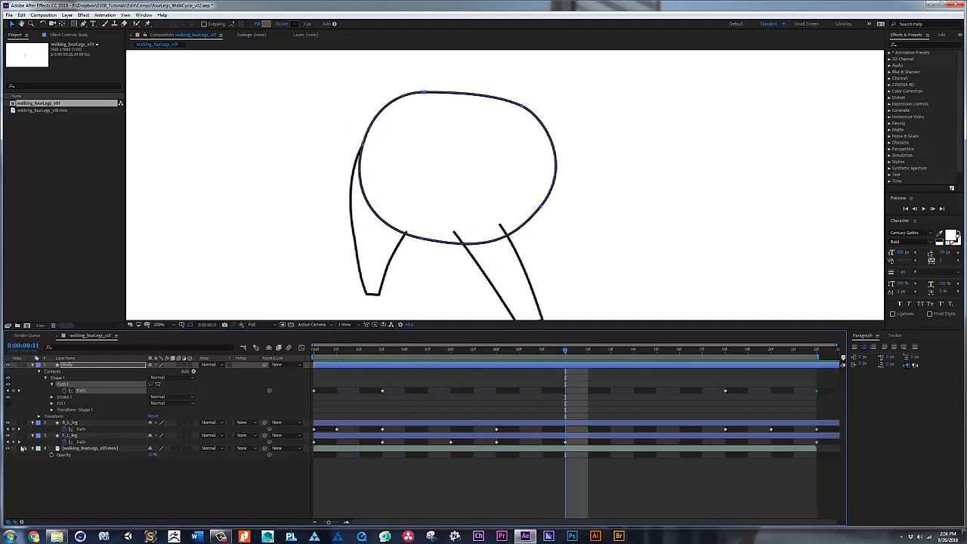
pyautogui.click(22, 447)
pyautogui.press('space')
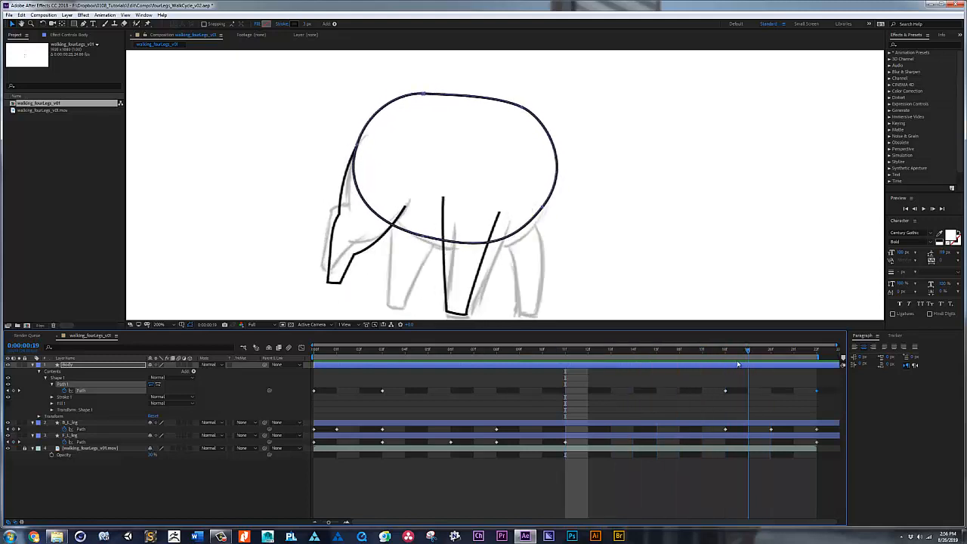
pyautogui.moveTo(592, 356)
pyautogui.mouseDown()
pyautogui.moveTo(300, 346)
pyautogui.moveTo(571, 368)
pyautogui.mouseUp()
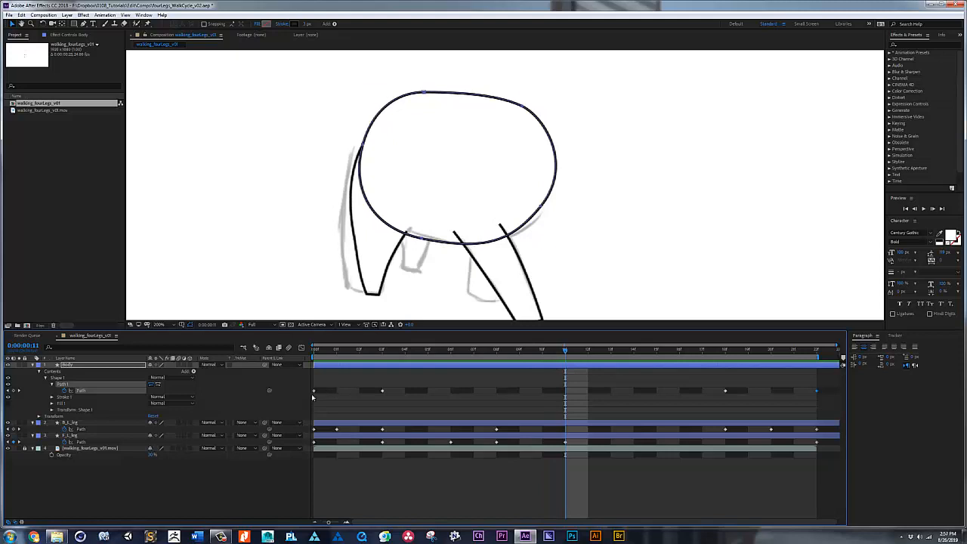
pyautogui.hotkey('ctrl', 'v')
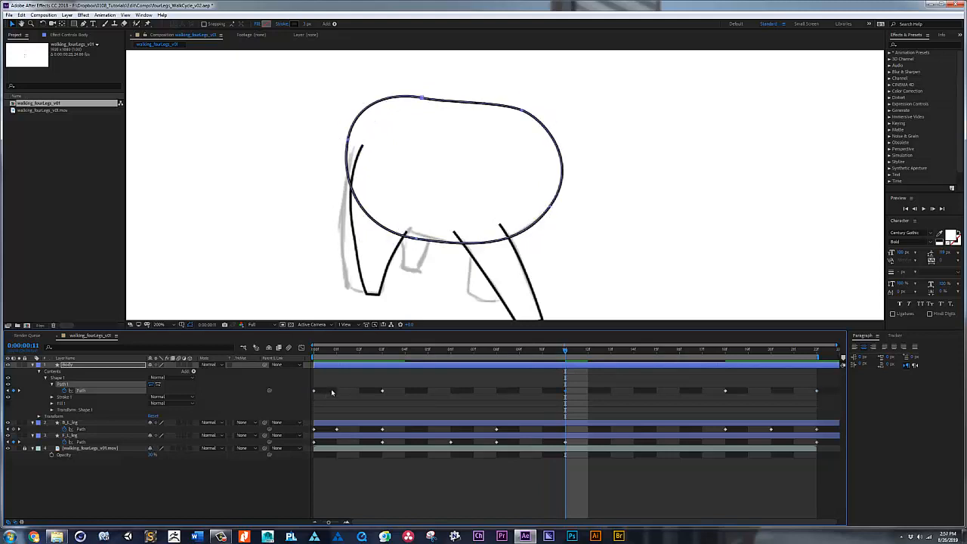
# Step: At frame 11, move the body's left edge in to the hind leg's upper end and tilt its curve handle inward
pyautogui.moveTo(329, 127)
pyautogui.mouseDown()
pyautogui.moveTo(368, 151)
pyautogui.moveTo(352, 143)
pyautogui.mouseUp()
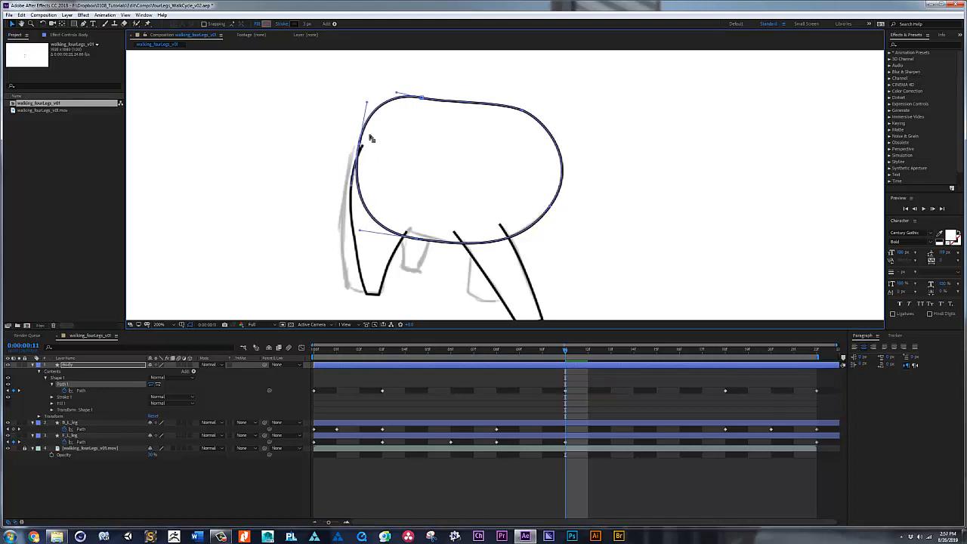
pyautogui.moveTo(367, 101); pyautogui.dragTo(375, 101)
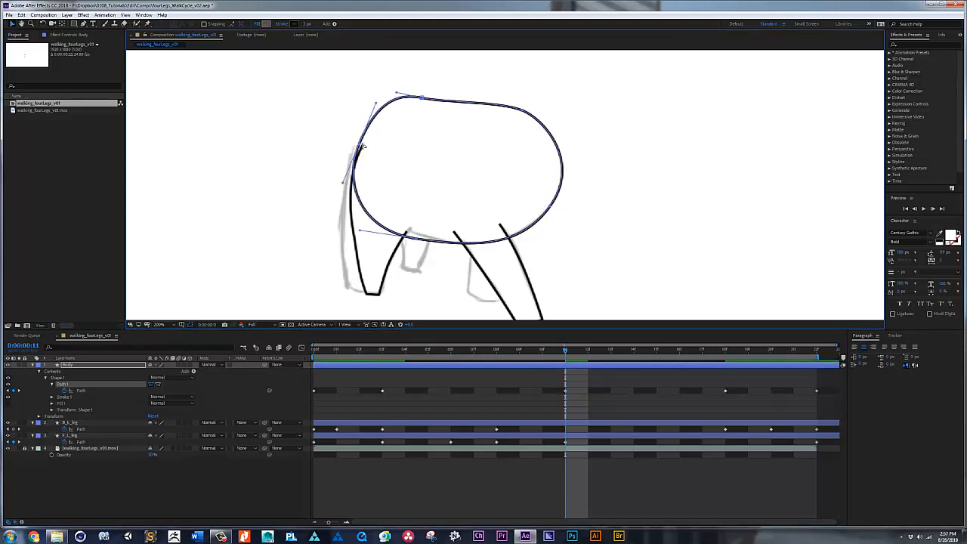
pyautogui.moveTo(363, 146); pyautogui.dragTo(364, 147)
# Step: At frame 11, lower and level the body's back curve and raise the belly at the lower left
pyautogui.click(423, 99)
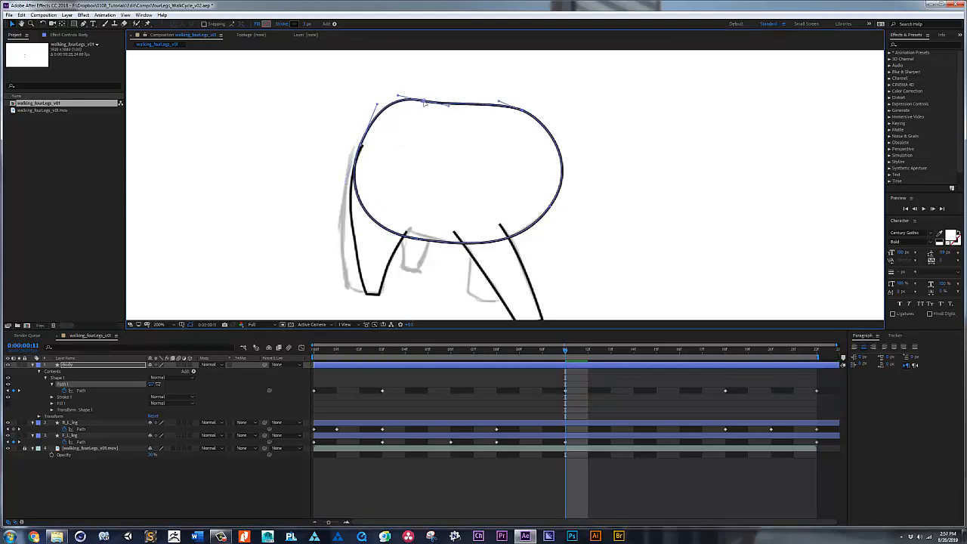
pyautogui.moveTo(377, 105); pyautogui.dragTo(450, 98)
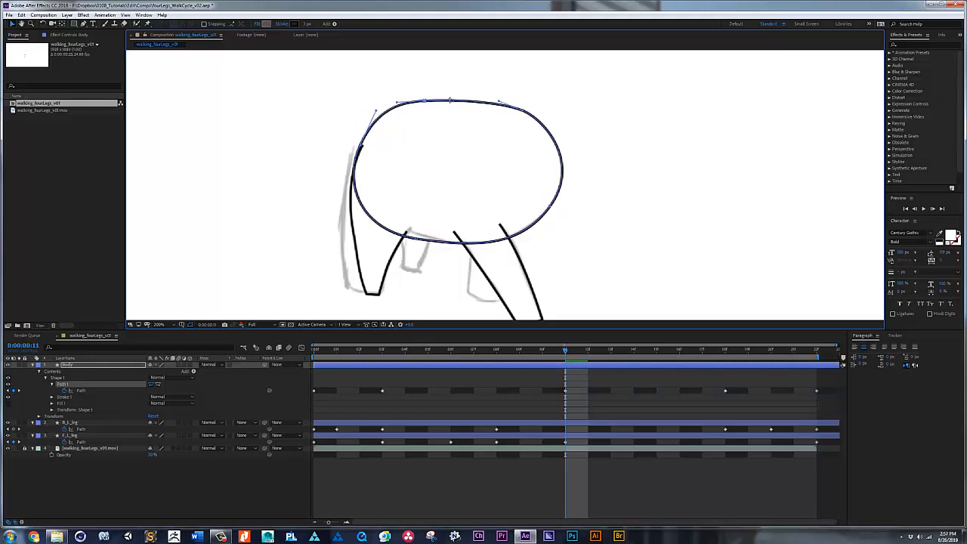
pyautogui.click(416, 238)
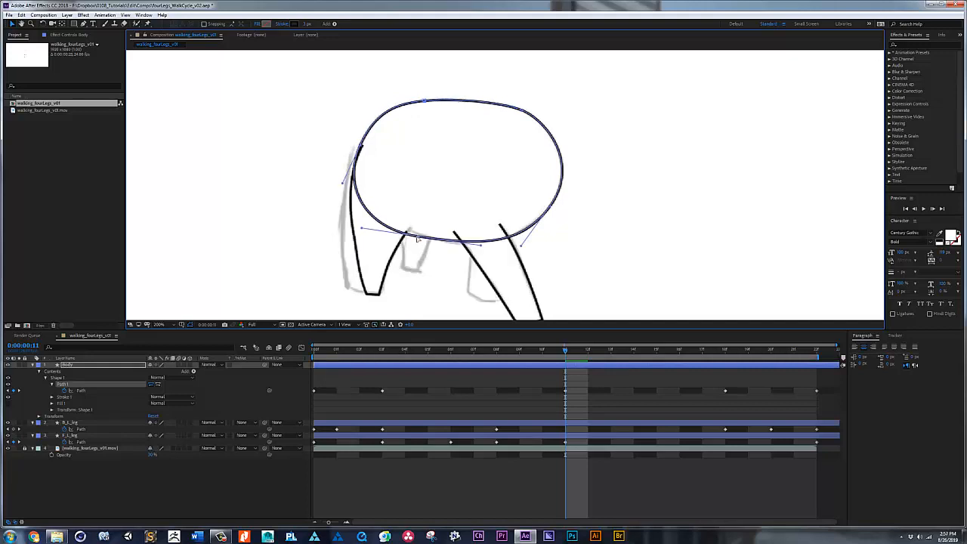
pyautogui.moveTo(480, 245); pyautogui.dragTo(485, 249)
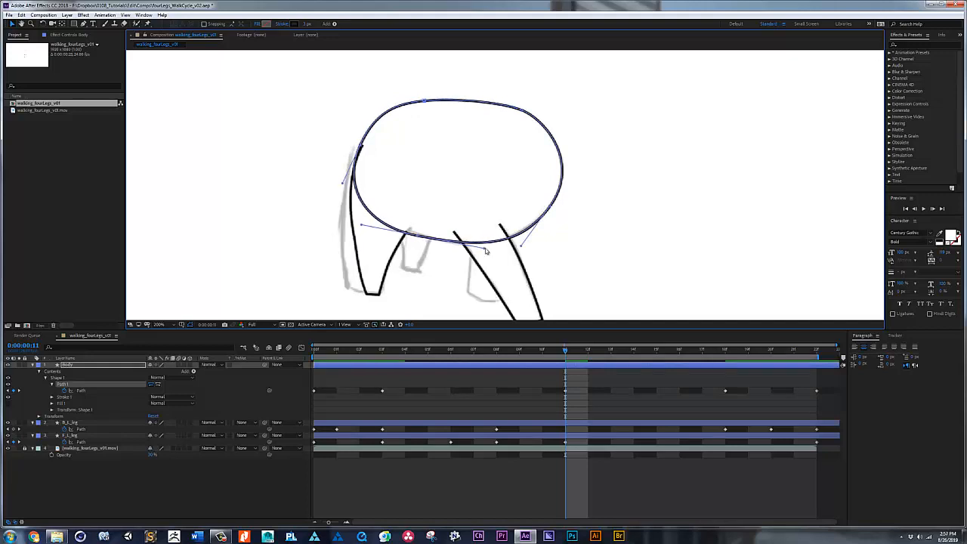
# Step: Play back the walk cycle with the sketch footage shown and again with it hidden
pyautogui.press('space')
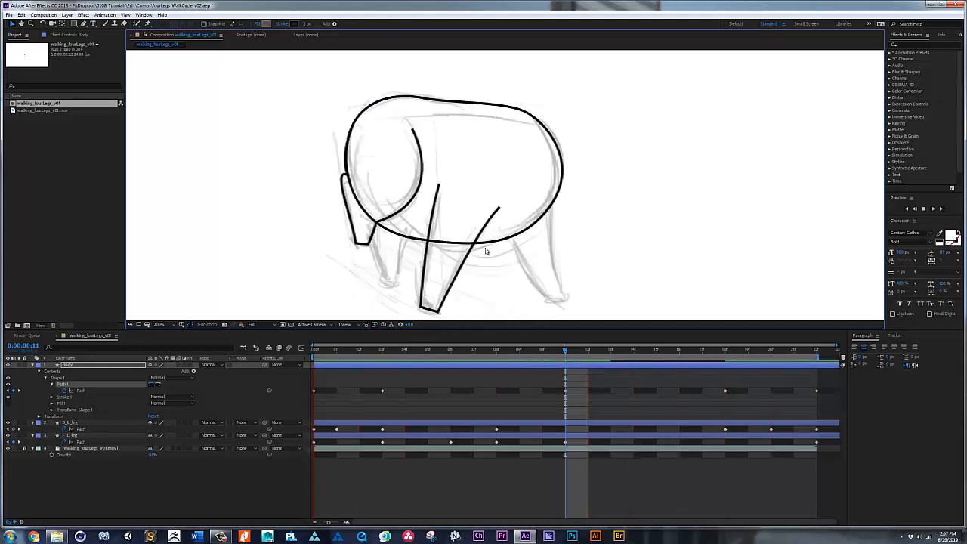
pyautogui.press('space')
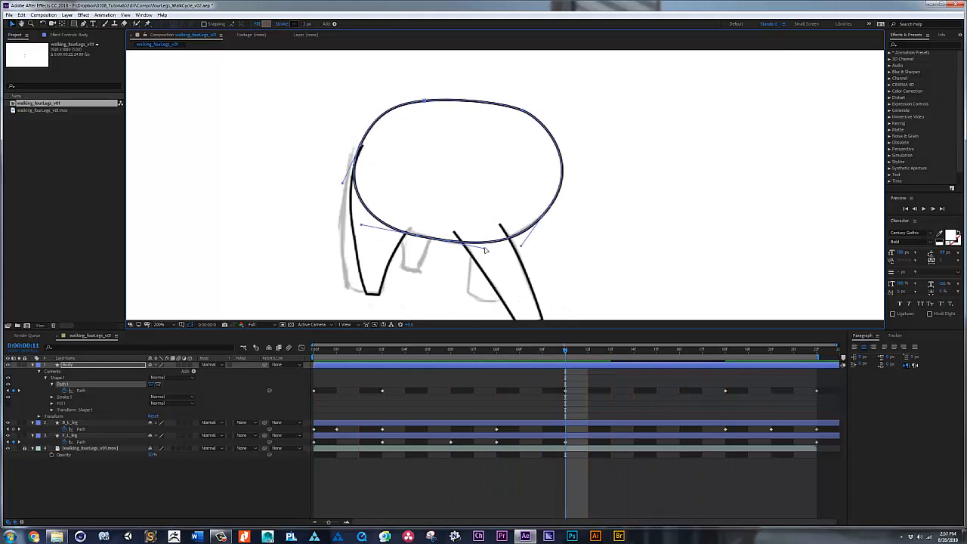
pyautogui.click(9, 448)
pyautogui.press('space')
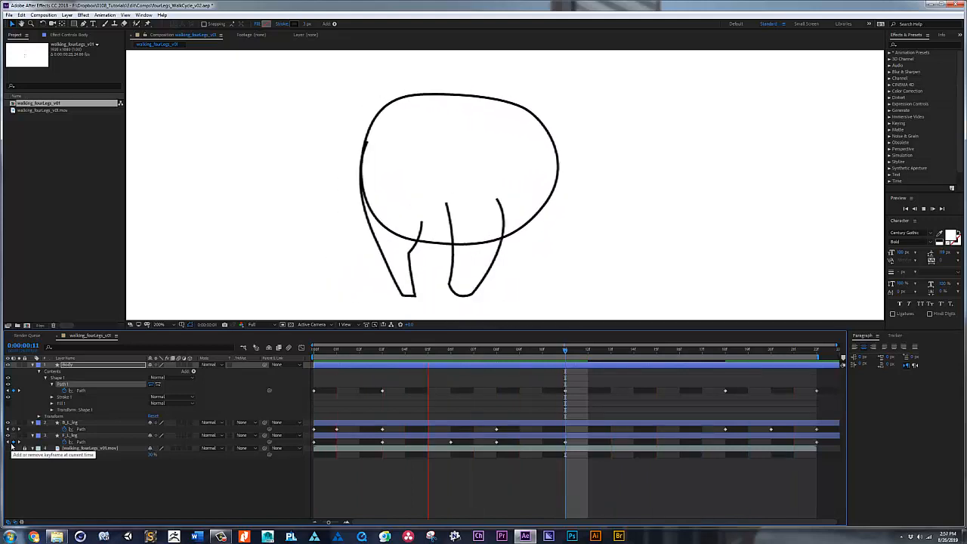
pyautogui.press('space')
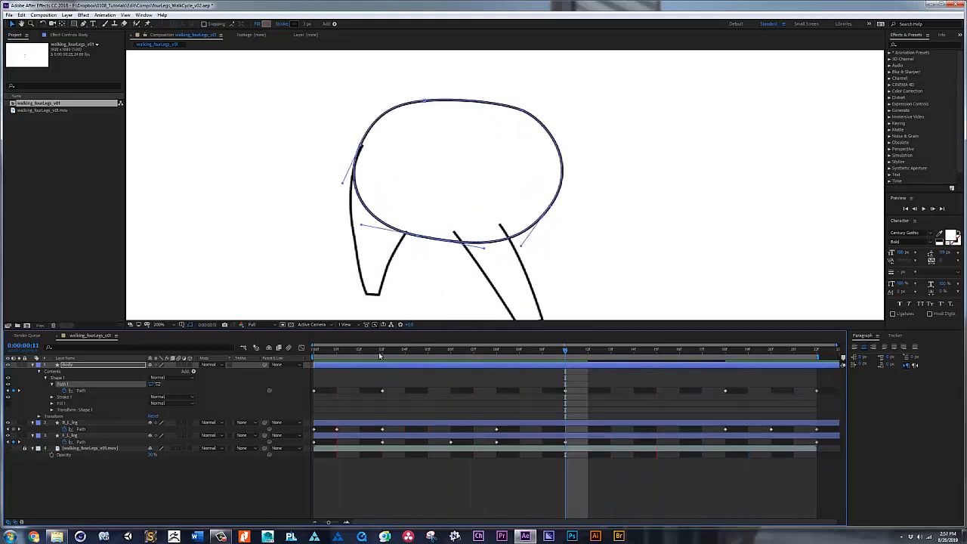
pyautogui.press('space')
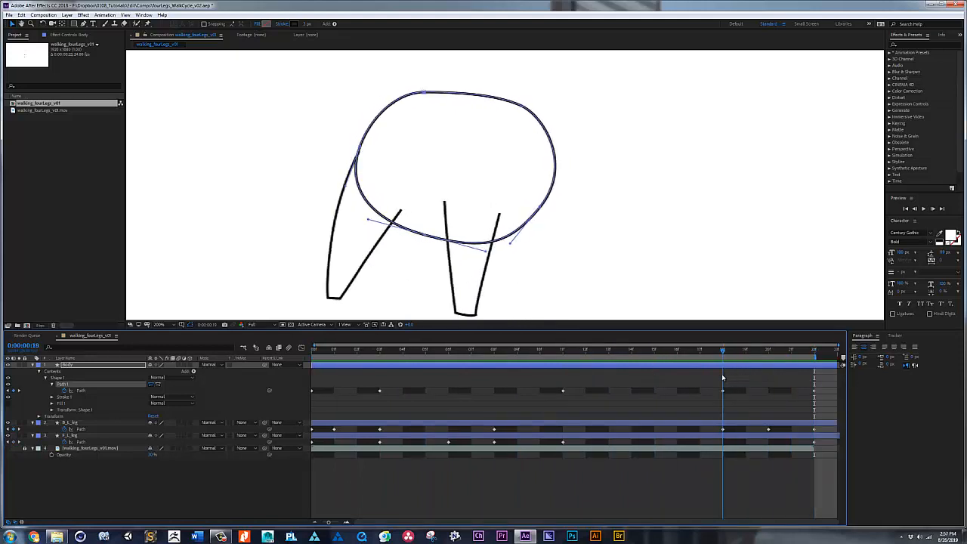
# Step: Try retiming the hind leg's path keyframes, shifting the frame 18 key one frame earlier and the frame 1 and 3 keys one frame later
pyautogui.moveTo(722, 377); pyautogui.dragTo(722, 382)
pyautogui.moveTo(783, 430)
pyautogui.mouseDown()
pyautogui.moveTo(701, 434)
pyautogui.moveTo(791, 439)
pyautogui.moveTo(772, 433)
pyautogui.mouseUp()
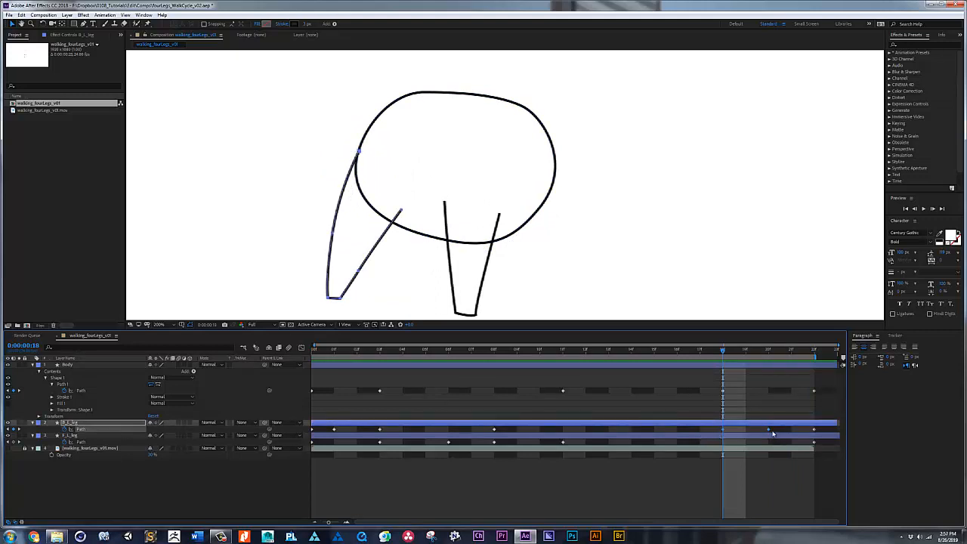
pyautogui.hotkey('alt', 'Left')
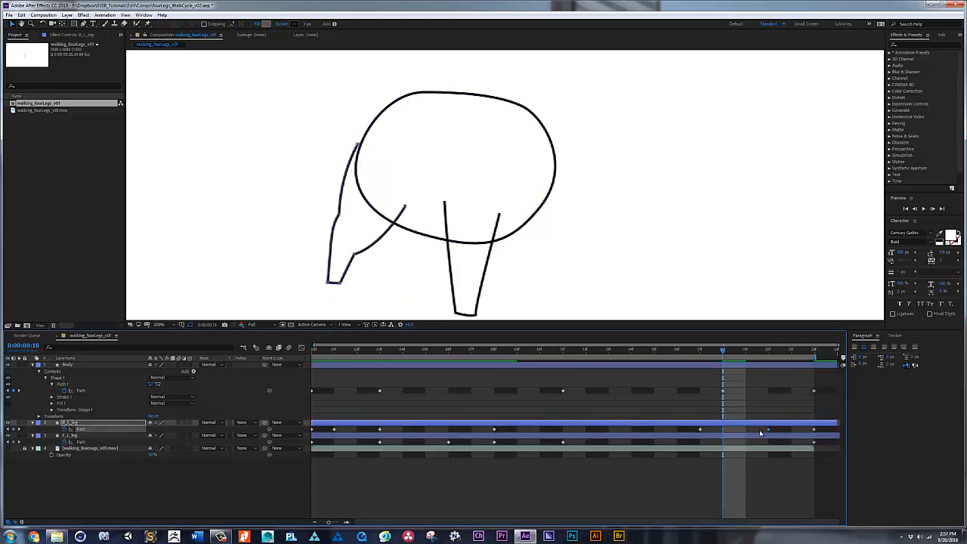
pyautogui.press('space')
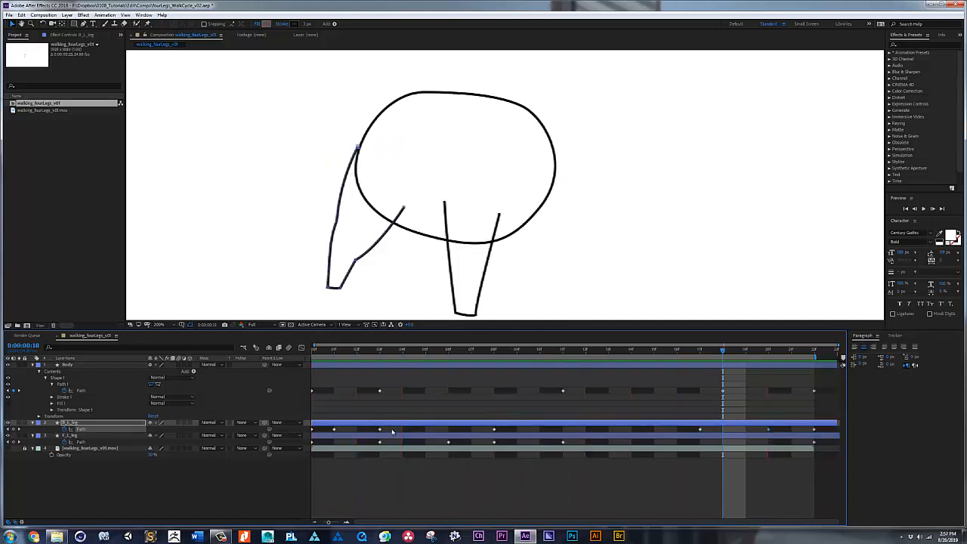
pyautogui.click(334, 430)
pyautogui.moveTo(345, 435); pyautogui.dragTo(379, 437)
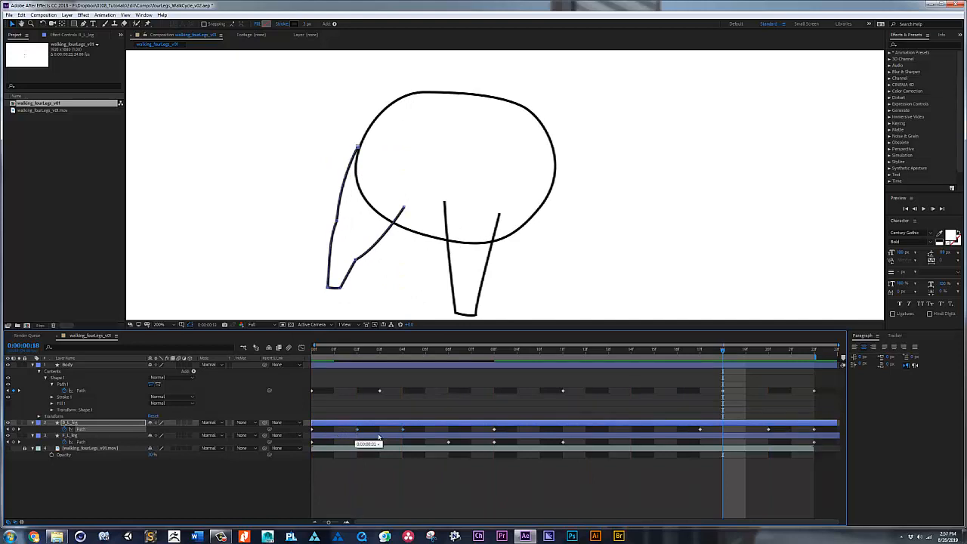
pyautogui.press('space')
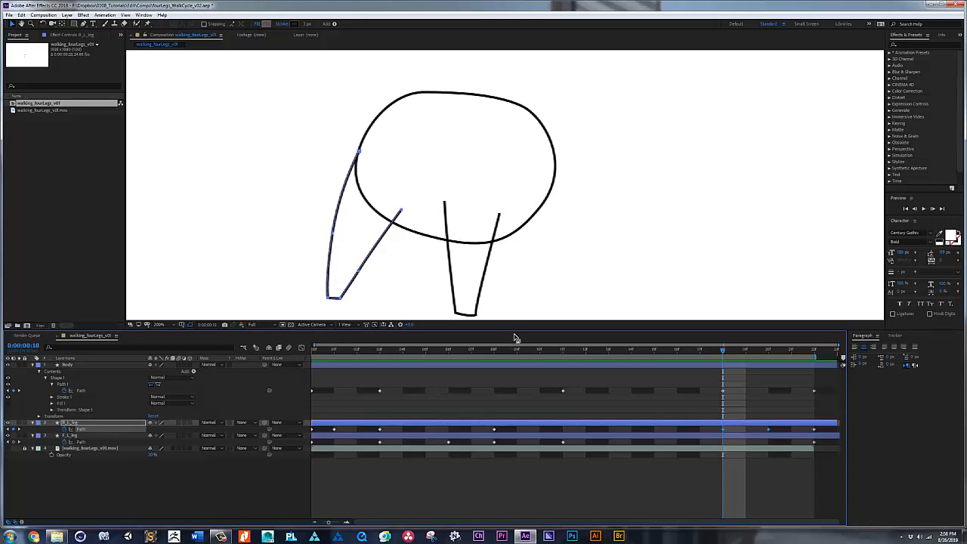
# Step: Return to frame 0 and turn the sketch footage's visibility back on
pyautogui.moveTo(509, 354); pyautogui.dragTo(295, 354)
pyautogui.click(7, 448)
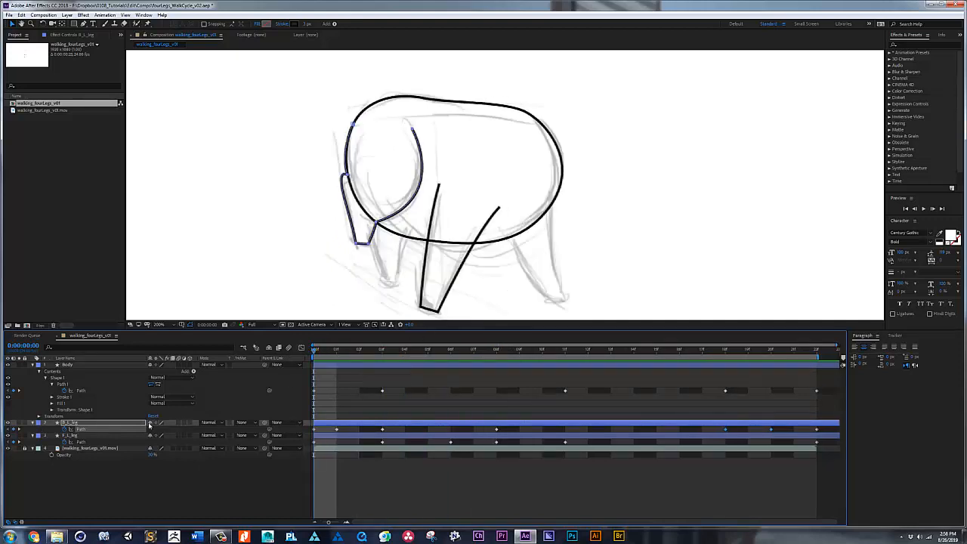
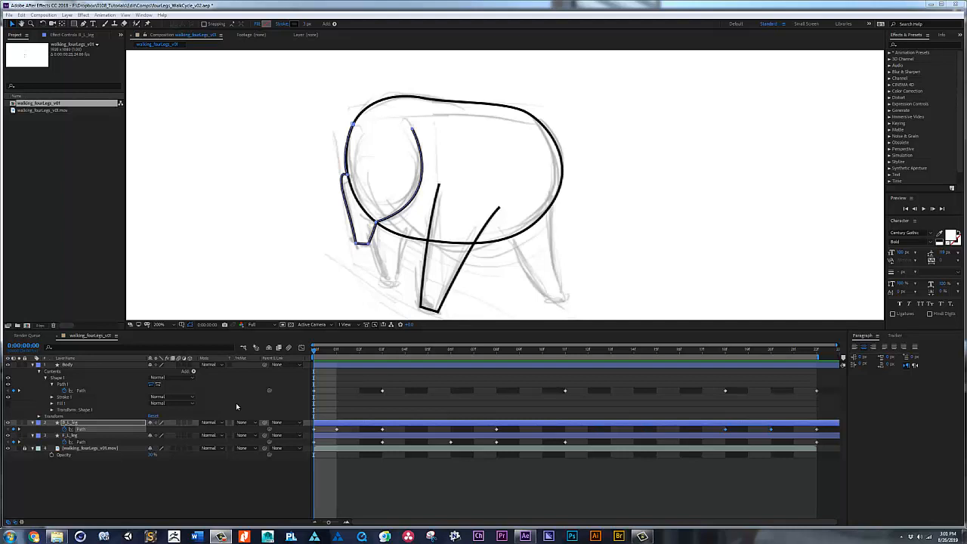
# Step: Trace the far front leg at frame 0 as an open Pen path on a new shape layer and name it F_R_Leg
pyautogui.click(370, 472)
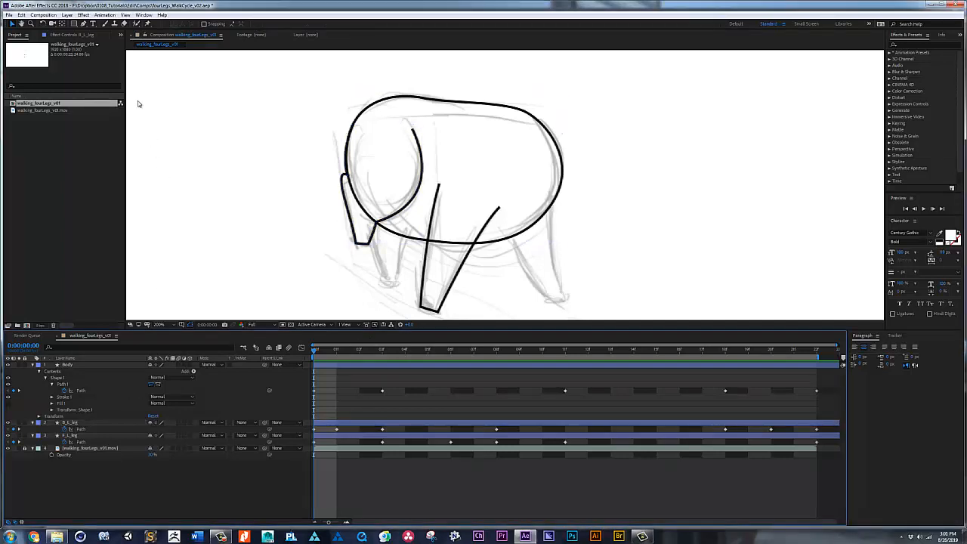
pyautogui.click(84, 25)
pyautogui.click(506, 228)
pyautogui.moveTo(549, 299); pyautogui.dragTo(572, 317)
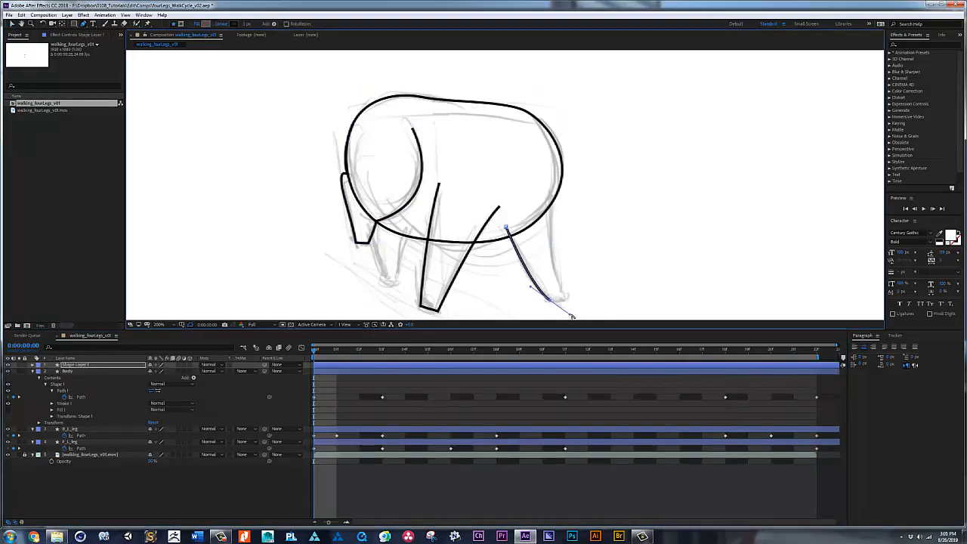
pyautogui.click(553, 195)
pyautogui.press('Return')
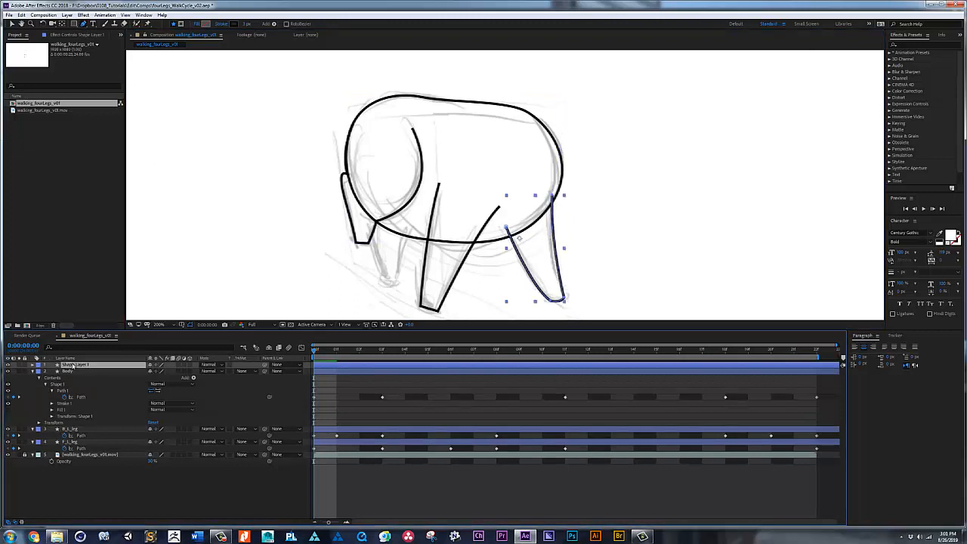
pyautogui.press('Return')
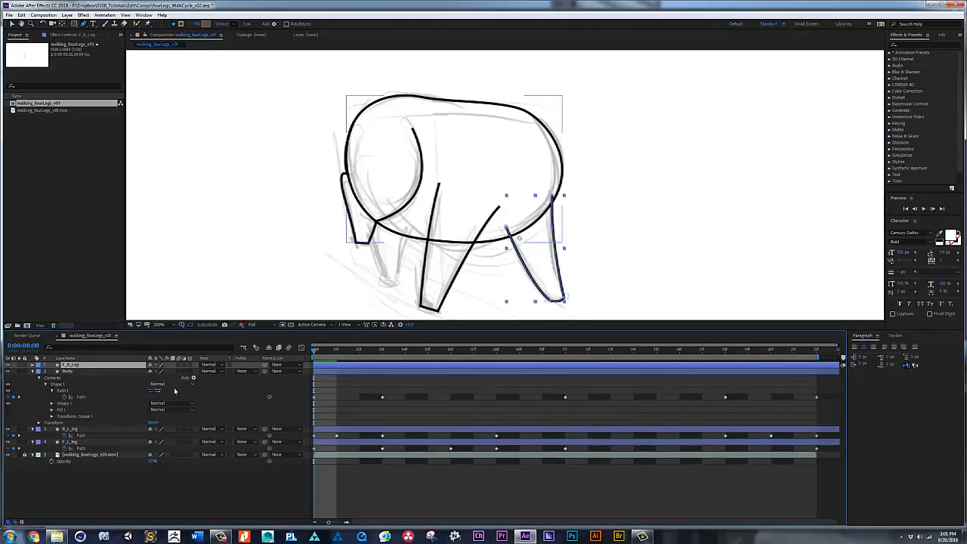
# Step: Start keyframing the F_R_Leg path at frame 0 and collapse the layers to only their keyframed properties
pyautogui.press('u')
pyautogui.press('u')
pyautogui.click(64, 391)
pyautogui.press('u')
pyautogui.click(80, 379)
pyautogui.press('u')
# Step: At frame 12, move the foot of the F_R_Leg path back onto the sketched foot
pyautogui.moveTo(314, 350); pyautogui.dragTo(587, 345)
pyautogui.click(579, 366)
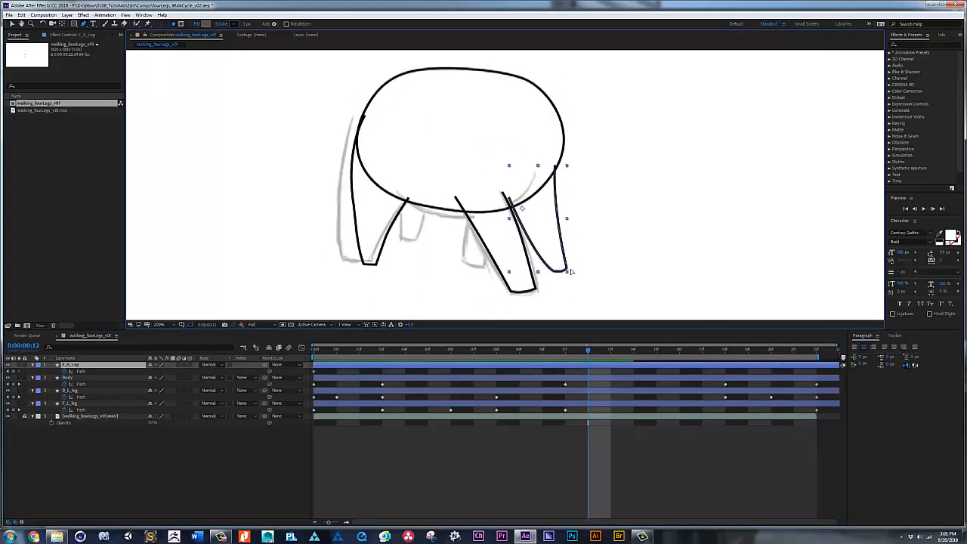
pyautogui.click(81, 371)
pyautogui.press('v')
pyautogui.moveTo(572, 277); pyautogui.dragTo(546, 261)
pyautogui.hotkey('ctrl', 't')
pyautogui.moveTo(561, 268); pyautogui.dragTo(473, 243)
pyautogui.press('Return')
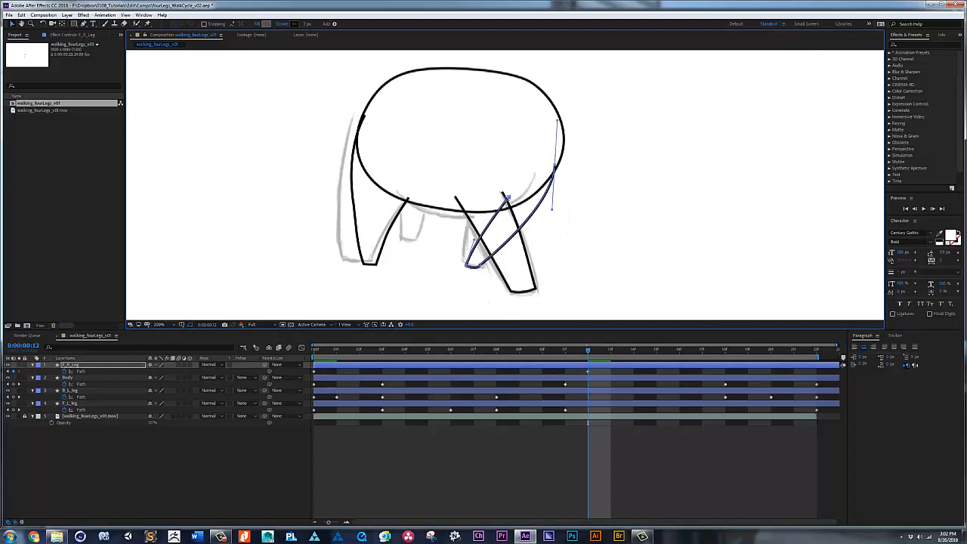
# Step: At frame 12, shift both upper ends of the F_R_Leg path back and adjust the curves of its sides
pyautogui.moveTo(508, 197); pyautogui.dragTo(473, 197)
pyautogui.click(521, 180)
pyautogui.moveTo(520, 167); pyautogui.dragTo(534, 168)
pyautogui.hotkey('ctrl', 'z')
pyautogui.click(521, 166)
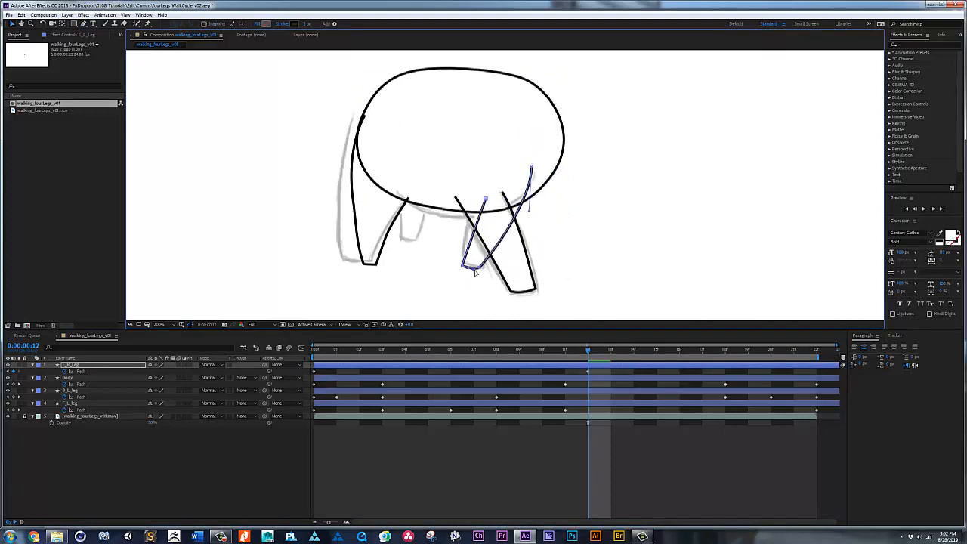
pyautogui.click(484, 199)
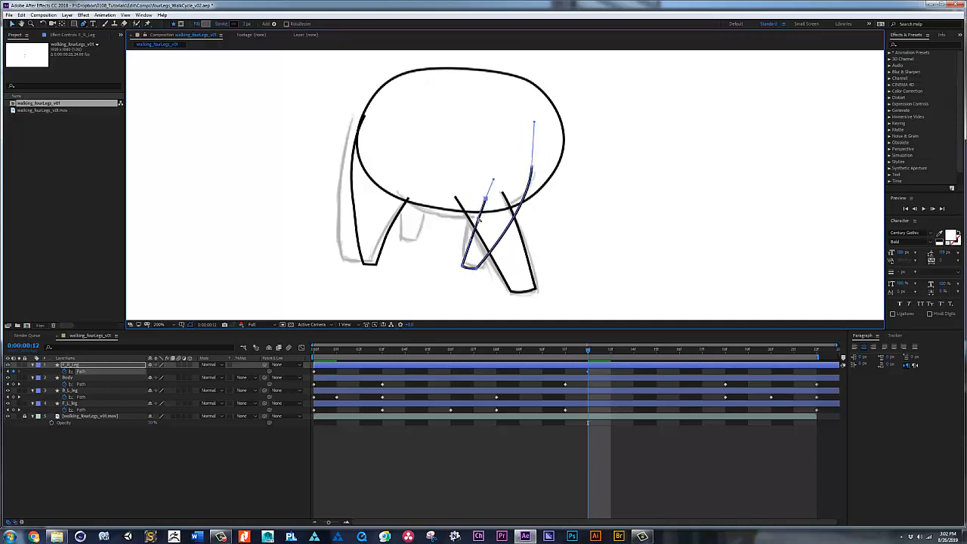
# Step: At frame 18, swing the F_R_Leg foot forward, bend both sides to match the sketch, and tilt the foot
pyautogui.press('space')
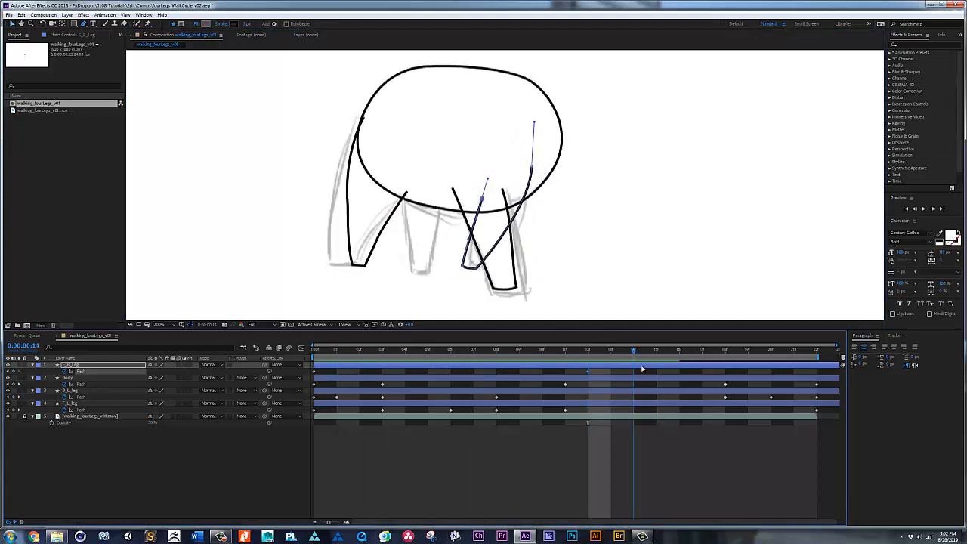
pyautogui.moveTo(740, 352); pyautogui.dragTo(729, 352)
pyautogui.press('v')
pyautogui.moveTo(451, 255); pyautogui.dragTo(536, 270)
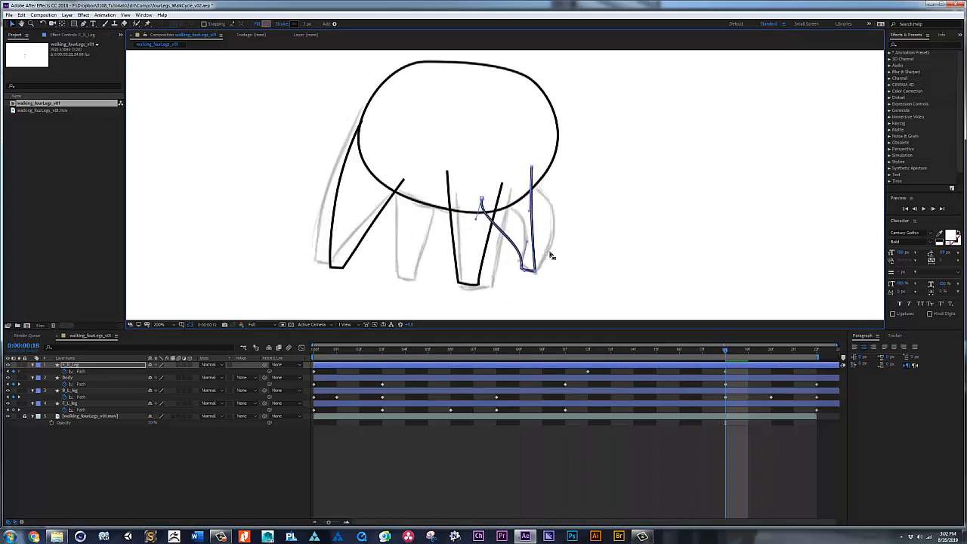
pyautogui.moveTo(527, 232); pyautogui.dragTo(584, 205)
pyautogui.moveTo(531, 167); pyautogui.dragTo(506, 201)
pyautogui.moveTo(500, 222); pyautogui.dragTo(533, 217)
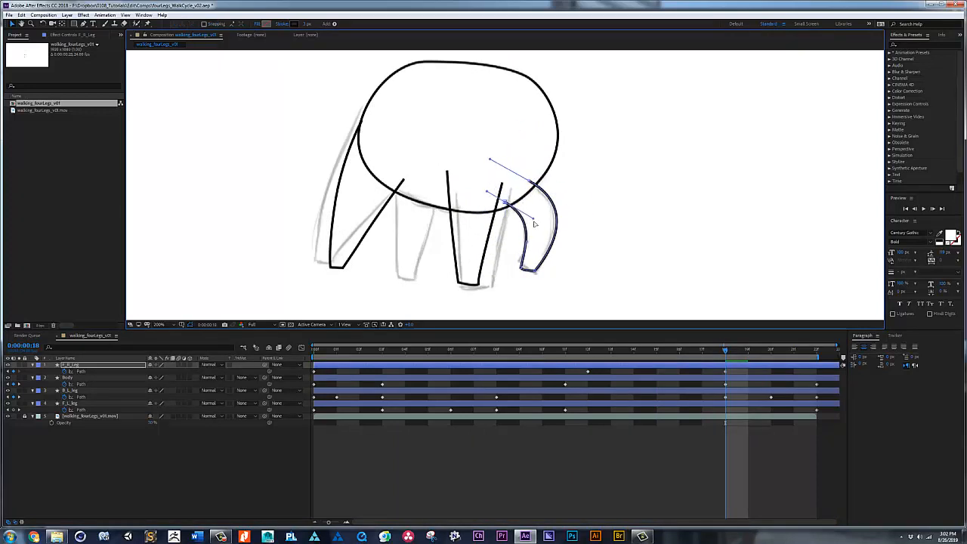
pyautogui.moveTo(511, 255); pyautogui.dragTo(534, 272)
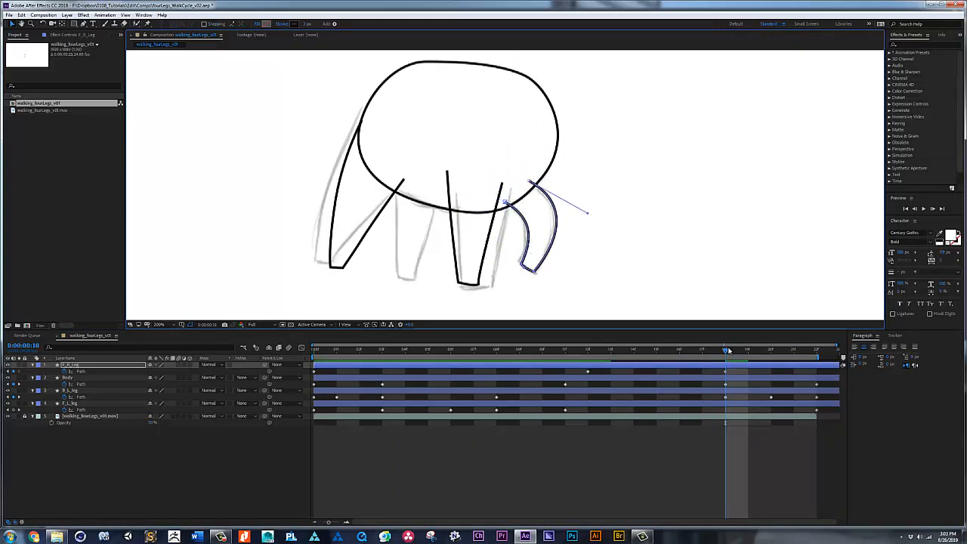
# Step: Play back the loop and try reposing the F_R_Leg foot in an extra keyframe around frame 19
pyautogui.press('space')
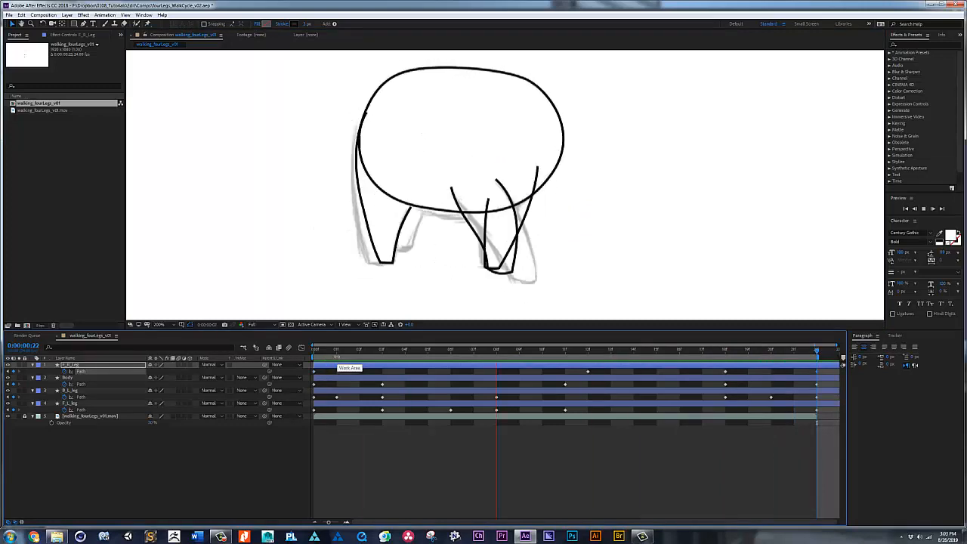
pyautogui.moveTo(336, 352); pyautogui.dragTo(748, 353)
pyautogui.moveTo(569, 258); pyautogui.dragTo(511, 283)
pyautogui.hotkey('ctrl', 't')
pyautogui.moveTo(578, 263); pyautogui.dragTo(566, 222)
pyautogui.press('space')
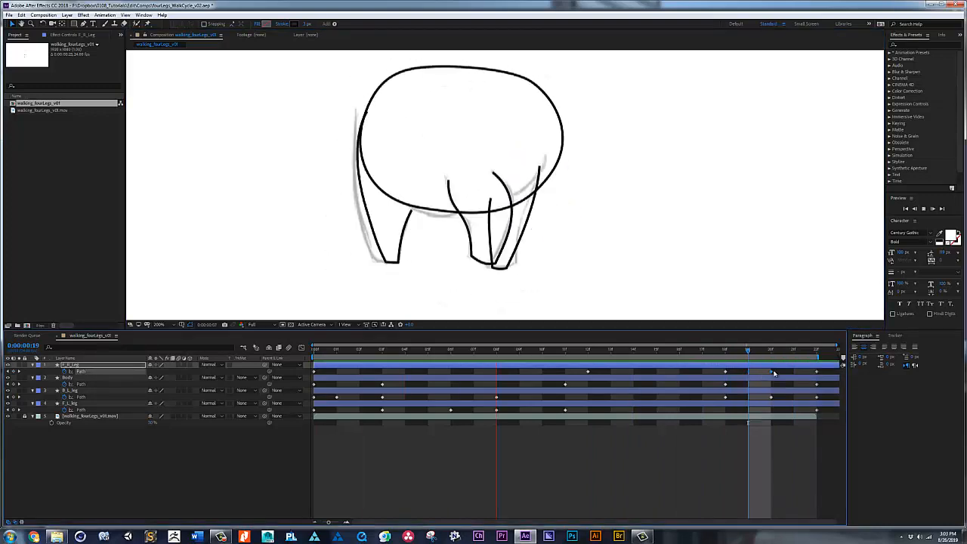
# Step: Show the rulers and place a horizontal guide at the ground level of the F_R_Leg foot
pyautogui.click(771, 352)
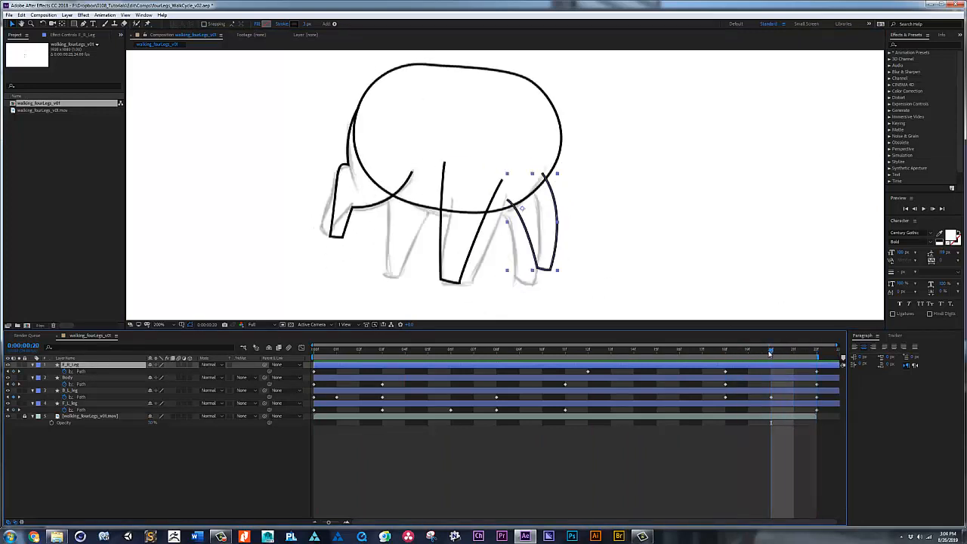
pyautogui.hotkey('ctrl', 'r')
pyautogui.moveTo(596, 53); pyautogui.dragTo(568, 272)
# Step: At frame 18, lift the F_R_Leg foot forward and above the guide, then reshape the bend of the leg
pyautogui.moveTo(772, 352); pyautogui.dragTo(726, 349)
pyautogui.press('g')
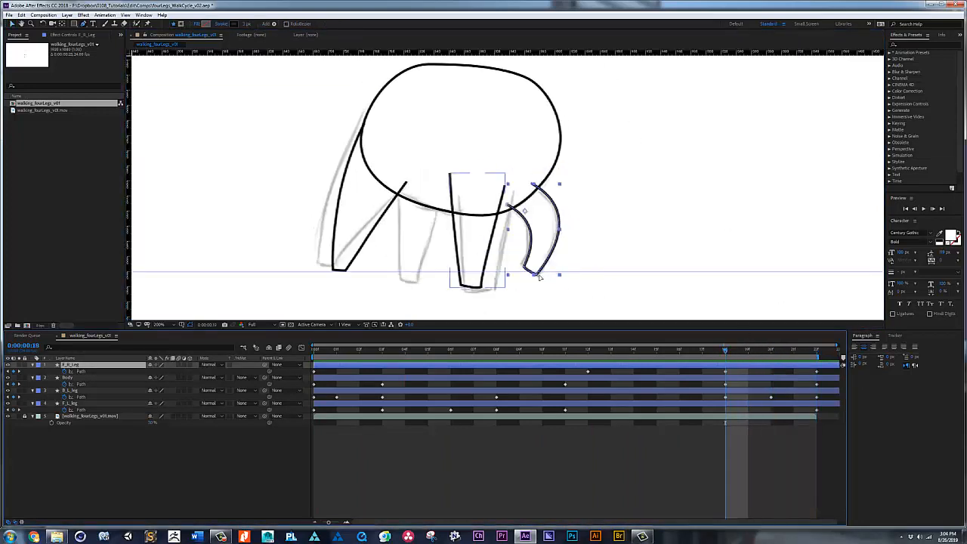
pyautogui.click(538, 276)
pyautogui.press('v')
pyautogui.moveTo(537, 267); pyautogui.dragTo(580, 256)
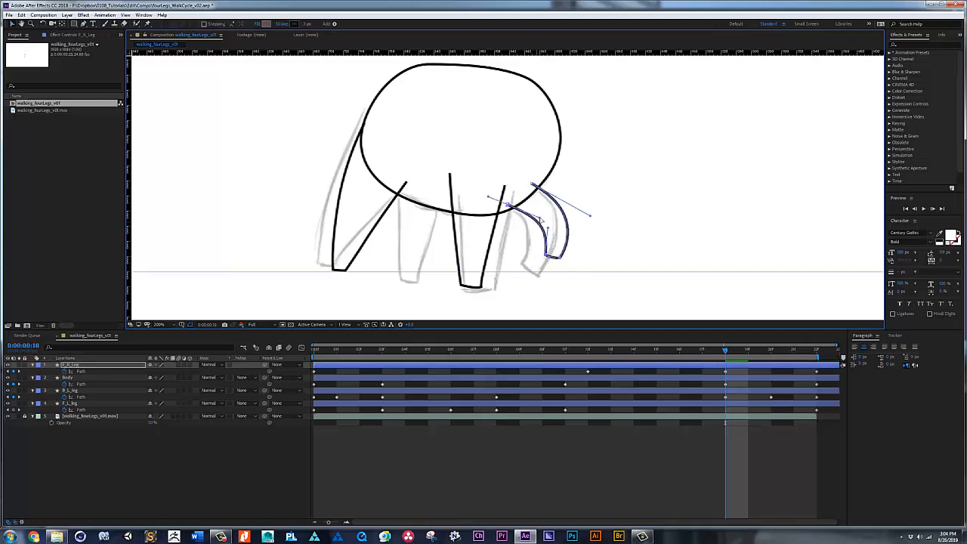
# Step: Keyframe a bent in-between pose of F_R_Leg at frame 15 and play back the cycle
pyautogui.moveTo(726, 349)
pyautogui.mouseDown()
pyautogui.moveTo(772, 349)
pyautogui.moveTo(648, 340)
pyautogui.moveTo(657, 347)
pyautogui.mouseUp()
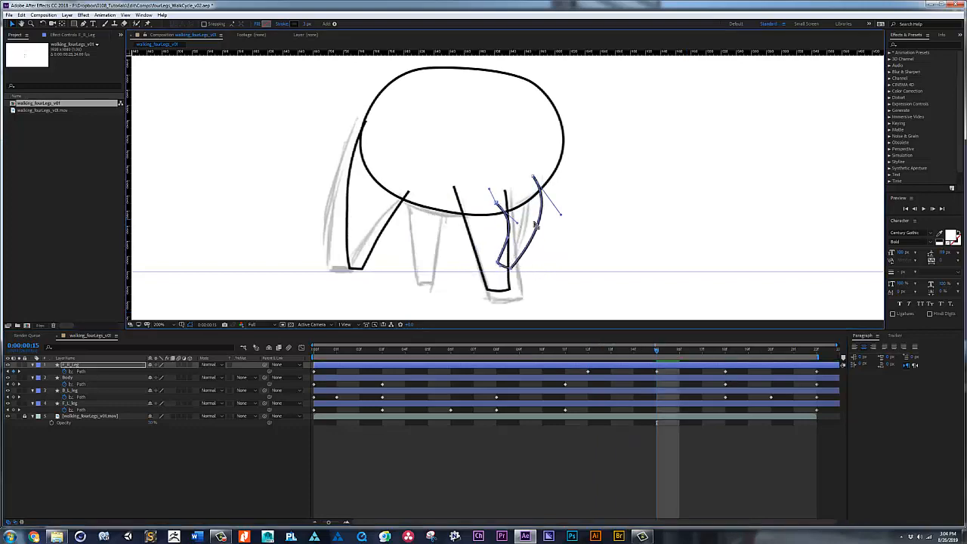
pyautogui.click(771, 349)
pyautogui.press('space')
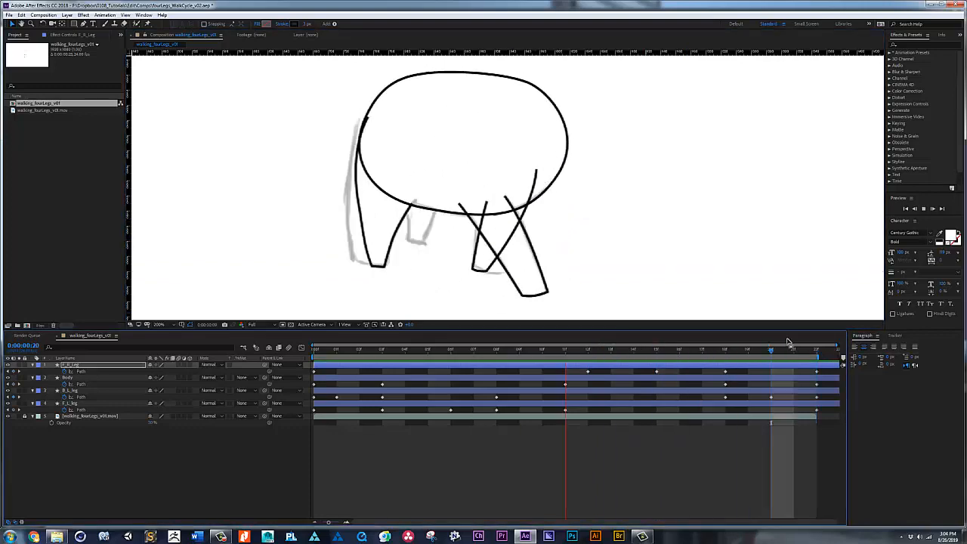
# Step: At frame 19, plant the F_R_Leg foot on the guide, straighten the leg's sides, and play back the cycle
pyautogui.press('space')
pyautogui.moveTo(770, 350); pyautogui.dragTo(758, 354)
pyautogui.moveTo(565, 260); pyautogui.dragTo(565, 272)
pyautogui.moveTo(581, 215); pyautogui.dragTo(528, 229)
pyautogui.moveTo(546, 249); pyautogui.dragTo(539, 255)
pyautogui.press('space')
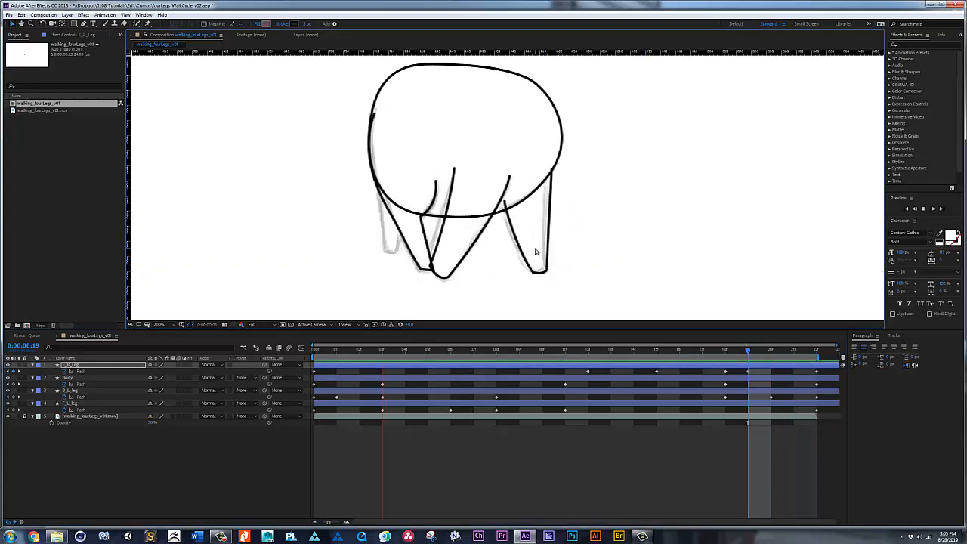
# Step: At frame 19, nudge the outer upper end of F_R_Leg onto the body outline and play back the cycle
pyautogui.press('space')
pyautogui.press('pageup')
pyautogui.press('pageup')
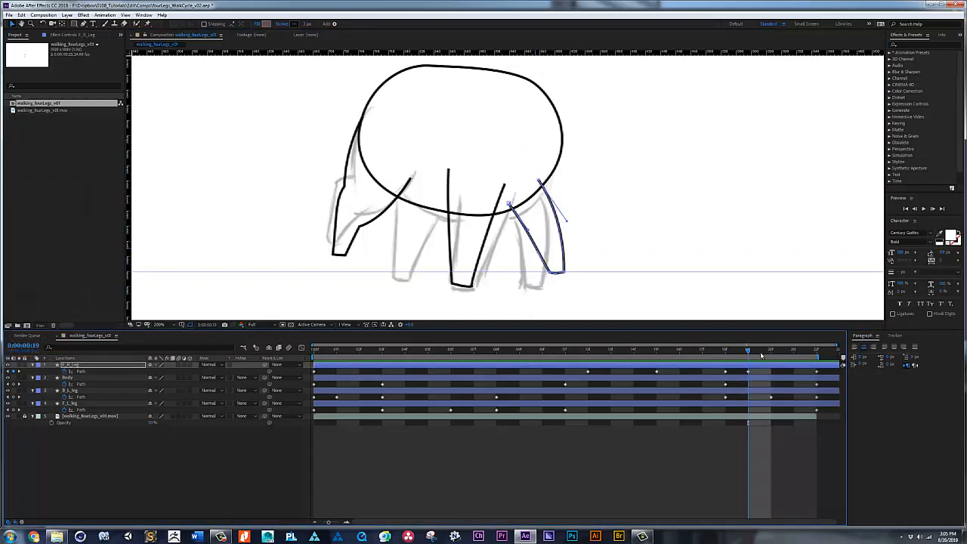
pyautogui.click(749, 353)
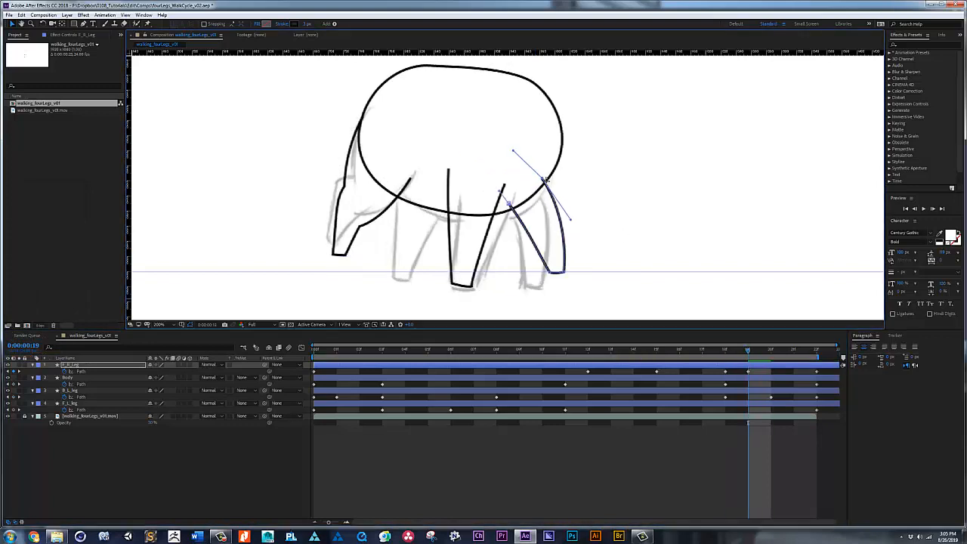
pyautogui.click(816, 352)
pyautogui.press('space')
# Step: Trace the far hind leg at frame 0 as an open Pen path on a new shape layer
pyautogui.press('Home')
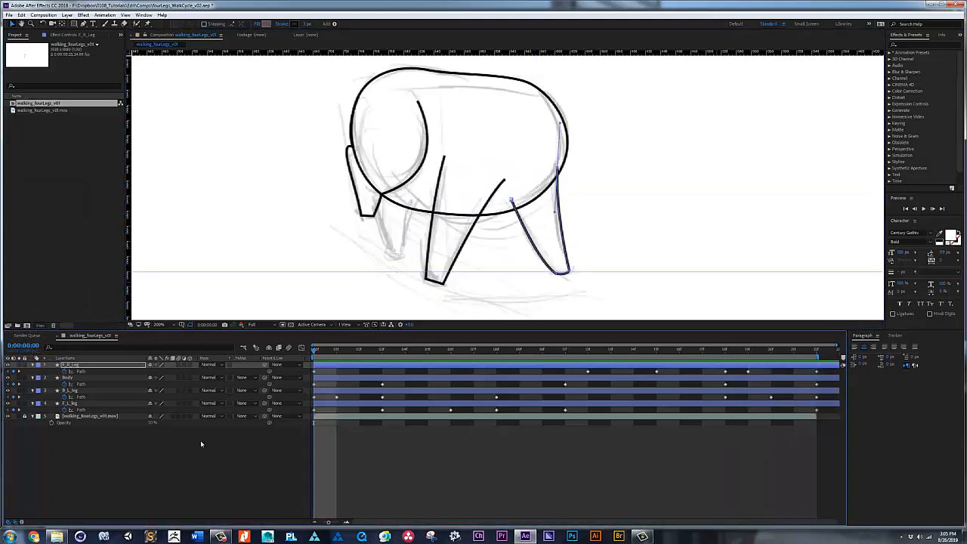
pyautogui.click(201, 445)
pyautogui.click(84, 24)
pyautogui.click(368, 168)
pyautogui.moveTo(389, 251); pyautogui.dragTo(392, 258)
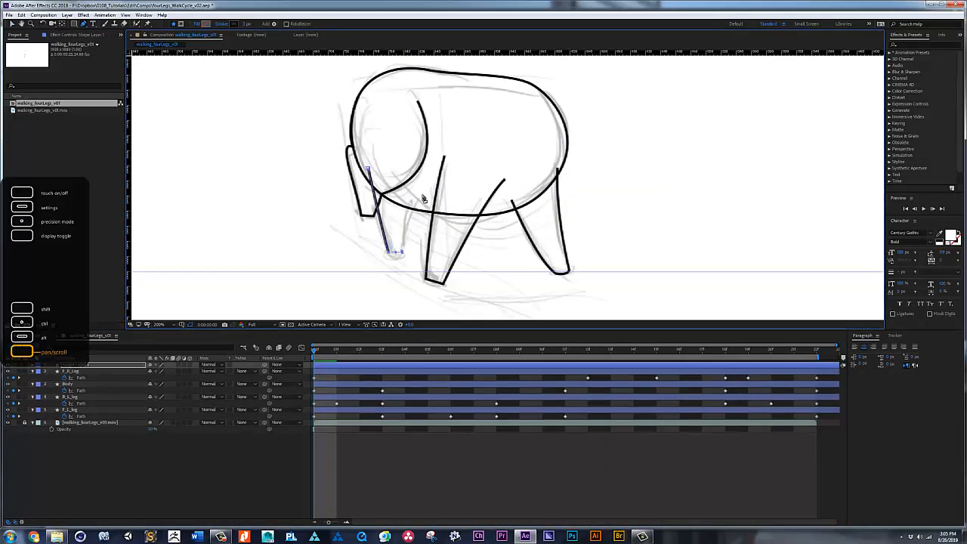
pyautogui.moveTo(424, 178); pyautogui.dragTo(423, 176)
# Step: Rename the new hind leg layer B_R_Leg and save the project
pyautogui.click(69, 366)
pyautogui.press('Return')
pyautogui.write('B')
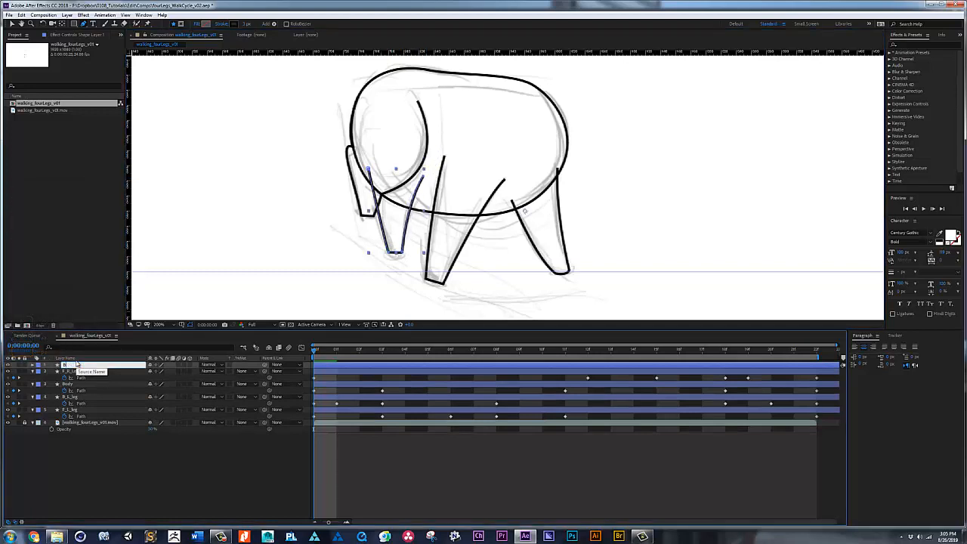
pyautogui.write('_R_Leg')
pyautogui.press('Return')
pyautogui.hotkey('ctrl', 's')
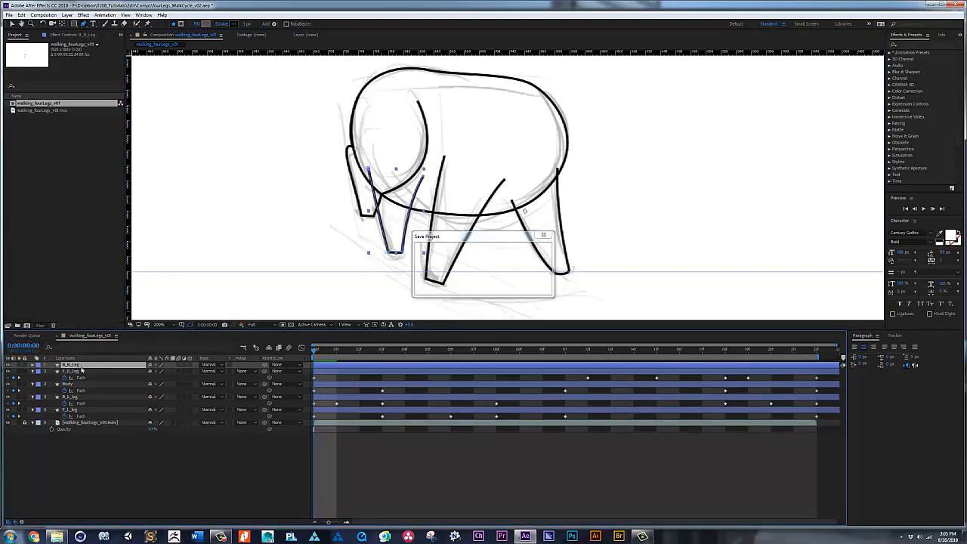
# Step: Start keyframing the B_R_Leg path at frame 0 and move its foot back at frame 5
pyautogui.press('u')
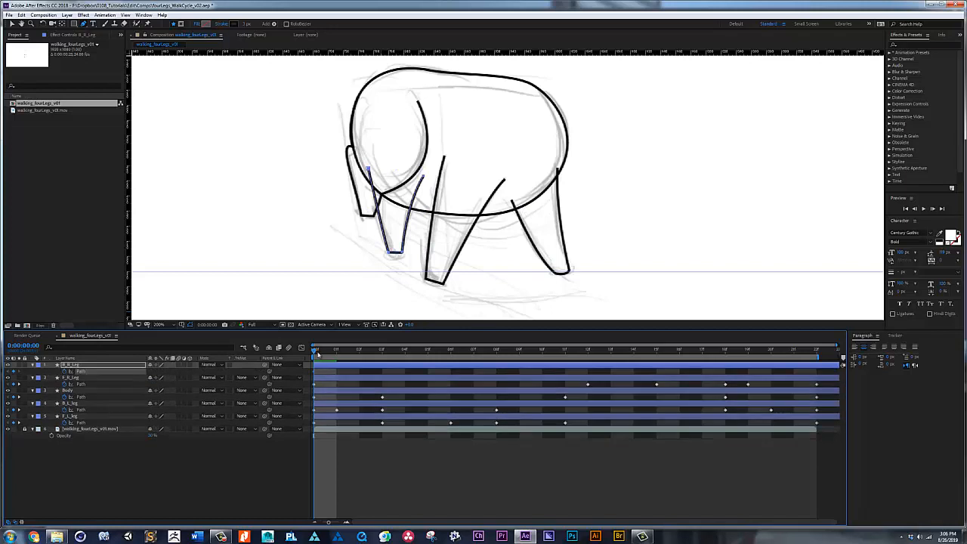
pyautogui.moveTo(318, 354)
pyautogui.mouseDown()
pyautogui.moveTo(518, 355)
pyautogui.moveTo(423, 356)
pyautogui.moveTo(456, 359)
pyautogui.moveTo(433, 356)
pyautogui.mouseUp()
pyautogui.press('v')
pyautogui.moveTo(380, 263); pyautogui.dragTo(395, 226)
pyautogui.hotkey('shift', 'Left')
# Step: Pose B_R_Leg at frame 12 with a forward, lifted foot and bent sides, and refine its pose at frame 10
pyautogui.moveTo(446, 354); pyautogui.dragTo(593, 354)
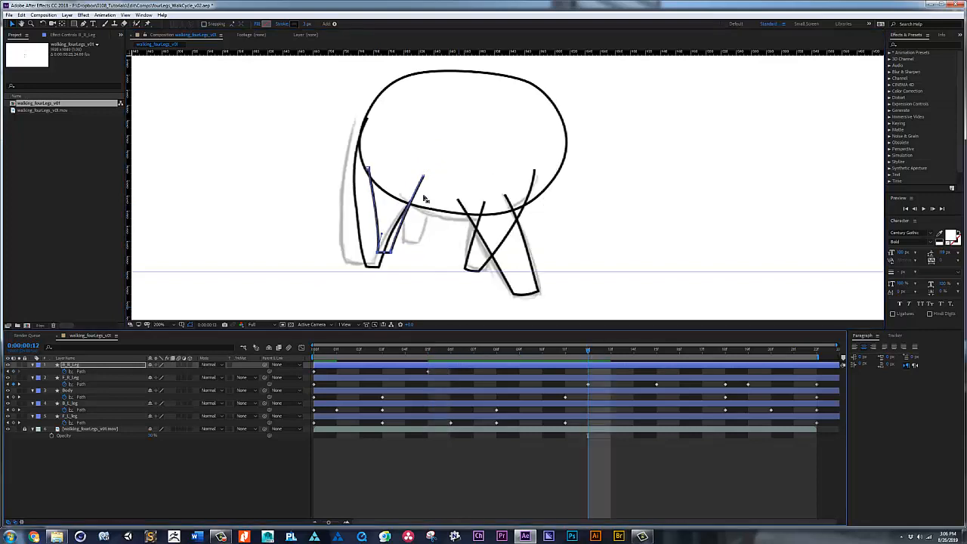
pyautogui.moveTo(402, 216); pyautogui.dragTo(449, 217)
pyautogui.moveTo(423, 176); pyautogui.dragTo(384, 163)
pyautogui.moveTo(405, 259); pyautogui.dragTo(372, 244)
pyautogui.moveTo(391, 252); pyautogui.dragTo(452, 184)
pyautogui.press('space')
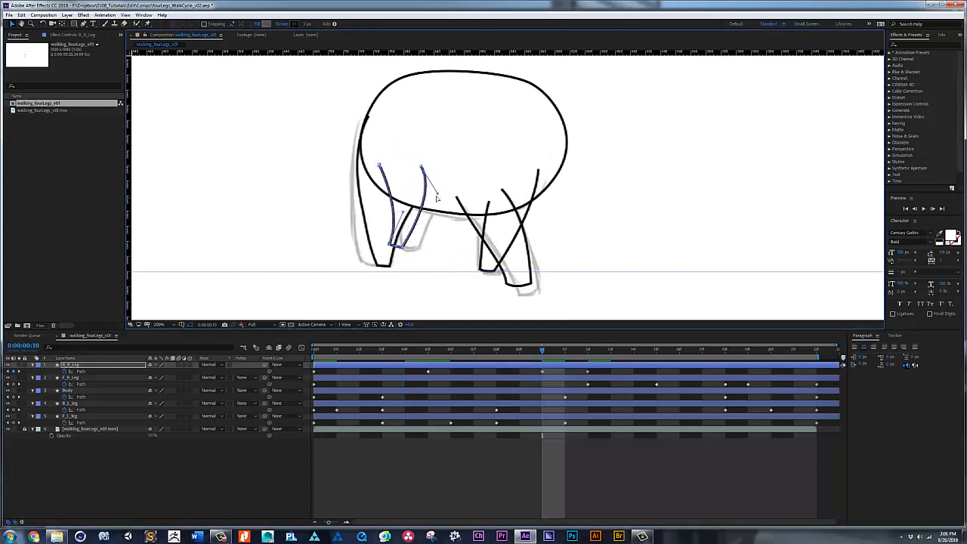
# Step: Close the B_R_Leg loop by repeating its frame 0 pose at frame 22, and play back the cycle
pyautogui.click(678, 352)
pyautogui.press('space')
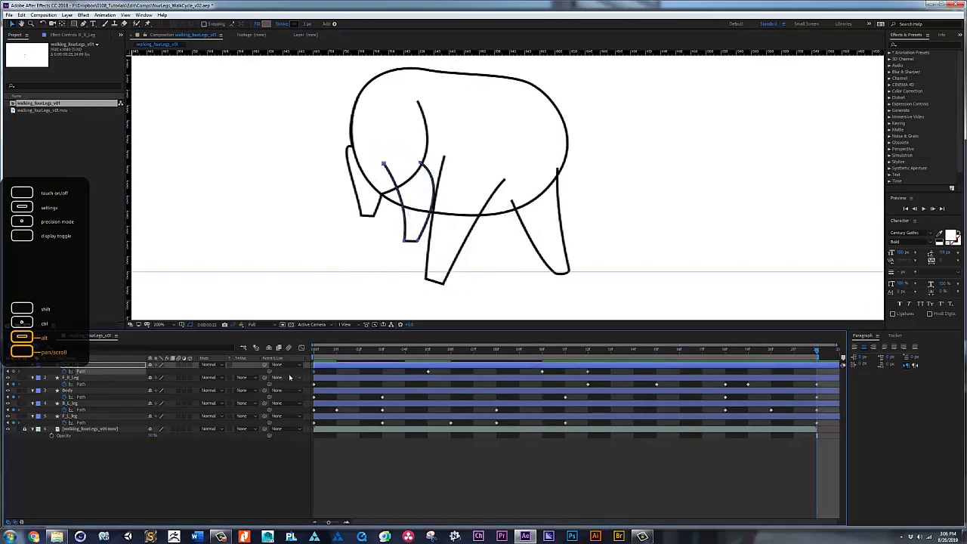
pyautogui.press('space')
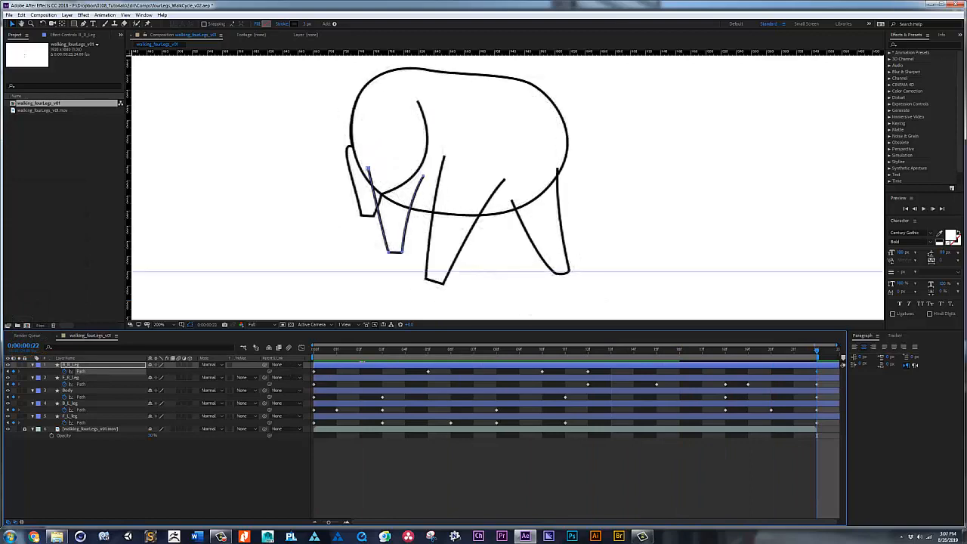
pyautogui.moveTo(316, 352); pyautogui.dragTo(640, 360)
pyautogui.click(816, 353)
# Step: Raise the guide to the B_R_Leg ground level and plant the foot on it with straightened sides at frame 14
pyautogui.moveTo(477, 271); pyautogui.dragTo(479, 253)
pyautogui.moveTo(589, 352); pyautogui.dragTo(640, 353)
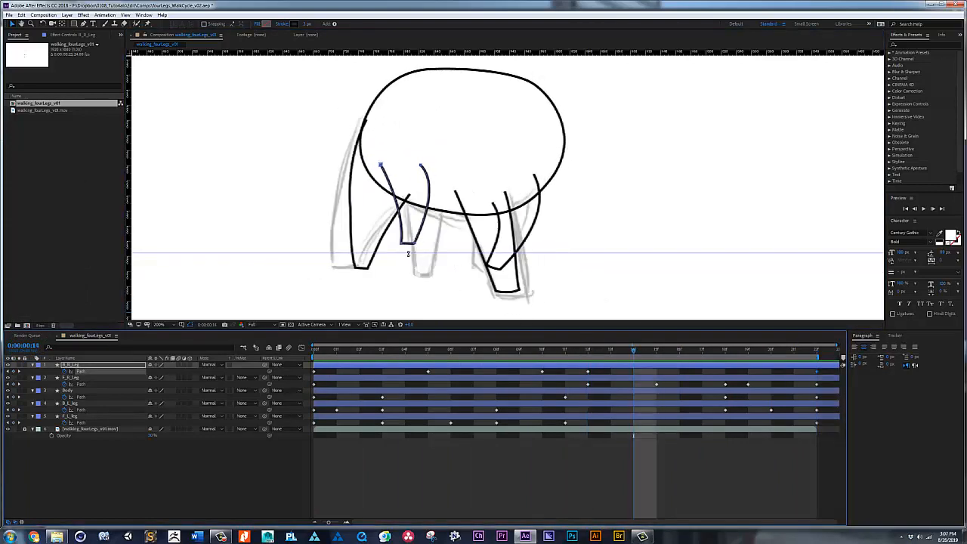
pyautogui.moveTo(391, 258); pyautogui.dragTo(427, 252)
pyautogui.moveTo(393, 197); pyautogui.dragTo(399, 223)
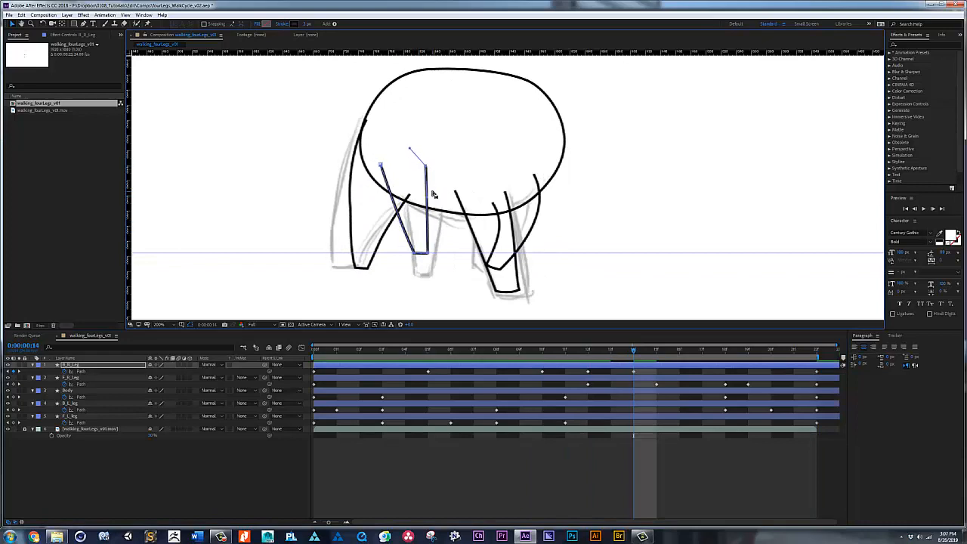
# Step: Play back the walk cycle with the sketch footage hidden
pyautogui.press('space')
pyautogui.press('space')
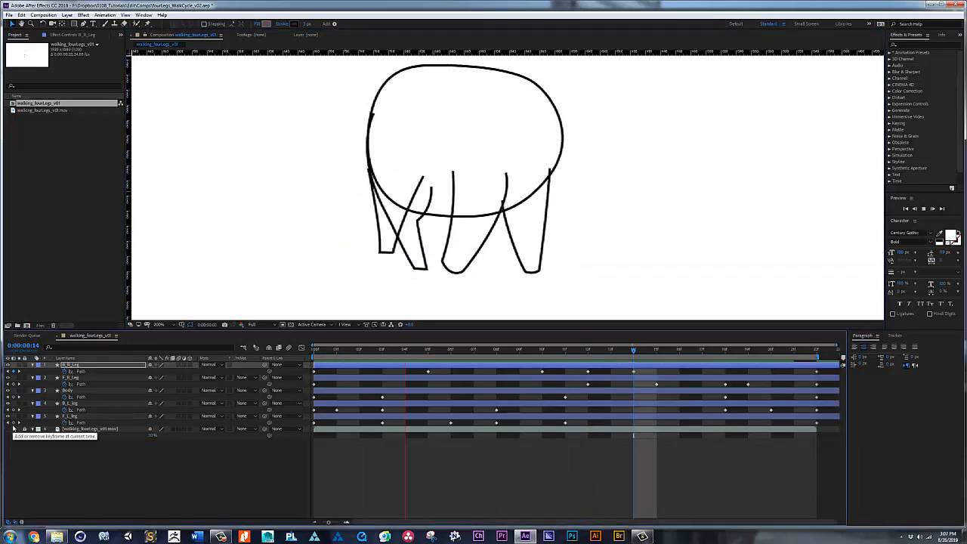
pyautogui.press('space')
# Step: Add a horizontal guide across the lower part of the body and bring up the B_R_Leg pose at frame 12
pyautogui.moveTo(473, 350); pyautogui.dragTo(314, 349)
pyautogui.moveTo(538, 53); pyautogui.dragTo(546, 215)
pyautogui.moveTo(335, 350)
pyautogui.mouseDown()
pyautogui.moveTo(634, 365)
pyautogui.moveTo(589, 350)
pyautogui.mouseUp()
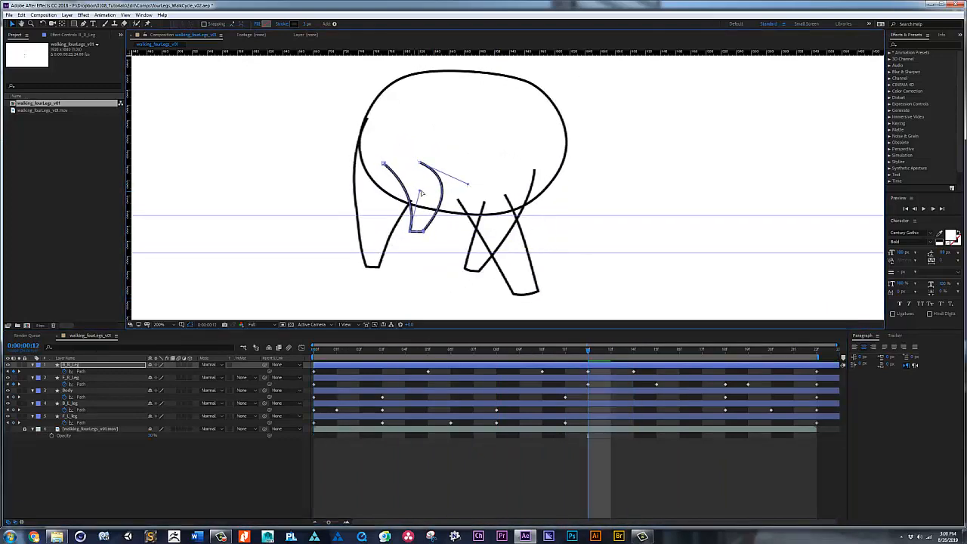
# Step: Retime the B_R_Leg path keyframes, moving the one at frame 14 to 15 and the one at frame 10 to 9
pyautogui.click(559, 348)
pyautogui.press('space')
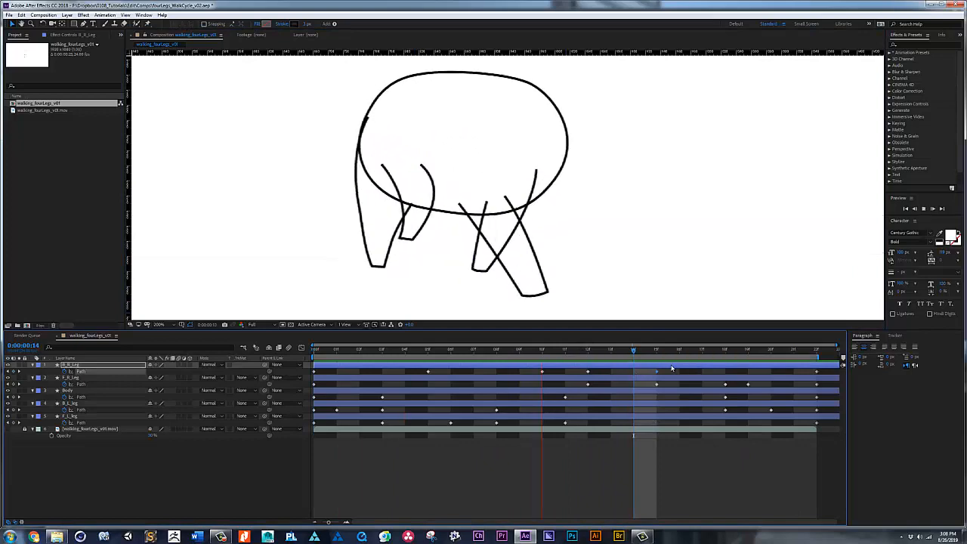
pyautogui.press('space')
pyautogui.click(543, 349)
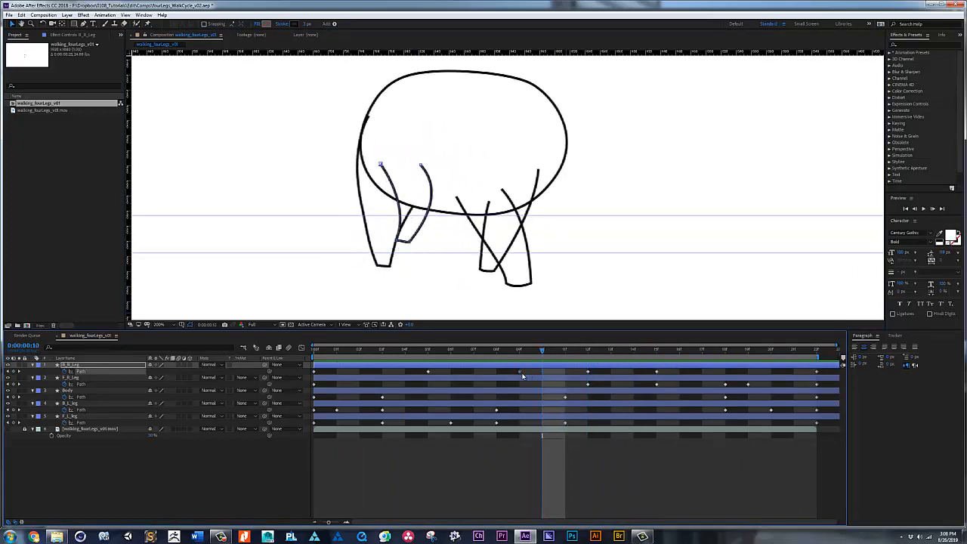
pyautogui.press('space')
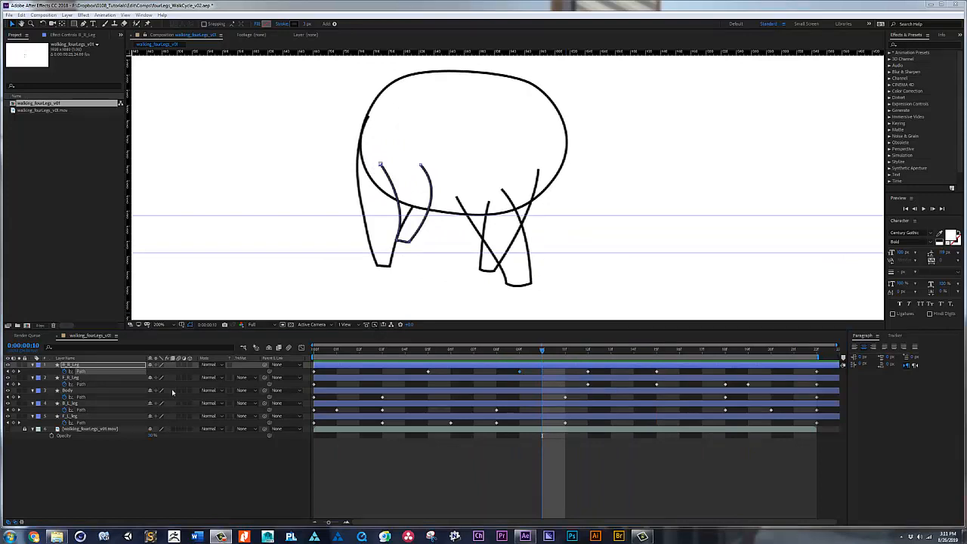
# Step: Hide the guides and play back the walk cycle from frame 0
pyautogui.moveTo(472, 352); pyautogui.dragTo(316, 372)
pyautogui.scroll(-1, 408, 262)
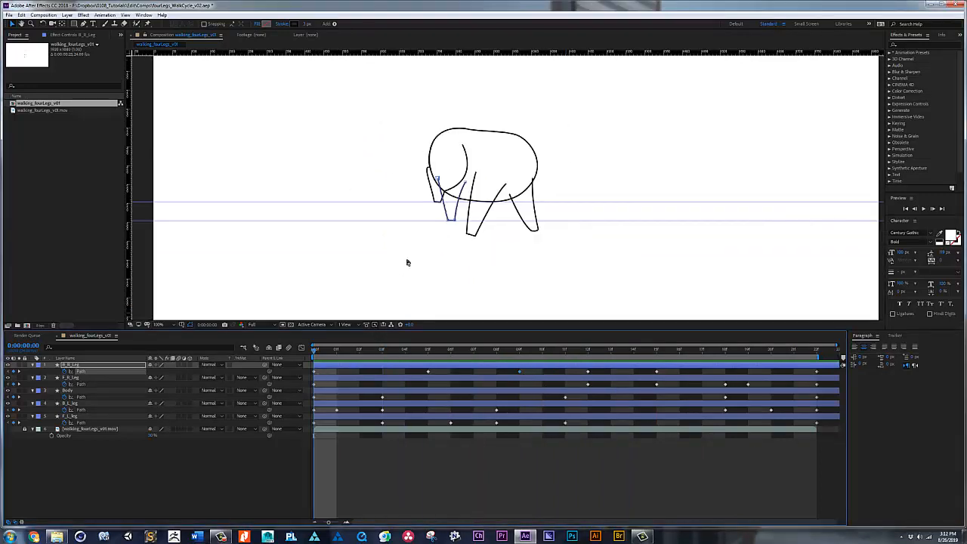
pyautogui.hotkey('ctrl', ';')
pyautogui.press('space')
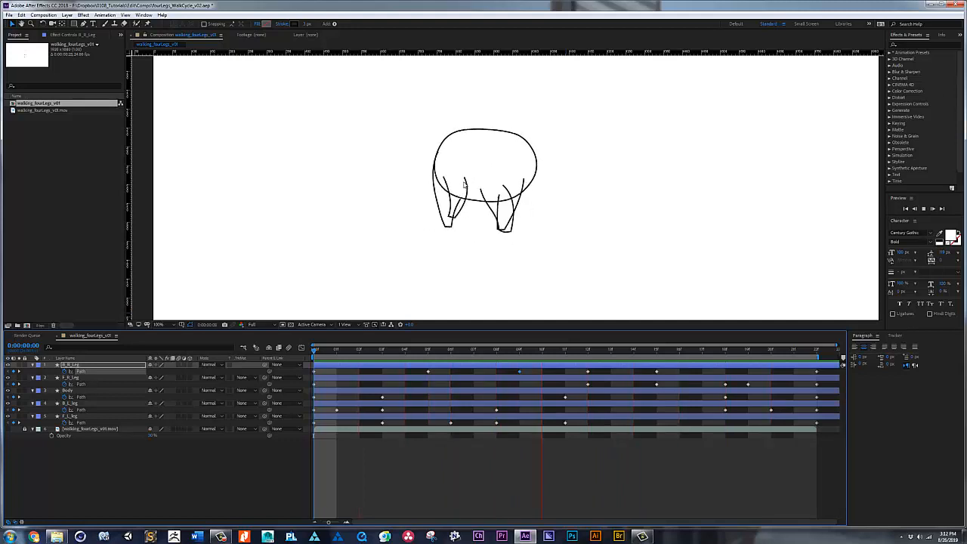
pyautogui.press('space')
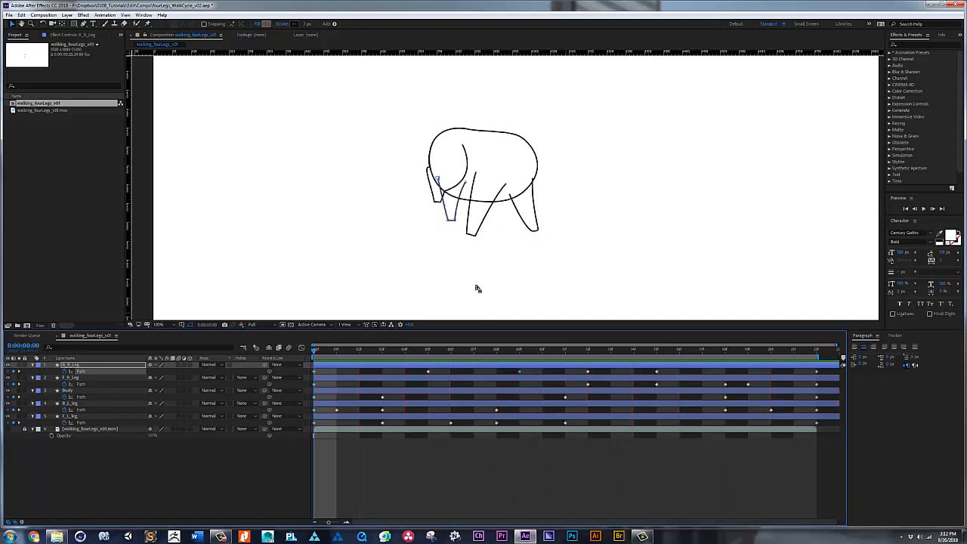
pyautogui.press('space')
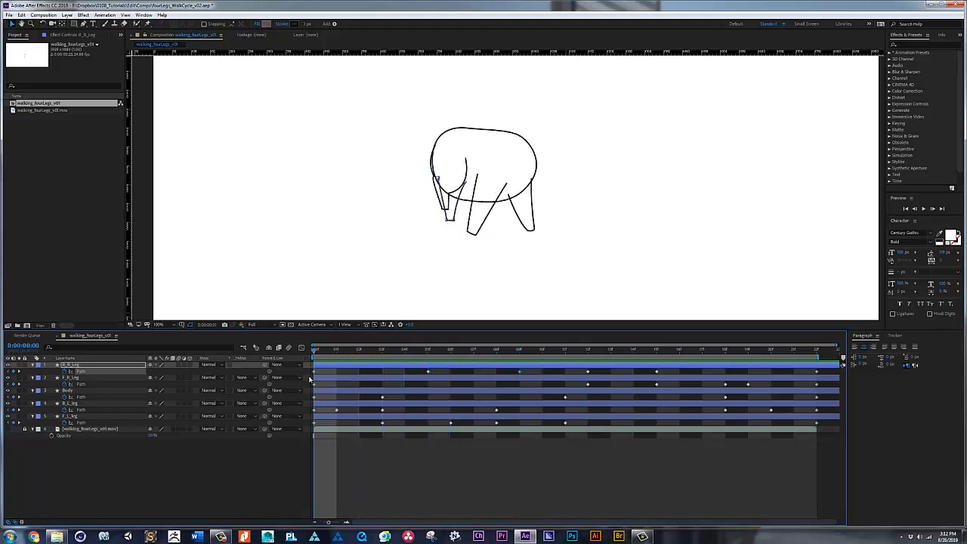
pyautogui.press('space')
# Step: Remove the Body layer's stroke and give it a solid color fill
pyautogui.click(78, 390)
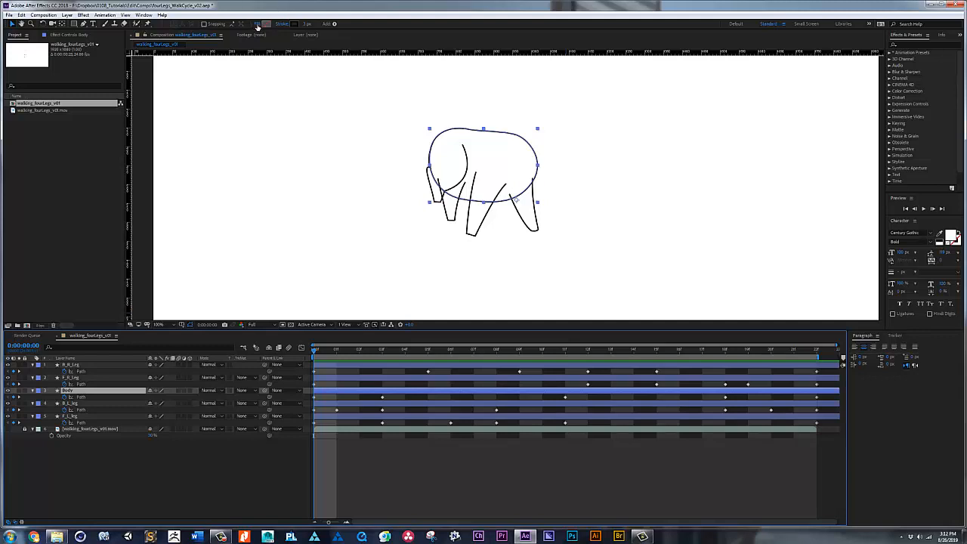
pyautogui.click(280, 24)
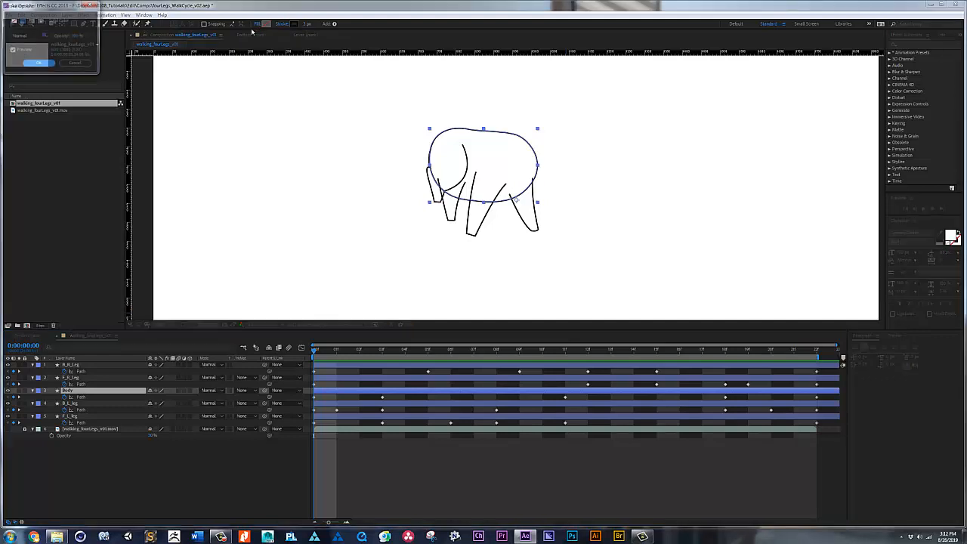
pyautogui.click(12, 23)
pyautogui.click(37, 65)
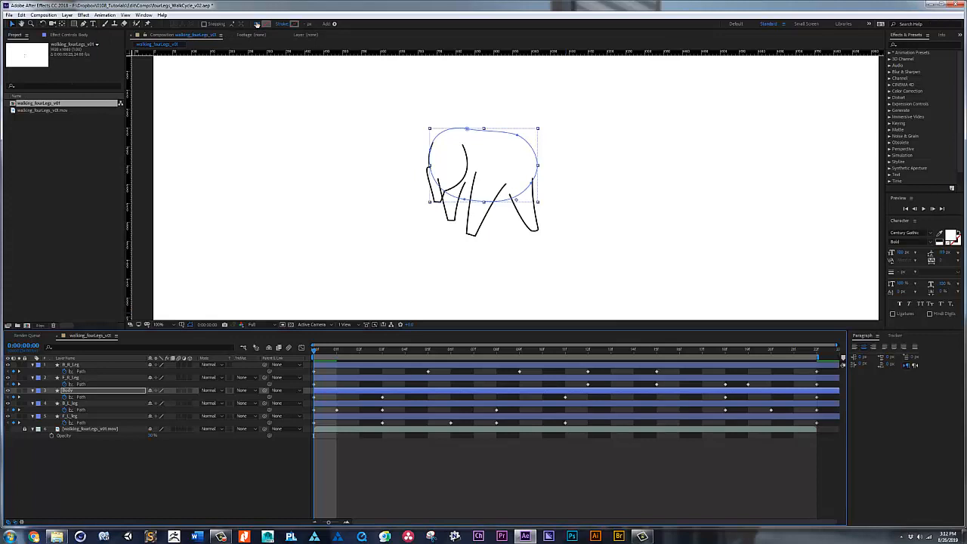
pyautogui.click(256, 24)
pyautogui.click(22, 21)
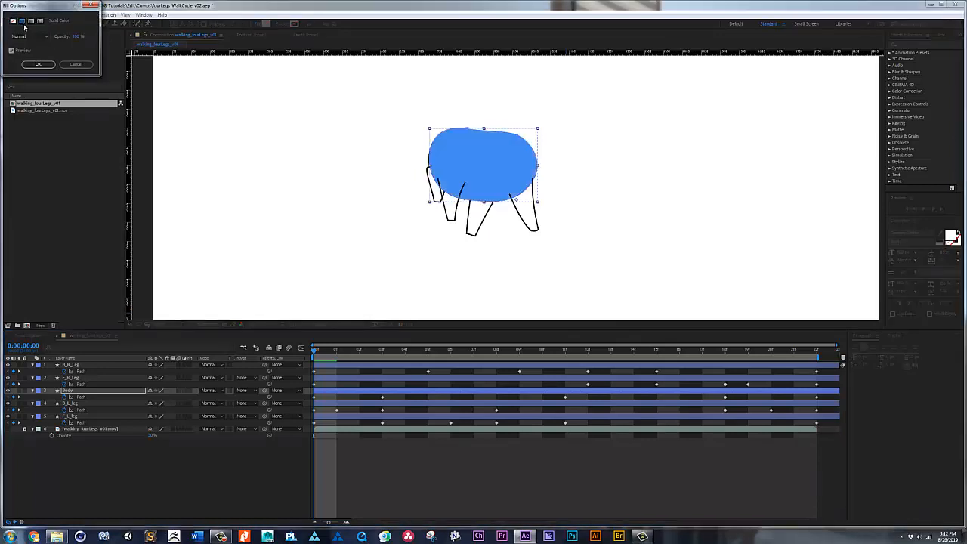
pyautogui.click(40, 64)
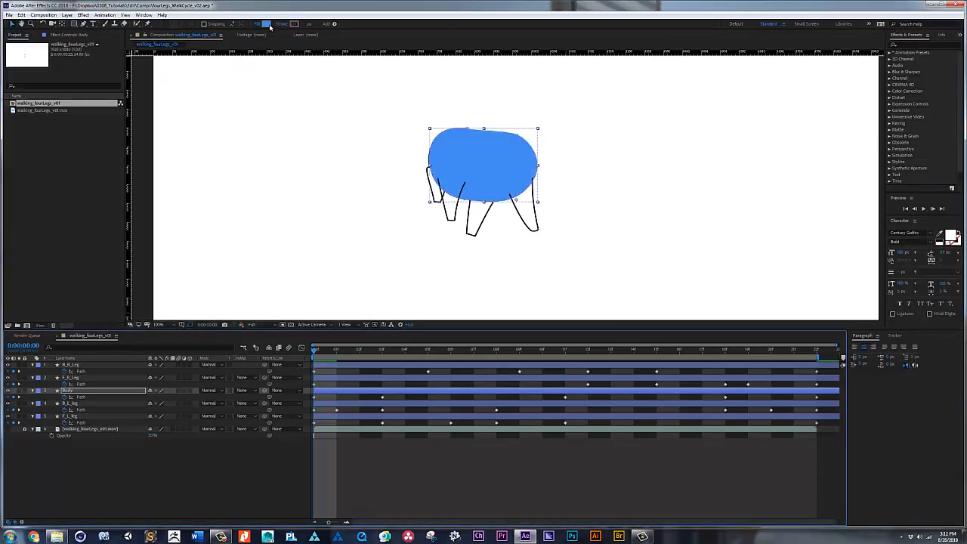
# Step: Change the Body fill color to a deep orange-brown
pyautogui.click(269, 24)
pyautogui.click(114, 105)
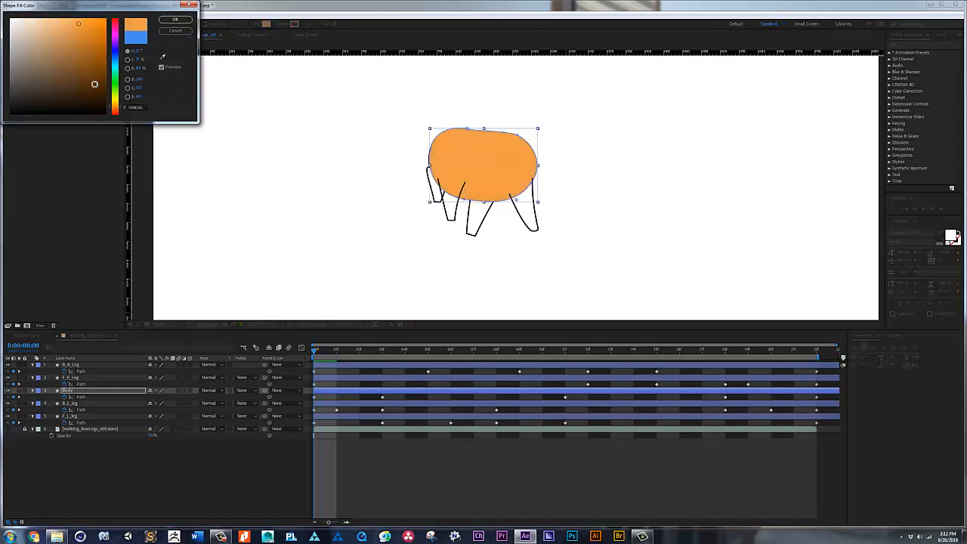
pyautogui.click(90, 77)
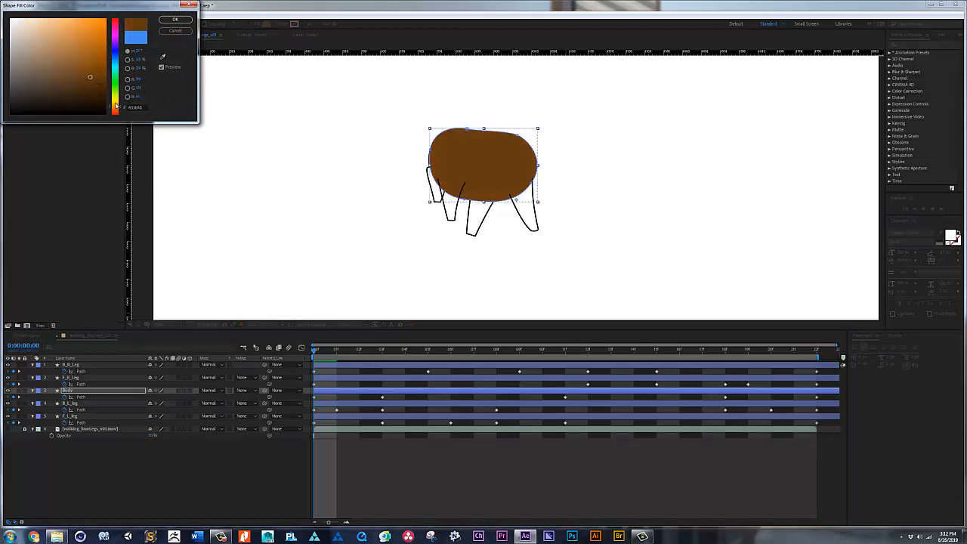
pyautogui.click(116, 110)
pyautogui.moveTo(115, 110); pyautogui.dragTo(119, 111)
pyautogui.click(103, 55)
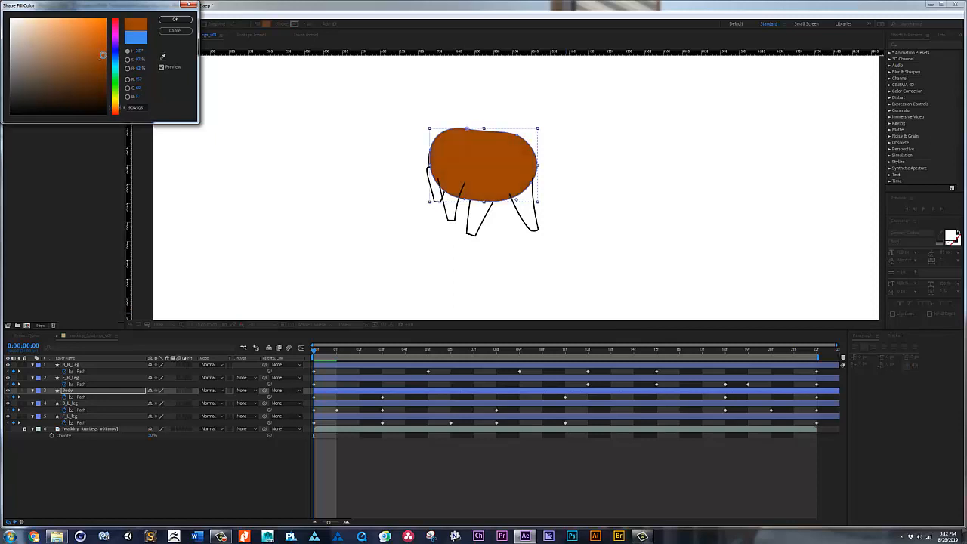
pyautogui.click(167, 21)
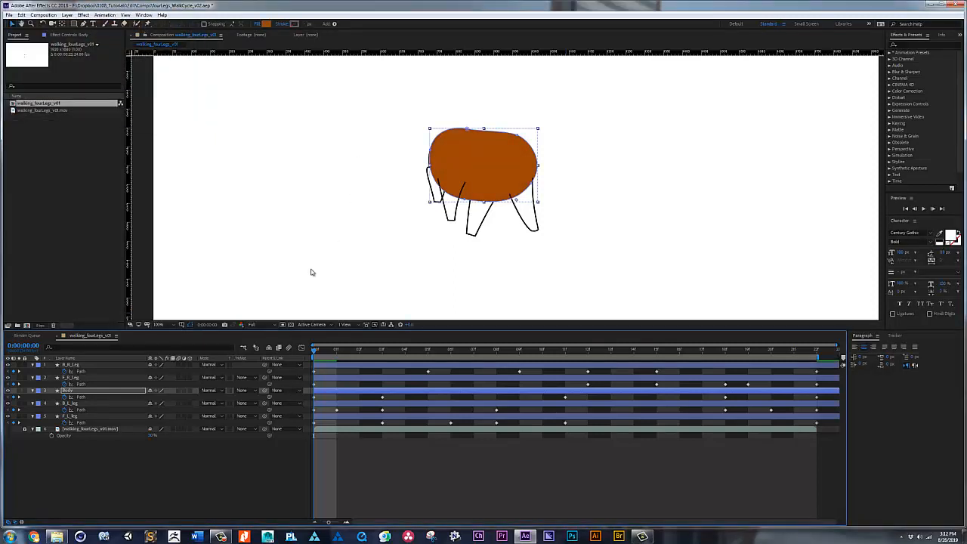
# Step: Reorder the layers so B_L_leg and F_L_leg sit above Body, and B_R_Leg and F_R_Leg sit below it
pyautogui.click(86, 378)
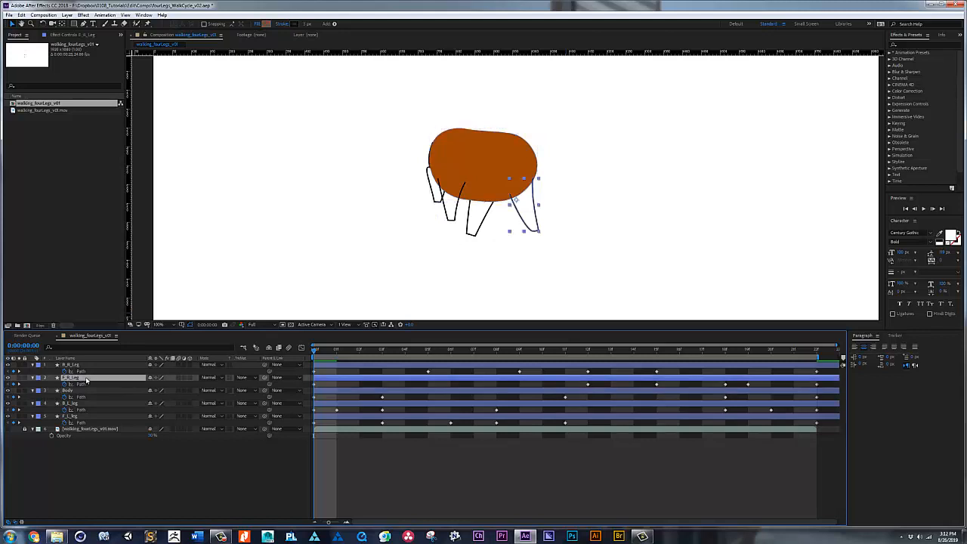
pyautogui.keyDown('shift'); pyautogui.click(81, 369); pyautogui.keyUp('shift')
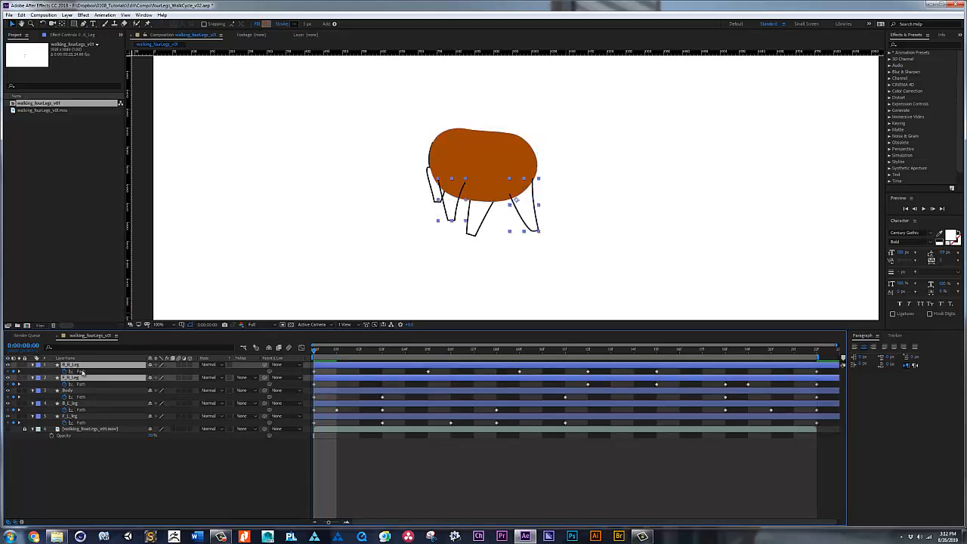
pyautogui.moveTo(81, 381)
pyautogui.mouseDown()
pyautogui.moveTo(80, 406)
pyautogui.moveTo(90, 367)
pyautogui.mouseUp()
pyautogui.click(81, 405)
pyautogui.keyDown('shift'); pyautogui.click(82, 416); pyautogui.keyUp('shift')
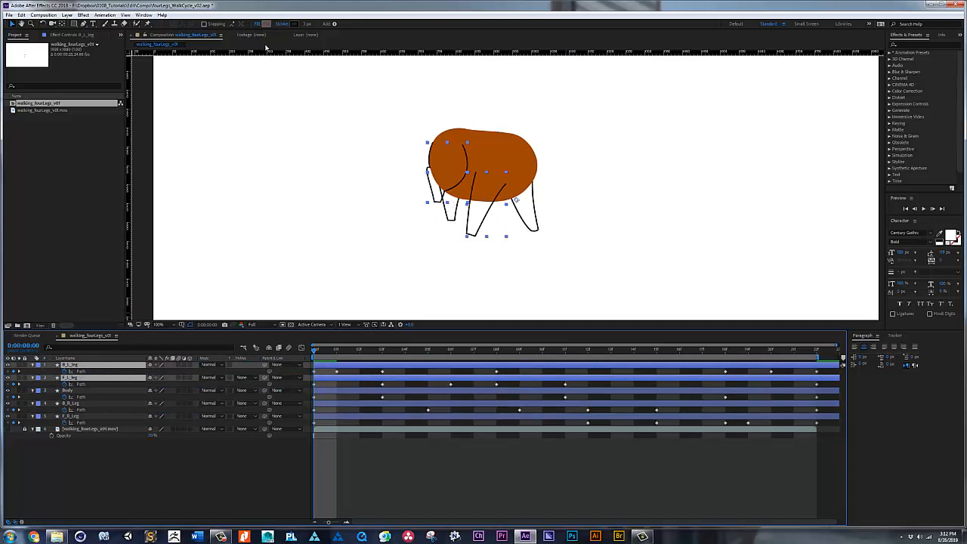
# Step: Remove the stroke from B_L_leg and F_L_leg and give both the same solid orange-brown fill as the body
pyautogui.click(282, 24)
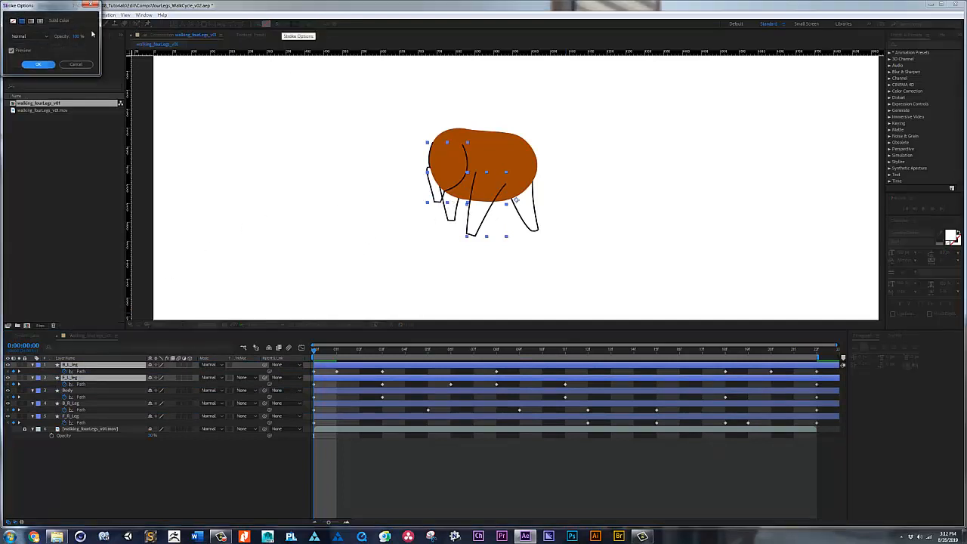
pyautogui.click(13, 21)
pyautogui.click(38, 63)
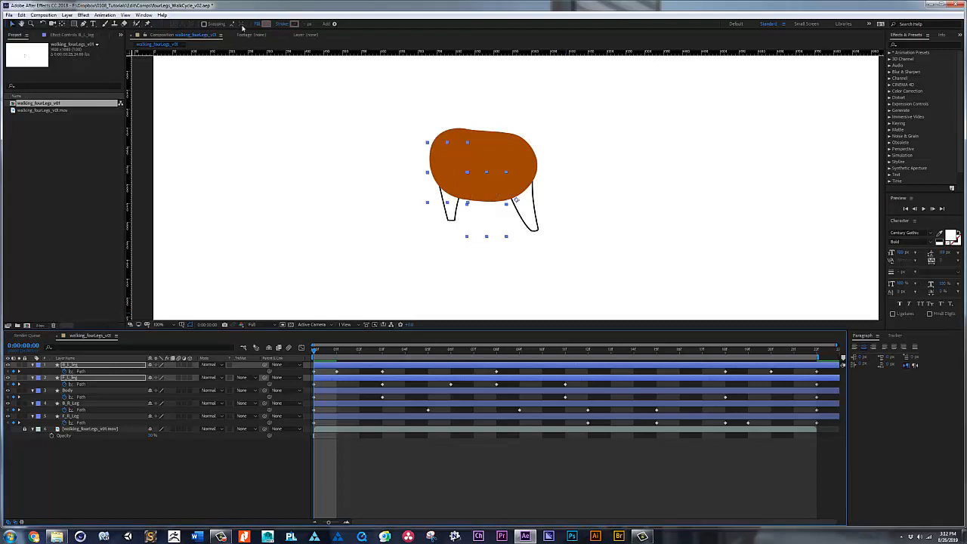
pyautogui.click(259, 24)
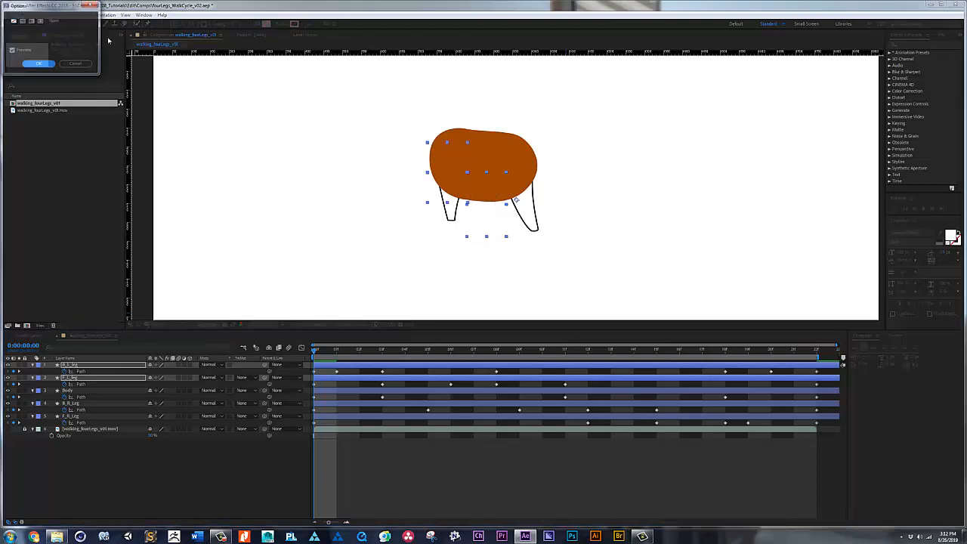
pyautogui.click(22, 21)
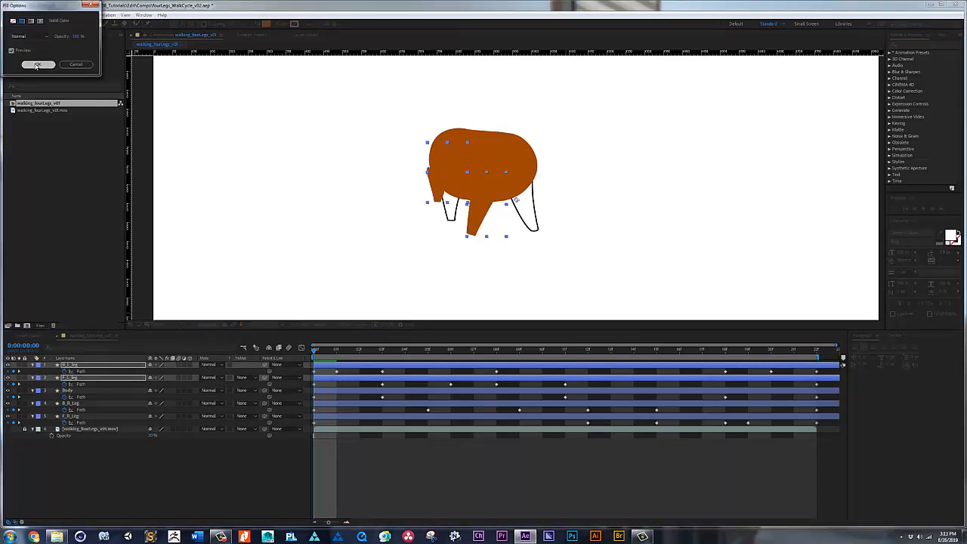
pyautogui.click(36, 65)
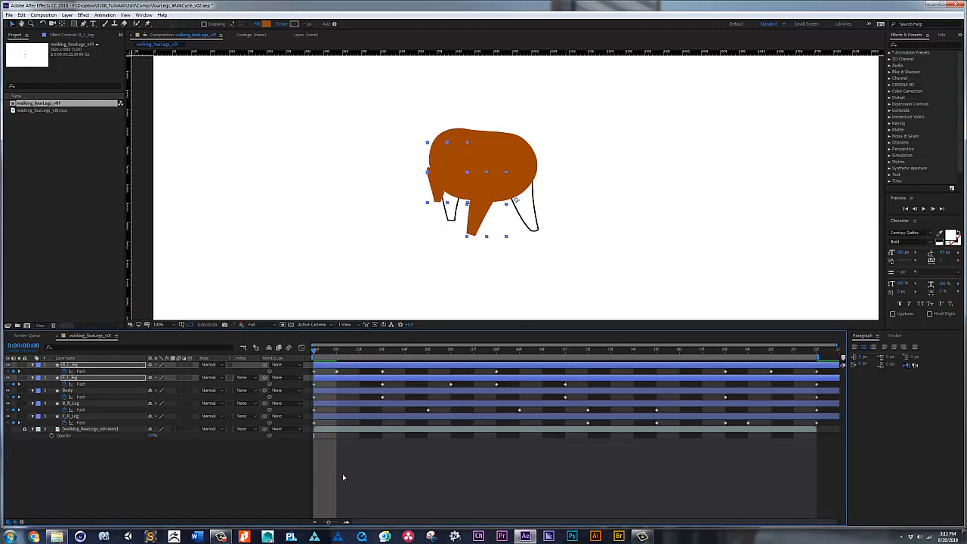
pyautogui.click(89, 404)
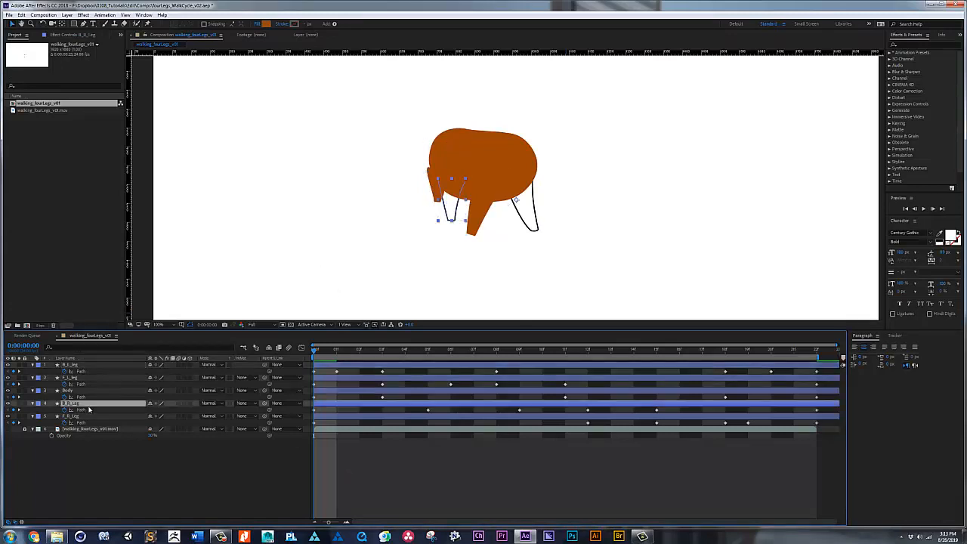
pyautogui.keyDown('shift'); pyautogui.click(88, 416); pyautogui.keyUp('shift')
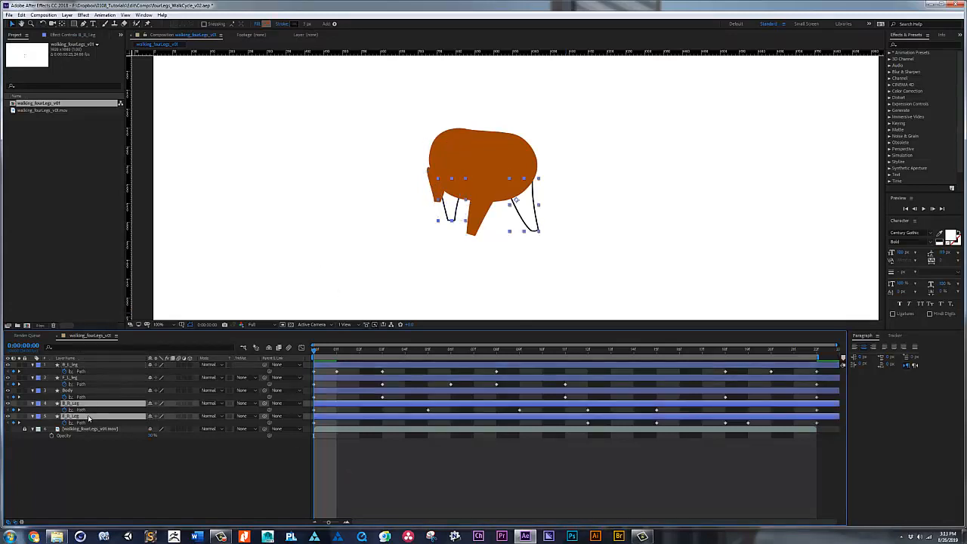
pyautogui.click(281, 25)
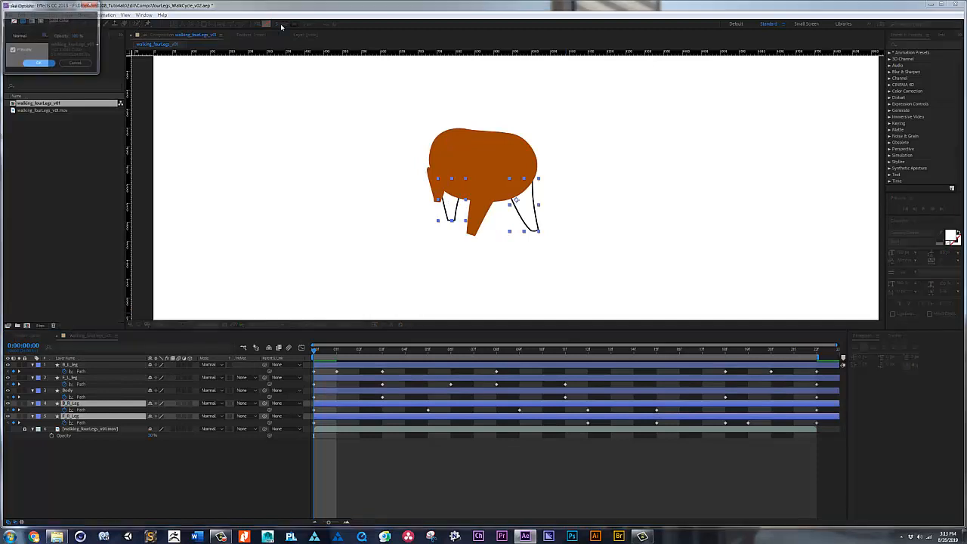
pyautogui.click(76, 65)
pyautogui.click(347, 466)
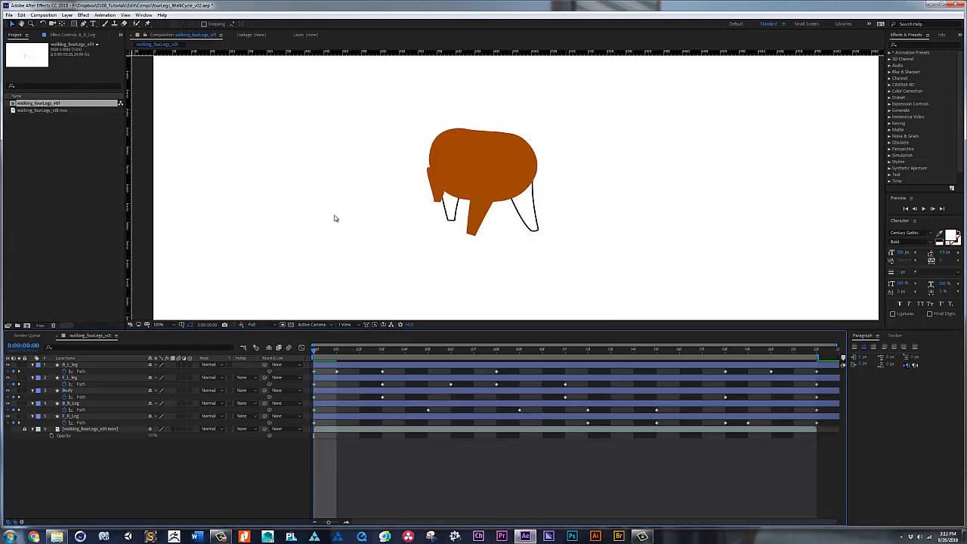
# Step: Try sampling the body's deep orange as the composition's background color, and discard the composition settings changes
pyautogui.hotkey('ctrl', 'k')
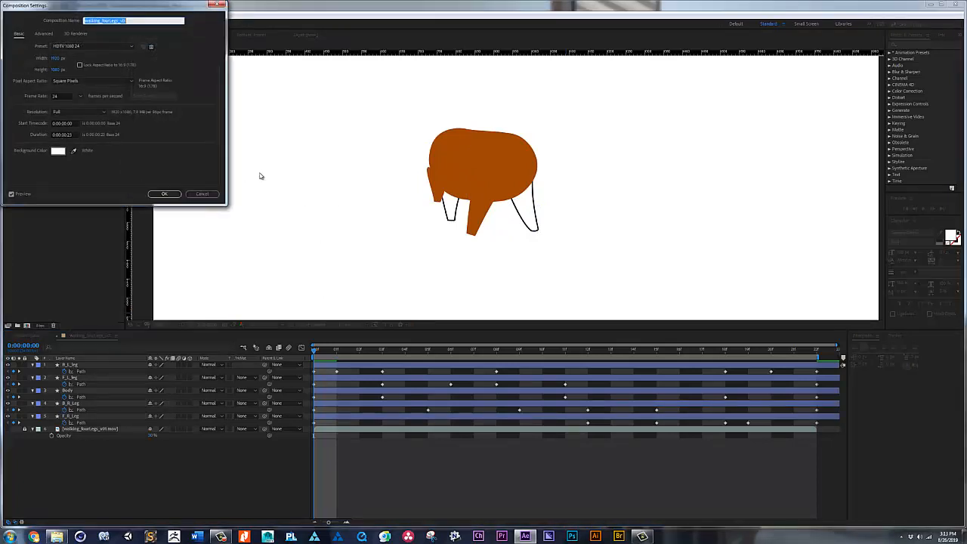
pyautogui.click(74, 152)
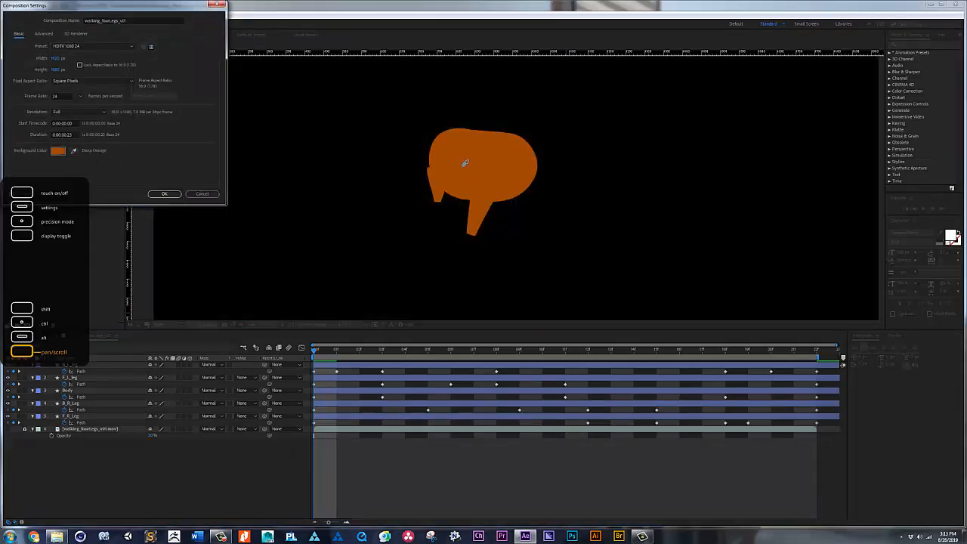
pyautogui.click(463, 169)
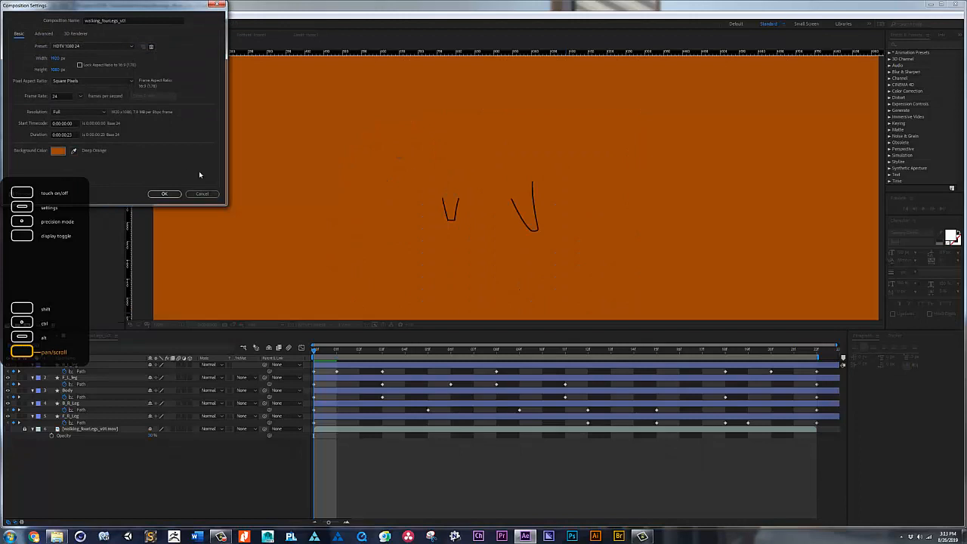
pyautogui.click(64, 151)
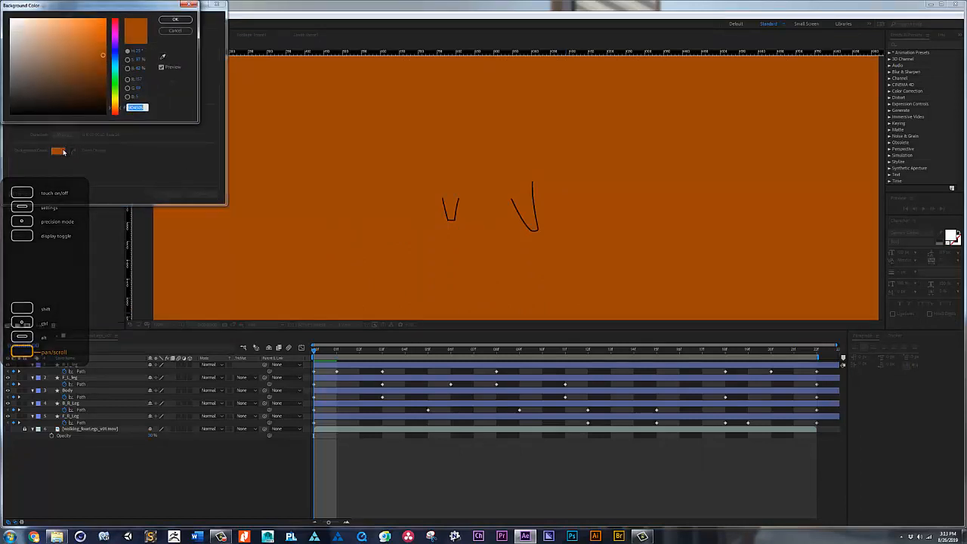
pyautogui.click(179, 32)
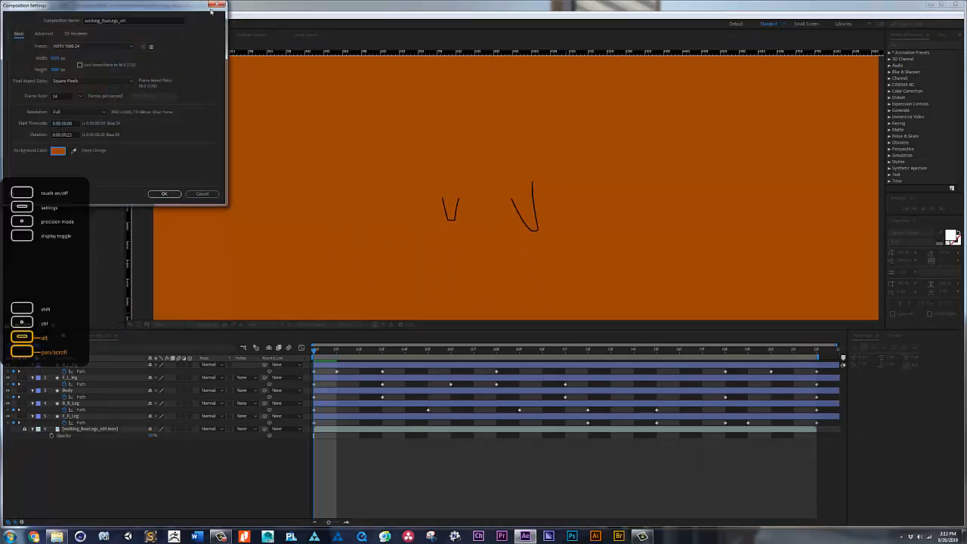
pyautogui.click(201, 193)
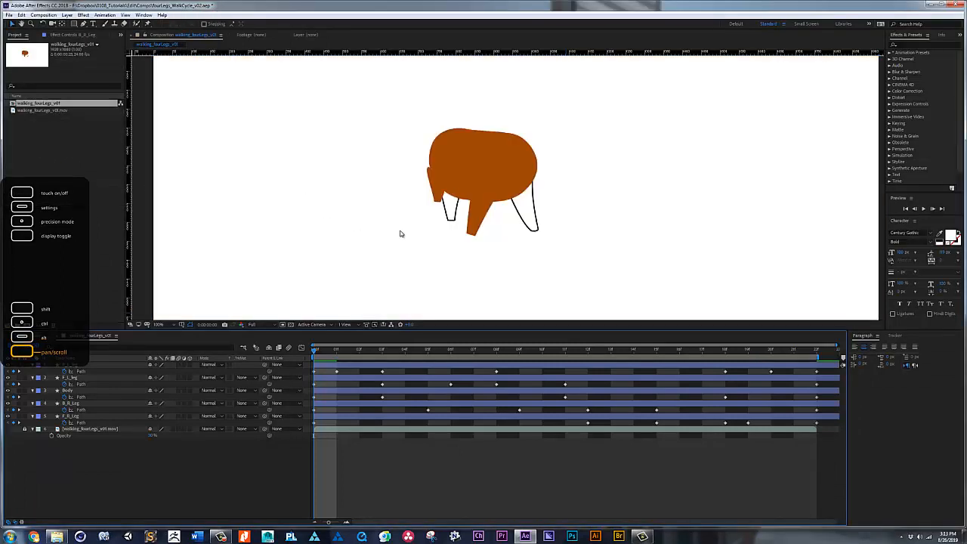
# Step: Inspect the Body layer's fill color and leave it as it is
pyautogui.click(468, 206)
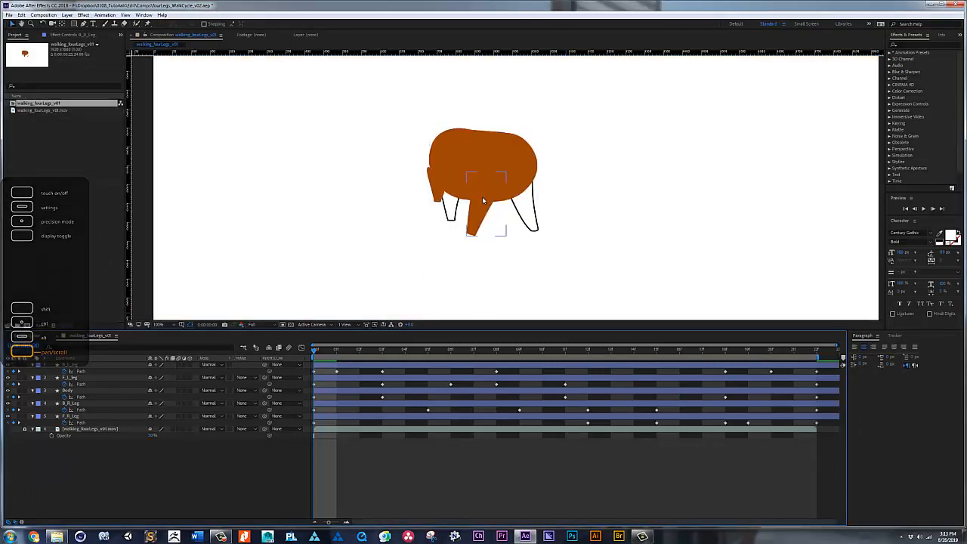
pyautogui.click(411, 234)
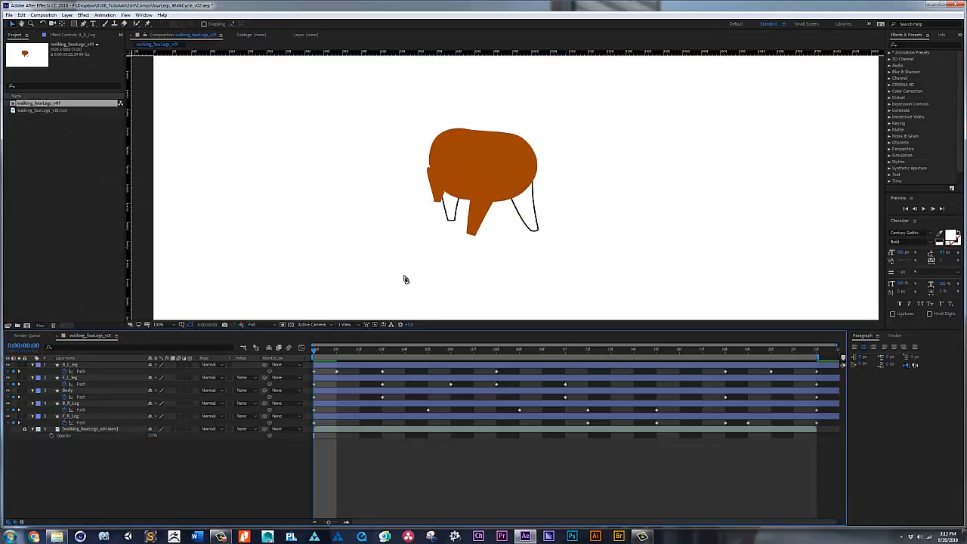
pyautogui.press('g')
pyautogui.click(90, 391)
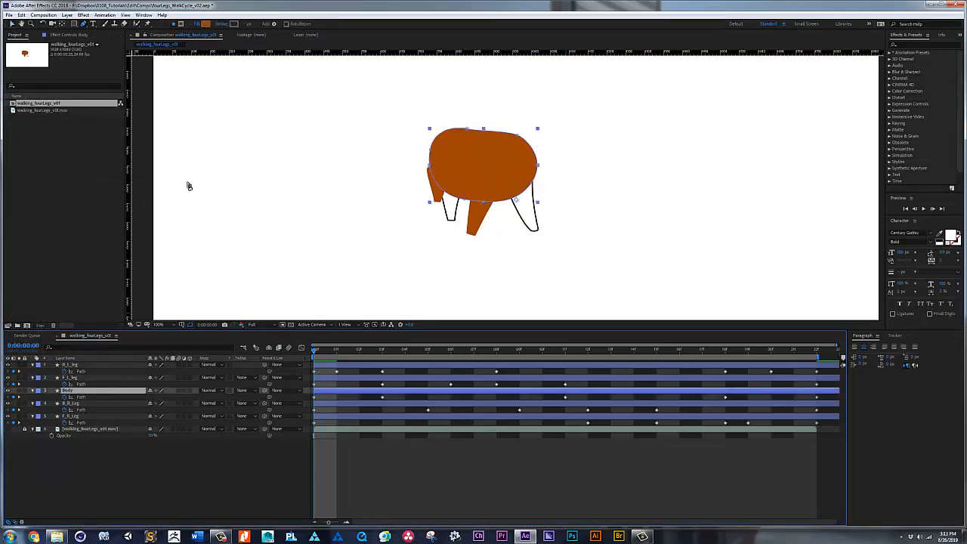
pyautogui.click(207, 23)
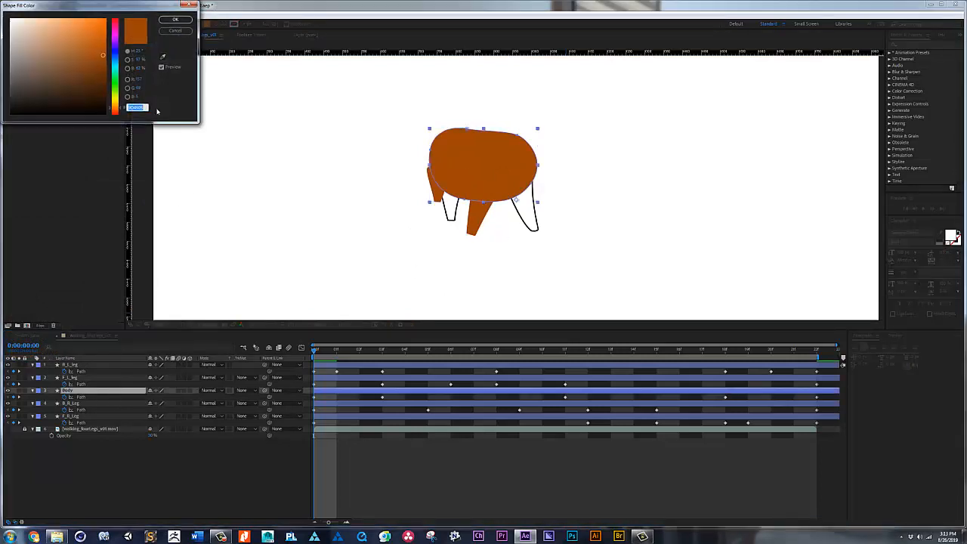
pyautogui.click(185, 20)
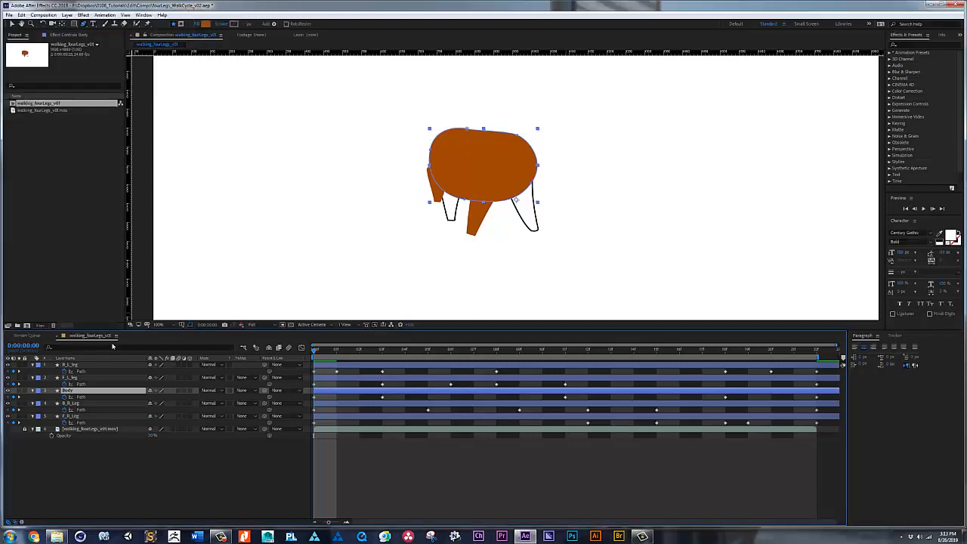
# Step: Remove the stroke from B_R_Leg and F_R_Leg and give both a solid color fill
pyautogui.click(95, 403)
pyautogui.keyDown('ctrl'); pyautogui.click(91, 416); pyautogui.keyUp('ctrl')
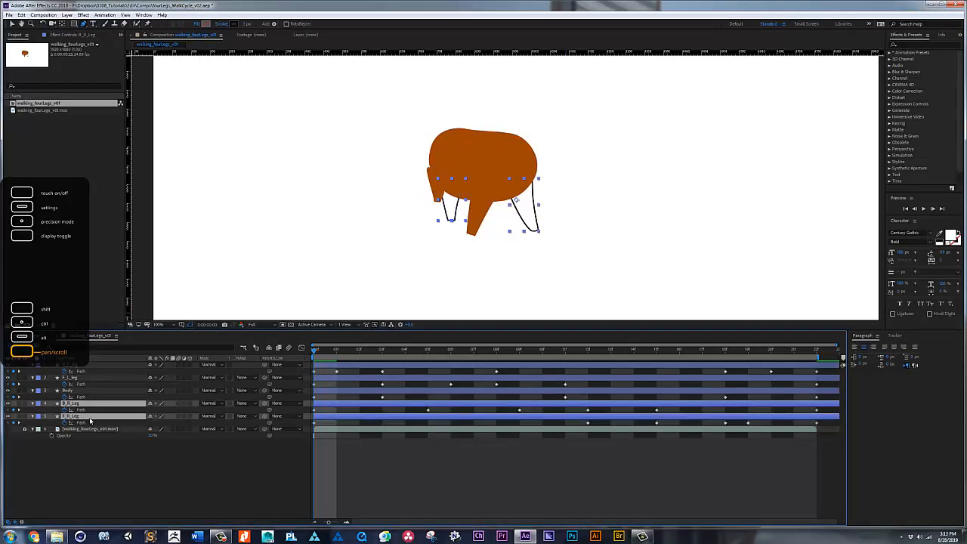
pyautogui.click(221, 23)
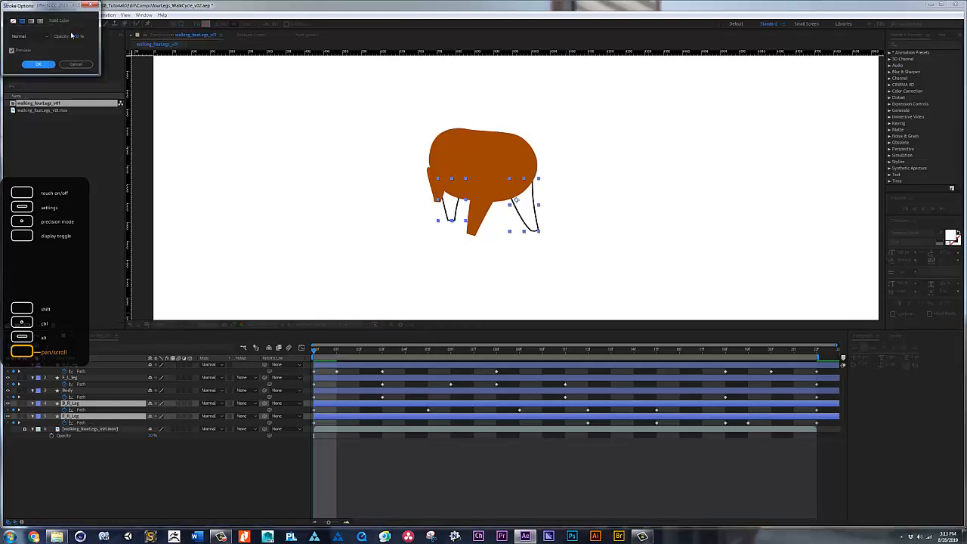
pyautogui.click(13, 20)
pyautogui.click(38, 65)
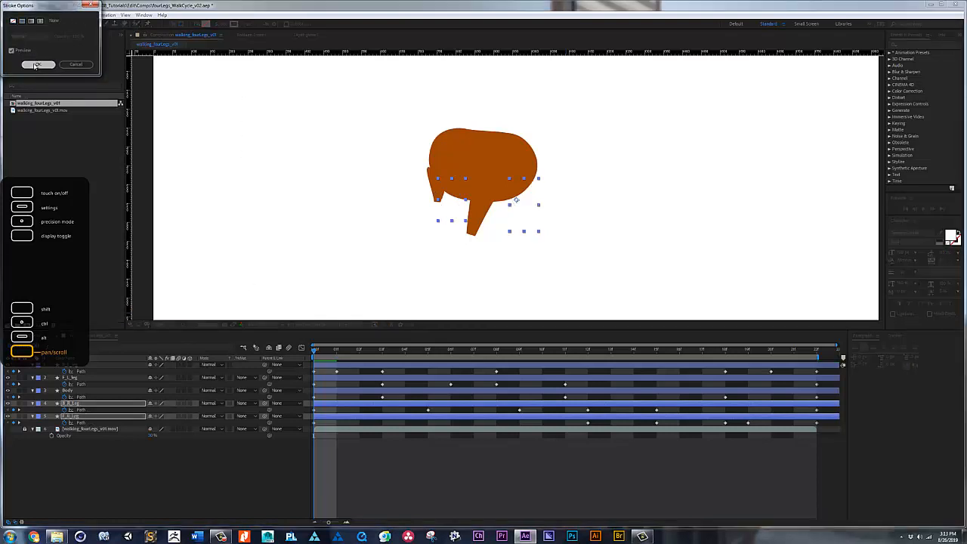
pyautogui.click(198, 25)
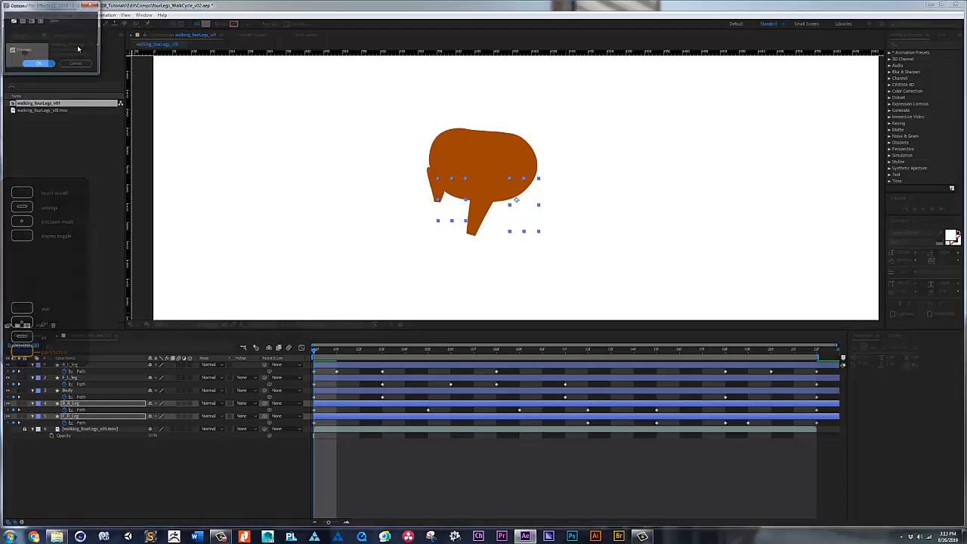
pyautogui.click(22, 20)
pyautogui.click(37, 64)
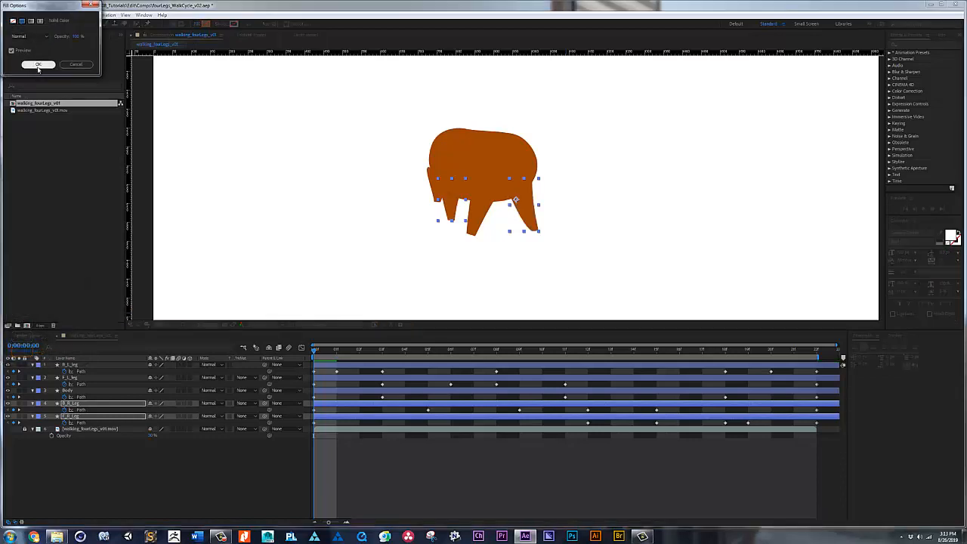
# Step: Darken the fill of B_R_Leg and F_R_Leg to a deep brown, darker than the body
pyautogui.click(204, 24)
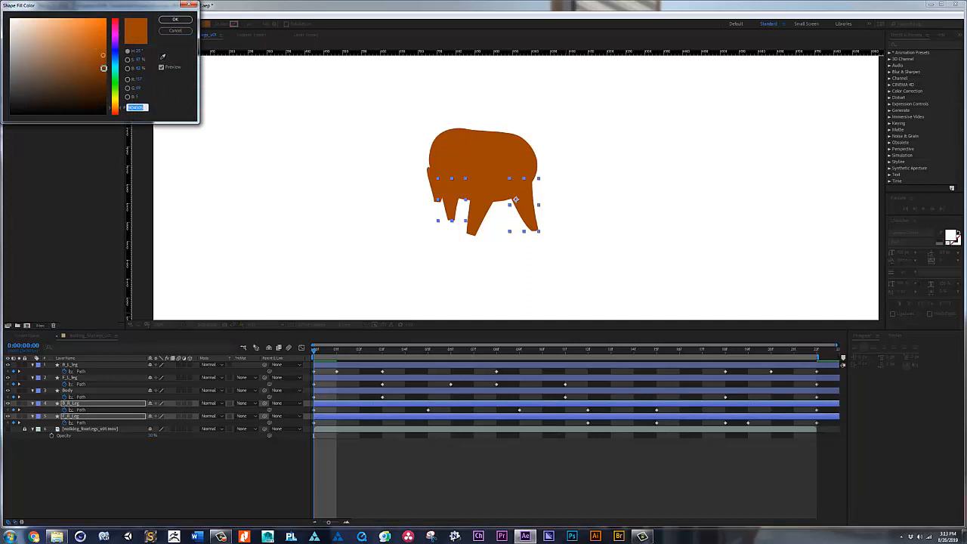
pyautogui.click(121, 111)
pyautogui.click(96, 74)
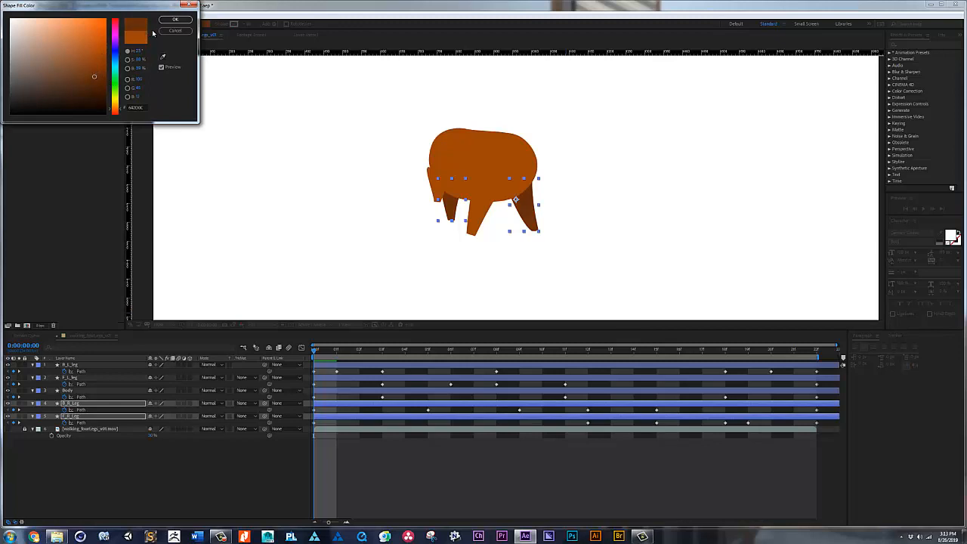
pyautogui.click(174, 19)
pyautogui.click(449, 245)
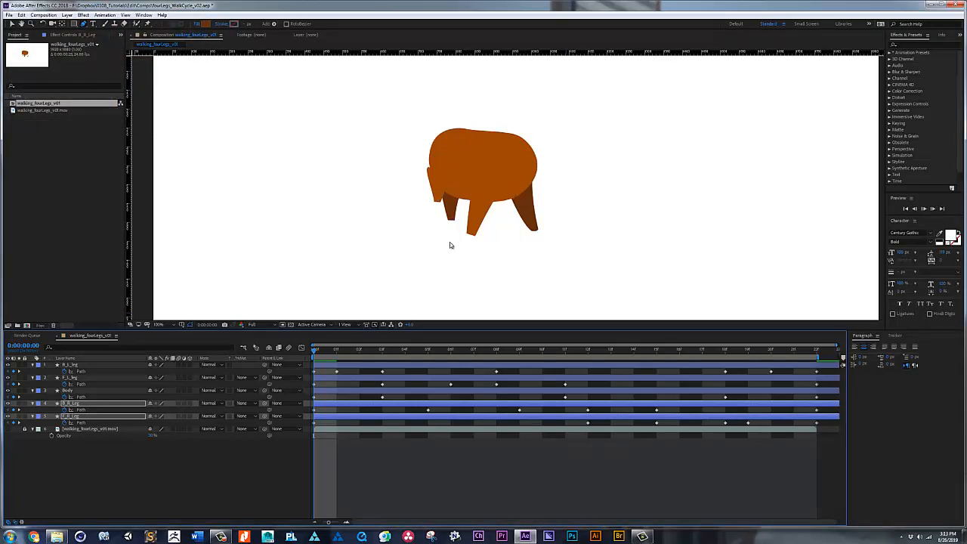
# Step: Preview the filled walk cycle and save the project
pyautogui.press('space')
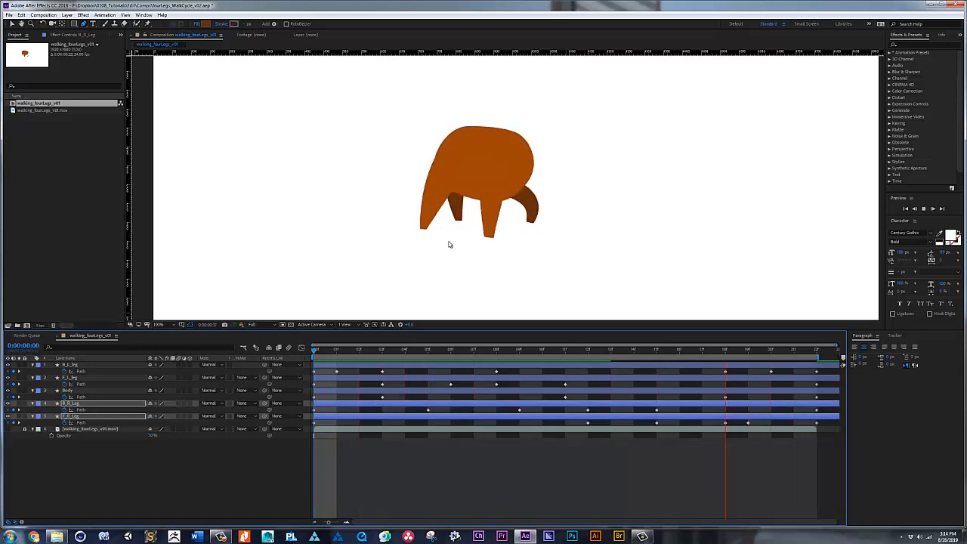
pyautogui.press('space')
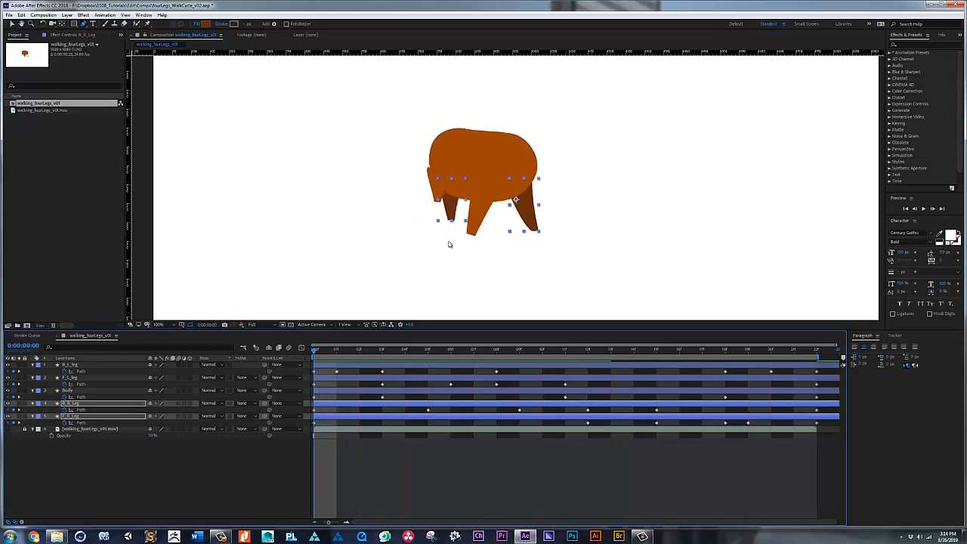
pyautogui.hotkey('ctrl', 's')
pyautogui.click(65, 449)
# Step: Duplicate B_L_leg, place the copy directly beneath the original as B_L_leg_Stroke, and give it a brown label
pyautogui.click(84, 364)
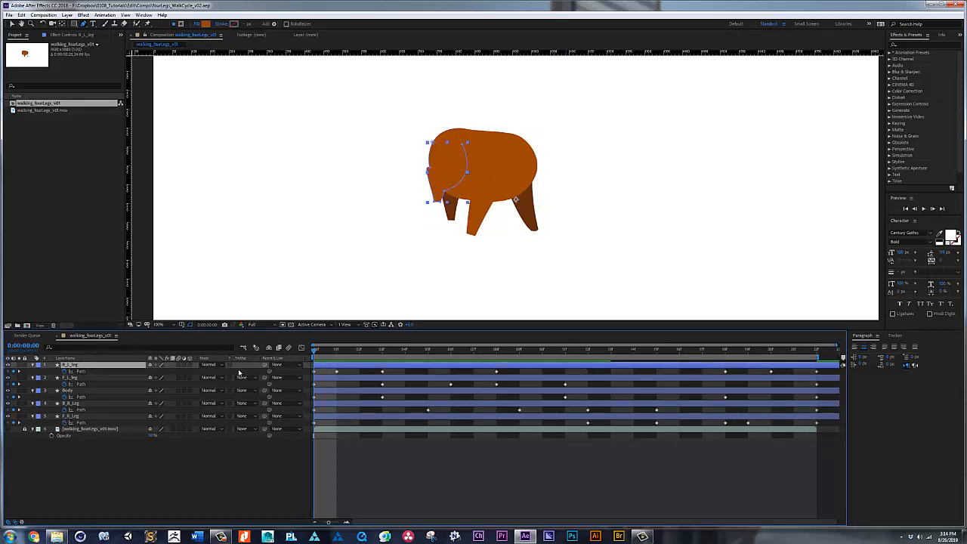
pyautogui.hotkey('ctrl', 'd')
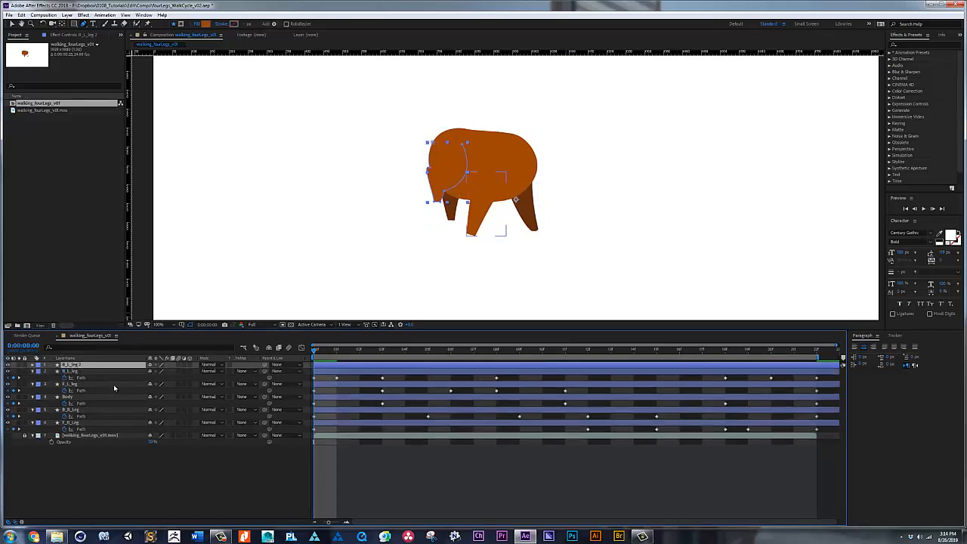
pyautogui.moveTo(83, 366); pyautogui.dragTo(86, 380)
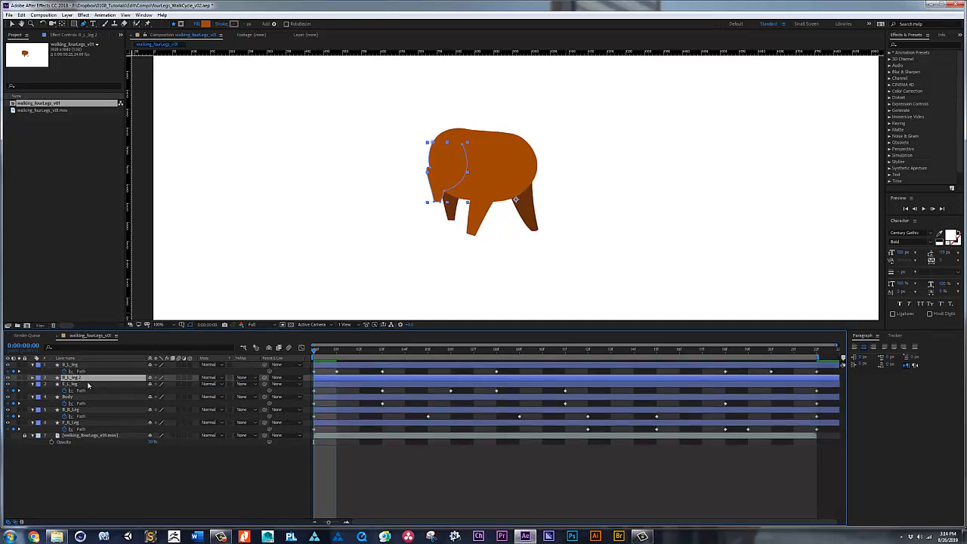
pyautogui.press('Return')
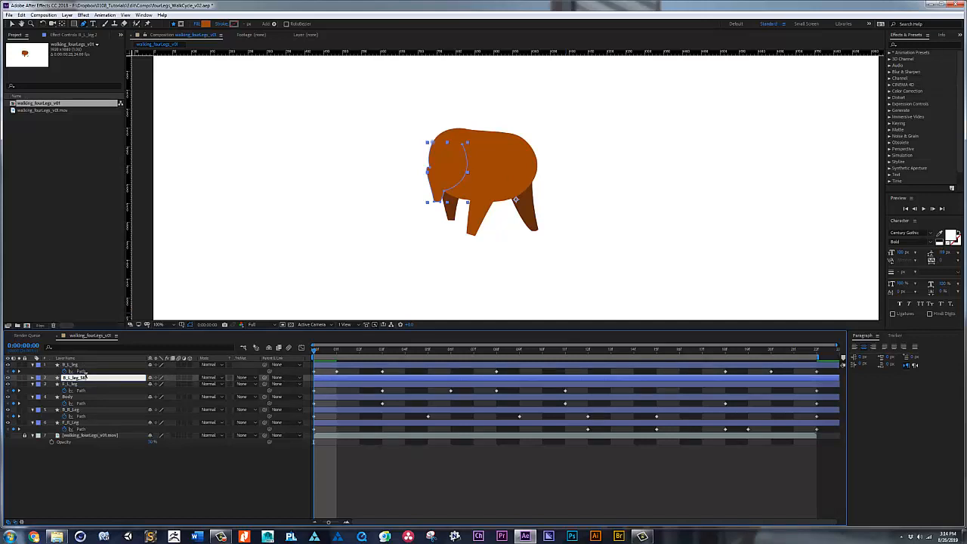
pyautogui.write('B_L_leg_Stroke')
pyautogui.press('Return')
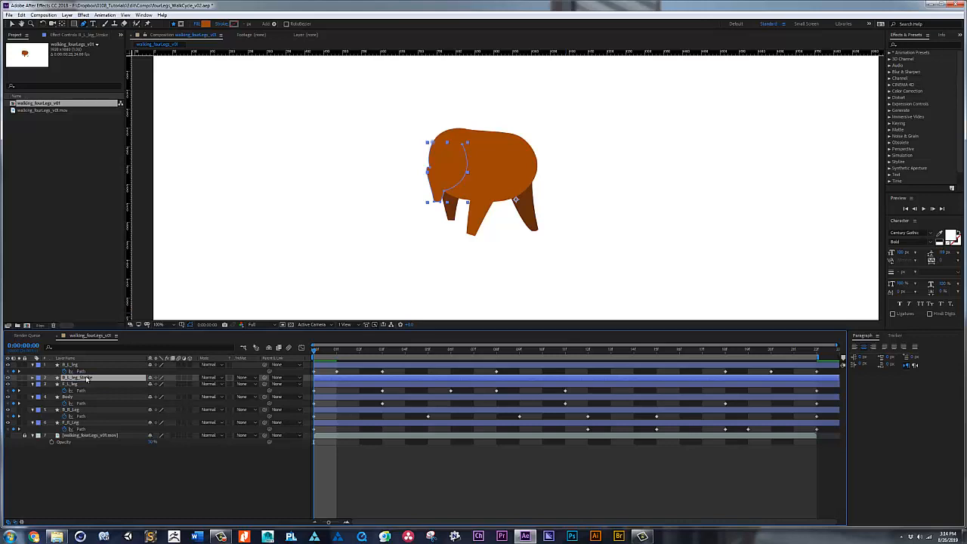
pyautogui.click(39, 377)
pyautogui.click(54, 342)
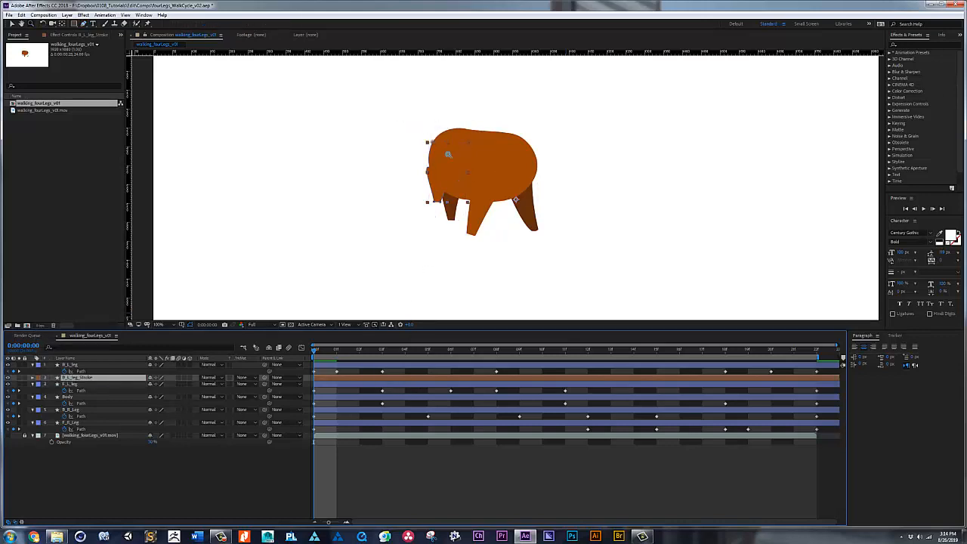
# Step: Reveal the path keyframes of B_L_leg_Stroke and change its fill to a very dark brown
pyautogui.moveTo(396, 115); pyautogui.dragTo(505, 223)
pyautogui.press('g')
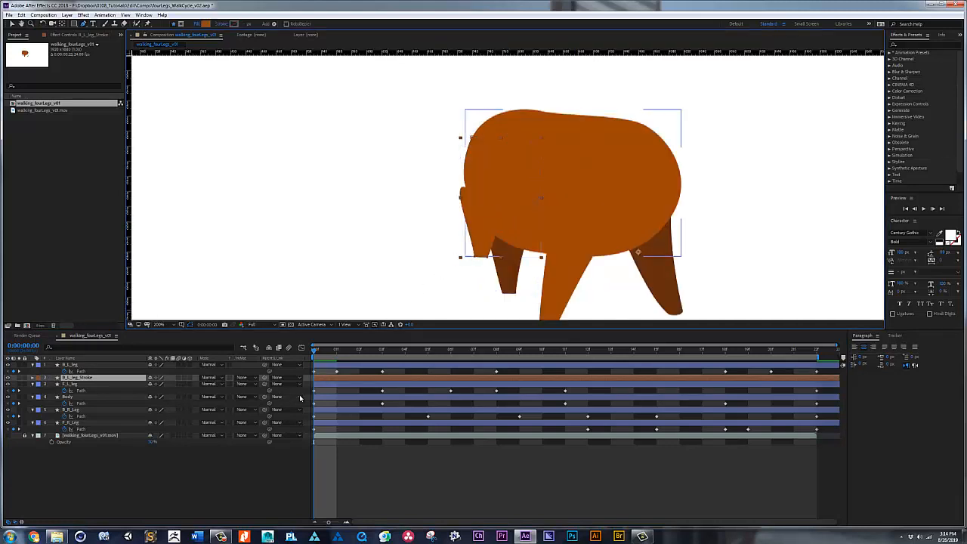
pyautogui.press('u')
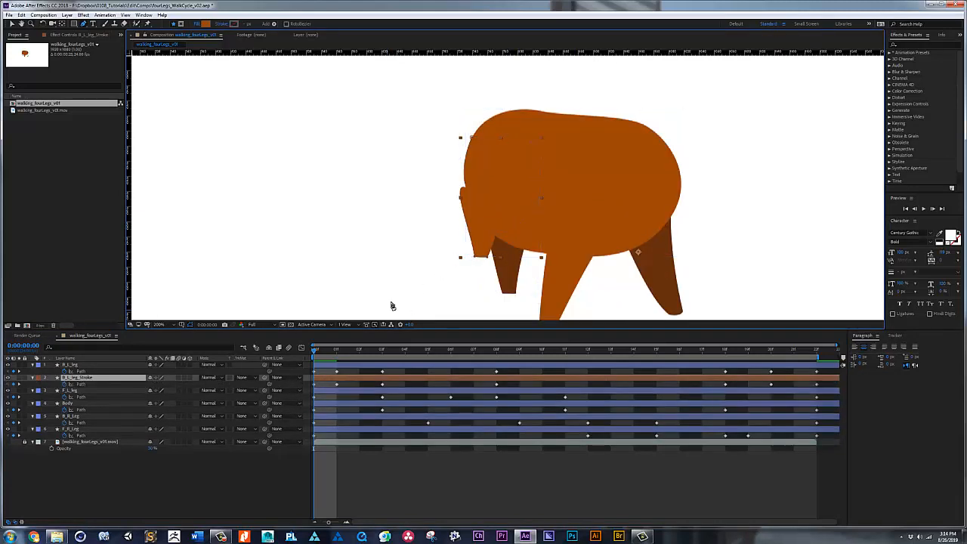
pyautogui.click(206, 24)
pyautogui.click(98, 101)
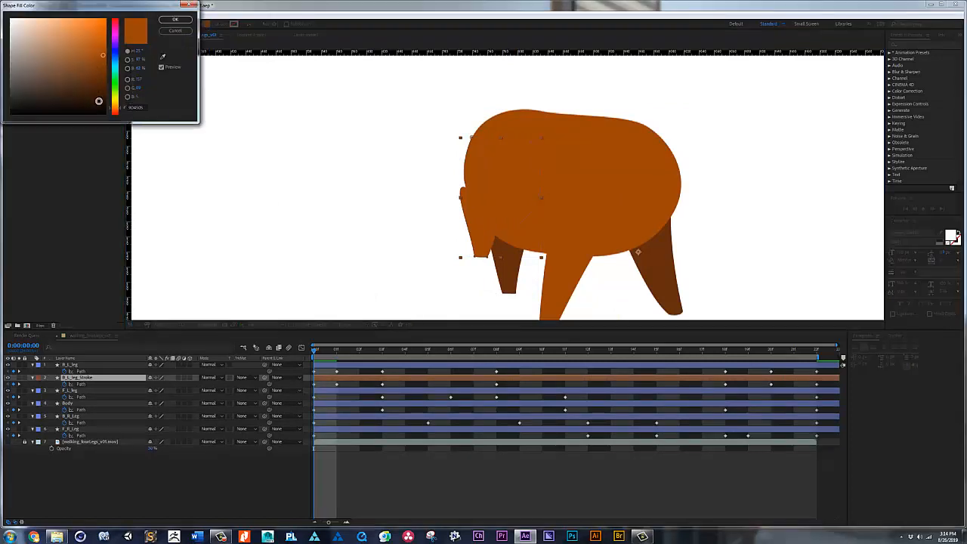
pyautogui.click(176, 19)
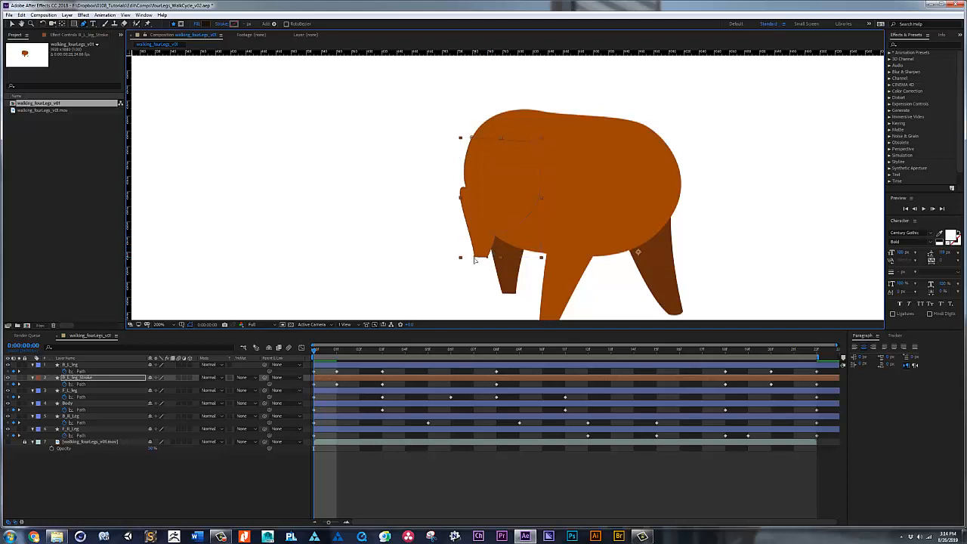
# Step: Pull the B_L_leg_Stroke path points slightly outside the leg at frame 0 to form a dark outline along its edges
pyautogui.click(353, 383)
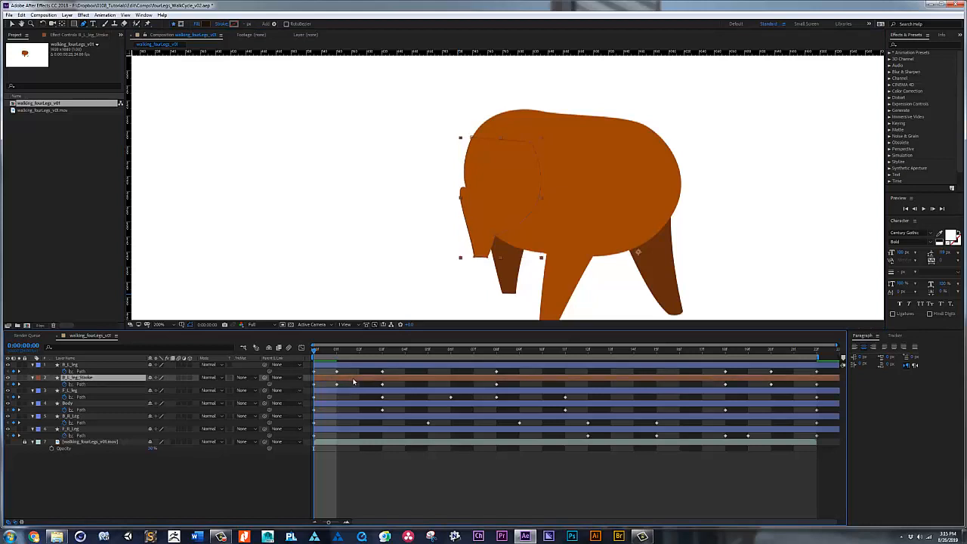
pyautogui.press('Return')
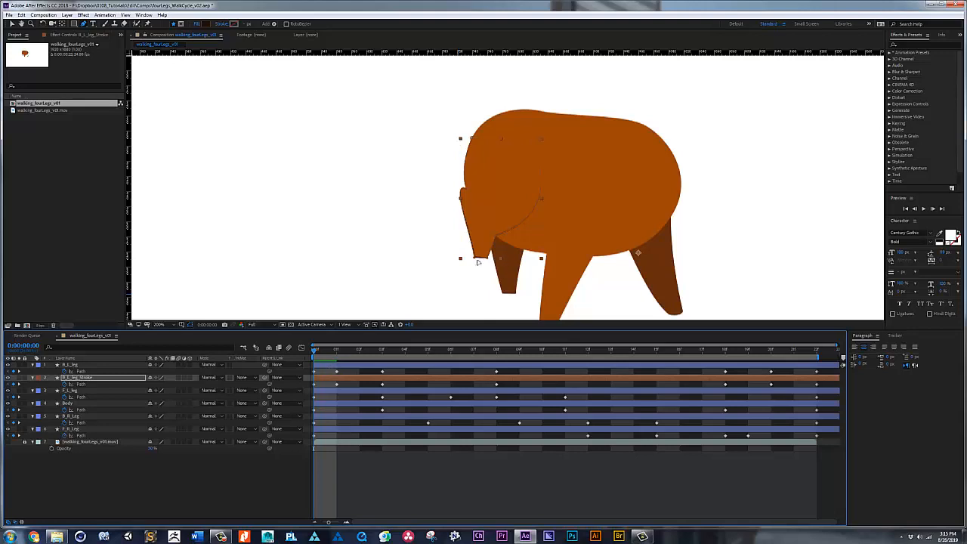
pyautogui.moveTo(476, 258)
pyautogui.mouseDown()
pyautogui.moveTo(490, 261)
pyautogui.moveTo(498, 240)
pyautogui.mouseUp()
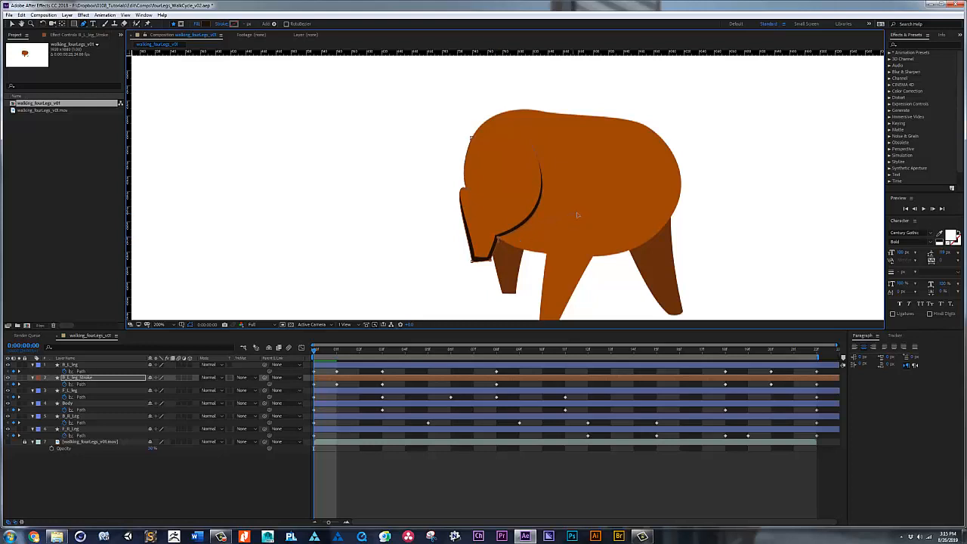
pyautogui.moveTo(466, 189); pyautogui.dragTo(461, 186)
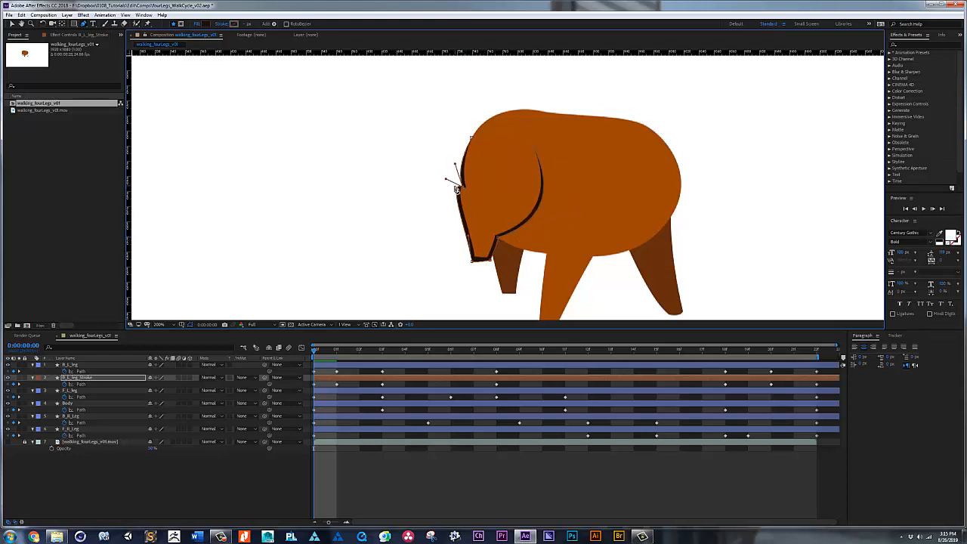
pyautogui.click(473, 262)
# Step: At frame 1, offset the foot, inner leg and rear edge points of B_L_leg_Stroke outward to form the outline
pyautogui.click(338, 351)
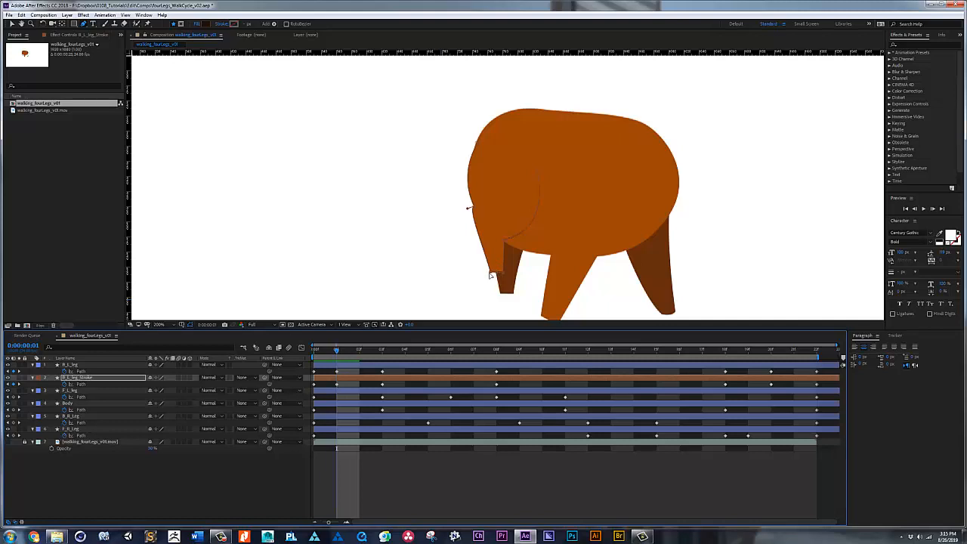
pyautogui.moveTo(491, 274); pyautogui.dragTo(507, 275)
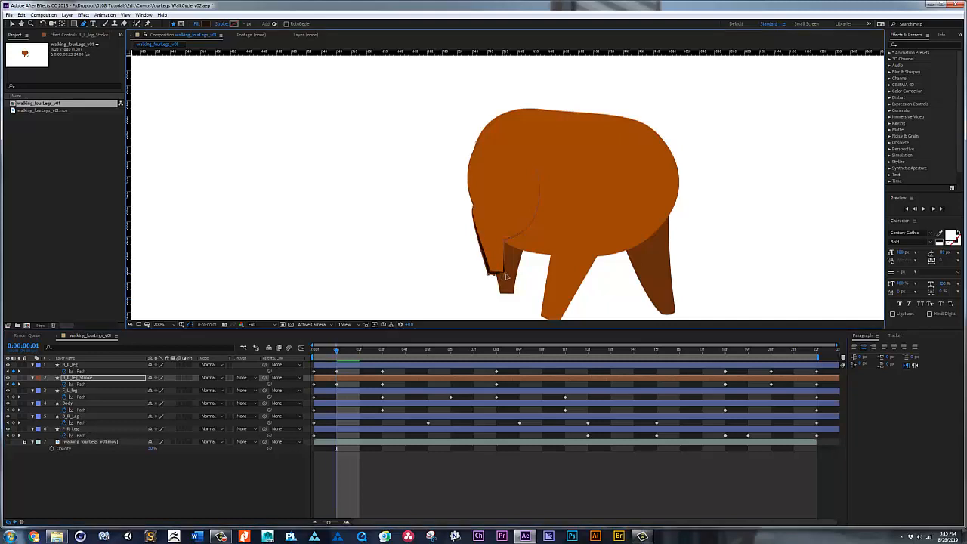
pyautogui.moveTo(504, 242); pyautogui.dragTo(517, 235)
pyautogui.moveTo(474, 209); pyautogui.dragTo(464, 209)
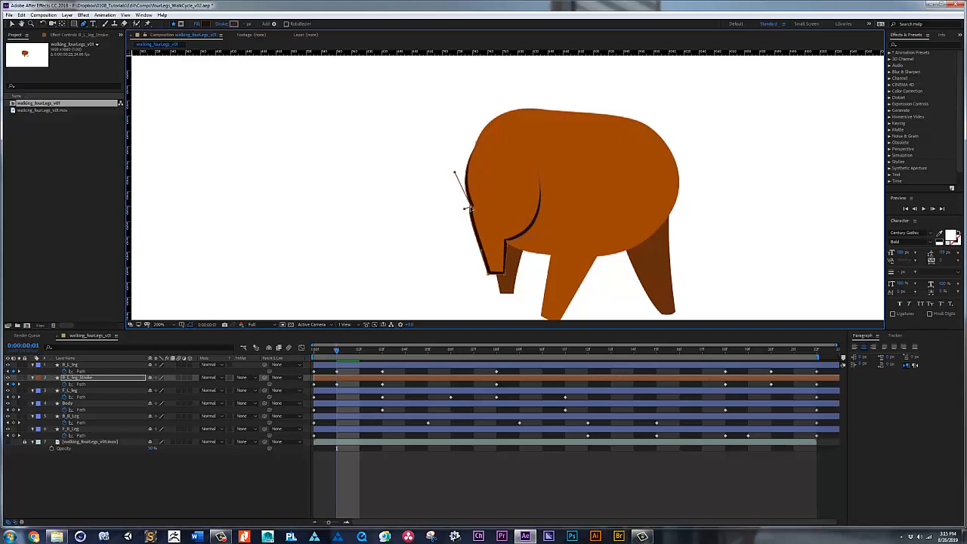
pyautogui.moveTo(455, 174); pyautogui.dragTo(454, 170)
# Step: At frame 3, offset the foot, inner leg and rear edge points of B_L_leg_Stroke outward to form the dark outline
pyautogui.click(382, 351)
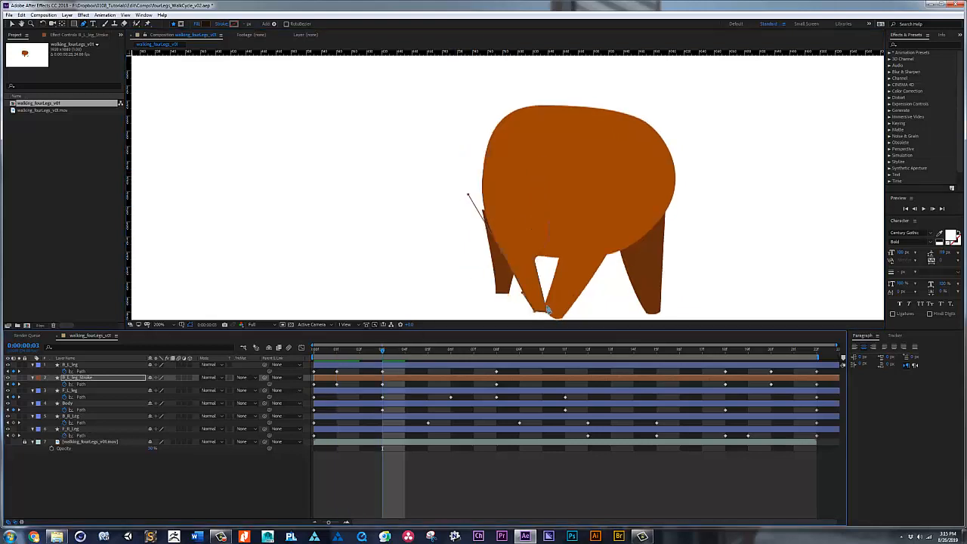
pyautogui.press('g')
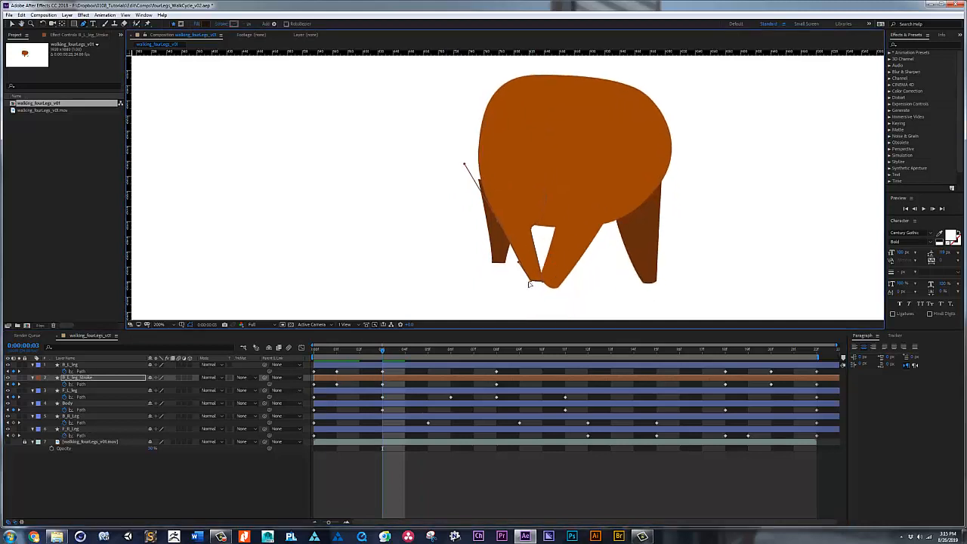
pyautogui.moveTo(530, 282)
pyautogui.mouseDown()
pyautogui.moveTo(545, 282)
pyautogui.moveTo(530, 283)
pyautogui.mouseUp()
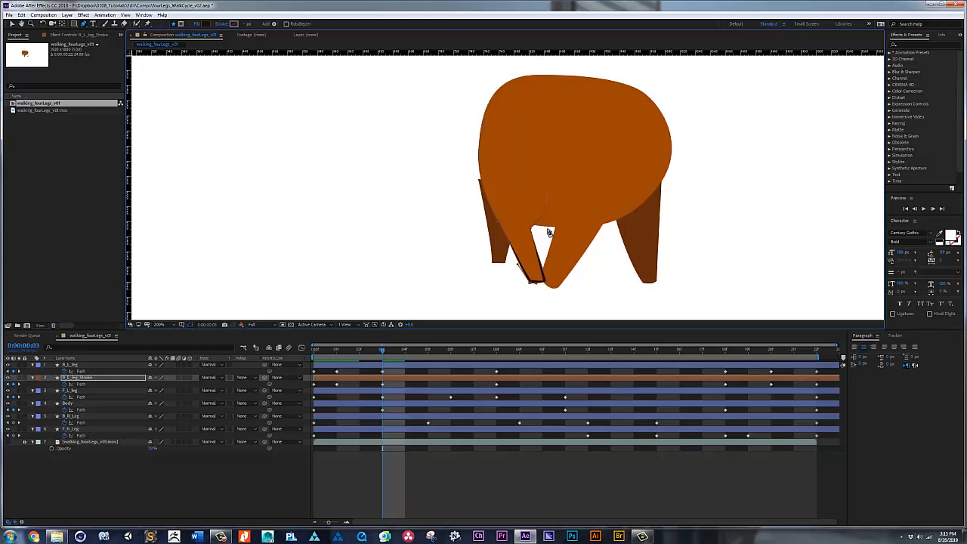
pyautogui.moveTo(549, 232); pyautogui.dragTo(531, 232)
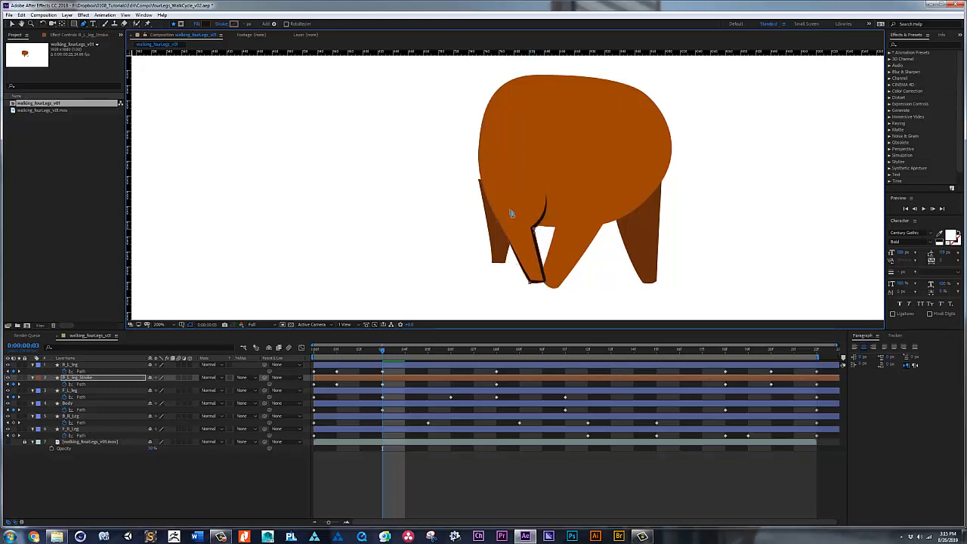
pyautogui.moveTo(498, 223); pyautogui.dragTo(496, 221)
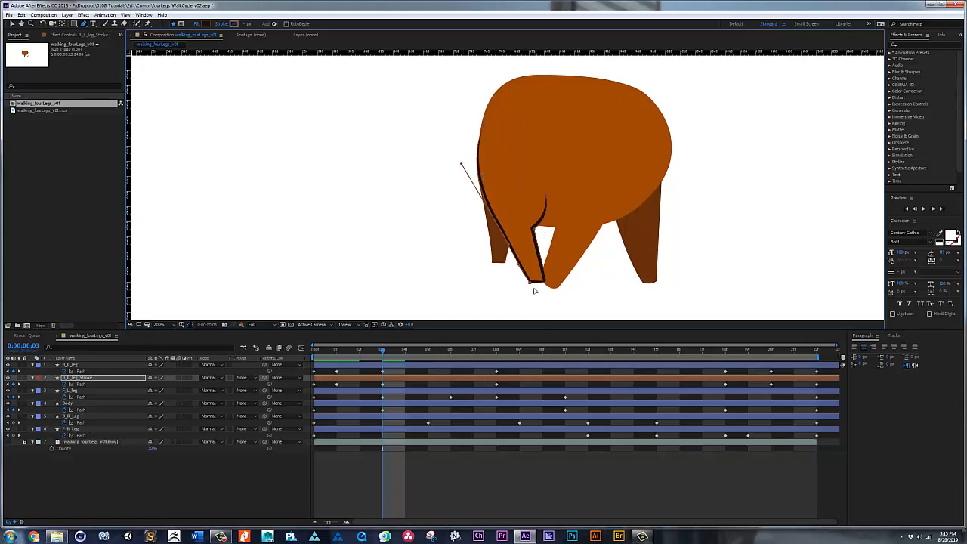
# Step: At frame 8, pull the B_L_leg_Stroke foot and edge points outward and adjust the rear curve handle to refine the outline
pyautogui.click(497, 351)
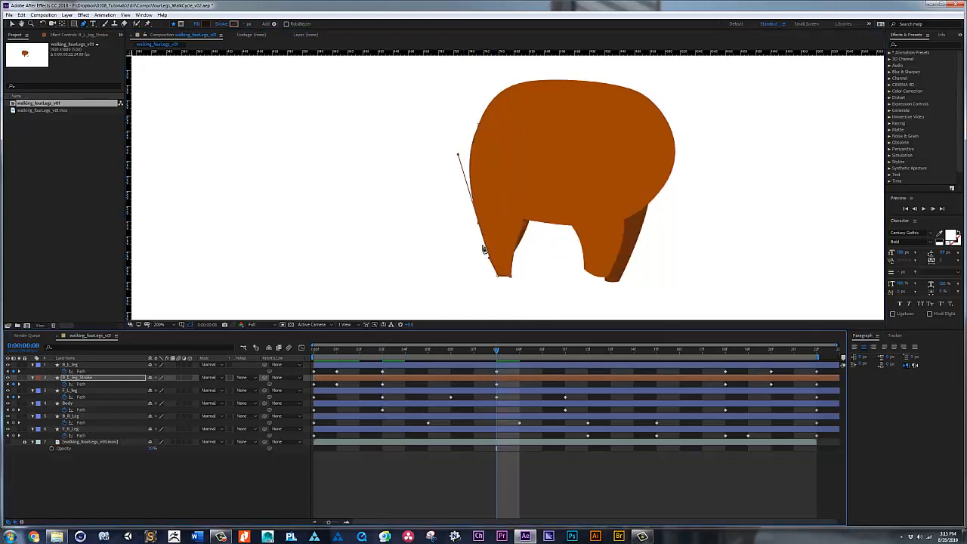
pyautogui.moveTo(498, 277)
pyautogui.mouseDown()
pyautogui.moveTo(519, 268)
pyautogui.moveTo(525, 225)
pyautogui.moveTo(476, 225)
pyautogui.mouseUp()
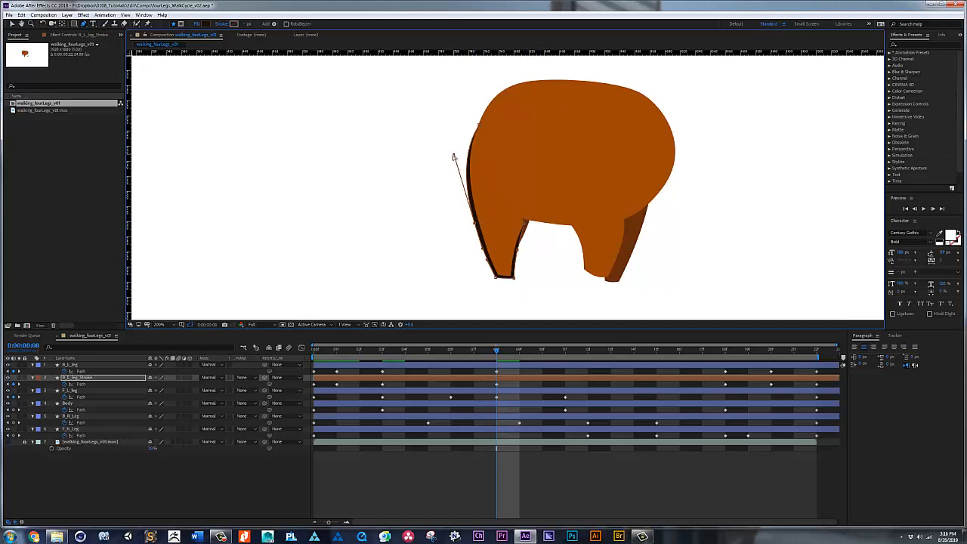
pyautogui.moveTo(453, 157); pyautogui.dragTo(457, 150)
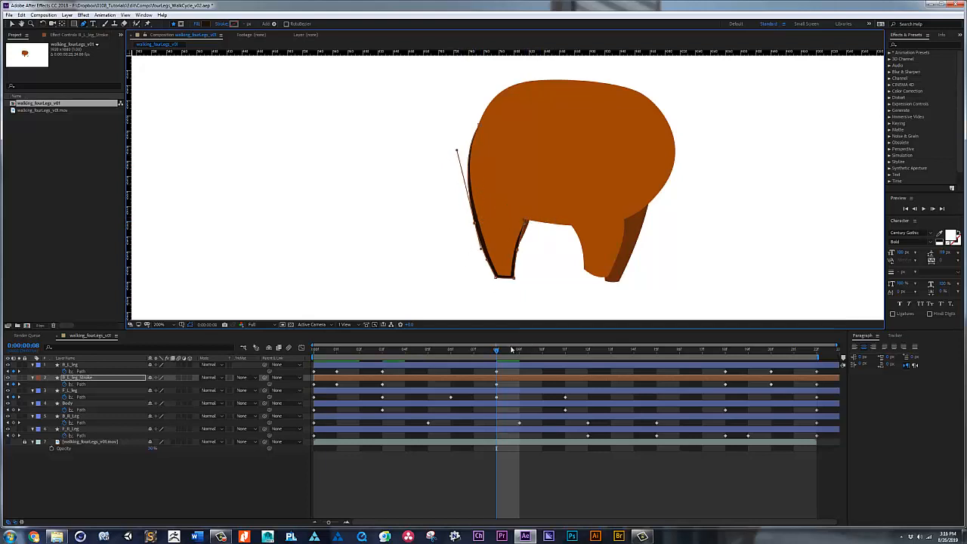
# Step: At frame 18, move the foot, rear edge and inner edge points of B_L_leg_Stroke slightly outside the leg
pyautogui.moveTo(511, 349); pyautogui.dragTo(725, 349)
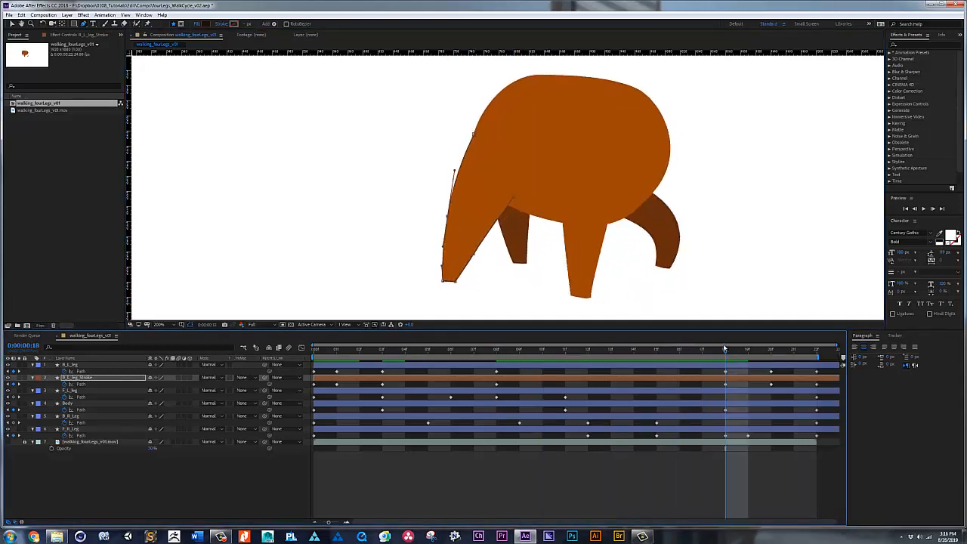
pyautogui.click(442, 281)
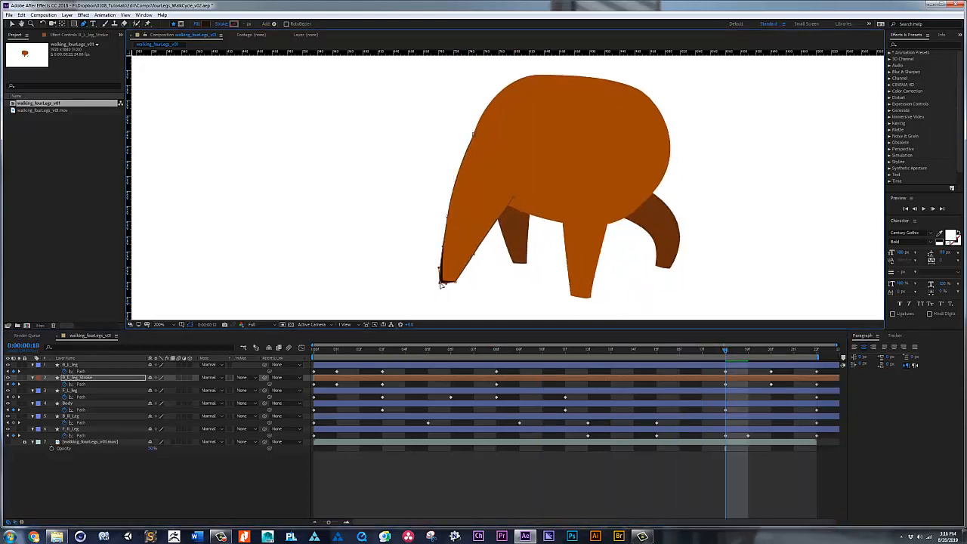
pyautogui.click(445, 219)
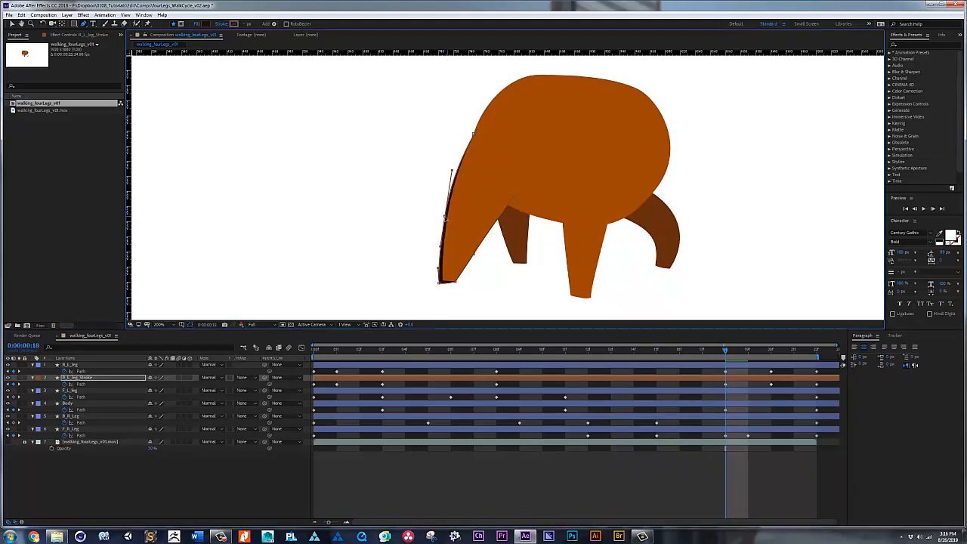
pyautogui.moveTo(474, 255); pyautogui.dragTo(457, 284)
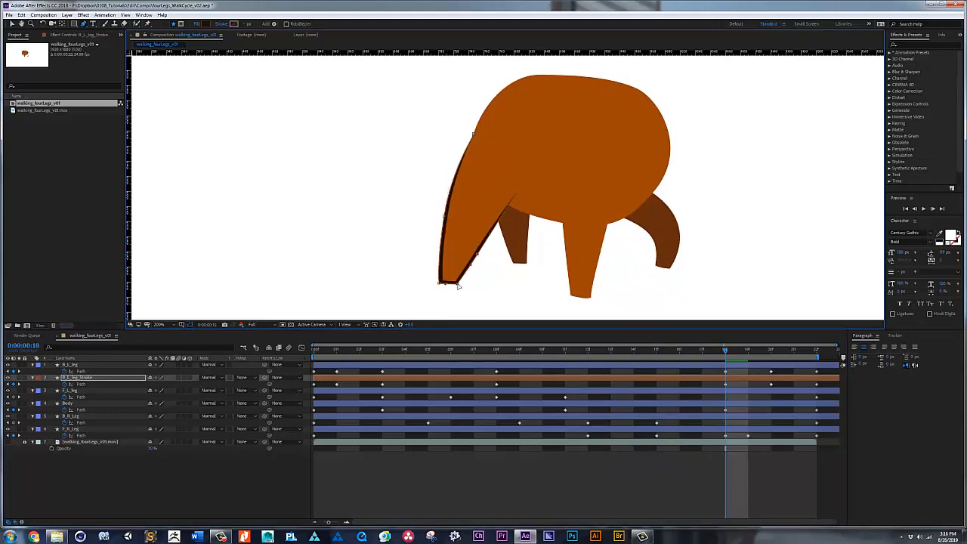
# Step: At frame 20, offset the foot, underside and bent rear joint points of B_L_leg_Stroke outward around the raised leg
pyautogui.click(772, 351)
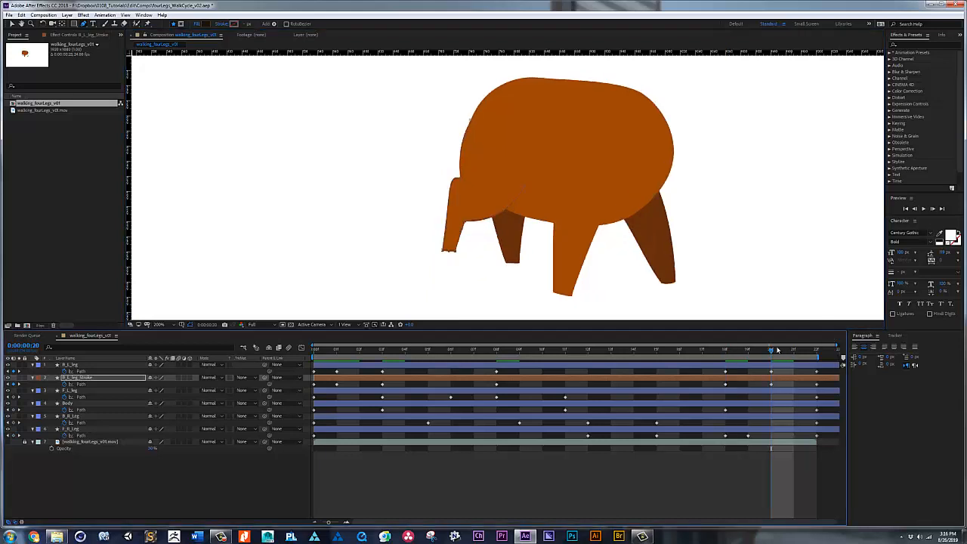
pyautogui.moveTo(455, 252)
pyautogui.mouseDown()
pyautogui.moveTo(466, 224)
pyautogui.moveTo(439, 253)
pyautogui.mouseUp()
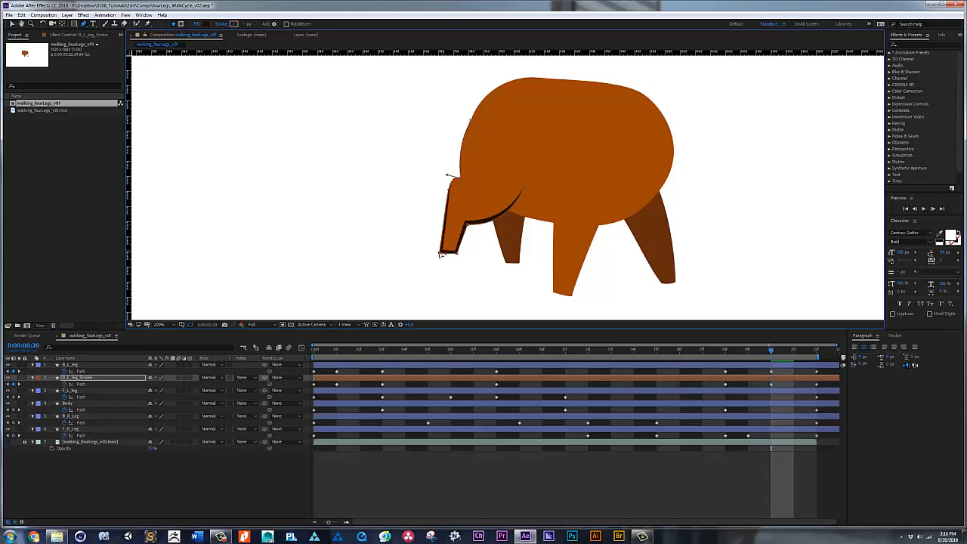
pyautogui.moveTo(460, 179); pyautogui.dragTo(453, 139)
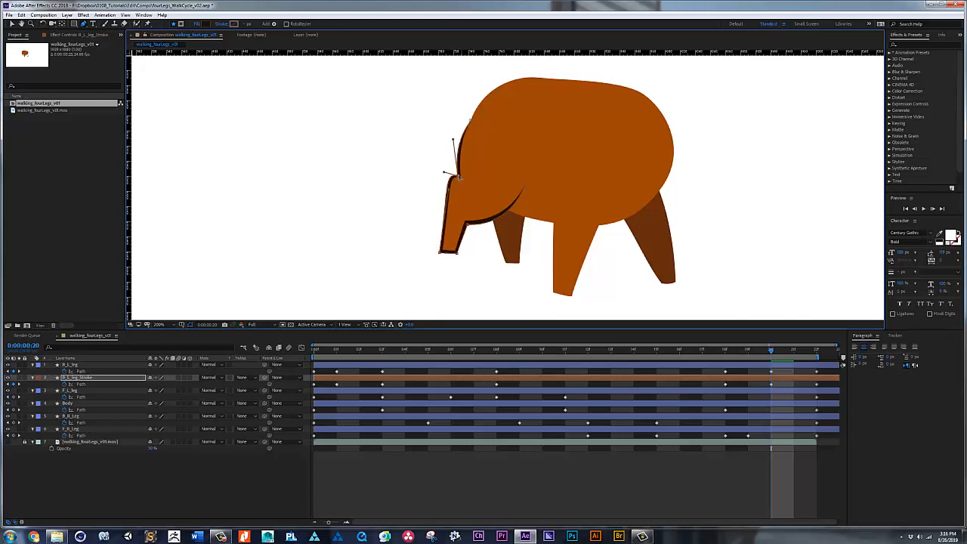
# Step: Copy the frame 0 path keyframe of B_L_leg_Stroke to frame 22 to close the loop, and play the animation
pyautogui.click(816, 348)
pyautogui.click(316, 389)
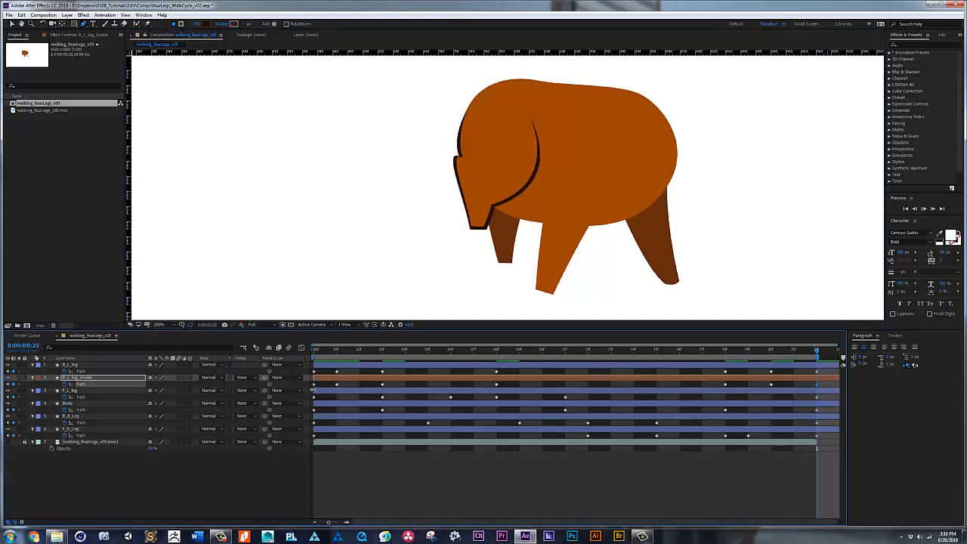
pyautogui.press('space')
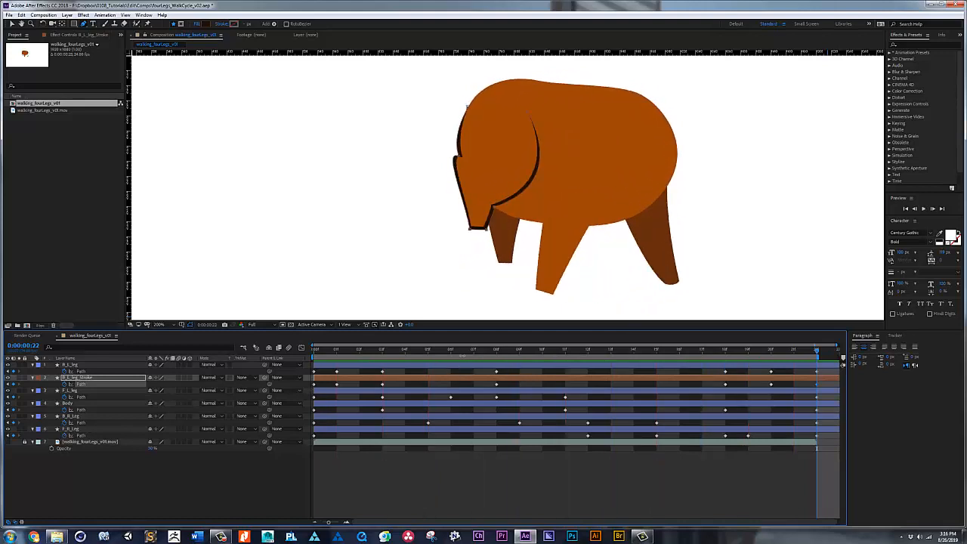
# Step: At frame 8, pull the Body path's belly point beside the back leg slightly down over the top of the leg outline
pyautogui.moveTo(470, 352); pyautogui.dragTo(501, 354)
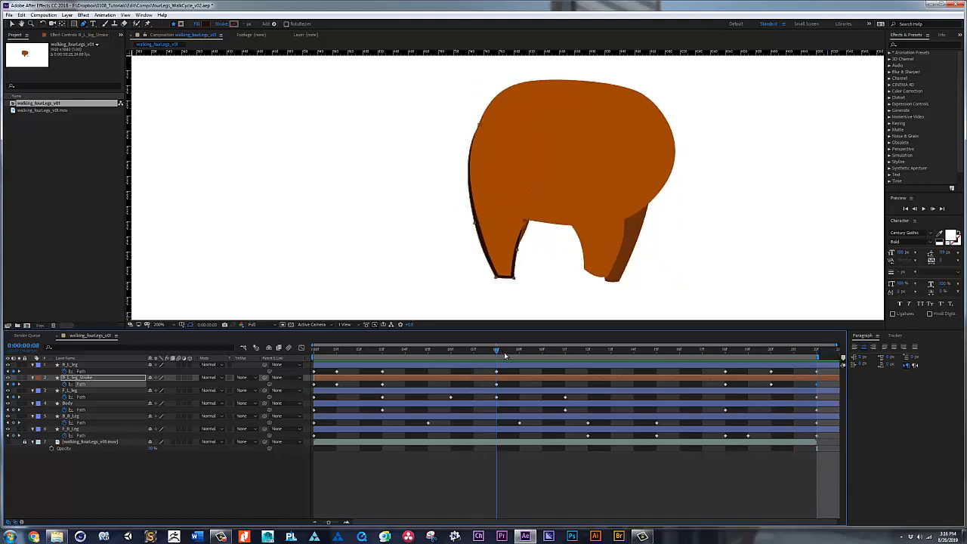
pyautogui.click(502, 402)
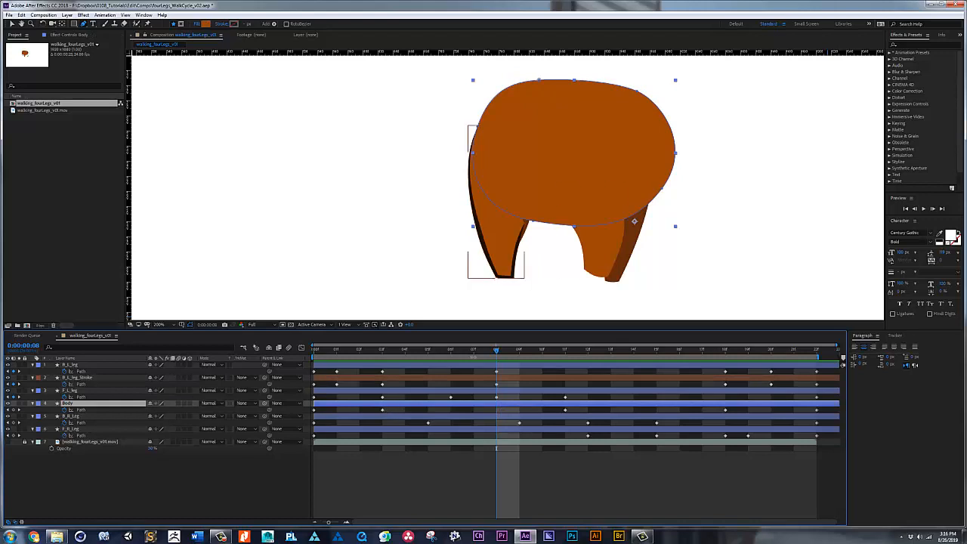
pyautogui.moveTo(499, 352)
pyautogui.mouseDown()
pyautogui.moveTo(419, 351)
pyautogui.moveTo(498, 352)
pyautogui.mouseUp()
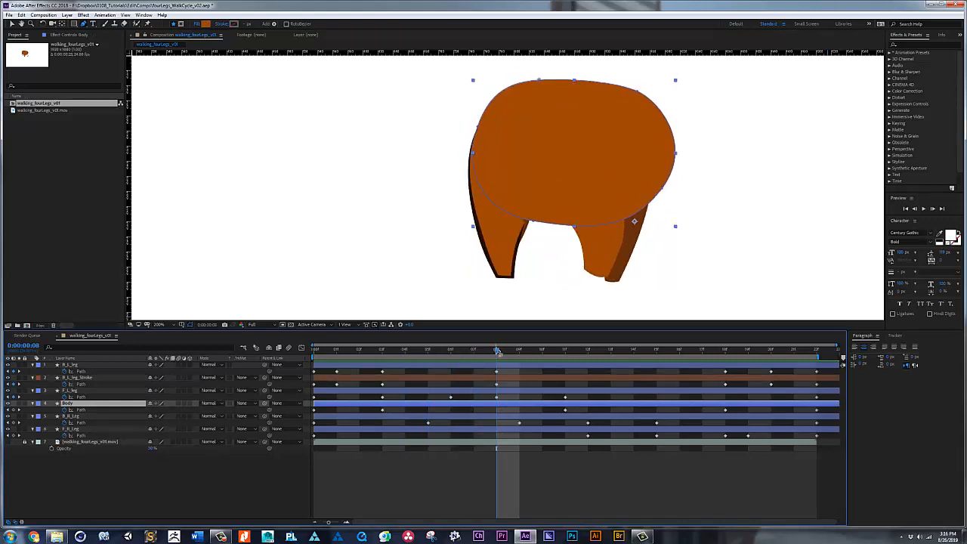
pyautogui.click(533, 224)
pyautogui.moveTo(534, 224); pyautogui.dragTo(532, 228)
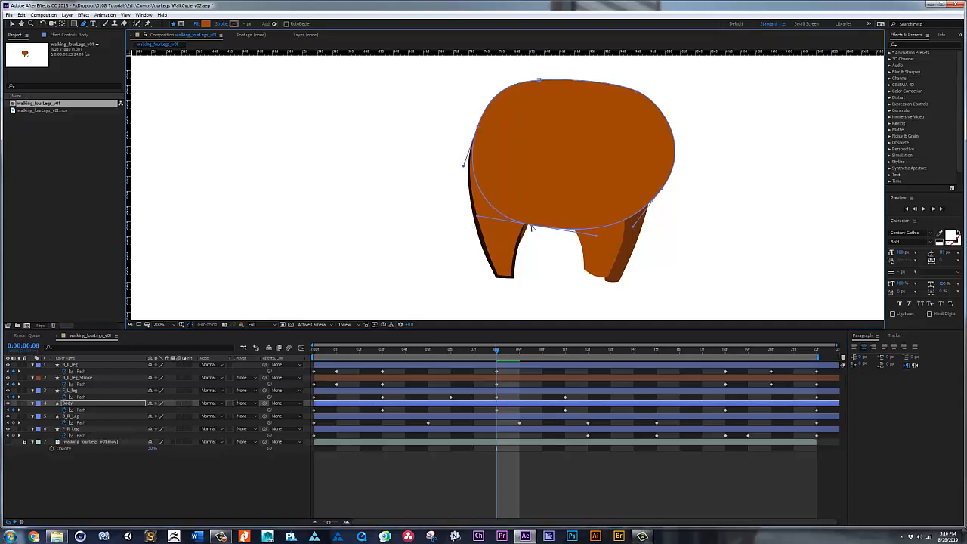
# Step: Play back the walk cycle to check the outlined back leg and body, and return to frame 0
pyautogui.moveTo(496, 350)
pyautogui.mouseDown()
pyautogui.moveTo(594, 350)
pyautogui.moveTo(488, 347)
pyautogui.mouseUp()
pyautogui.press('space')
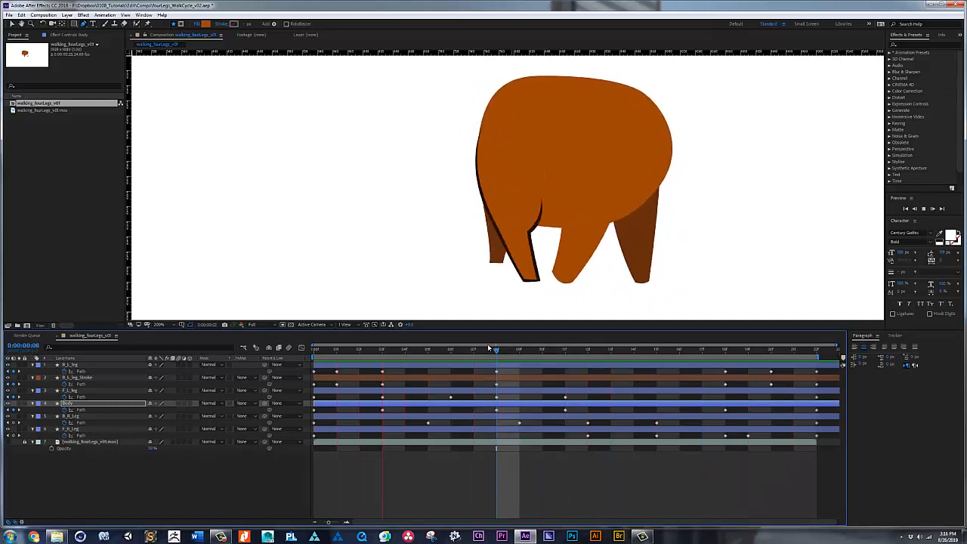
pyautogui.press('space')
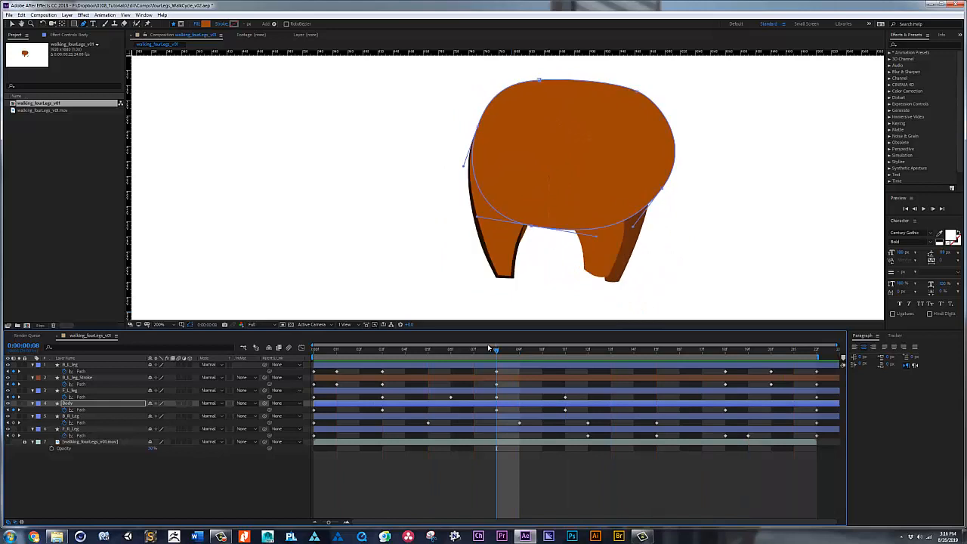
pyautogui.moveTo(496, 349); pyautogui.dragTo(427, 349)
pyautogui.moveTo(344, 354); pyautogui.dragTo(291, 363)
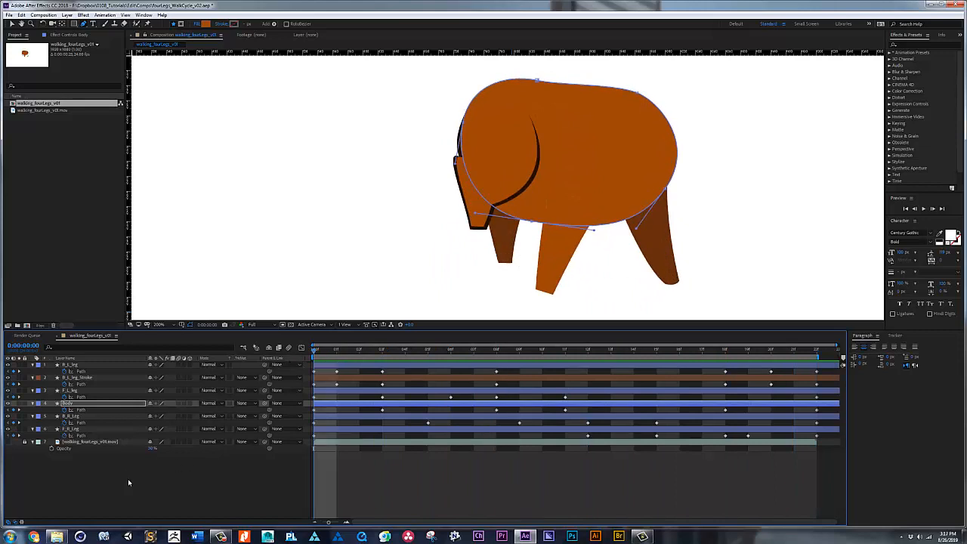
# Step: Look up the dark brown fill colour used on B_L_leg_Stroke
pyautogui.click(79, 366)
pyautogui.click(79, 367)
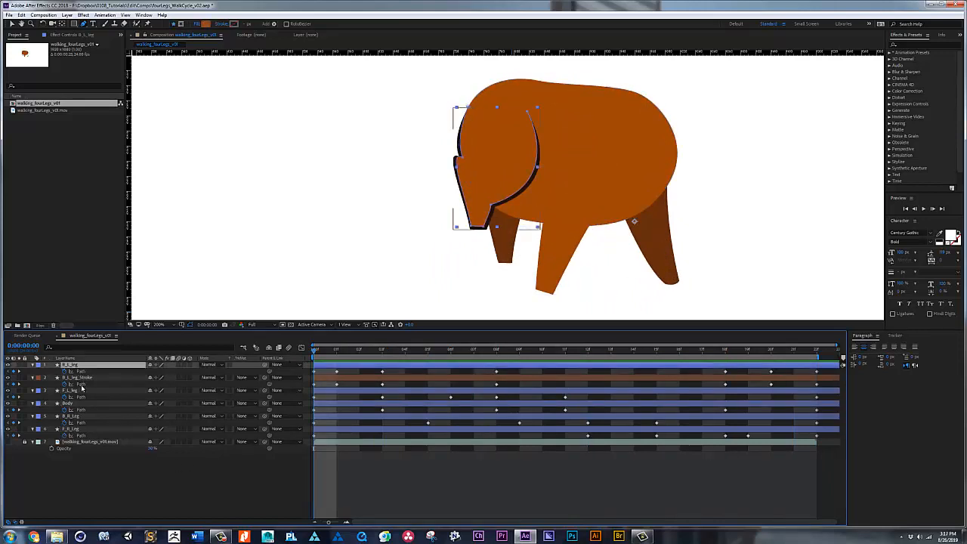
pyautogui.click(80, 392)
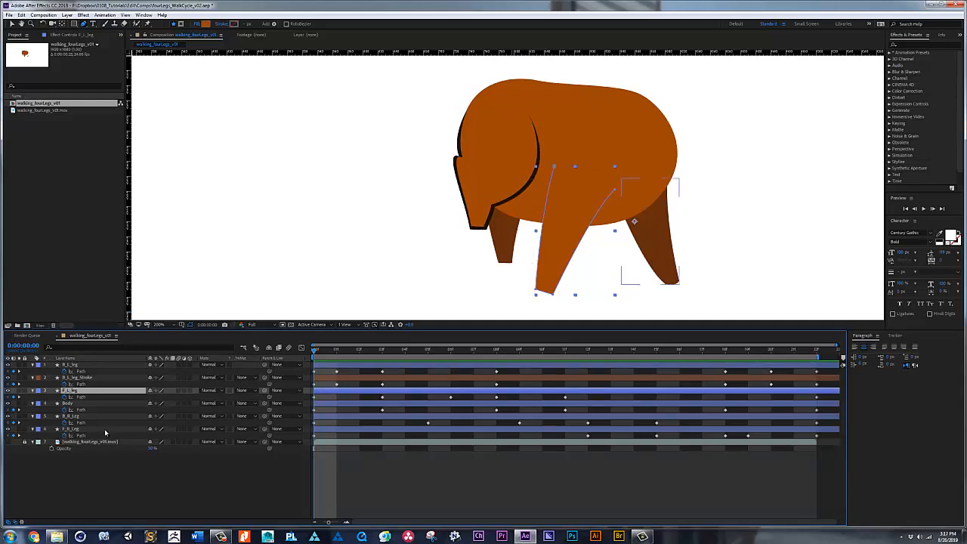
pyautogui.click(79, 377)
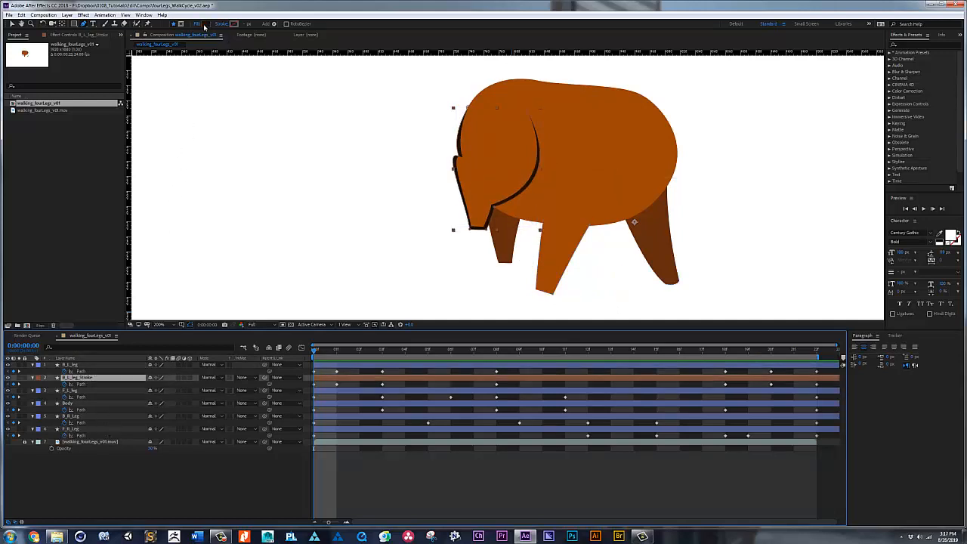
pyautogui.click(202, 25)
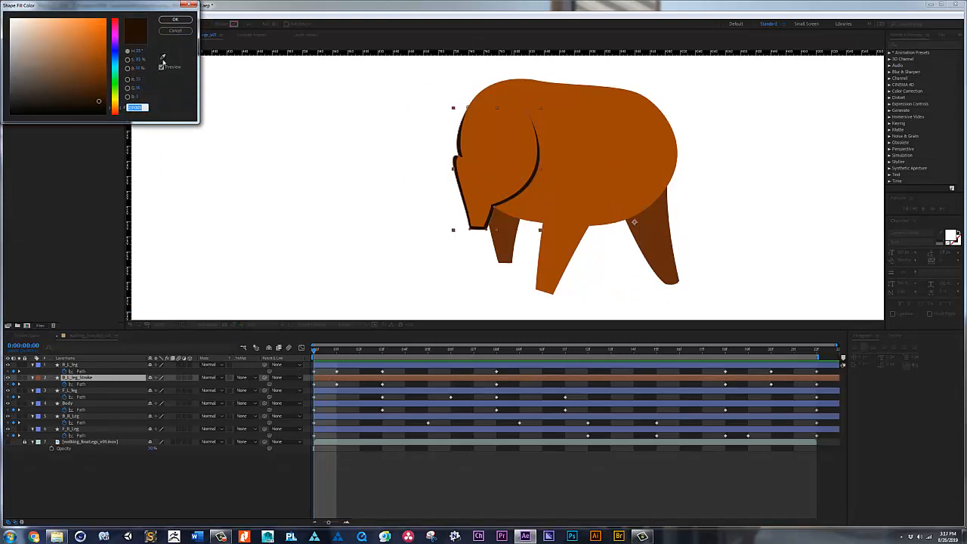
pyautogui.click(175, 19)
# Step: Duplicate F_L_leg, place the copy directly beneath the original as F_L_leg_Stroke, and give it a brown label
pyautogui.click(82, 391)
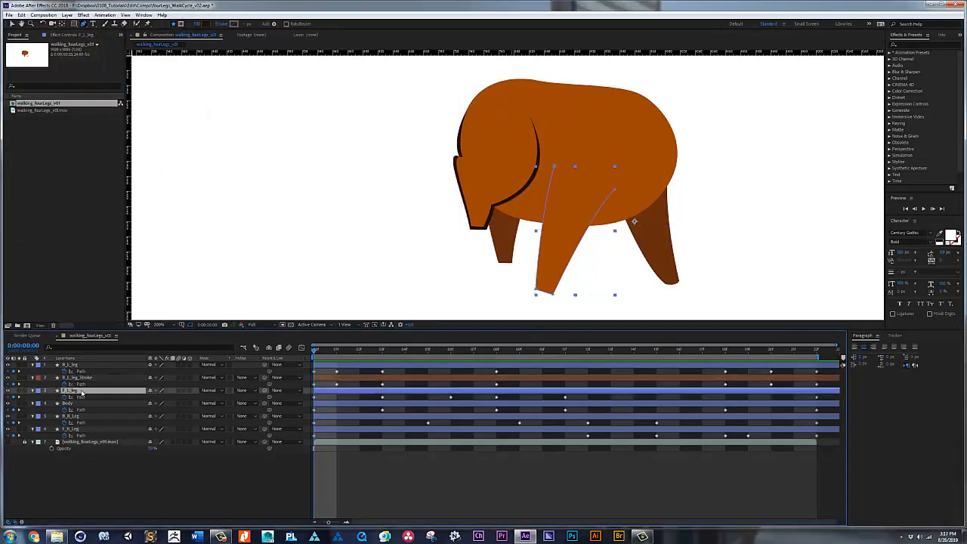
pyautogui.hotkey('ctrl', 'd')
pyautogui.moveTo(81, 394); pyautogui.dragTo(79, 408)
pyautogui.press('Return')
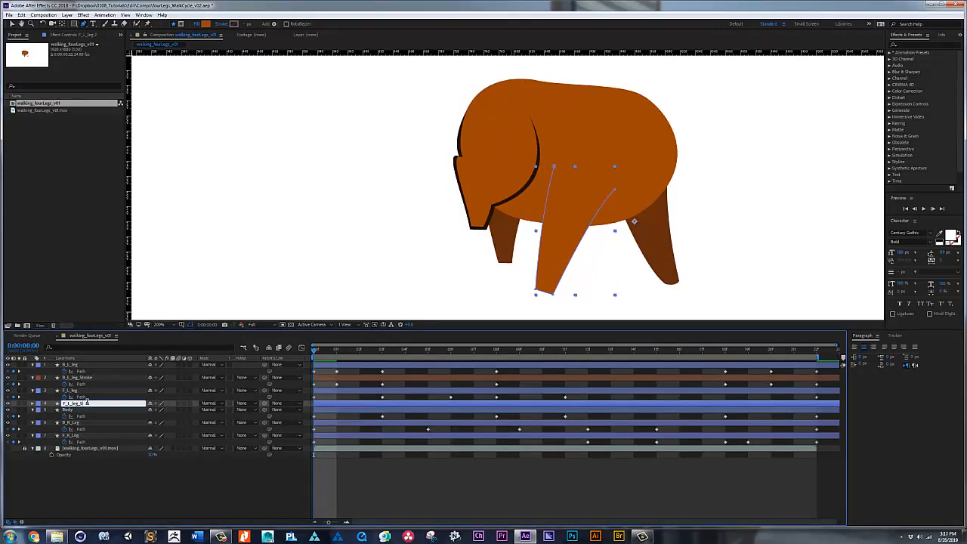
pyautogui.press('Return')
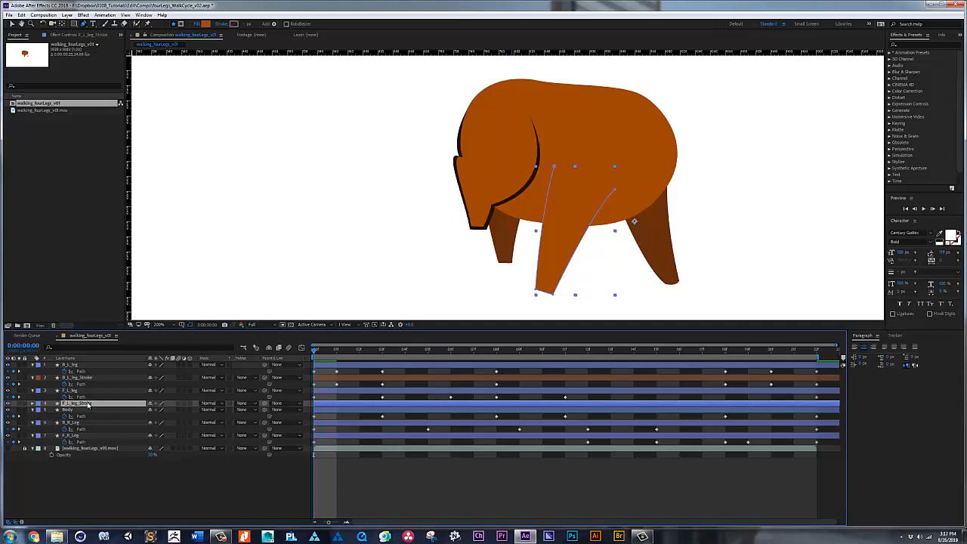
pyautogui.click(38, 403)
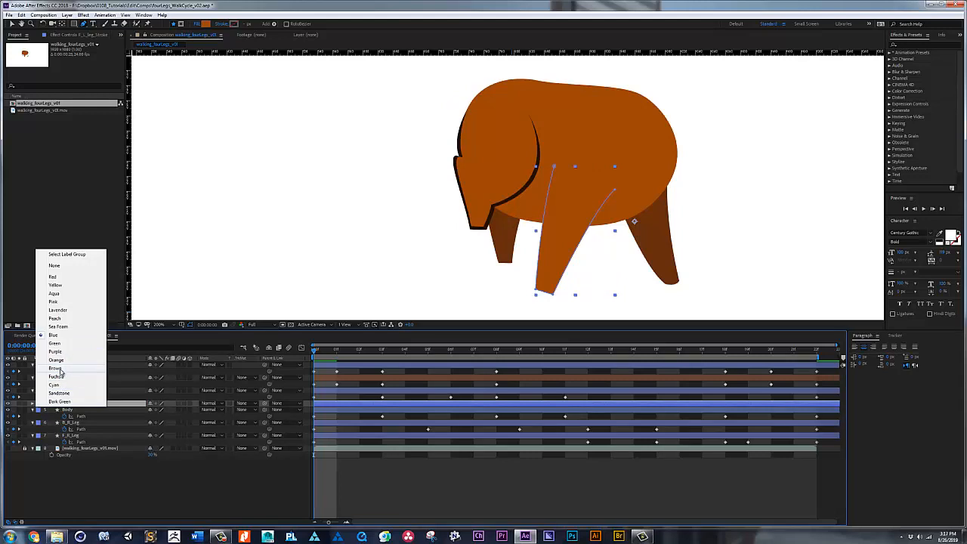
pyautogui.click(55, 369)
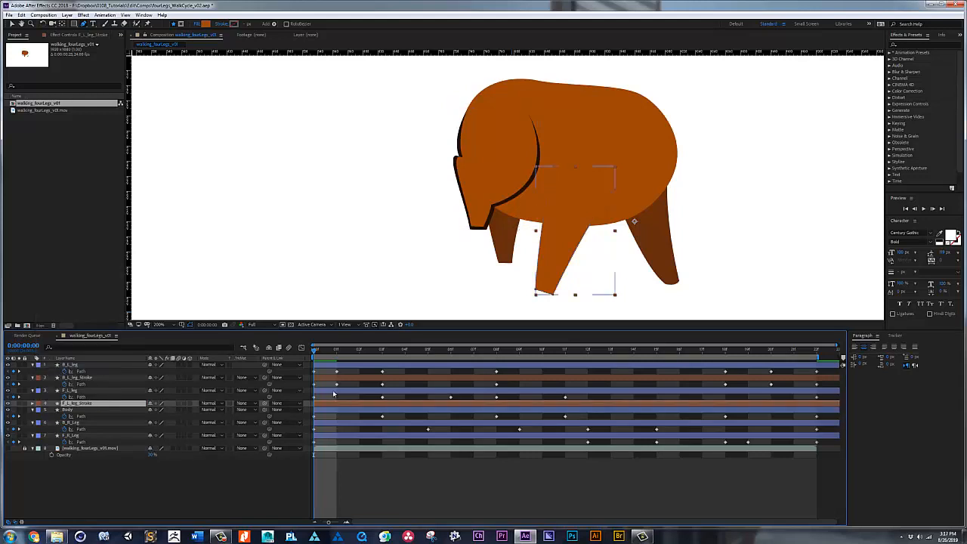
# Step: Reveal the Path keyframes of F_L_leg_Stroke and pull one foot corner slightly outward from the leg at frame 0
pyautogui.press('u')
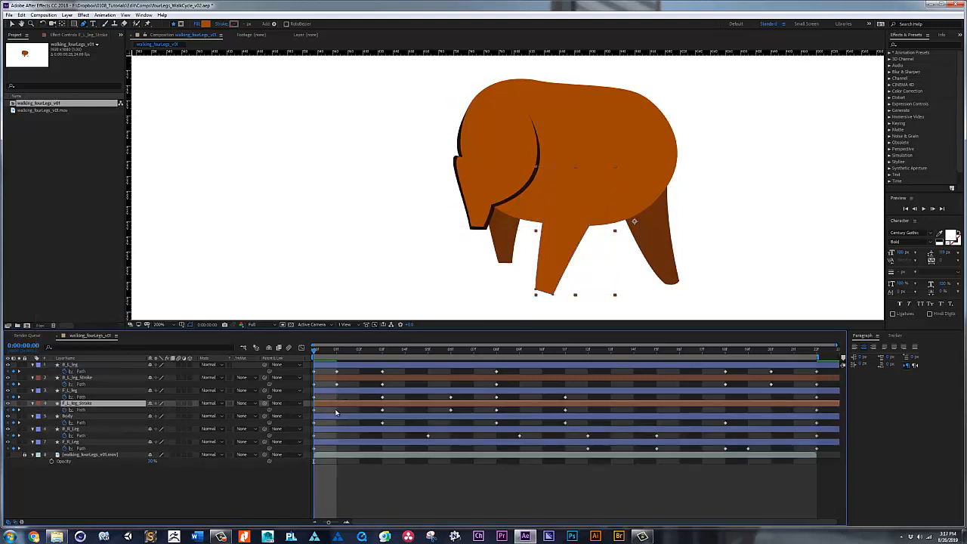
pyautogui.click(326, 412)
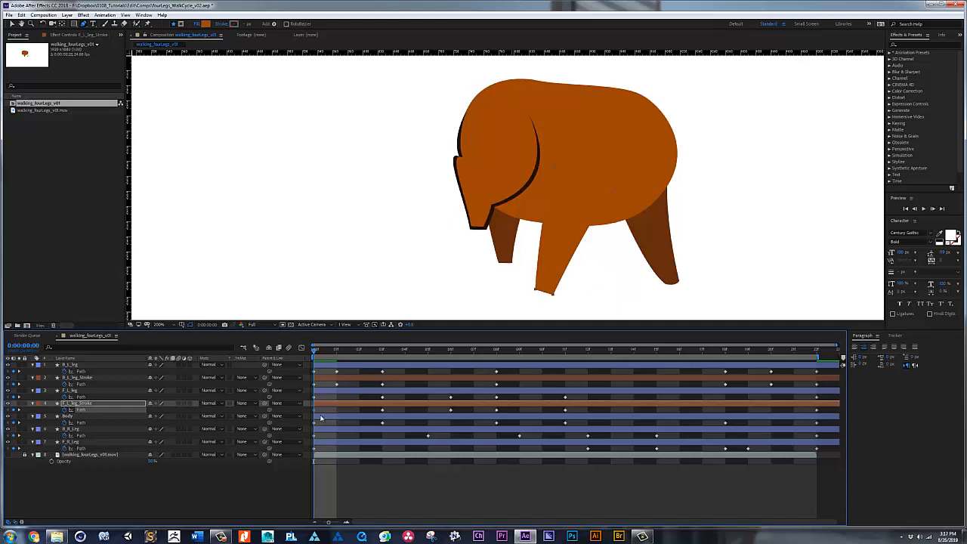
pyautogui.click(326, 411)
pyautogui.click(327, 404)
pyautogui.press('v')
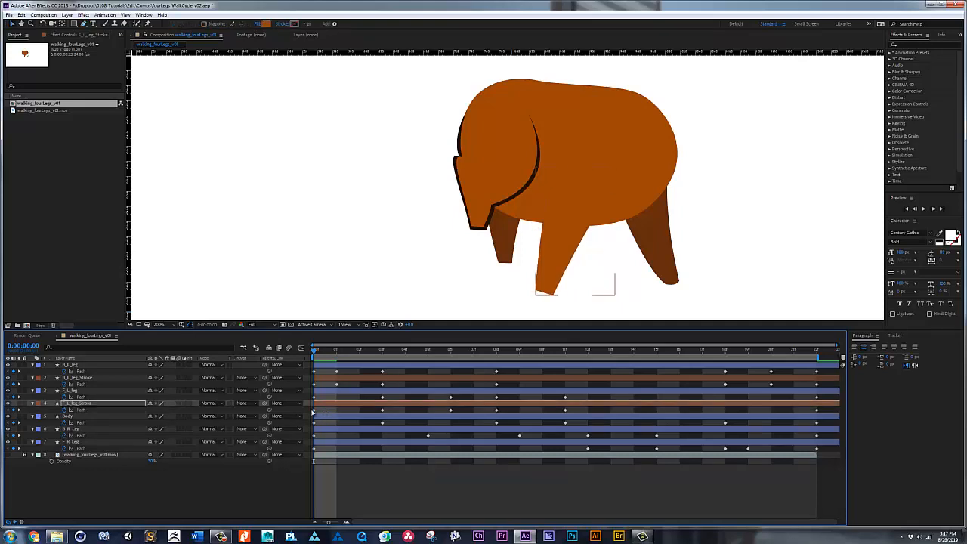
pyautogui.click(314, 412)
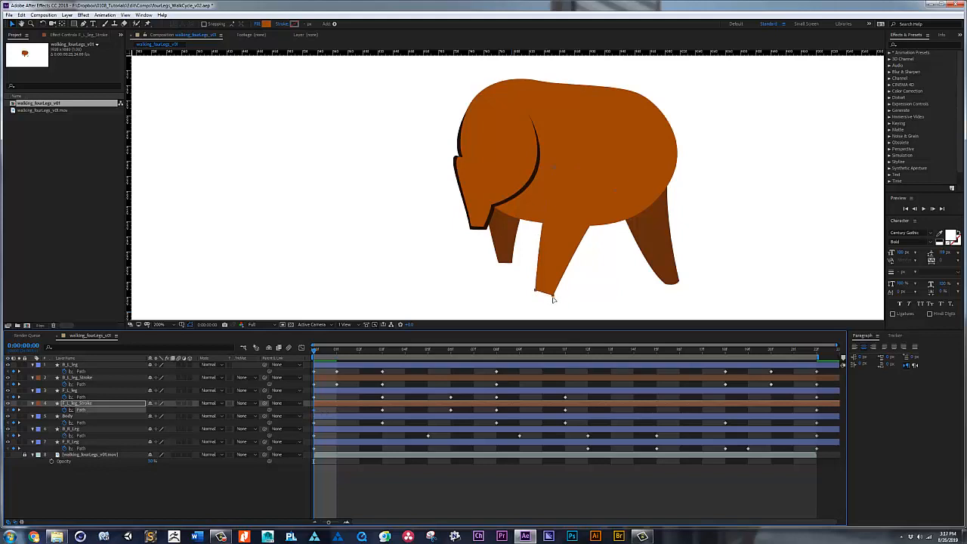
pyautogui.moveTo(553, 295); pyautogui.dragTo(556, 297)
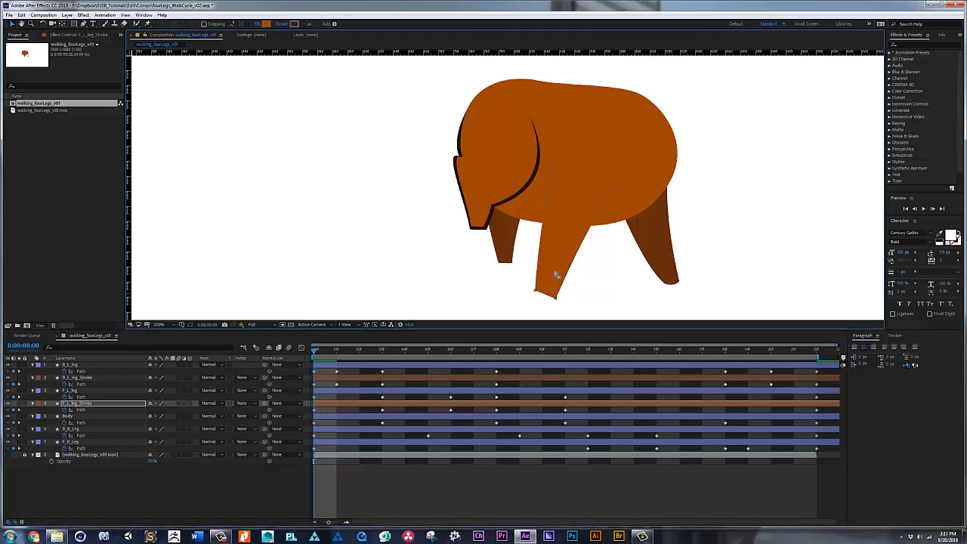
# Step: Fill F_L_leg_Stroke with dark brown and pull its other foot corner and both side points outward at frame 0
pyautogui.click(266, 24)
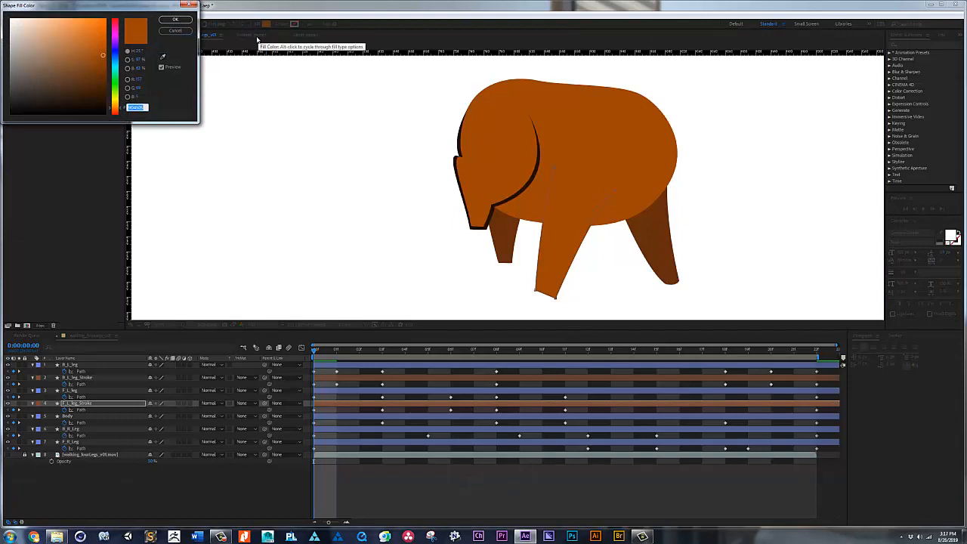
pyautogui.press('Return')
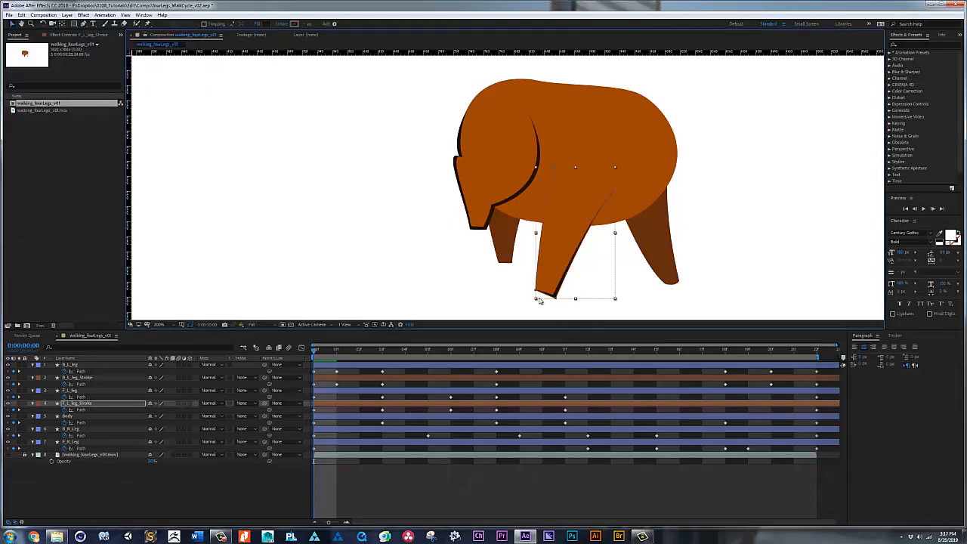
pyautogui.click(535, 290)
pyautogui.moveTo(534, 293); pyautogui.dragTo(533, 295)
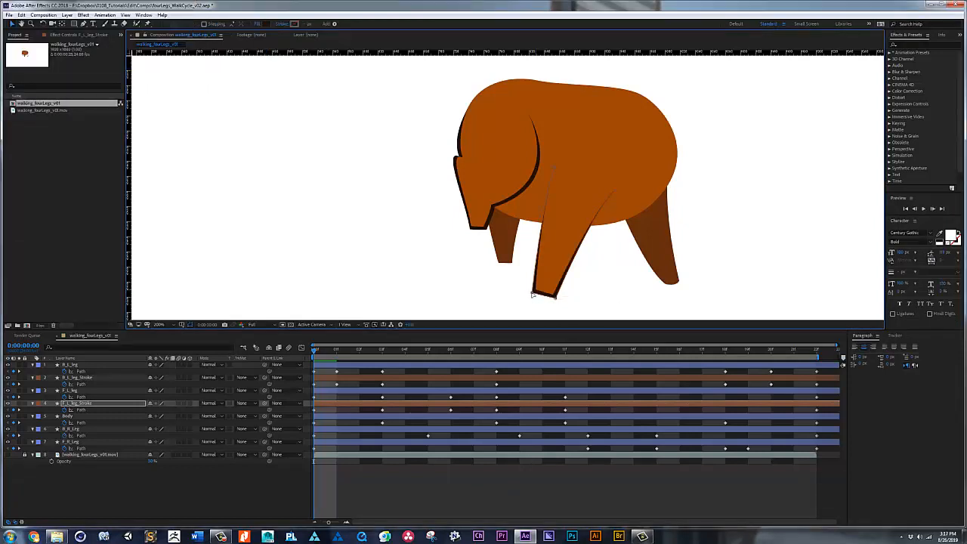
pyautogui.moveTo(540, 218); pyautogui.dragTo(596, 216)
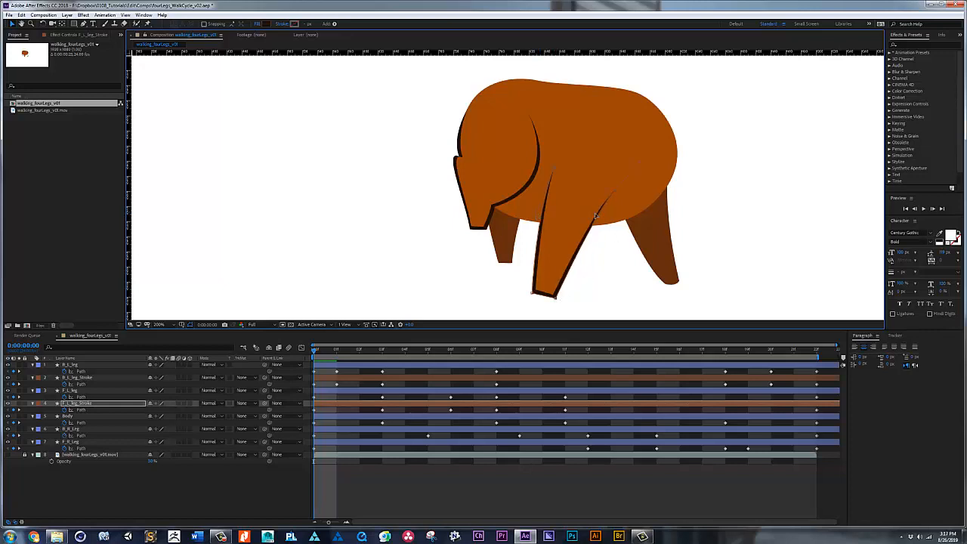
# Step: At frame 3, pull F_L_leg_Stroke's foot and side points outward to form an uneven outline around the leg
pyautogui.click(382, 351)
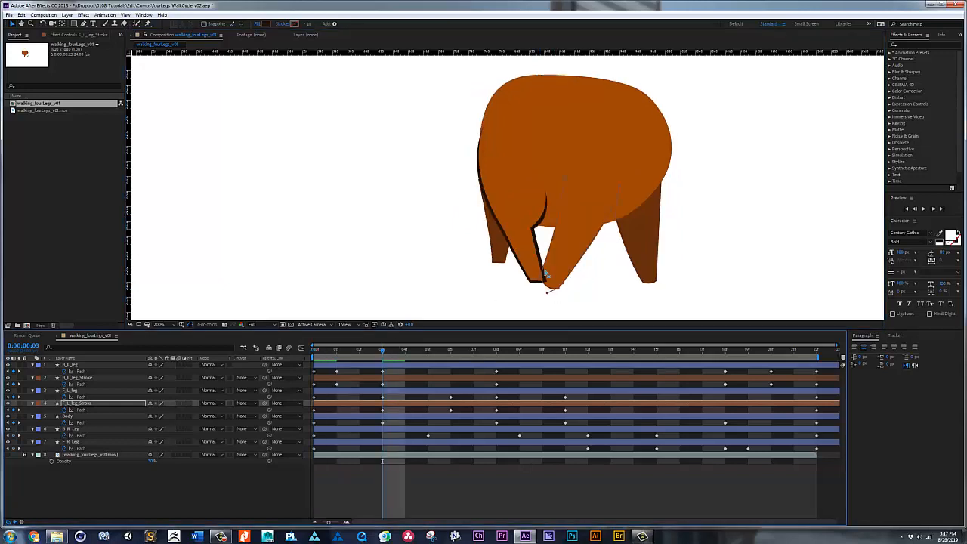
pyautogui.moveTo(560, 291); pyautogui.dragTo(538, 282)
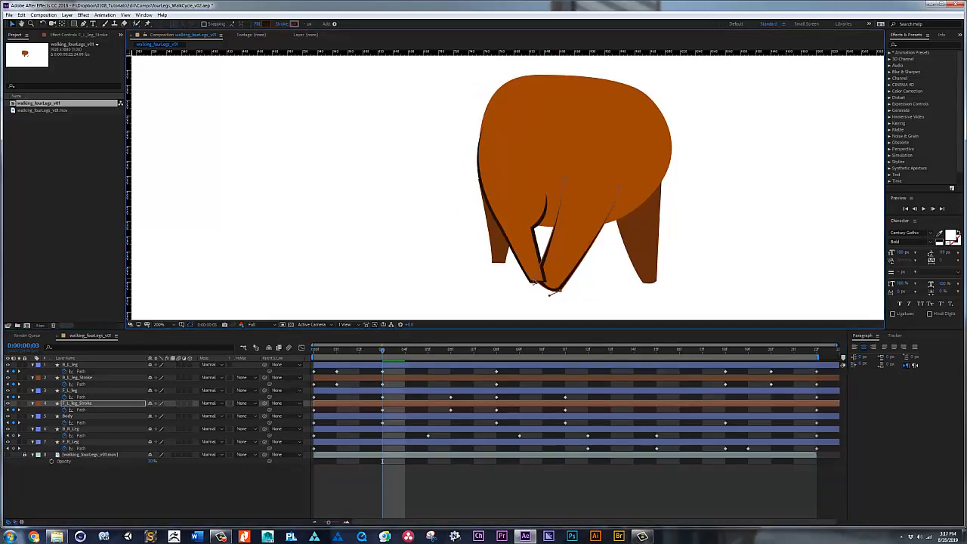
pyautogui.moveTo(555, 229); pyautogui.dragTo(554, 229)
pyautogui.moveTo(534, 281); pyautogui.dragTo(538, 282)
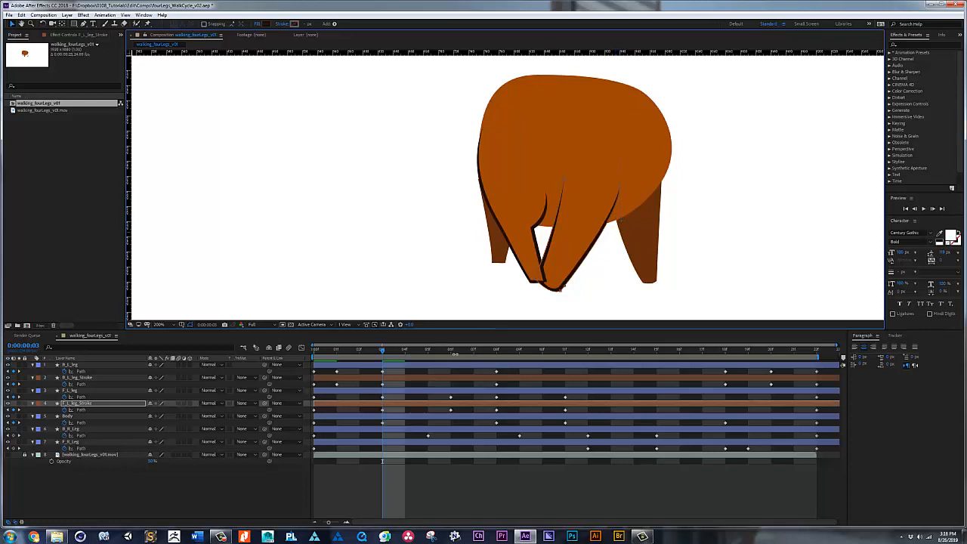
# Step: At frame 6, pull F_L_leg_Stroke's foot and side points outward so the outline surrounds the bent leg
pyautogui.click(454, 350)
pyautogui.moveTo(576, 263); pyautogui.dragTo(581, 241)
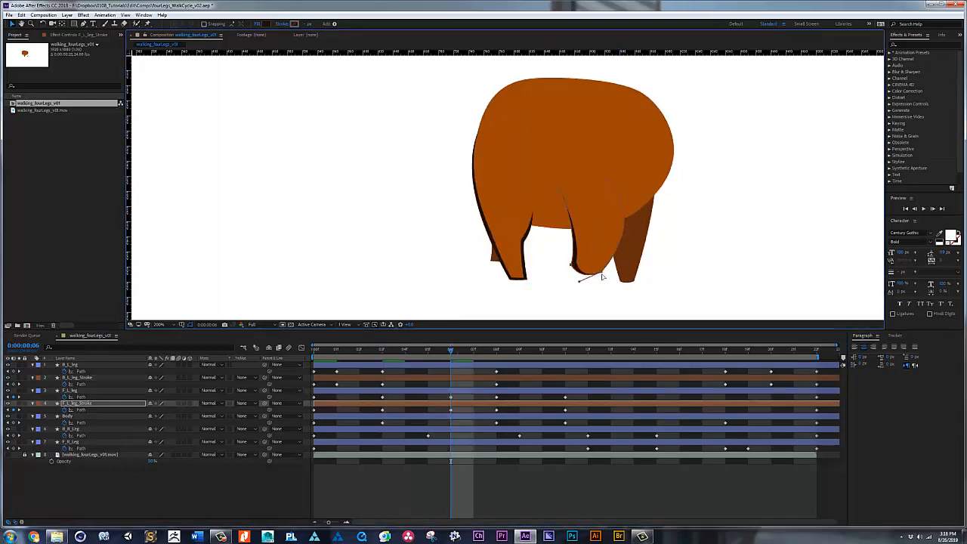
pyautogui.moveTo(601, 272); pyautogui.dragTo(603, 275)
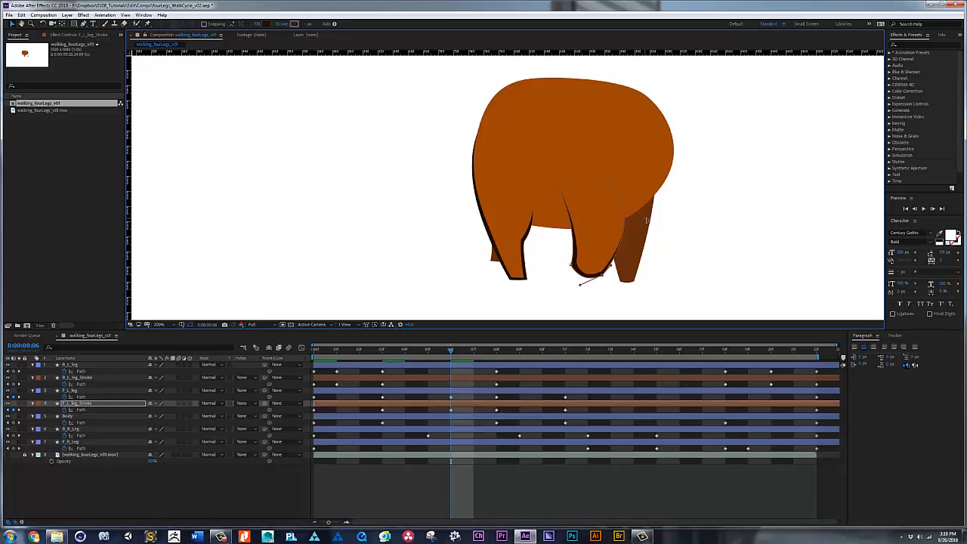
# Step: At frame 8, move F_L_leg_Stroke's foot and side points out past the leg edges
pyautogui.click(508, 349)
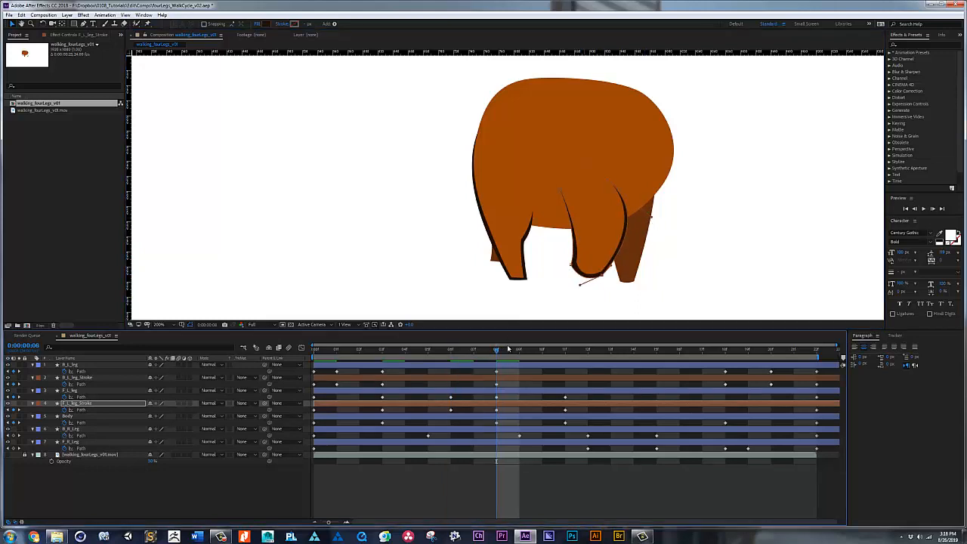
pyautogui.moveTo(584, 272); pyautogui.dragTo(609, 283)
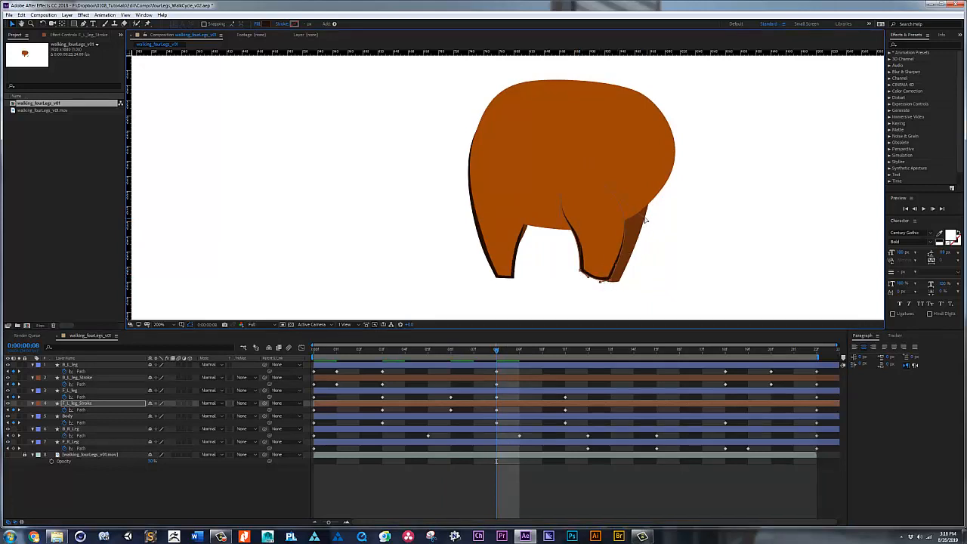
pyautogui.moveTo(645, 216); pyautogui.dragTo(648, 217)
pyautogui.moveTo(557, 231); pyautogui.dragTo(556, 230)
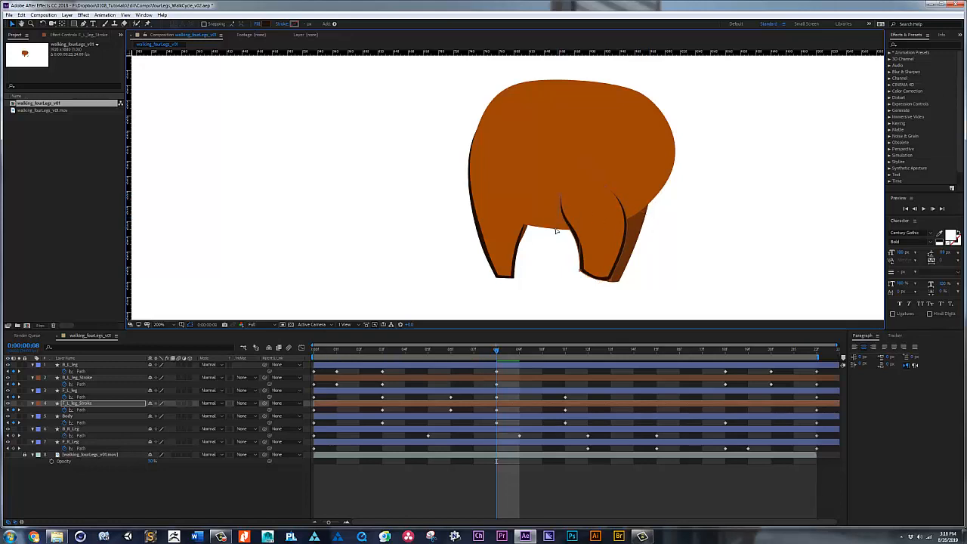
# Step: At frame 11, pull F_L_leg_Stroke's foot corners and side point outward around the extended leg
pyautogui.click(565, 351)
pyautogui.moveTo(632, 307); pyautogui.dragTo(630, 310)
pyautogui.click(660, 305)
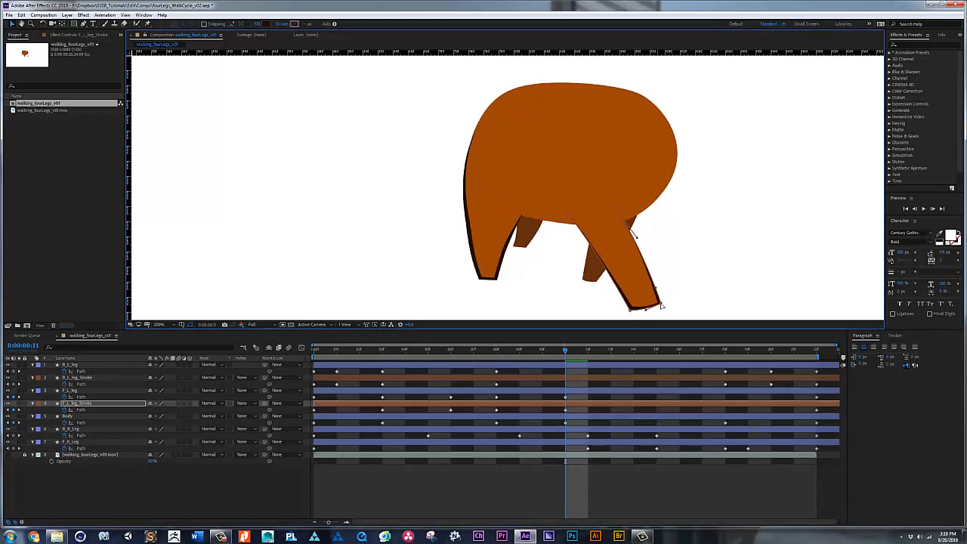
pyautogui.moveTo(637, 237); pyautogui.dragTo(641, 233)
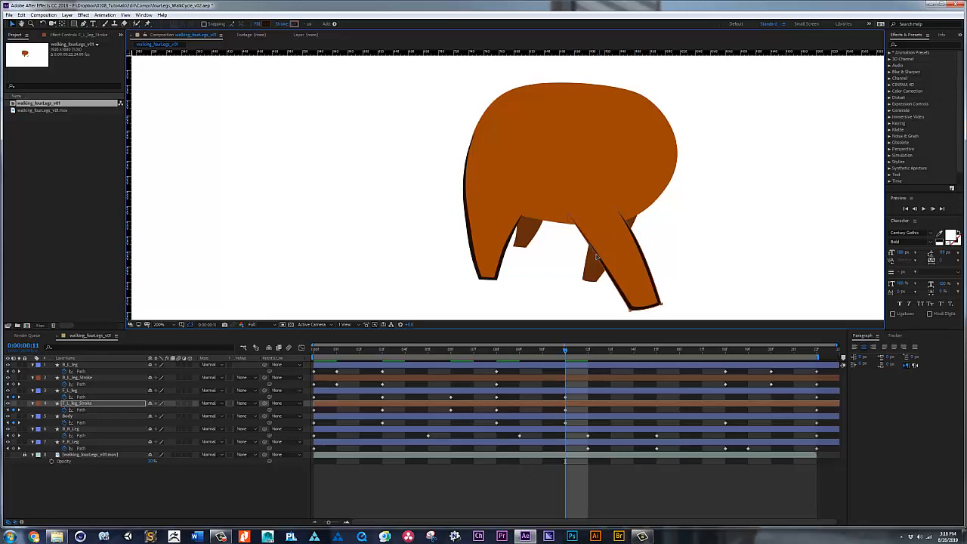
# Step: Copy F_L_leg_Stroke's frame 0 Path keyframe to frame 22 and play back the walk cycle
pyautogui.click(791, 352)
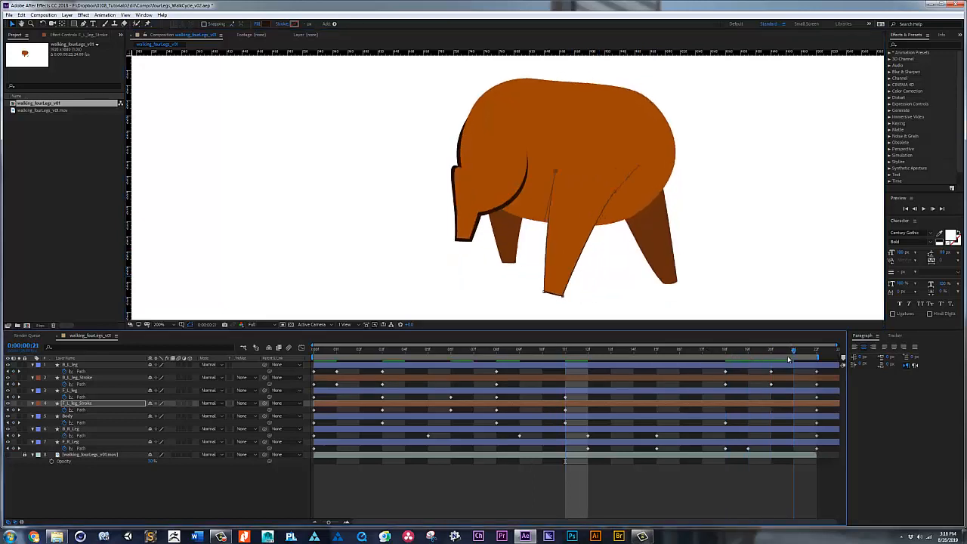
pyautogui.click(815, 352)
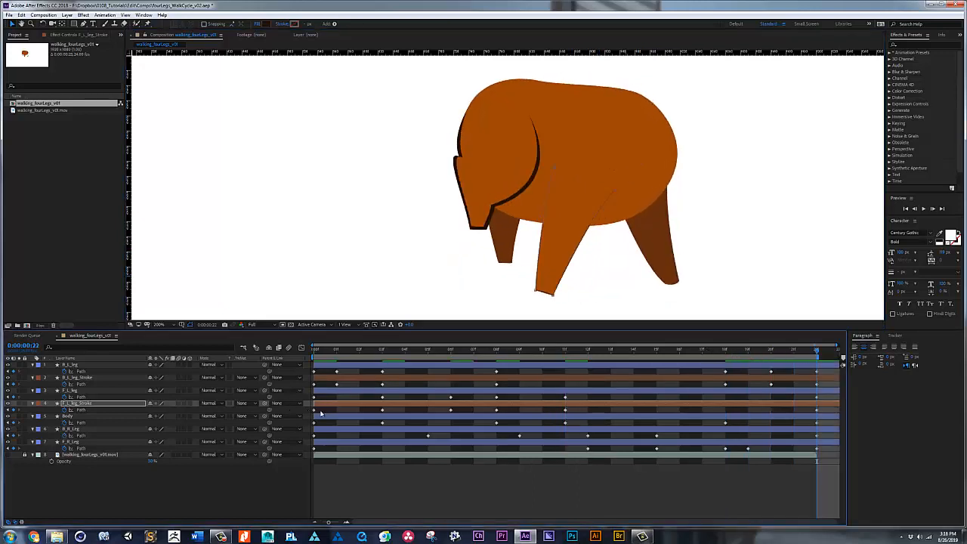
pyautogui.click(313, 411)
pyautogui.hotkey('ctrl', 'v')
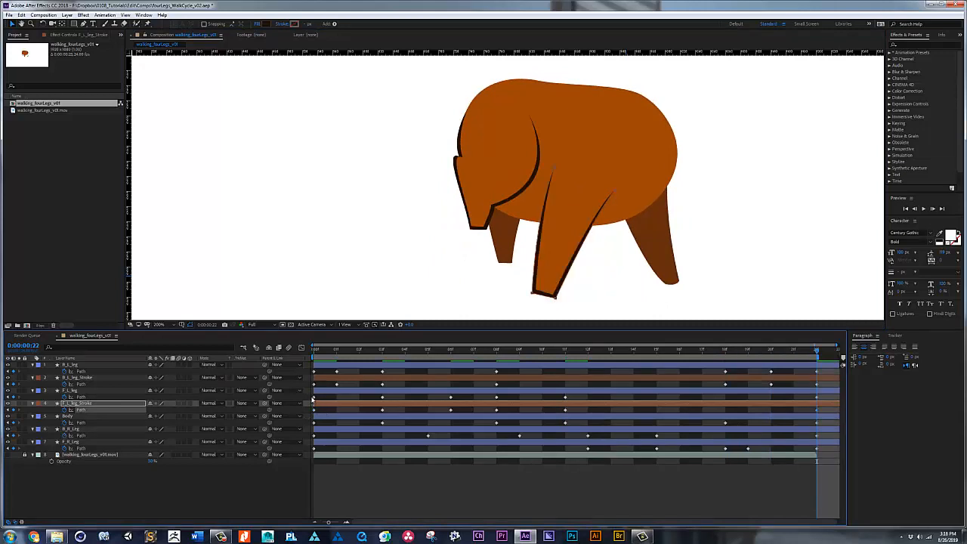
pyautogui.press('space')
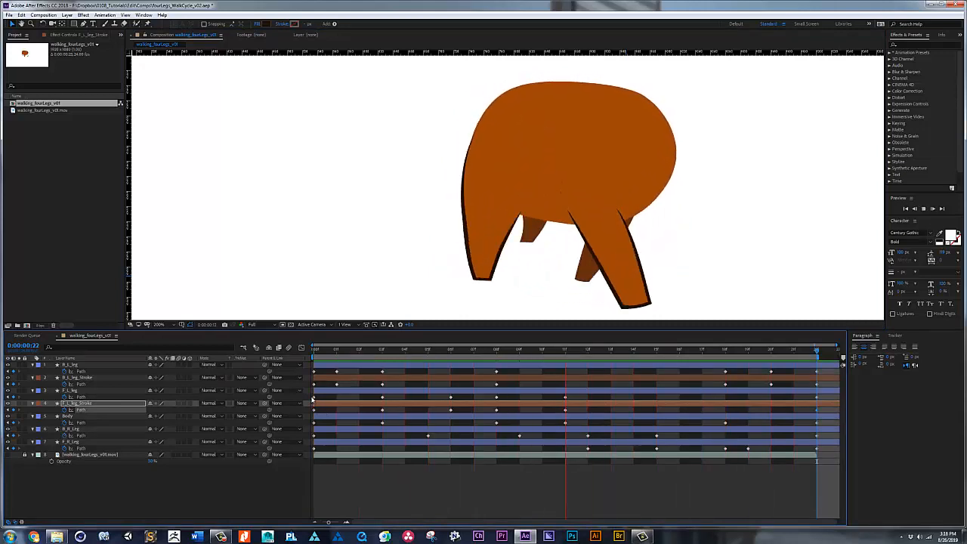
# Step: Duplicate B_R_Leg, place the copy directly beneath the original, and rename it B_R_Leg_Stroke
pyautogui.scroll(-2, 541, 198)
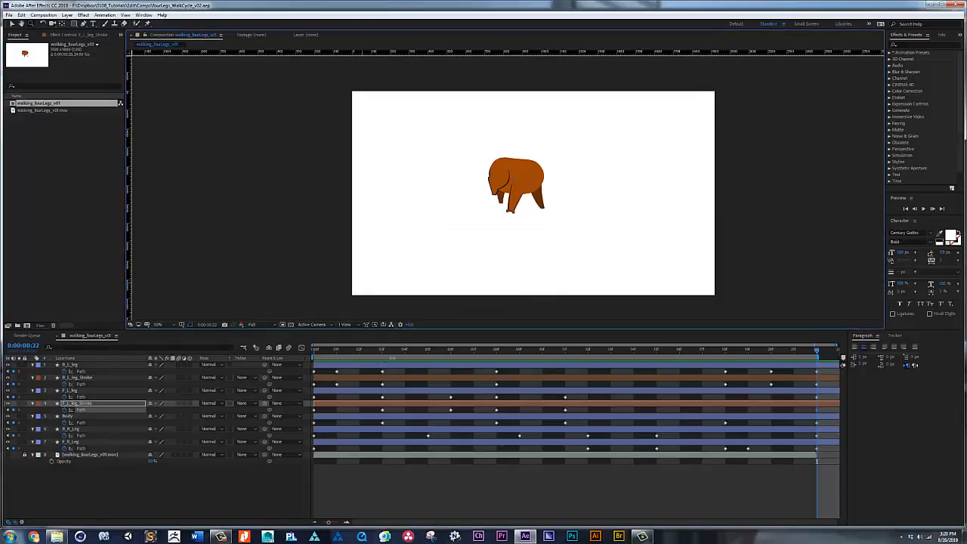
pyautogui.click(74, 429)
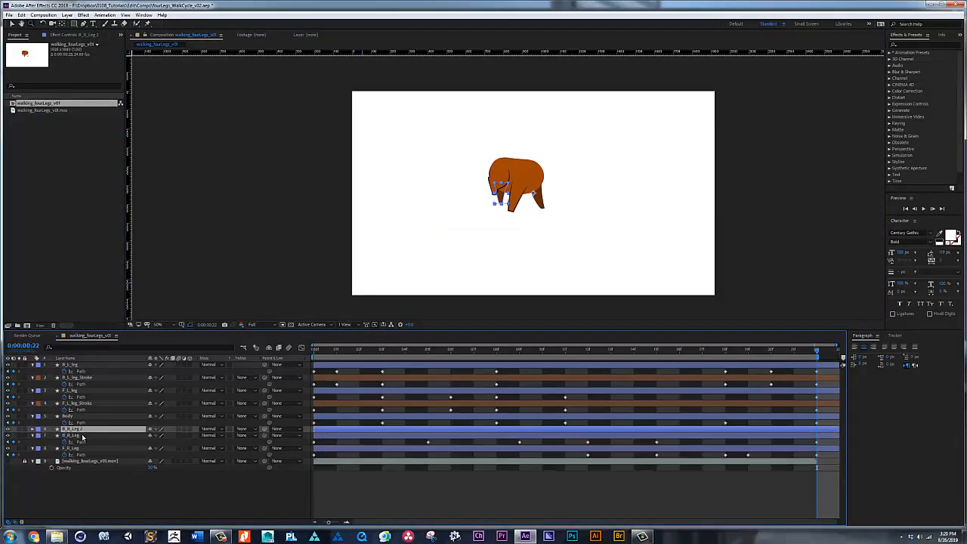
pyautogui.moveTo(82, 436); pyautogui.dragTo(84, 446)
pyautogui.press('Return')
pyautogui.write('_Stroke')
pyautogui.press('Return')
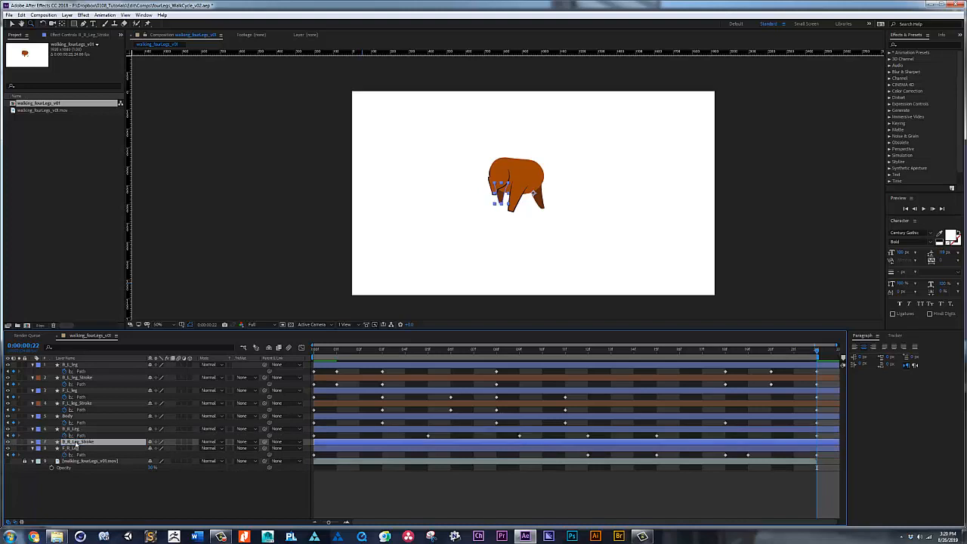
# Step: Fill B_R_Leg_Stroke with the dark outline brown and give its layer a brown label
pyautogui.click(519, 189)
pyautogui.press('v')
pyautogui.click(207, 25)
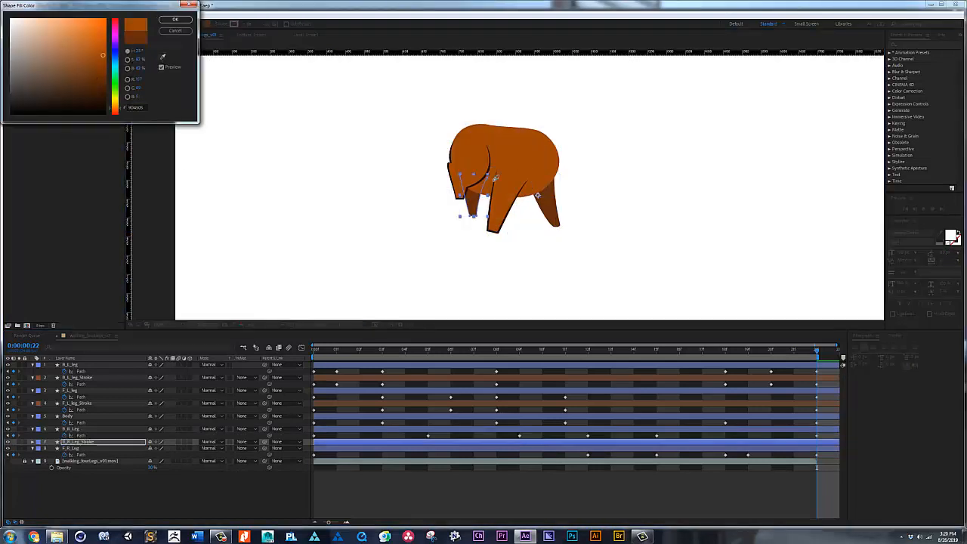
pyautogui.click(174, 20)
pyautogui.click(37, 441)
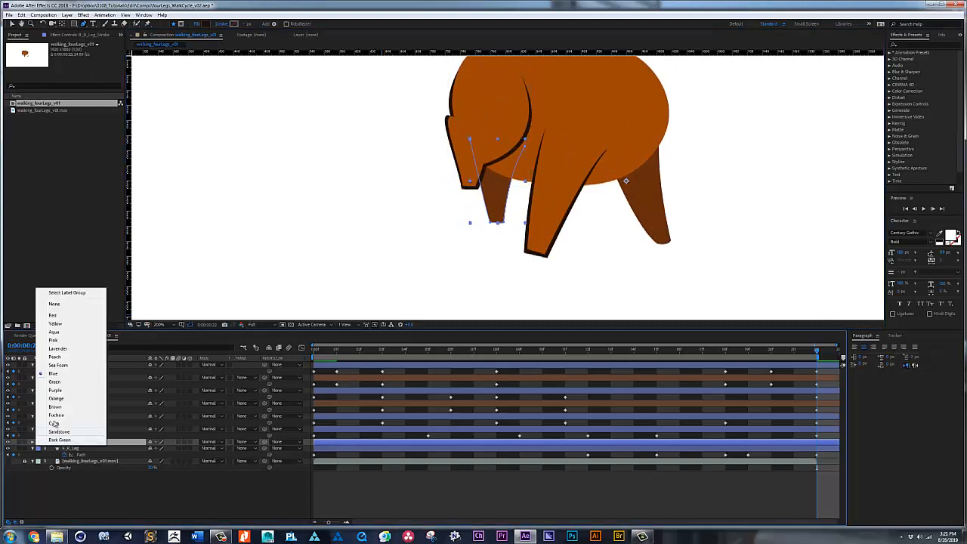
pyautogui.click(56, 398)
# Step: Pull B_R_Leg_Stroke's foot corners and sides slightly outward from the leg at frames 0 and 5
pyautogui.press('Home')
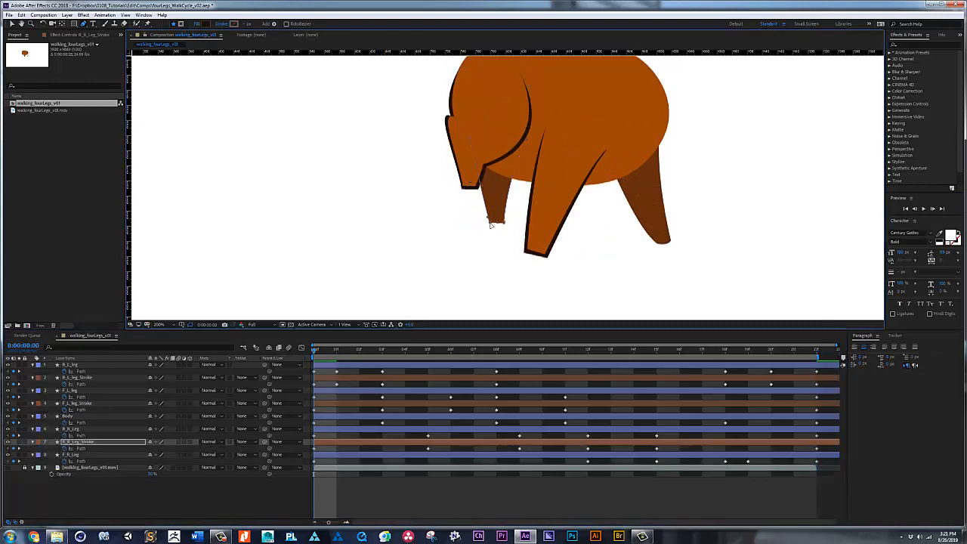
pyautogui.click(429, 349)
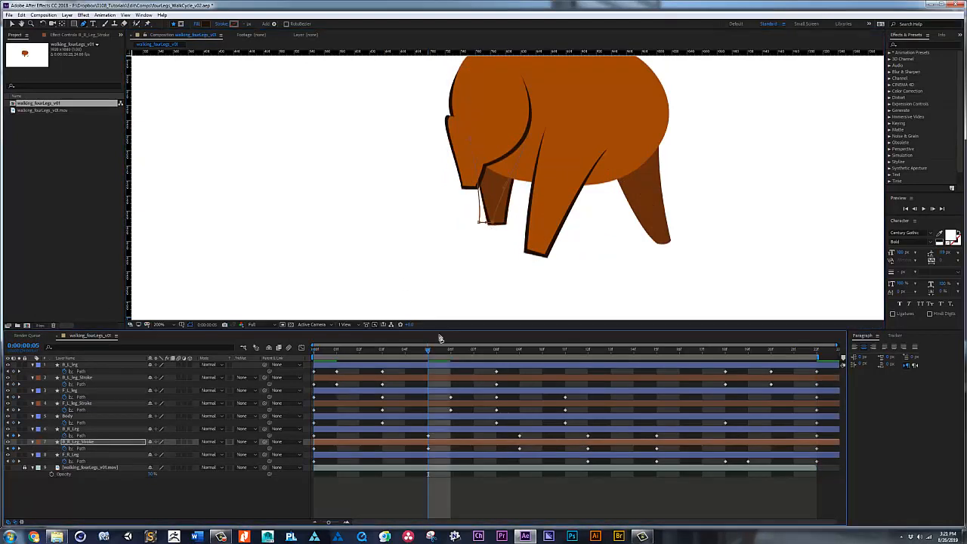
pyautogui.moveTo(475, 223); pyautogui.dragTo(477, 226)
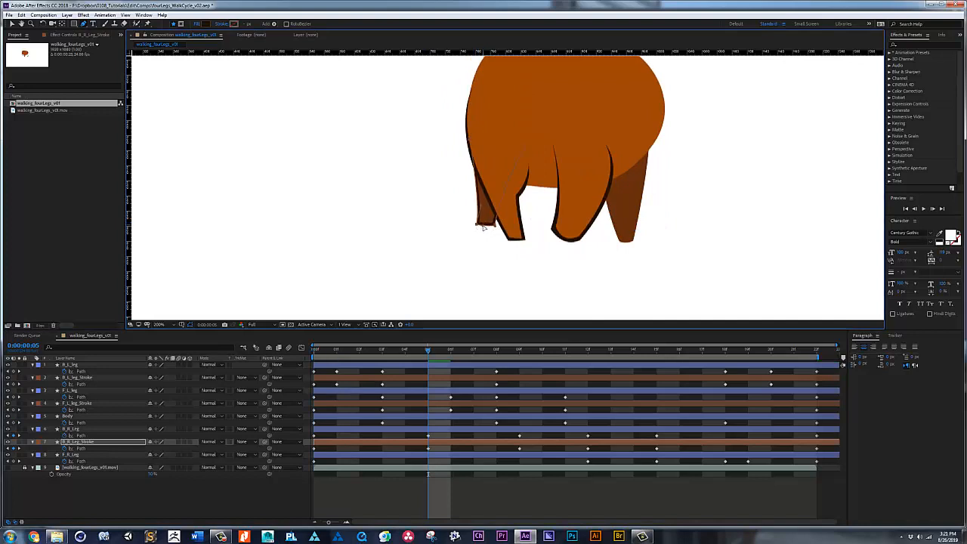
# Step: Extend B_R_Leg_Stroke's points beyond the leg edges at the Path keyframes on frames 9, 12 and 15
pyautogui.press('pagedown')
pyautogui.press('pagedown')
pyautogui.press('pagedown')
pyautogui.press('pagedown')
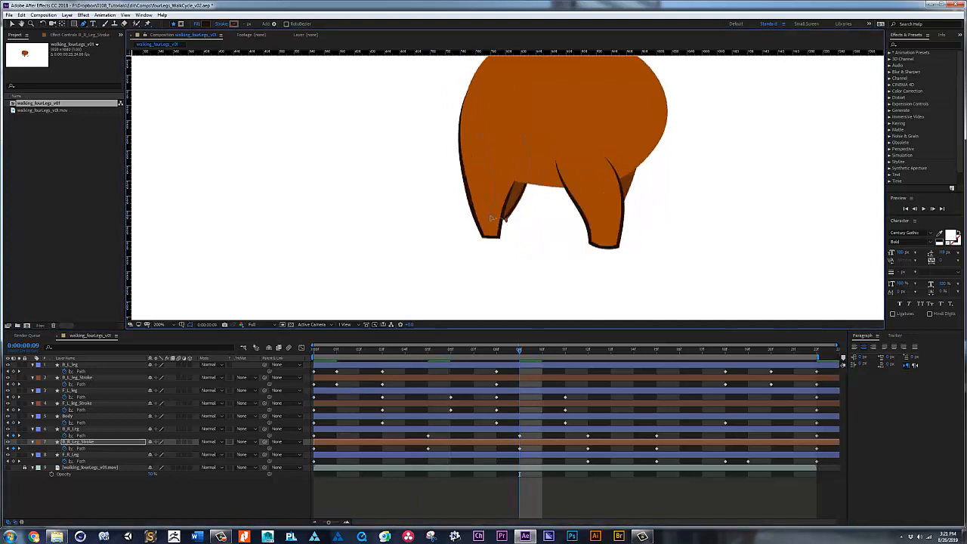
pyautogui.click(588, 353)
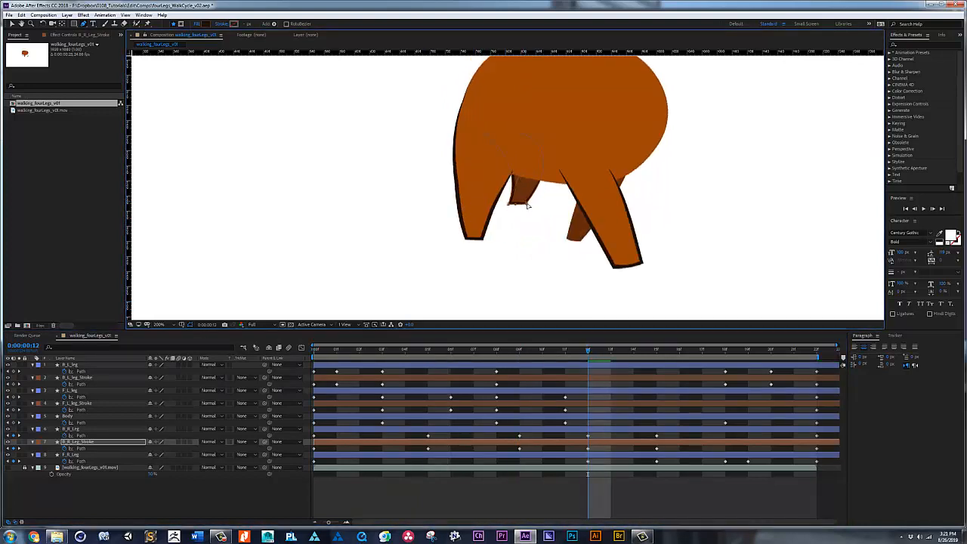
pyautogui.click(656, 351)
pyautogui.moveTo(514, 224); pyautogui.dragTo(532, 224)
# Step: Copy B_R_Leg_Stroke's frame 0 Path keyframe to frame 22 and play back the cycle, returning to frame 0
pyautogui.press('space')
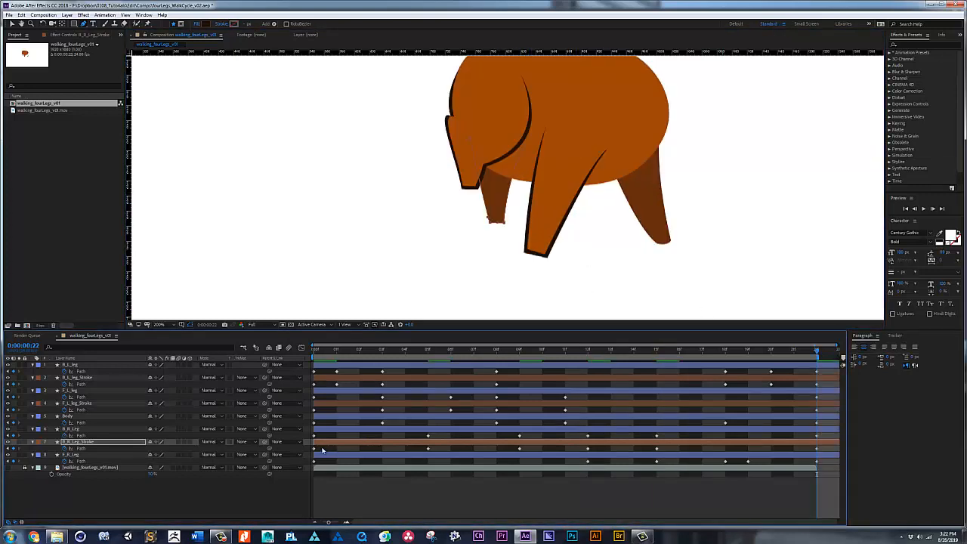
pyautogui.press('space')
pyautogui.click(315, 350)
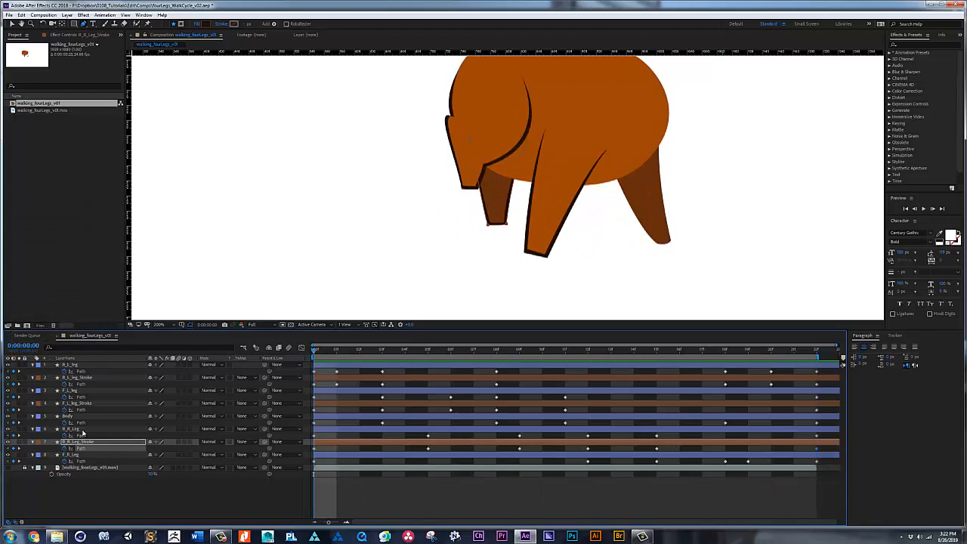
# Step: Duplicate F_R_Leg, place the copy beneath it in the layer stack, and name it F_R_Leg_Stroke
pyautogui.click(82, 430)
pyautogui.click(82, 455)
pyautogui.hotkey('ctrl', 'd')
pyautogui.moveTo(83, 455); pyautogui.dragTo(81, 470)
pyautogui.press('Return')
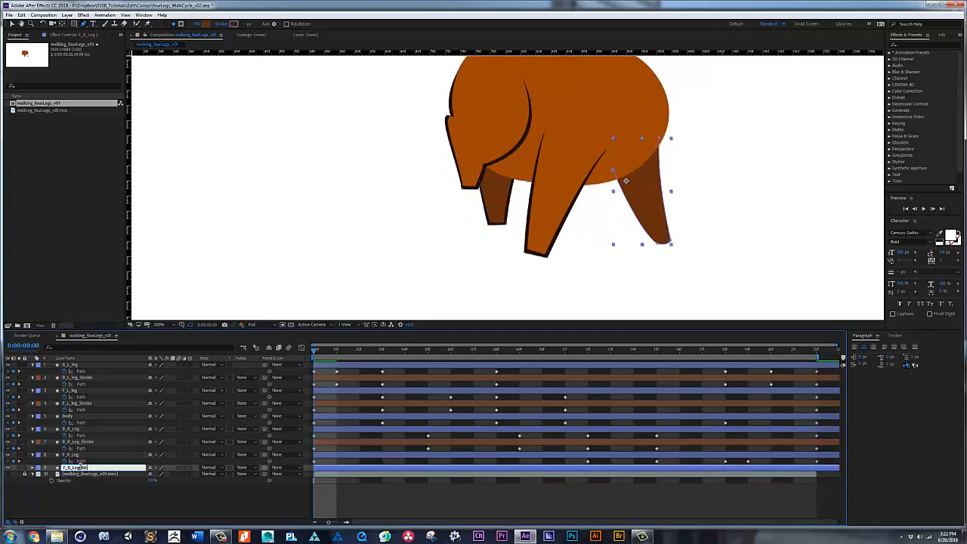
pyautogui.press('Return')
# Step: Fill F_R_Leg_Stroke with the dark outline brown sampled from an existing outline, reveal its keyframes, and give the layer a brown label
pyautogui.click(205, 24)
pyautogui.click(161, 59)
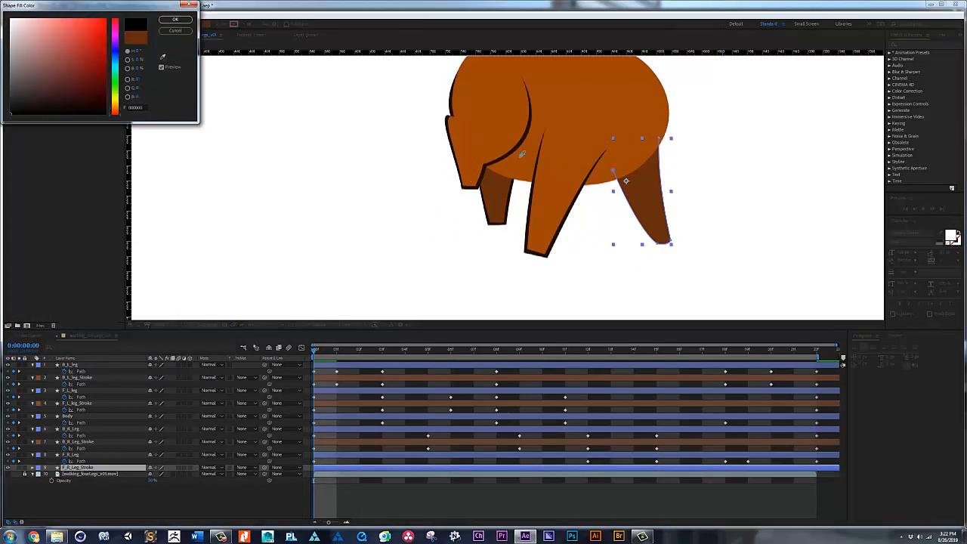
pyautogui.click(518, 148)
pyautogui.click(176, 22)
pyautogui.press('u')
pyautogui.click(39, 468)
pyautogui.click(55, 432)
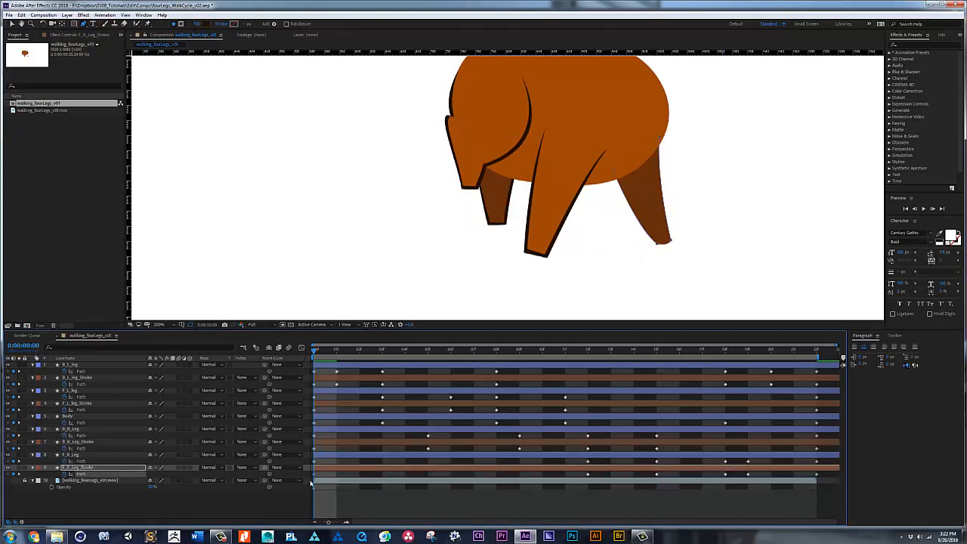
# Step: Pull F_R_Leg_Stroke's foot corners and side points slightly outward from the leg at frames 0 and 12
pyautogui.moveTo(657, 244); pyautogui.dragTo(673, 241)
pyautogui.press('v')
pyautogui.moveTo(667, 248); pyautogui.dragTo(669, 252)
pyautogui.click(588, 350)
pyautogui.moveTo(581, 240); pyautogui.dragTo(564, 241)
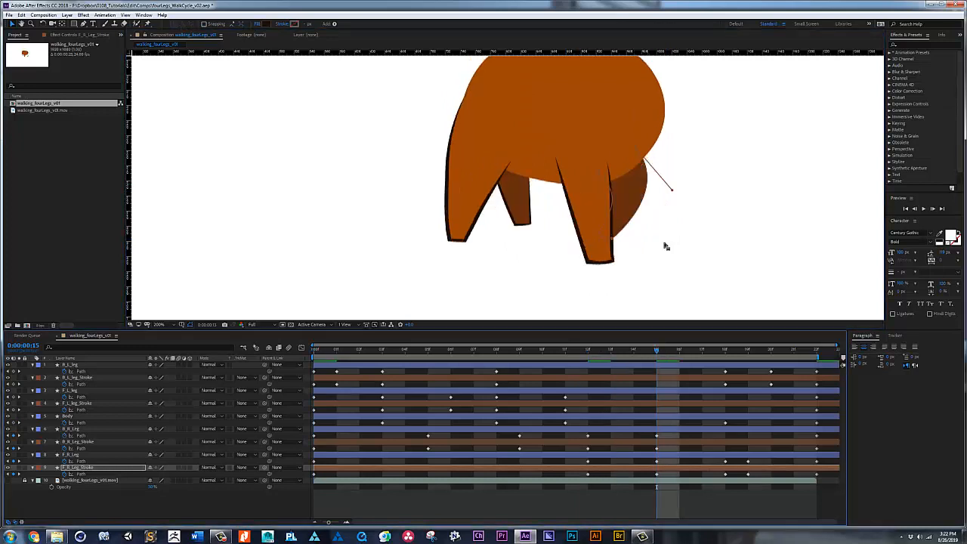
# Step: Extend F_R_Leg_Stroke's points beyond the leg edges at the Path keyframes on frames 15, 18 and 19
pyautogui.press('pagedown')
pyautogui.press('pagedown')
pyautogui.press('pagedown')
pyautogui.click(596, 236)
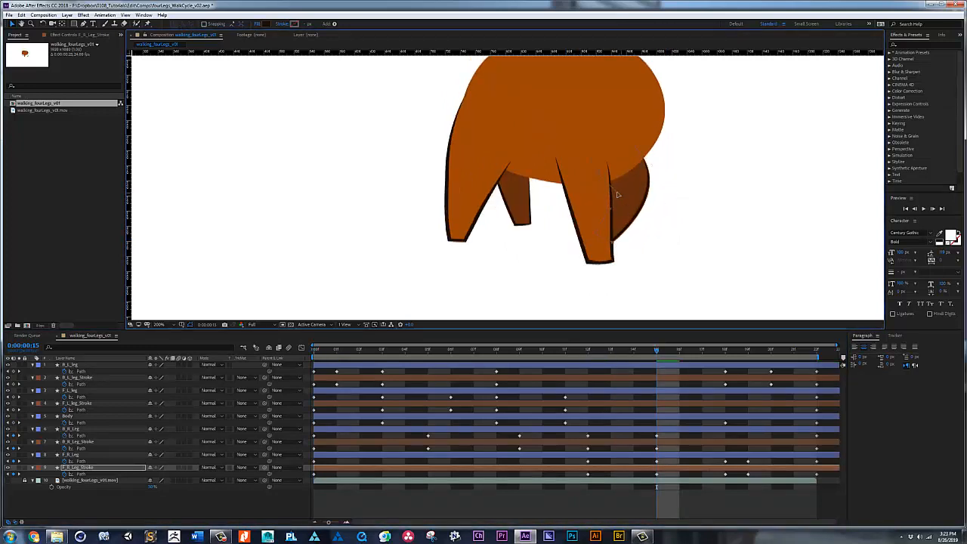
pyautogui.press('k')
pyautogui.moveTo(648, 226)
pyautogui.mouseDown()
pyautogui.moveTo(664, 231)
pyautogui.moveTo(650, 244)
pyautogui.moveTo(668, 244)
pyautogui.mouseUp()
pyautogui.click(747, 351)
pyautogui.moveTo(651, 244); pyautogui.dragTo(650, 244)
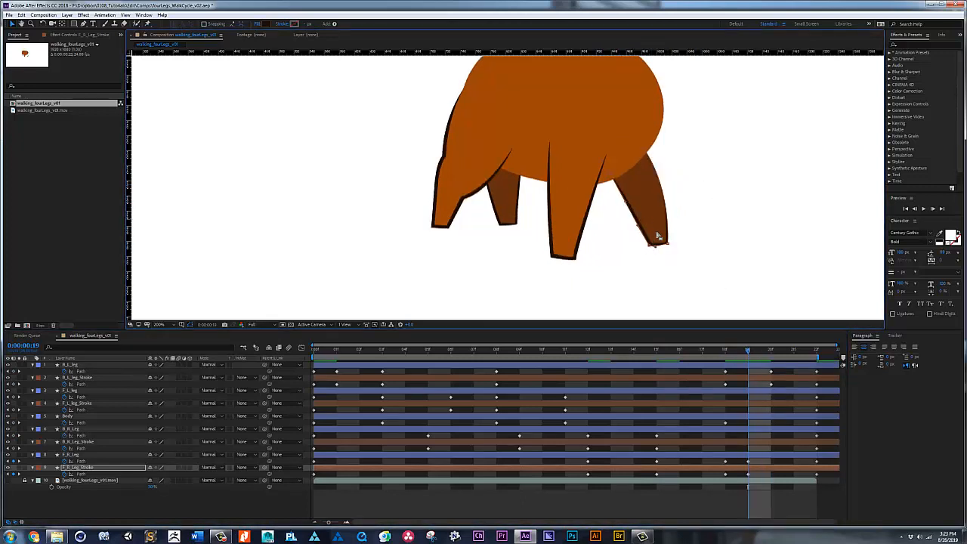
pyautogui.click(668, 244)
pyautogui.moveTo(672, 190); pyautogui.dragTo(677, 190)
# Step: Copy F_R_Leg_Stroke's frame 0 Path keyframe to frame 22 and play back the walk cycle with the whole animal in view
pyautogui.press('k')
pyautogui.click(314, 475)
pyautogui.hotkey('ctrl', 'c')
pyautogui.hotkey('ctrl', 'v')
pyautogui.press('z')
pyautogui.keyDown('alt'); pyautogui.click(575, 208); pyautogui.keyUp('alt')
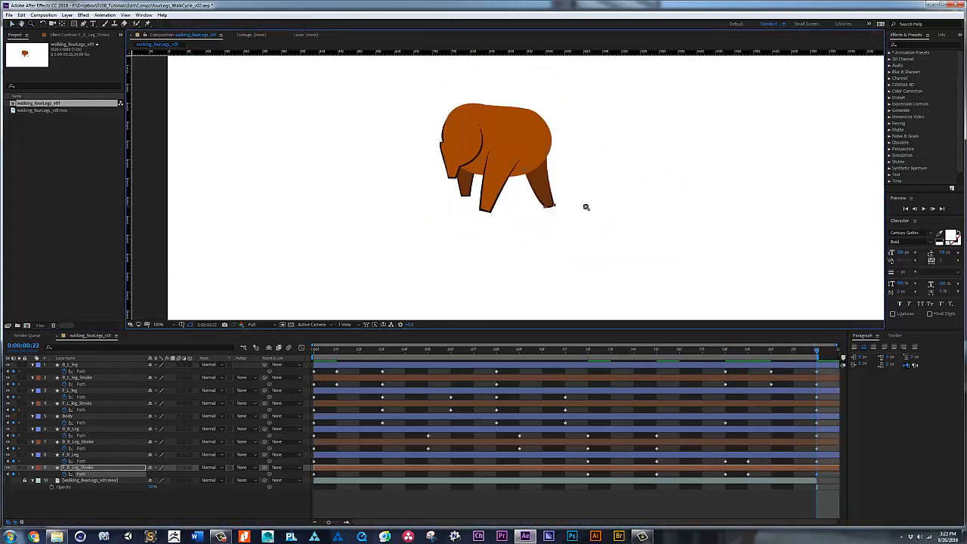
pyautogui.press('space')
pyautogui.press('v')
pyautogui.press('space')
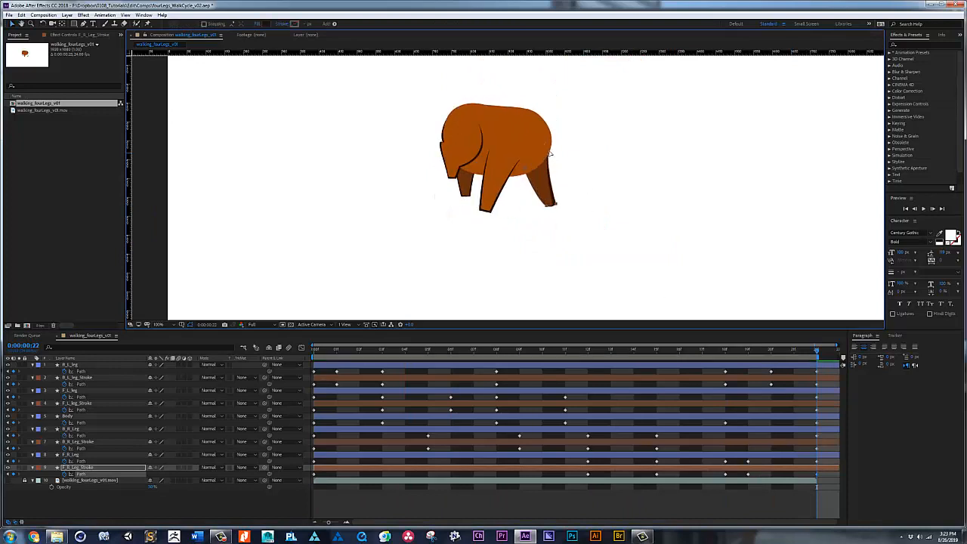
pyautogui.press('space')
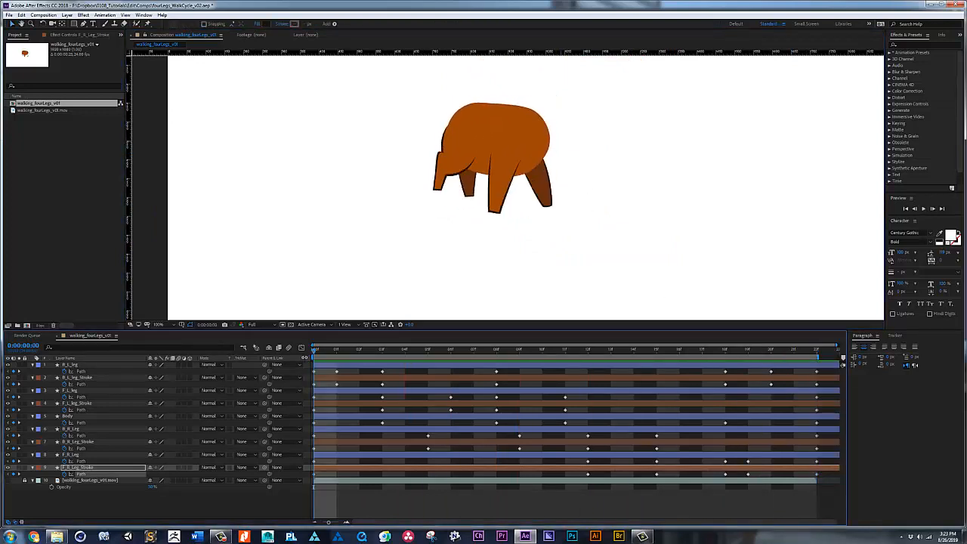
# Step: Duplicate the Body layer, name the lower copy Body_Stroke, give it a brown label, and reveal its keyframes
pyautogui.click(70, 415)
pyautogui.hotkey('ctrl', 'd')
pyautogui.click(70, 426)
pyautogui.press('Return')
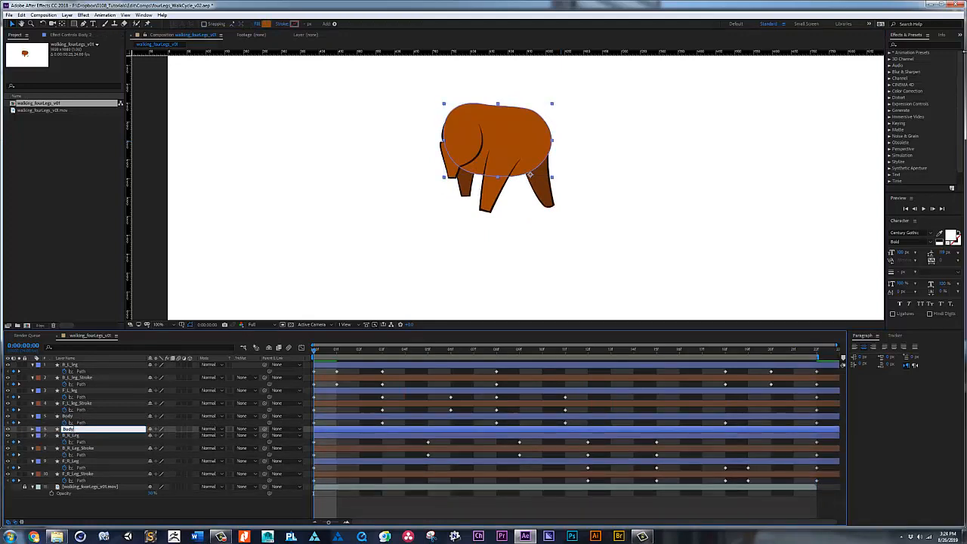
pyautogui.press('Return')
pyautogui.click(38, 429)
pyautogui.click(60, 393)
pyautogui.press('u')
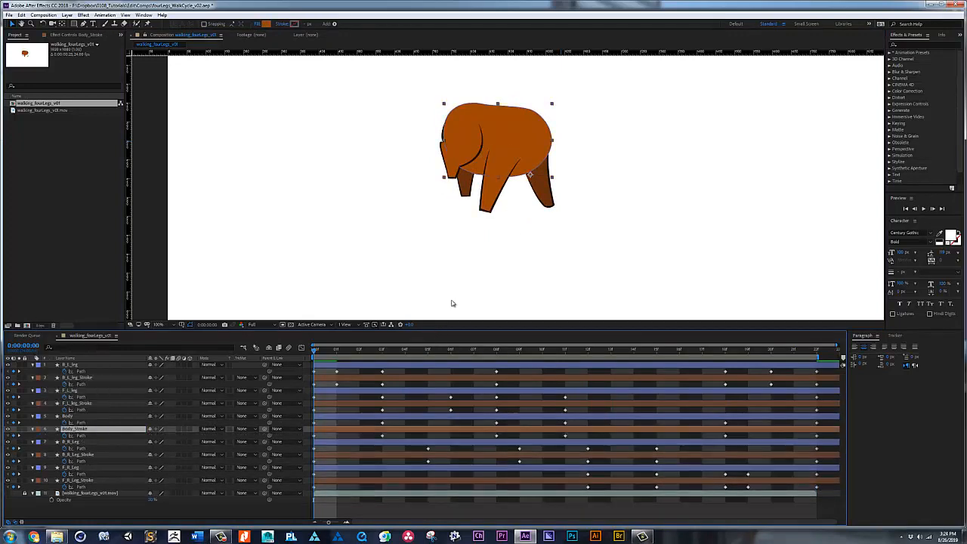
# Step: Move Body_Stroke's anchor point to the centre of the body and scale the layer up slightly so it extends beyond the body
pyautogui.press('y')
pyautogui.moveTo(531, 175); pyautogui.dragTo(504, 152)
pyautogui.moveTo(169, 435); pyautogui.dragTo(173, 435)
pyautogui.press('v')
# Step: Fill Body_Stroke with the dark outline brown sampled from an existing outline and play back the cycle
pyautogui.click(207, 24)
pyautogui.click(163, 58)
pyautogui.click(475, 157)
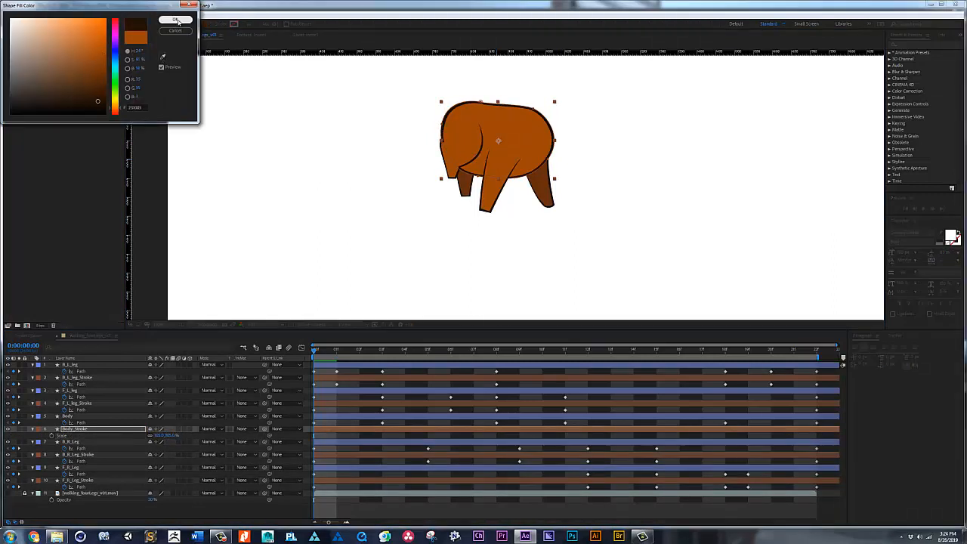
pyautogui.click(174, 19)
pyautogui.press('space')
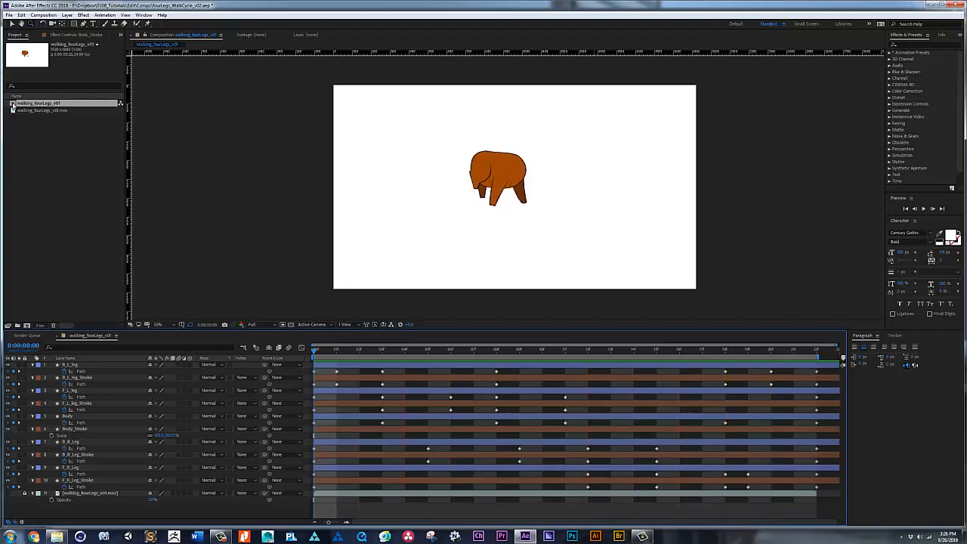
# Step: Pre-compose all the body and leg layers into a new composition named WalkCycle_Comp
pyautogui.hotkey('ctrl', 'a')
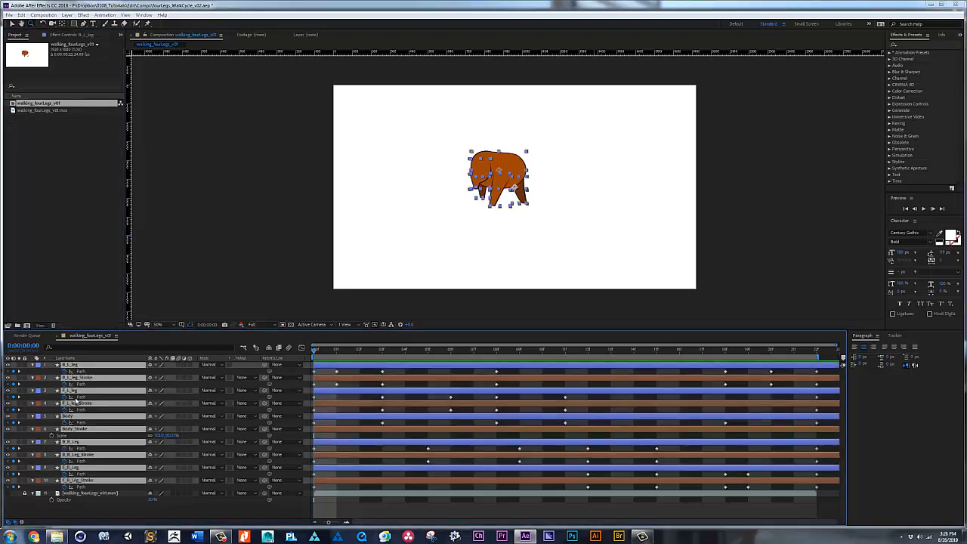
pyautogui.hotkey('ctrl', 'shift', 'c')
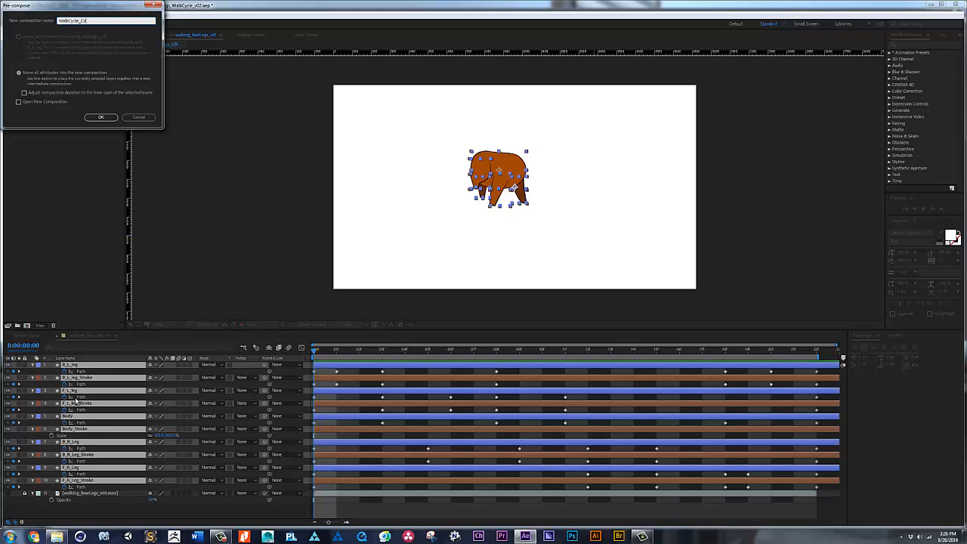
pyautogui.write('WalkCycle_Comp')
pyautogui.press('Return')
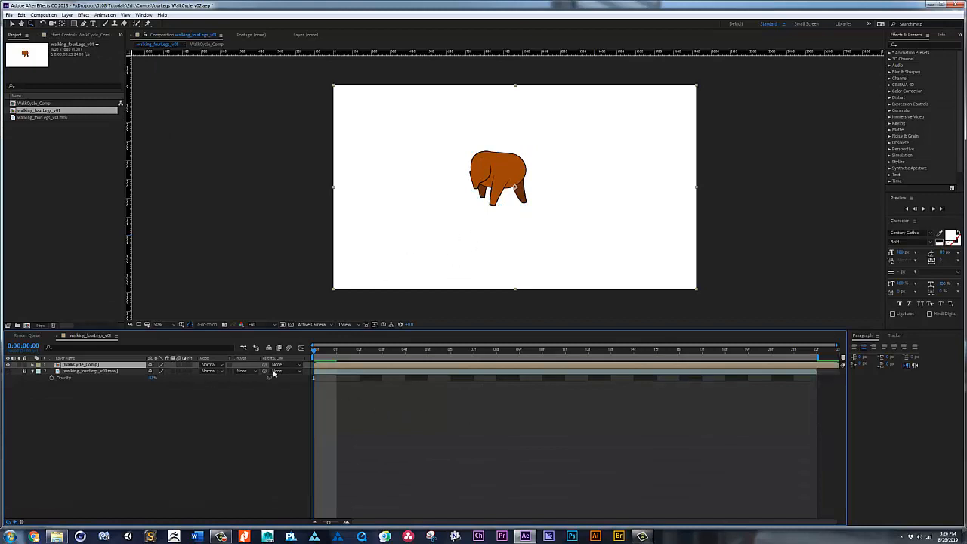
# Step: Keyframe WalkCycle_Comp's Position at frame 0, move it right and slightly down at frame 22, and play back the motion
pyautogui.press('p')
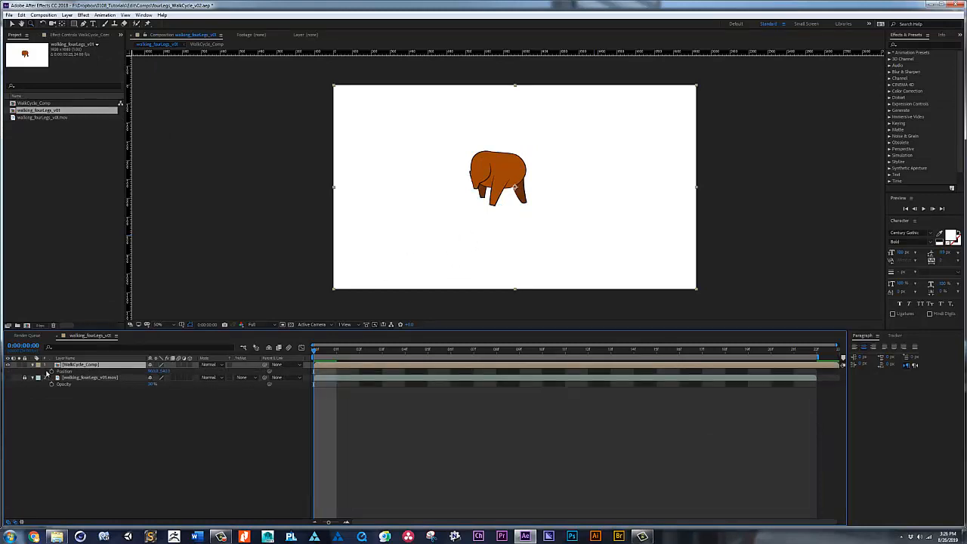
pyautogui.click(135, 372)
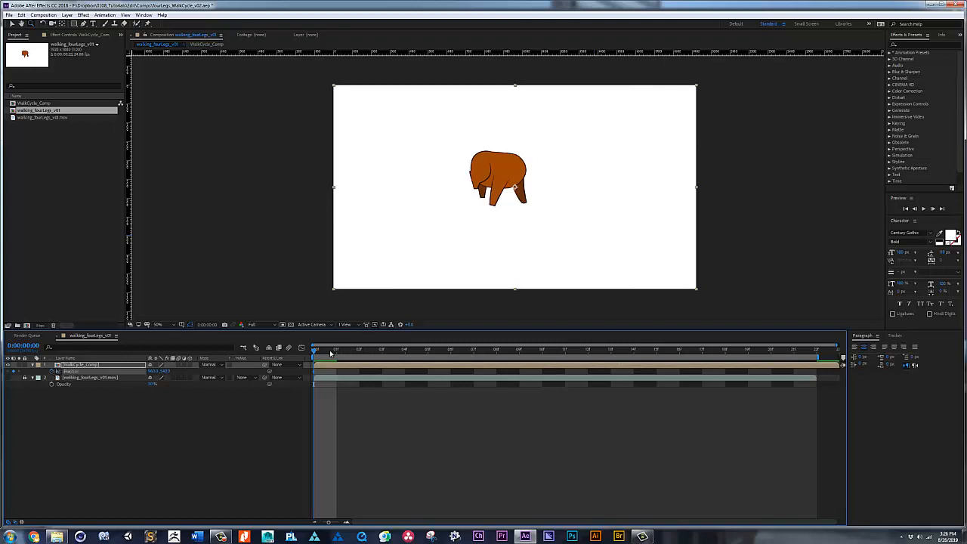
pyautogui.moveTo(314, 350); pyautogui.dragTo(814, 352)
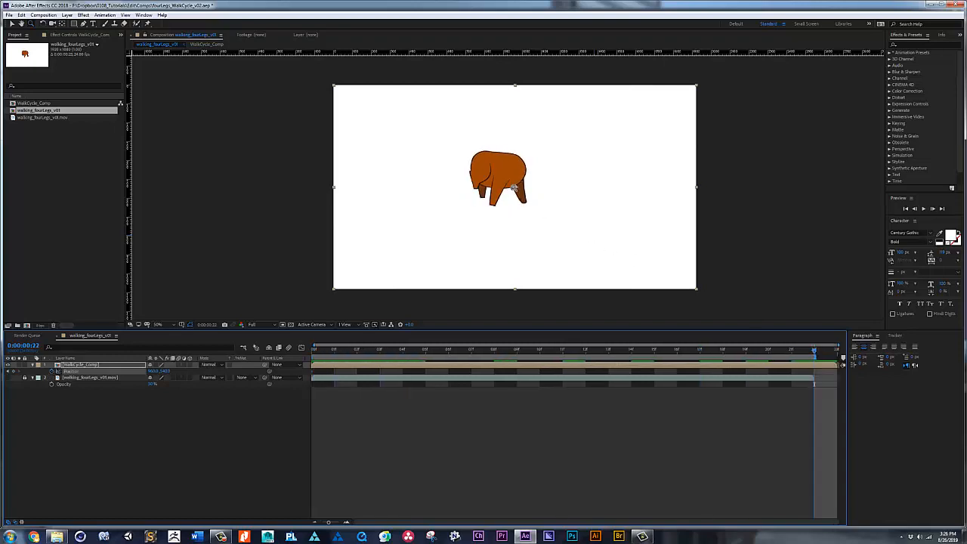
pyautogui.moveTo(510, 176); pyautogui.dragTo(541, 185)
pyautogui.press('space')
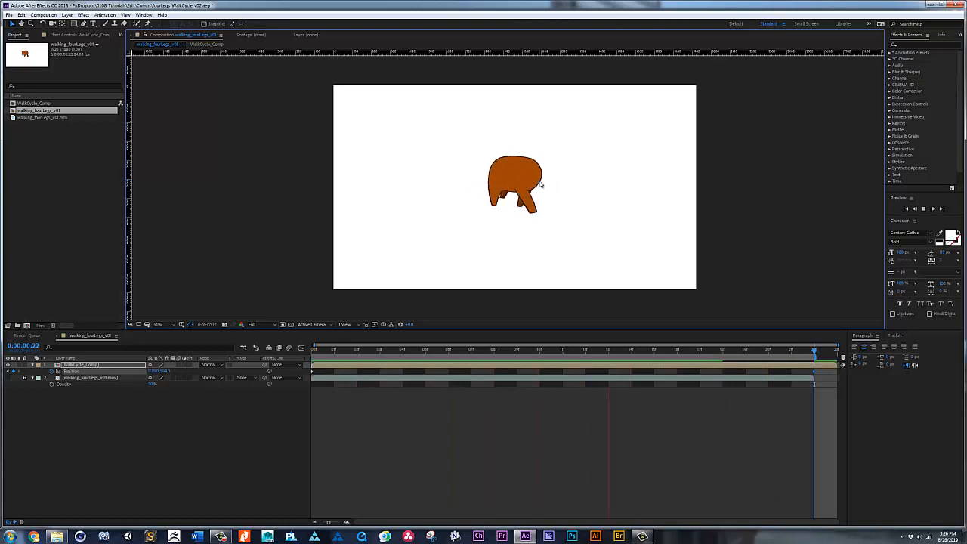
pyautogui.press('space')
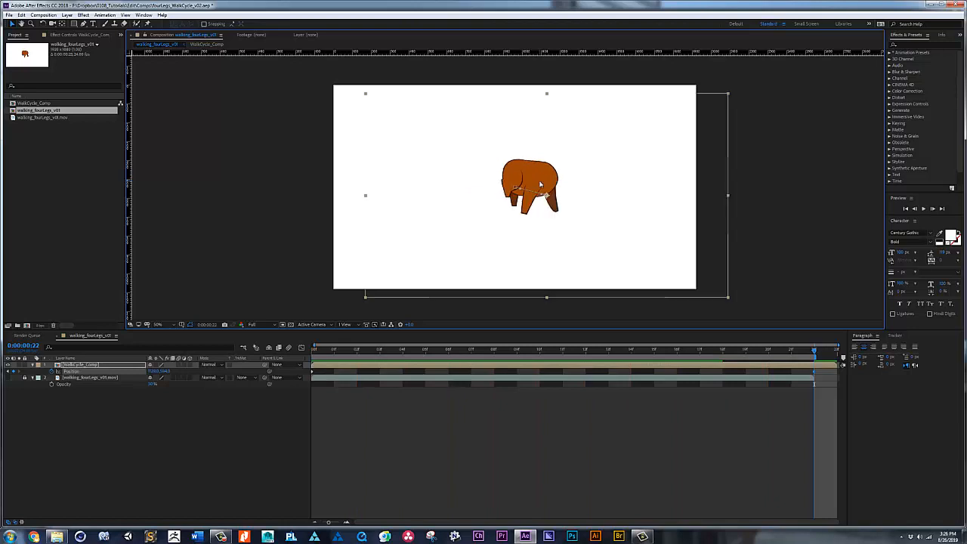
# Step: Turn on continuous rasterization for WalkCycle_Comp, scale it up to roughly three times its size, and play back the result
pyautogui.click(155, 366)
pyautogui.click(159, 365)
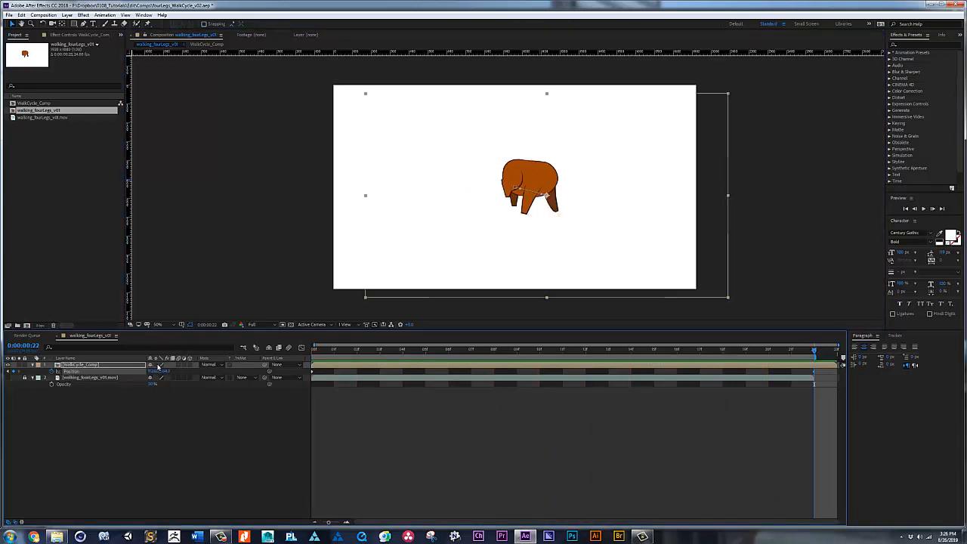
pyautogui.click(156, 367)
pyautogui.press('s')
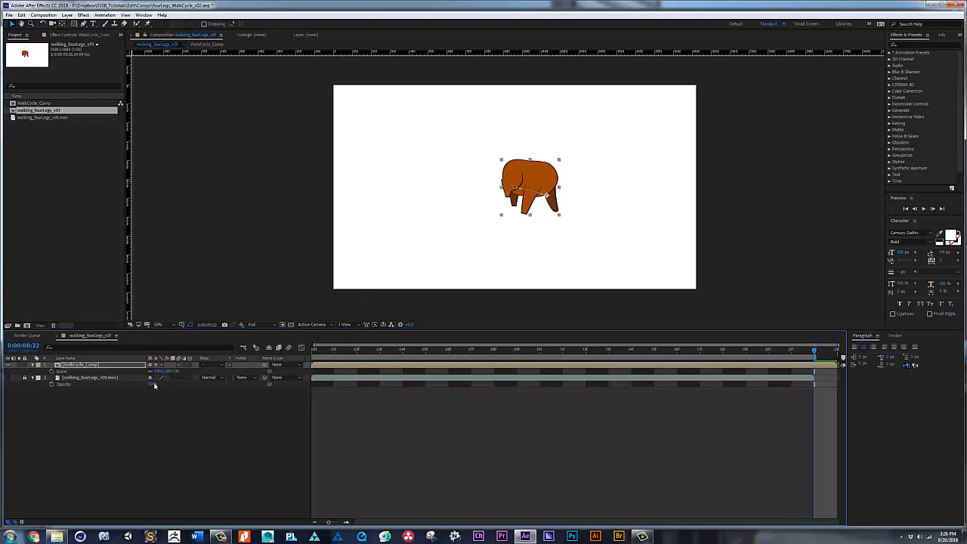
pyautogui.moveTo(172, 371); pyautogui.dragTo(231, 358)
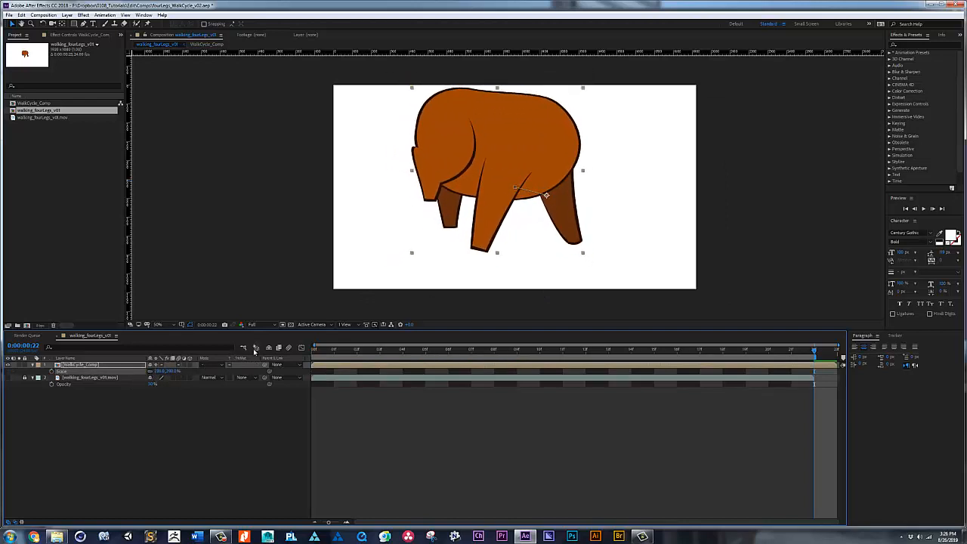
pyautogui.press('space')
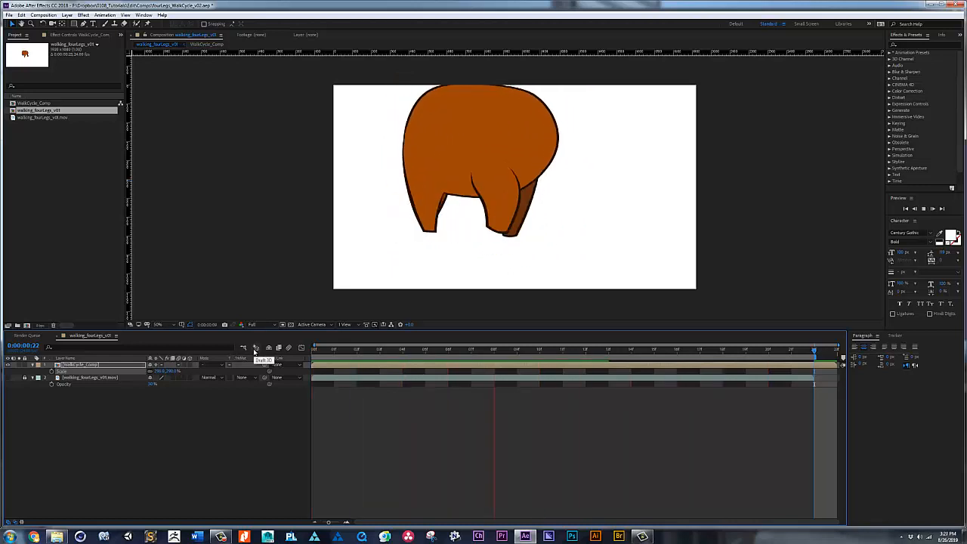
pyautogui.press('space')
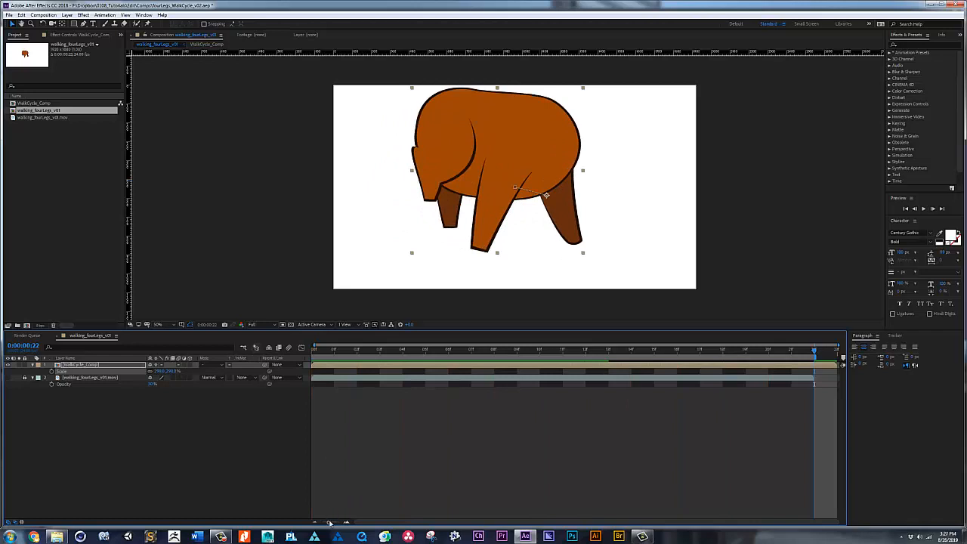
# Step: Show more of the timeline's time range and reveal WalkCycle_Comp's Position keyframes
pyautogui.moveTo(330, 523); pyautogui.dragTo(322, 523)
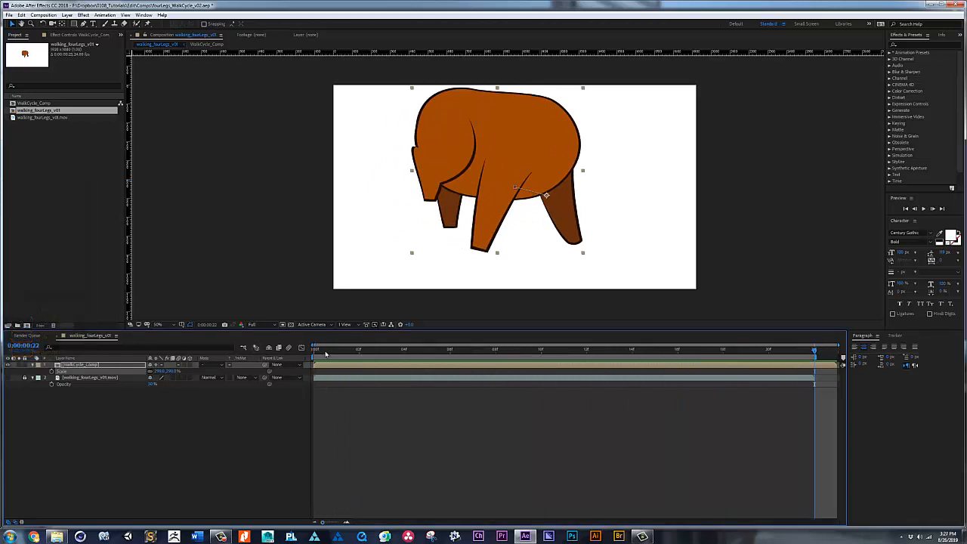
pyautogui.press('p')
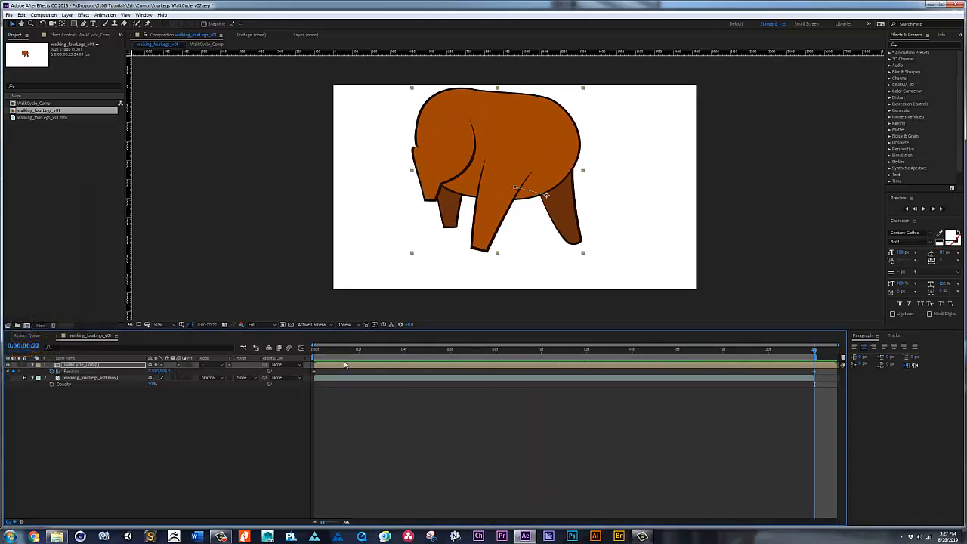